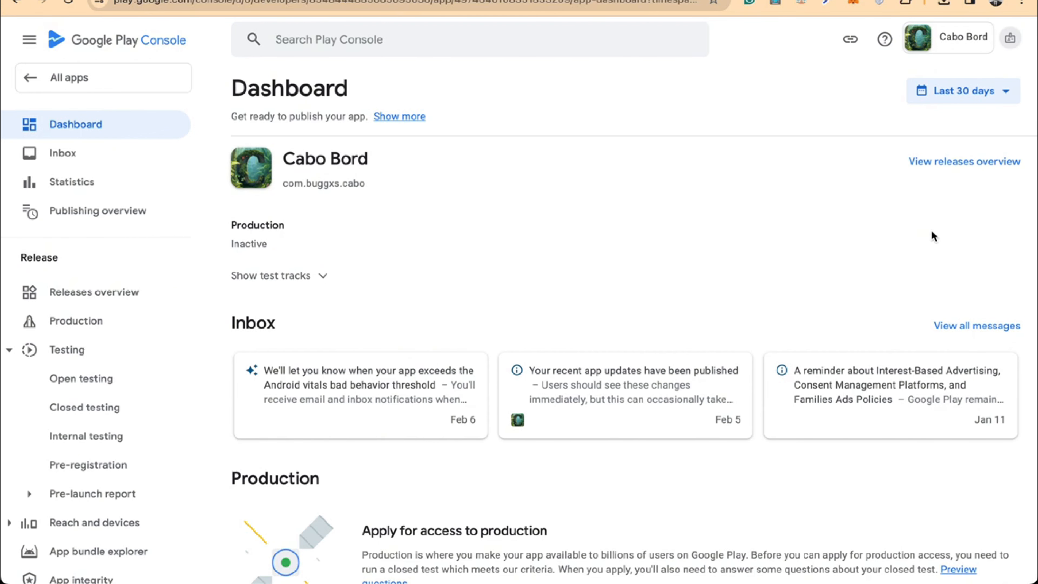
Switch to the developer account whose home lists the single app Workout Optimiser
left_click(1010, 39)
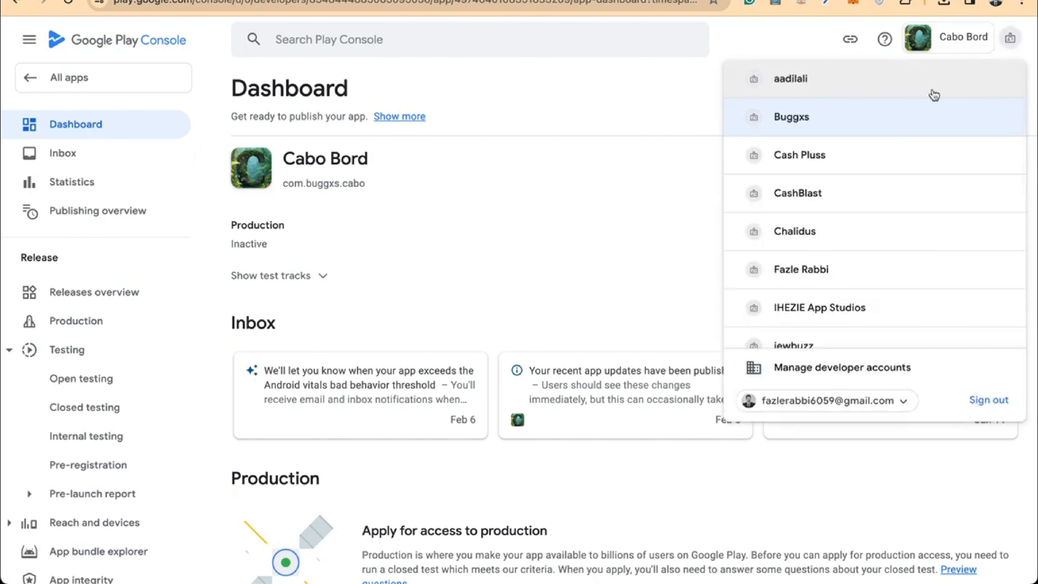
left_click(617, 137)
scroll(552, 225, "down", 5)
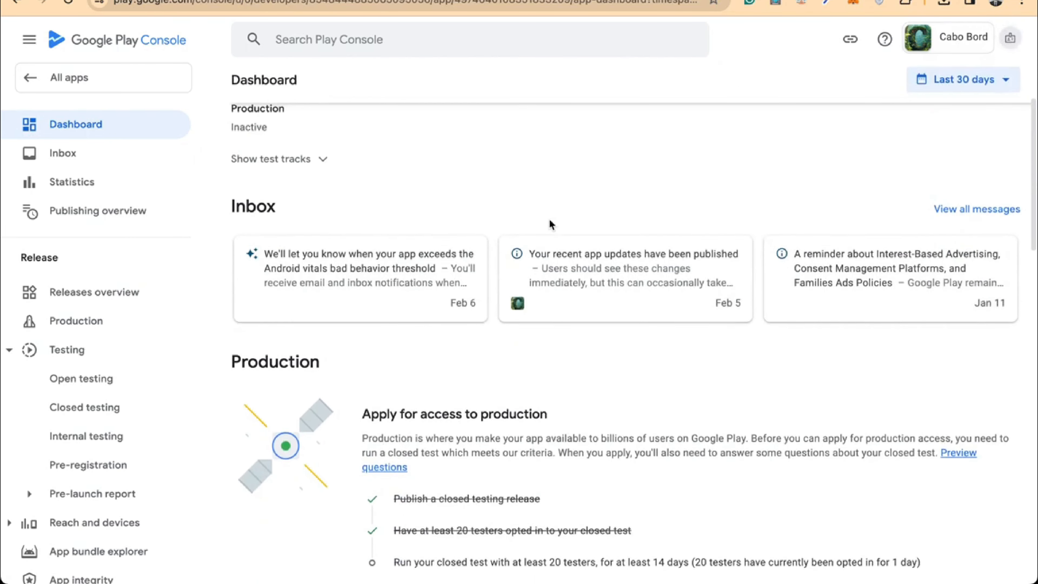
mouse_move(647, 488)
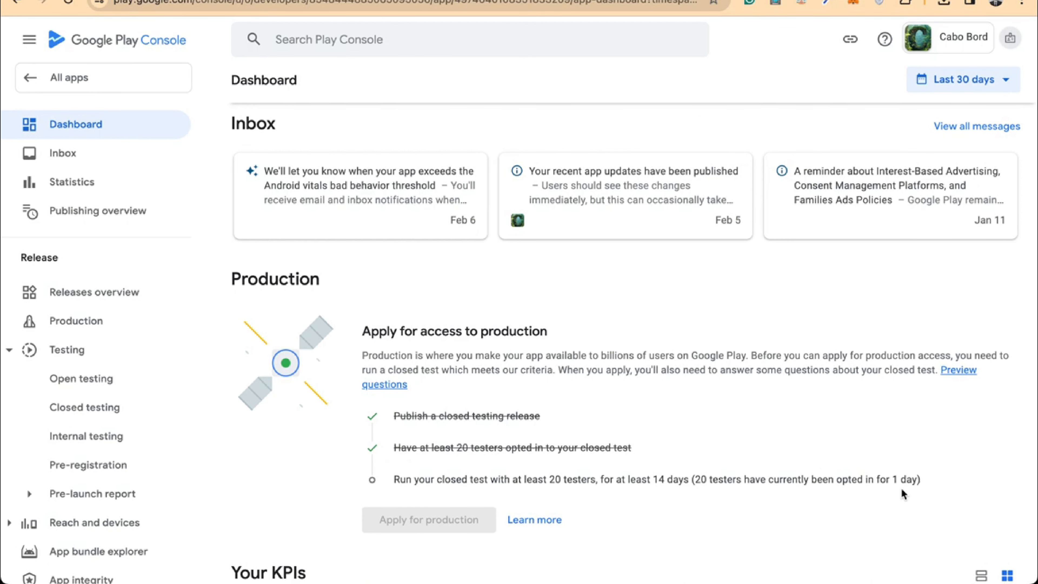
mouse_move(899, 483)
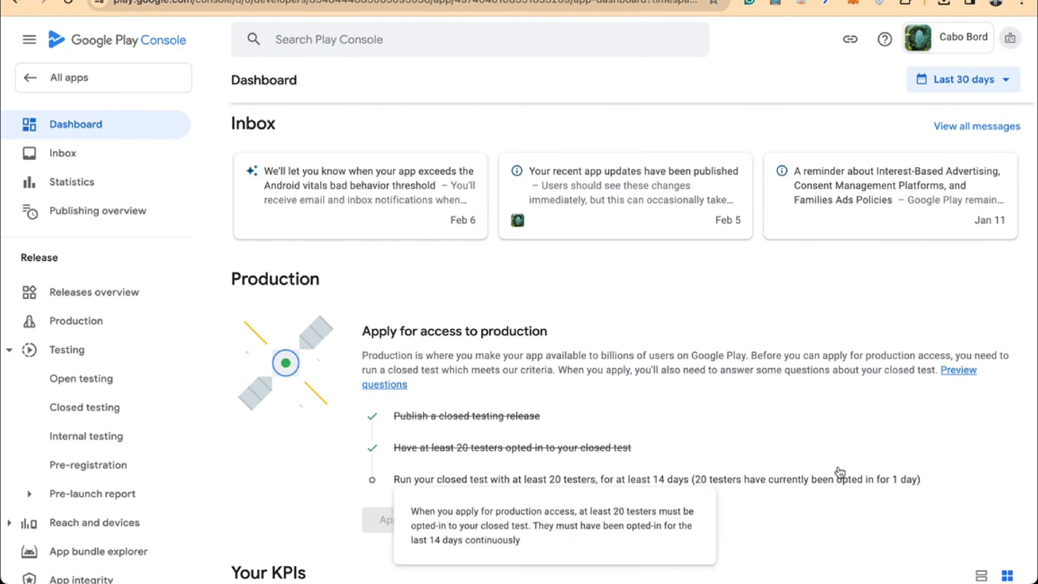
left_click(1010, 39)
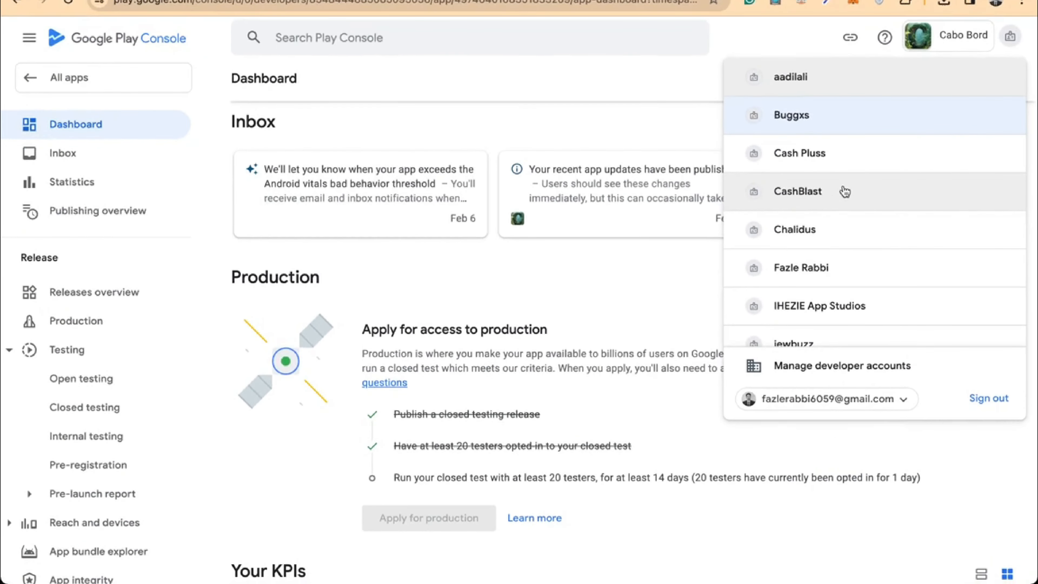
scroll(845, 191, "down", 6)
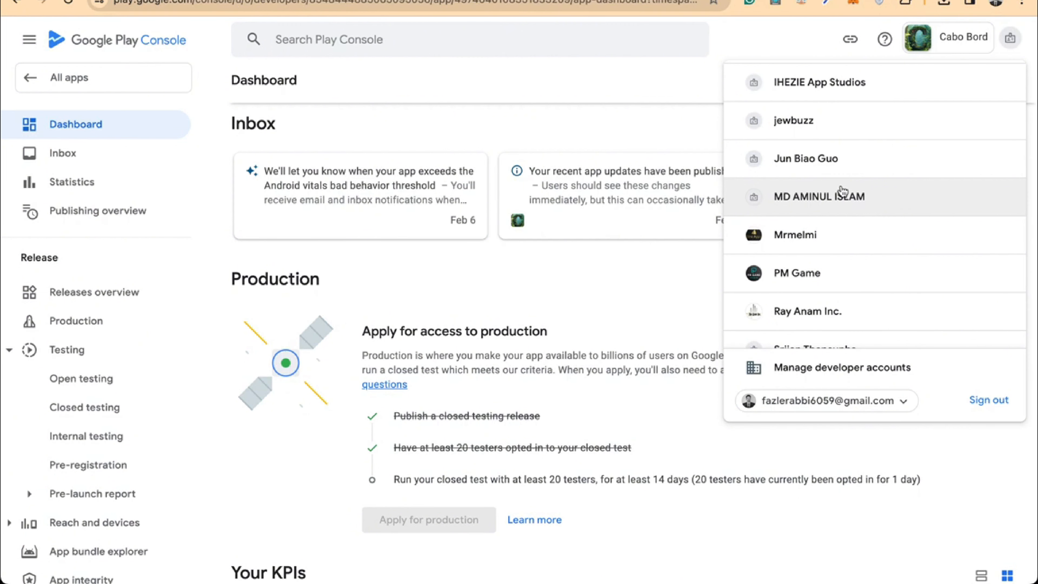
left_click(841, 163)
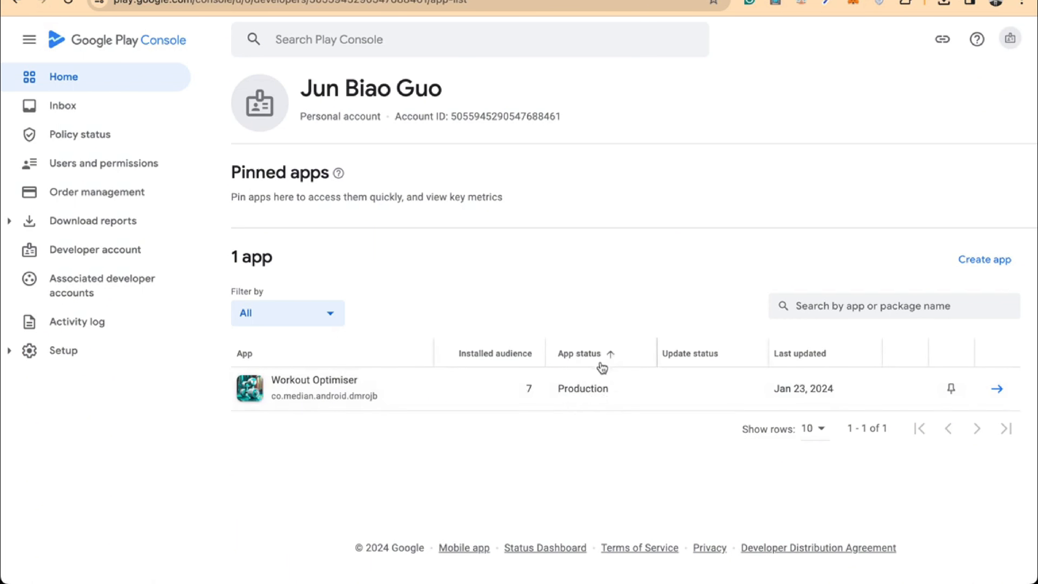
Check Workout Optimiser's public Google Play listing, then close that tab
left_click(801, 386)
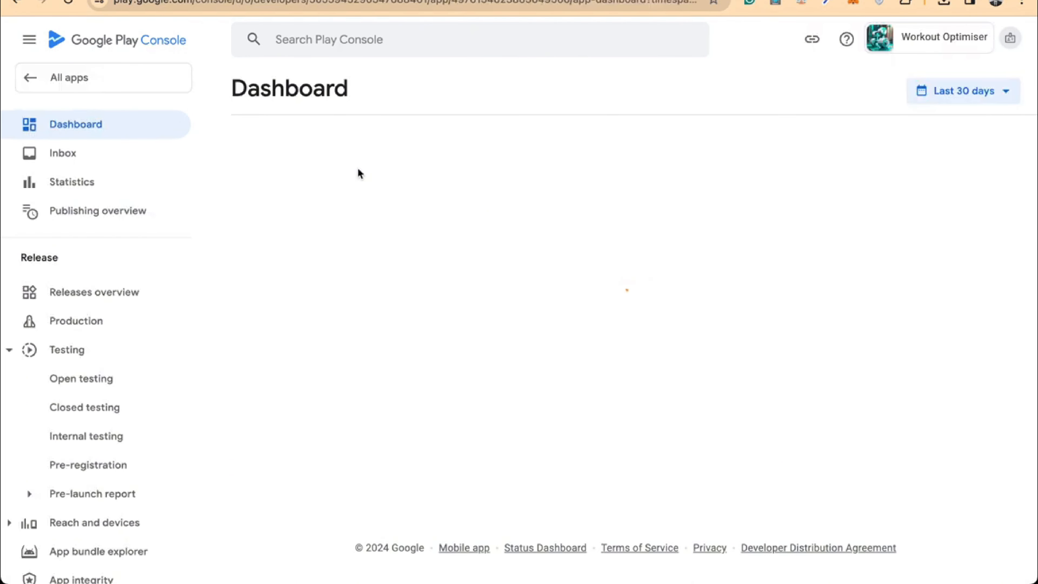
left_click(447, 163)
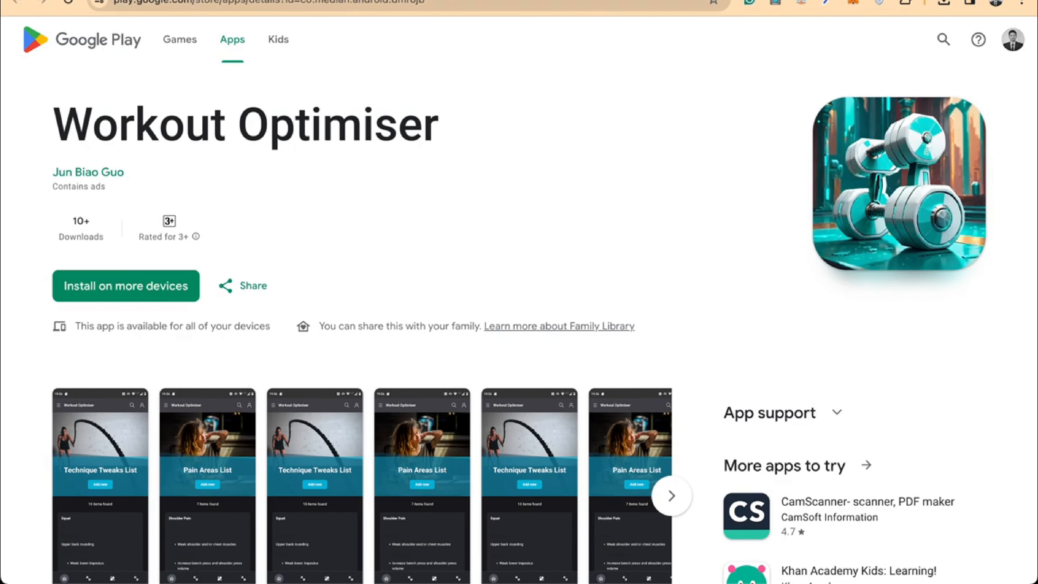
key("super+w")
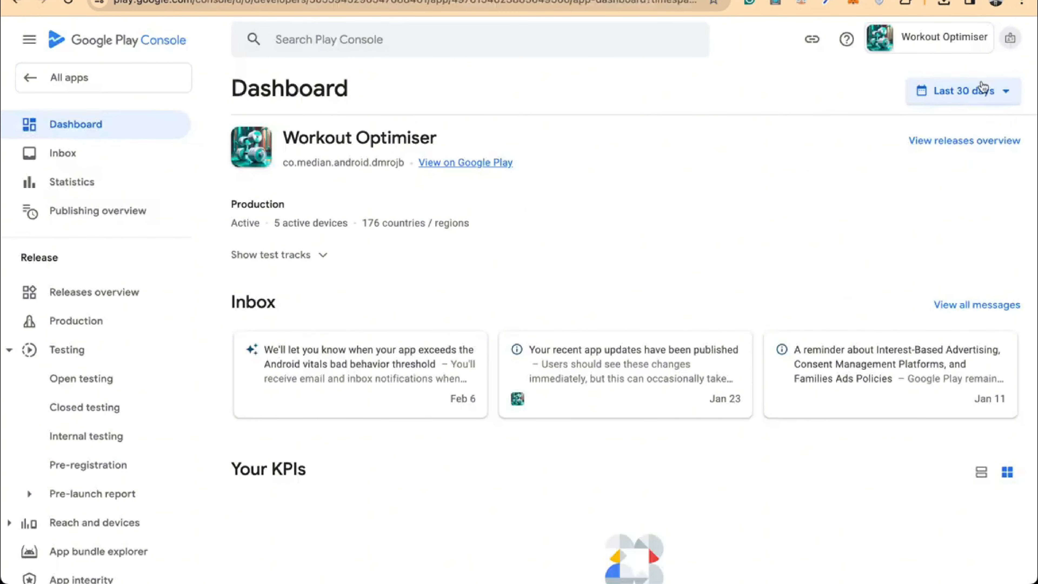
Switch to the PM Game developer account that owns War City: Survival Game
left_click(1010, 39)
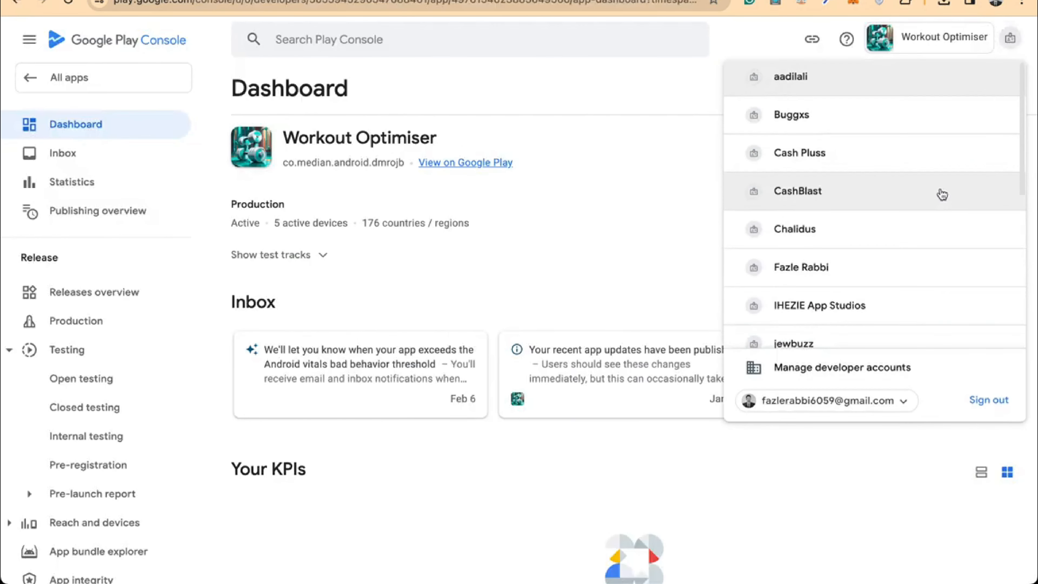
scroll(942, 194, "down", 2)
scroll(942, 195, "down", 4)
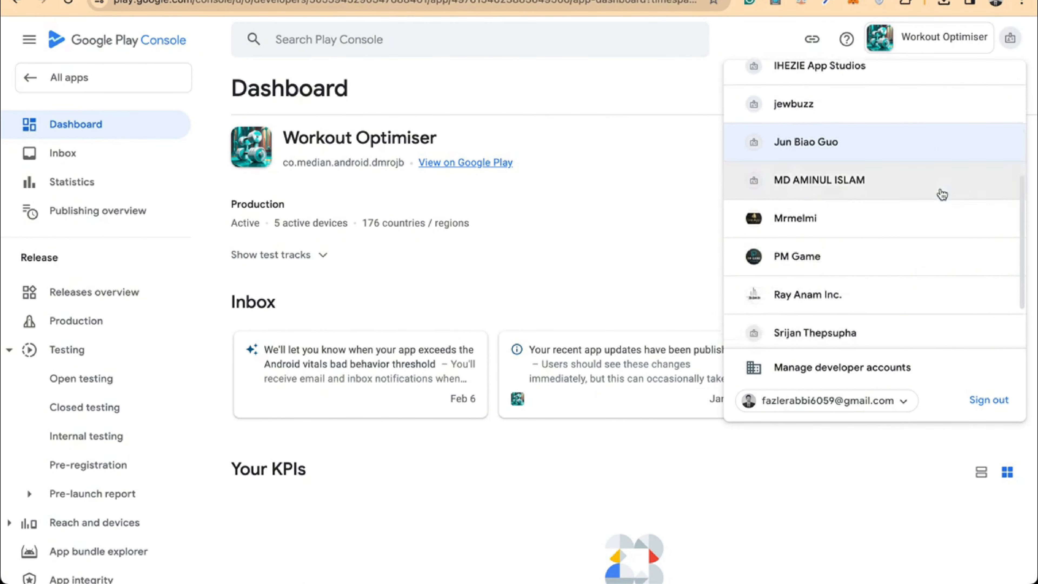
scroll(879, 262, "down", 1)
left_click(839, 221)
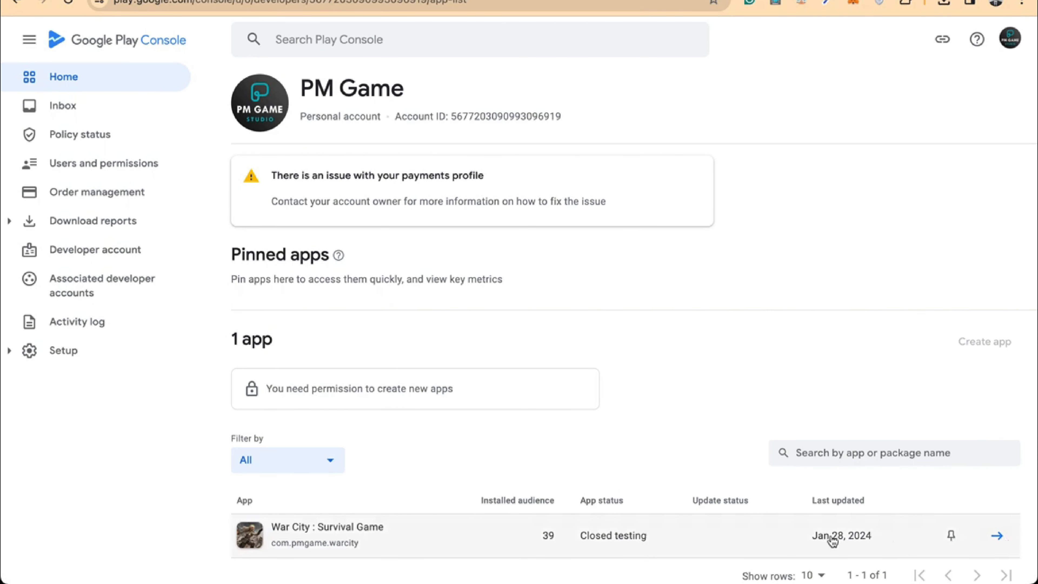
Review War City's production checklist, then move to a developer account with no apps
left_click(998, 534)
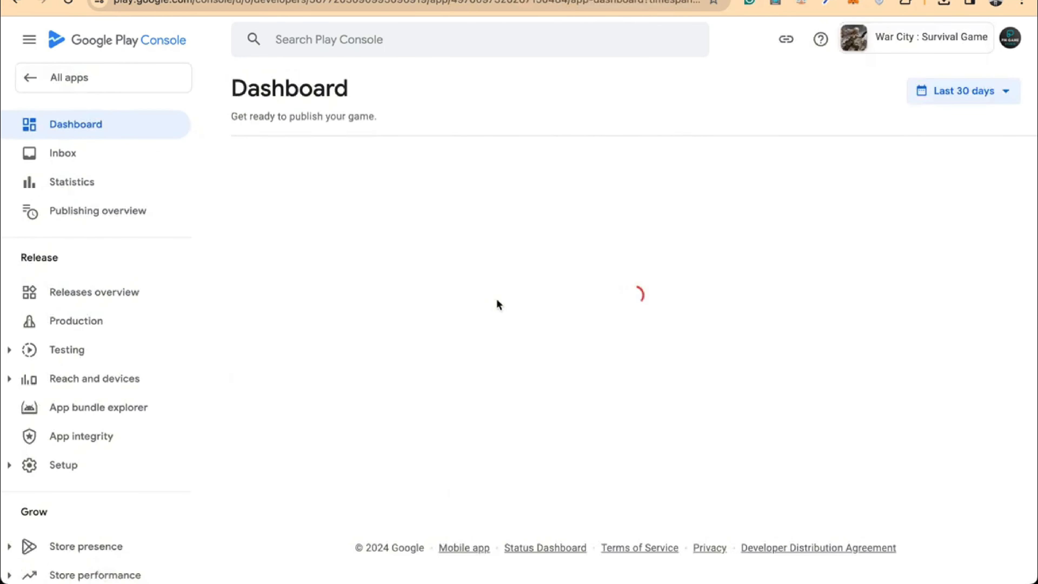
scroll(498, 303, "down", 3)
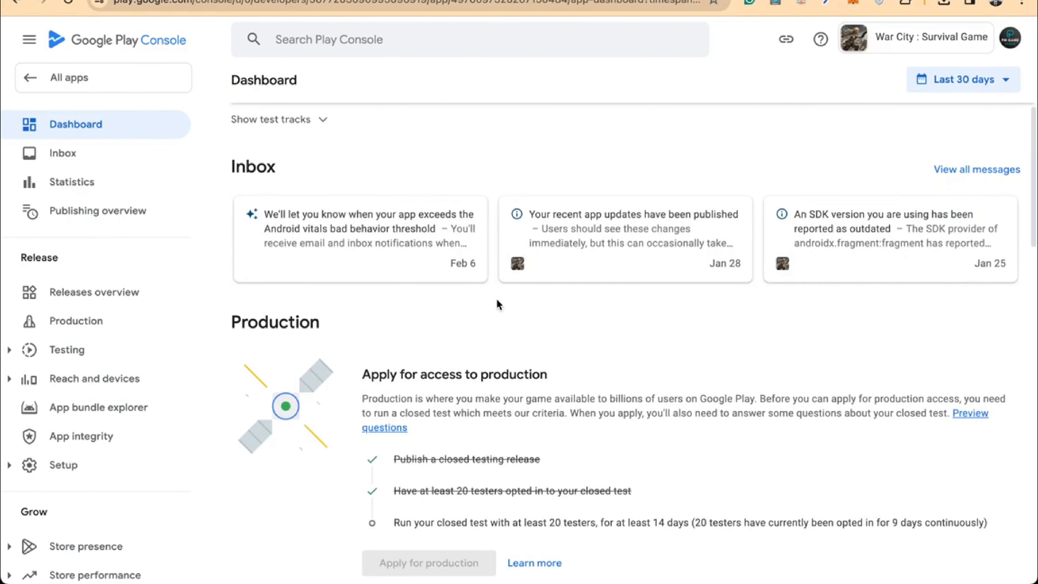
mouse_move(547, 496)
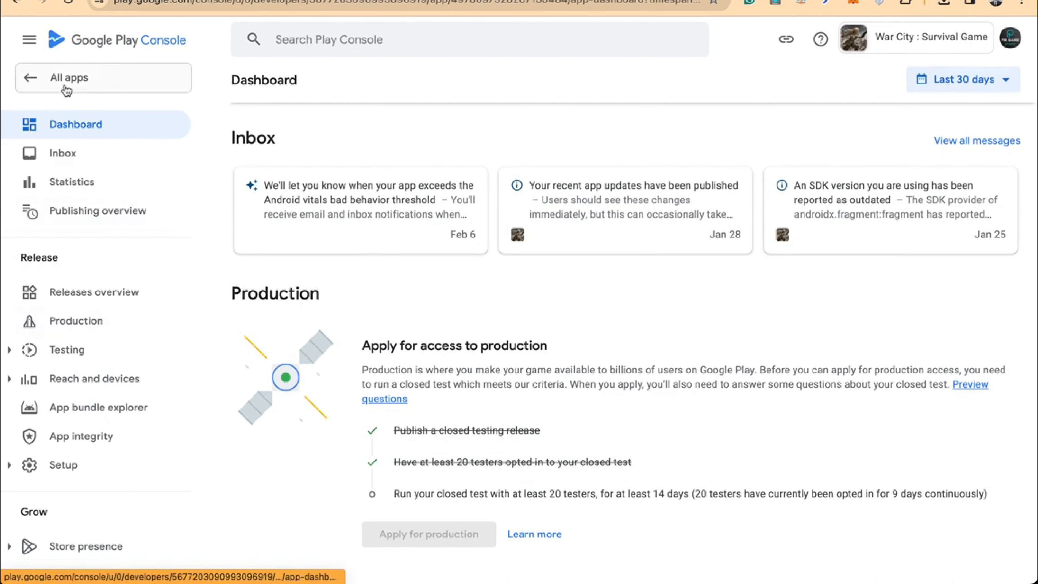
left_click(62, 76)
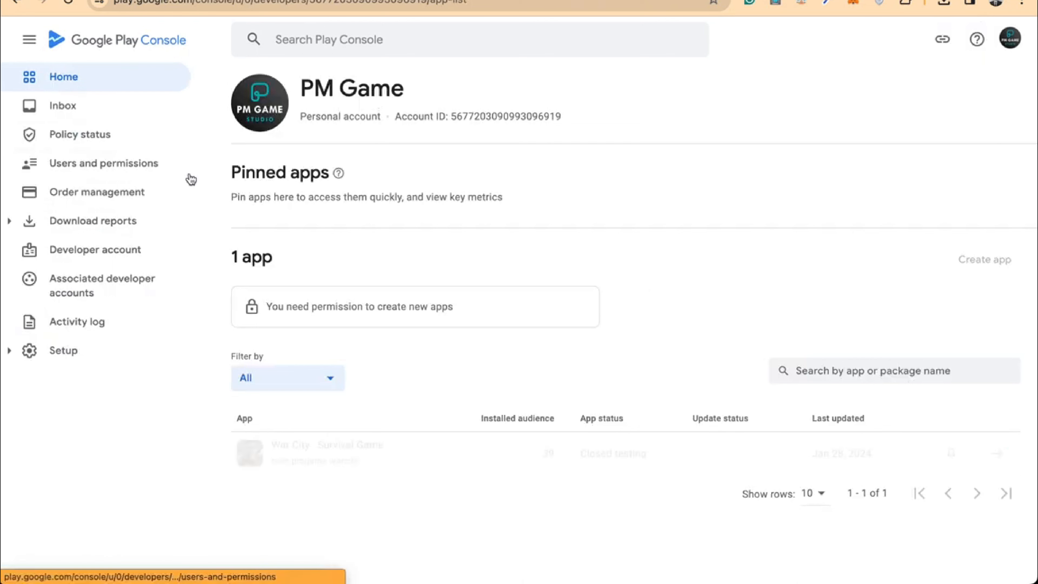
left_click(147, 166)
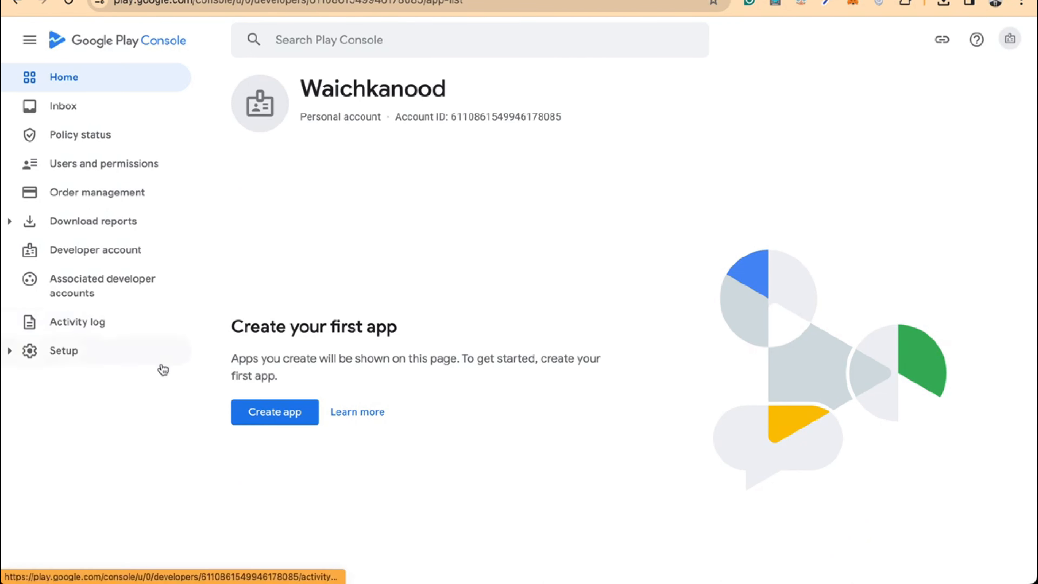
Start a new app and name it 'Random number genetor'
left_click(268, 407)
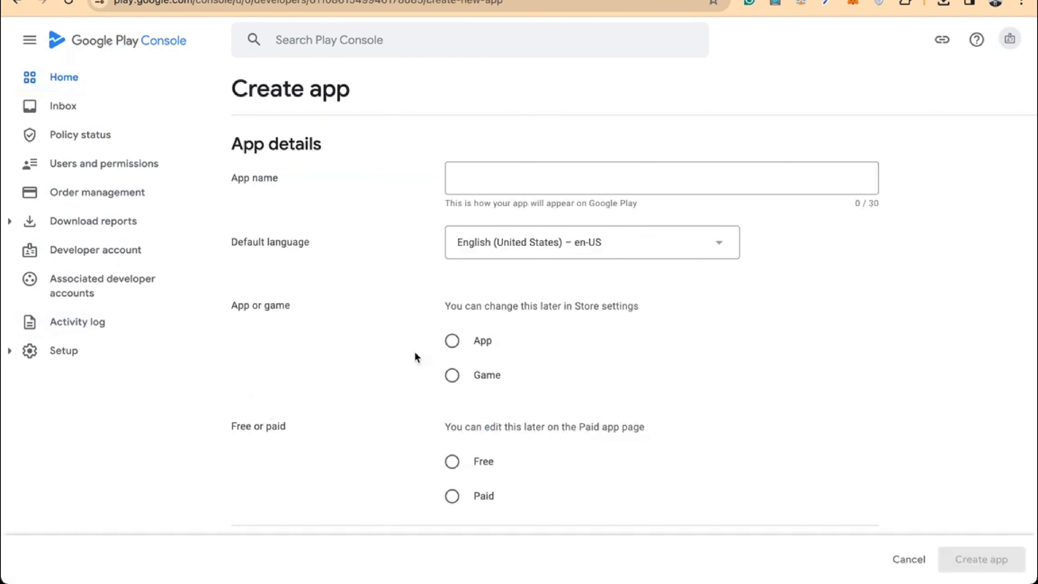
left_click(629, 191)
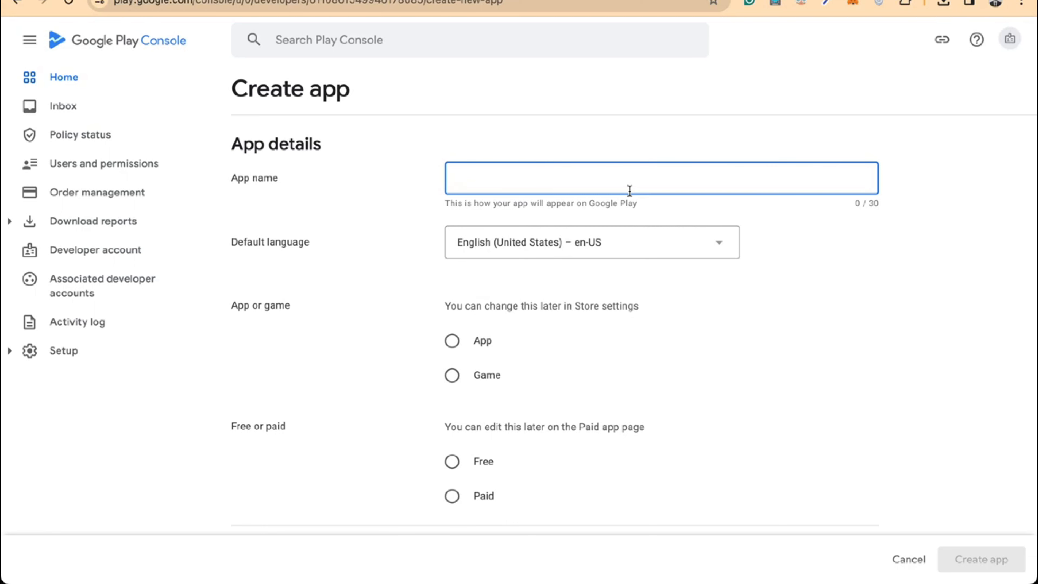
type("Radom n")
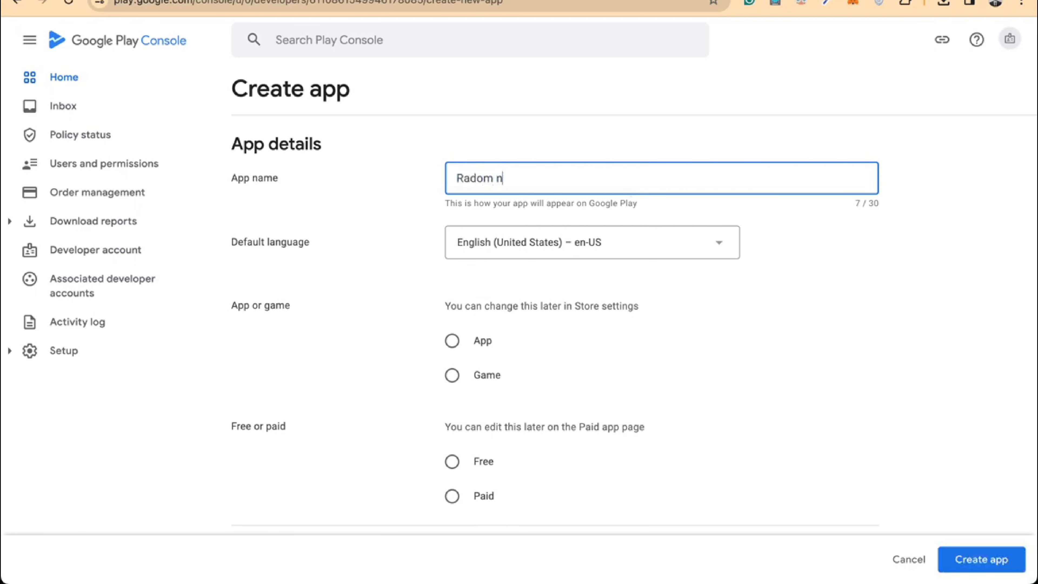
key("BackSpace")
key("BackSpace")
key("BackSpace")
key("BackSpace")
key("BackSpace")
type("ndom number gene")
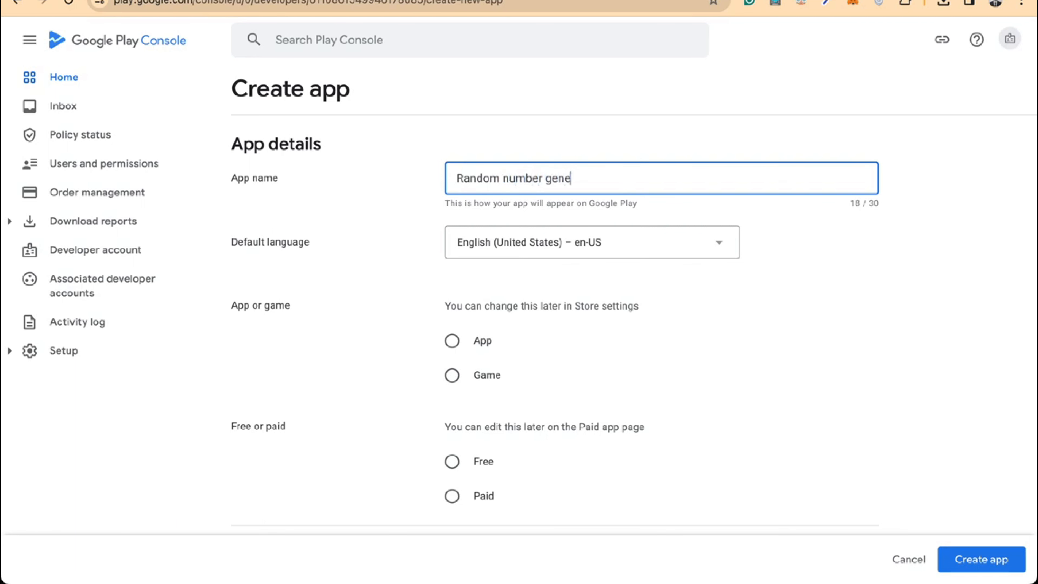
type("tor app")
key("BackSpace")
key("BackSpace")
key("BackSpace")
type("app")
key("BackSpace")
key("BackSpace")
key("BackSpace")
key("BackSpace")
key("BackSpace")
key("BackSpace")
type("tor")
left_click(780, 251)
Make it a free App, accept all three declarations, and create it
scroll(626, 325, "down", 2)
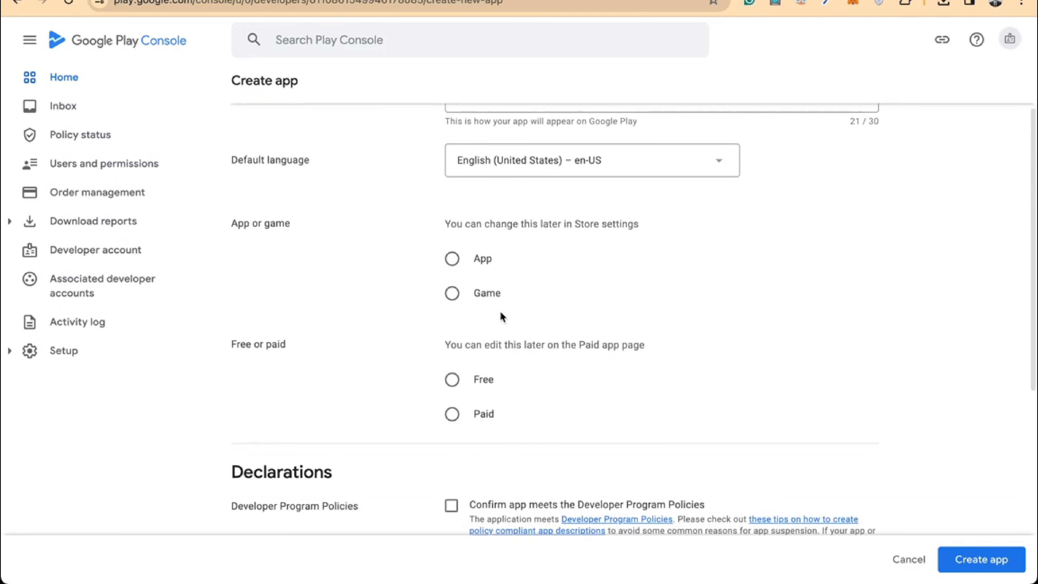
left_click(458, 302)
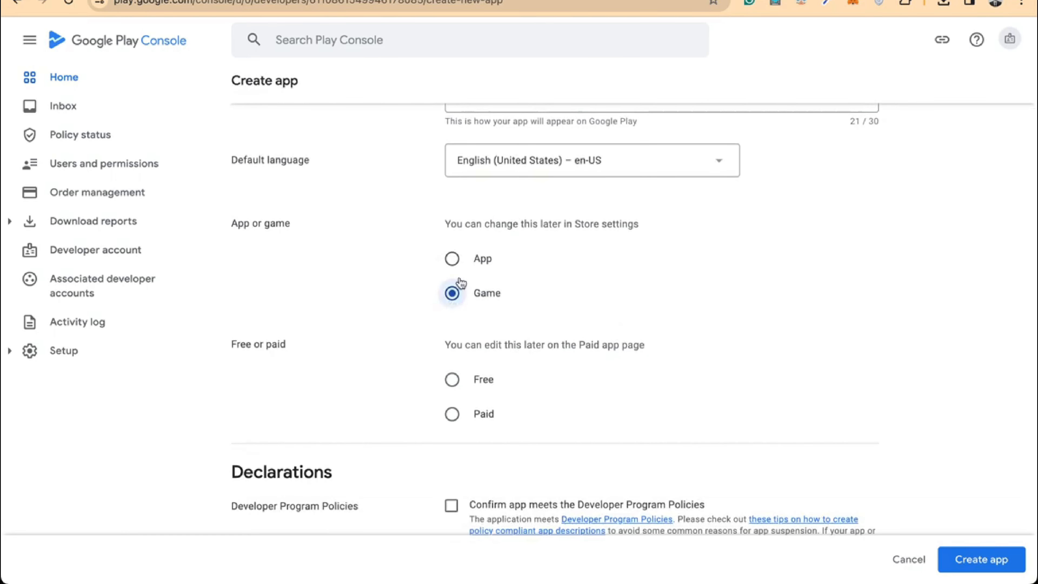
left_click(457, 262)
scroll(459, 262, "down", 1)
scroll(457, 278, "down", 2)
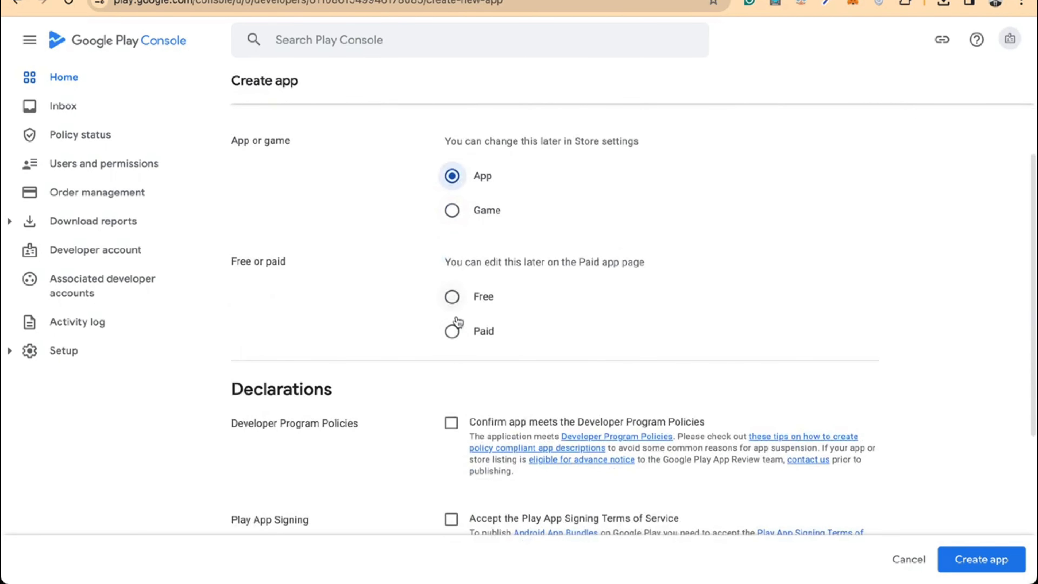
left_click(451, 298)
scroll(447, 300, "down", 3)
scroll(447, 303, "down", 2)
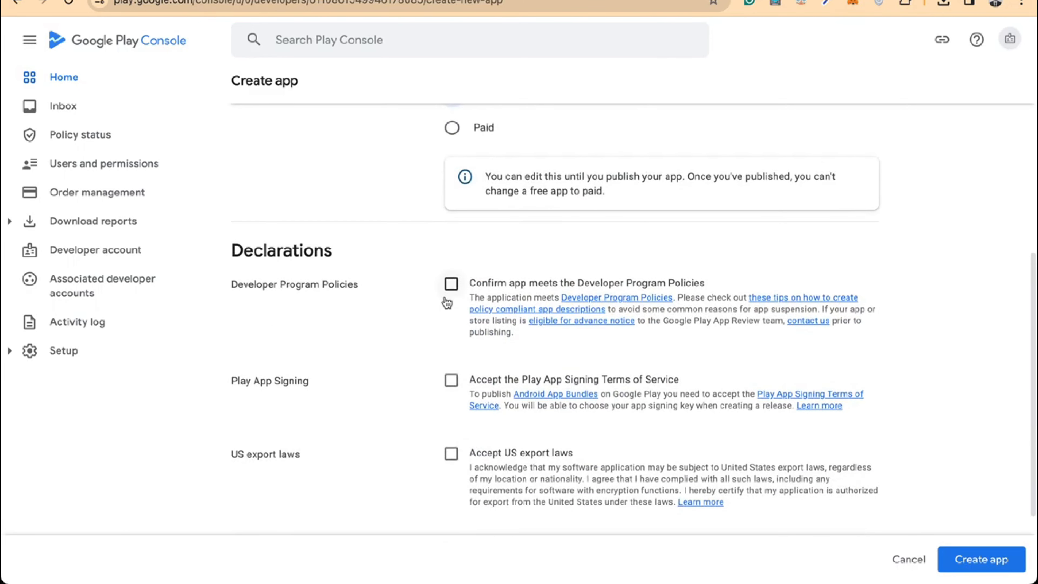
left_click(451, 284)
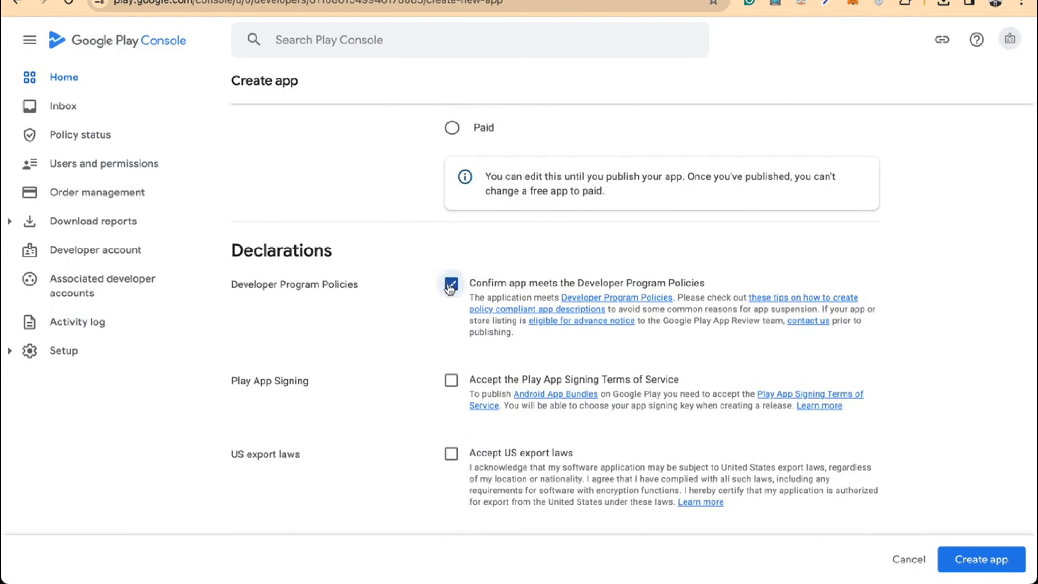
left_click(451, 380)
left_click(452, 454)
scroll(451, 455, "down", 3)
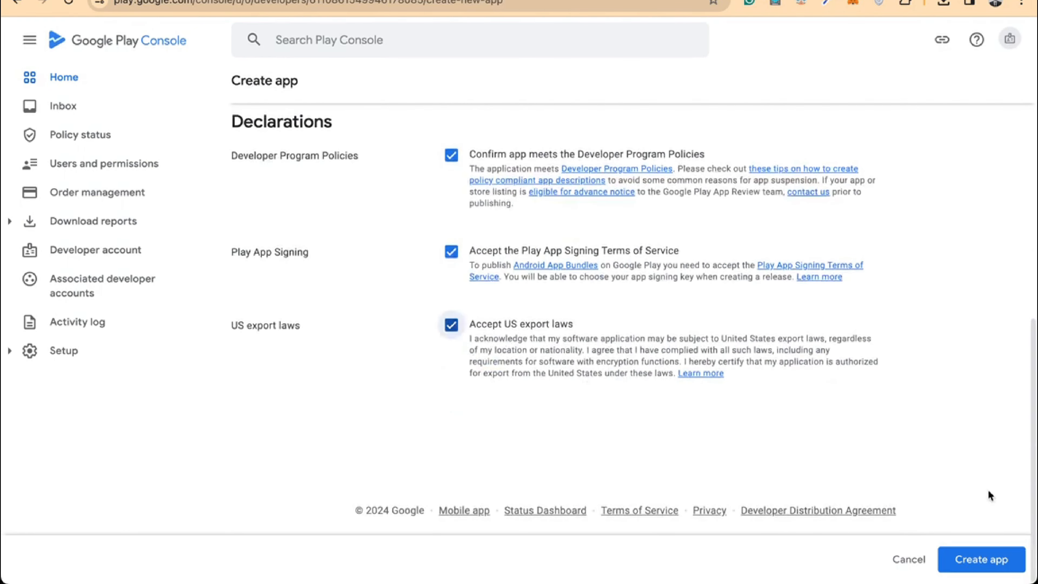
left_click(987, 563)
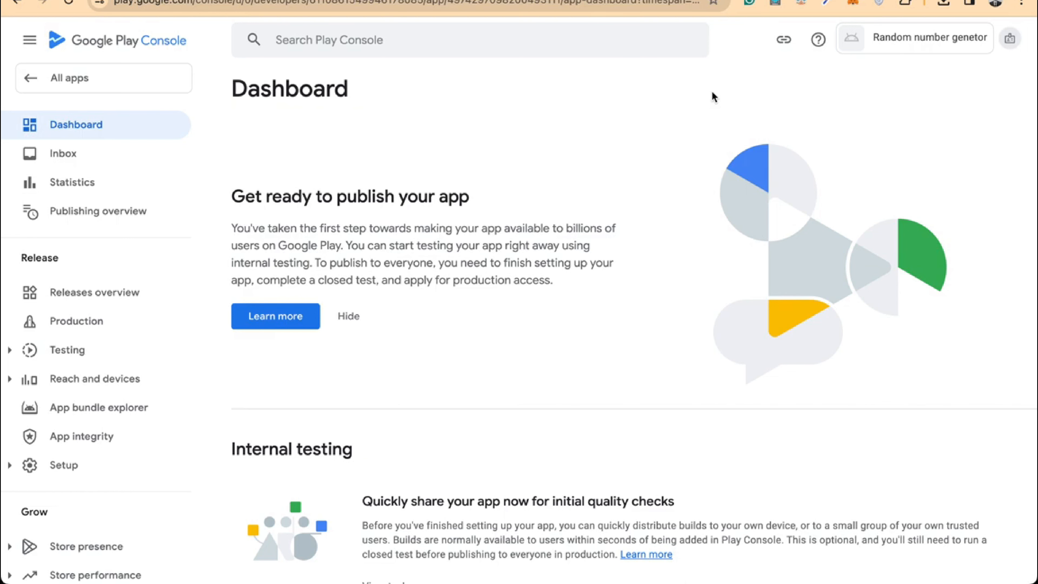
Hide the get-ready-to-publish banner on the Random number genetor dashboard
left_click(356, 317)
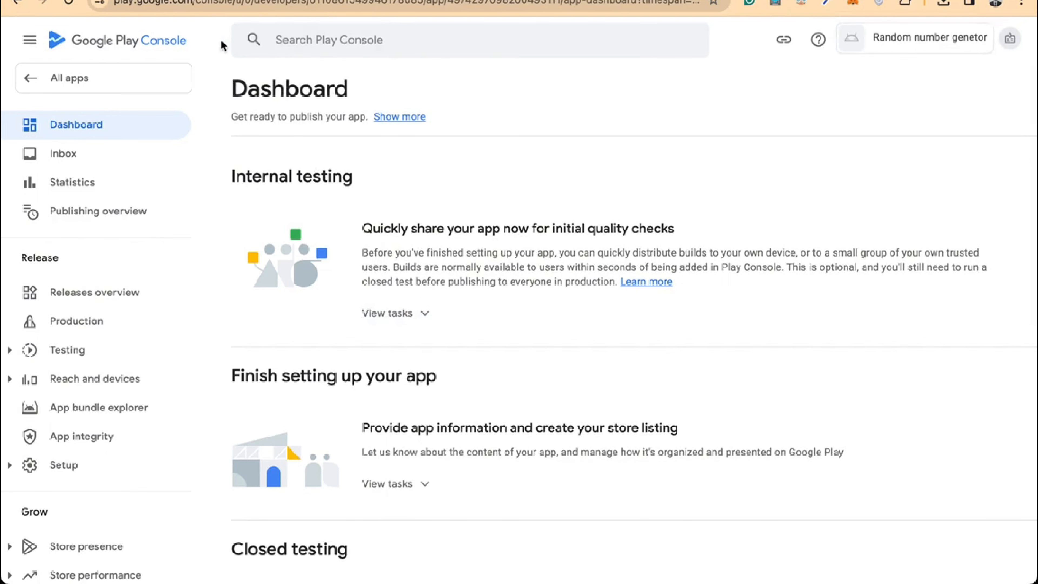
left_click(87, 79)
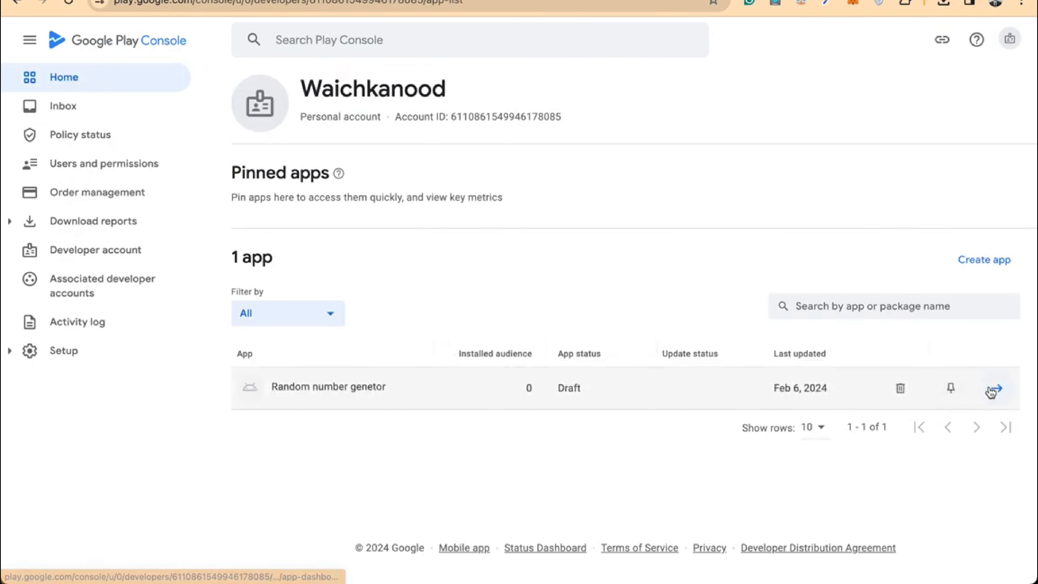
left_click(992, 391)
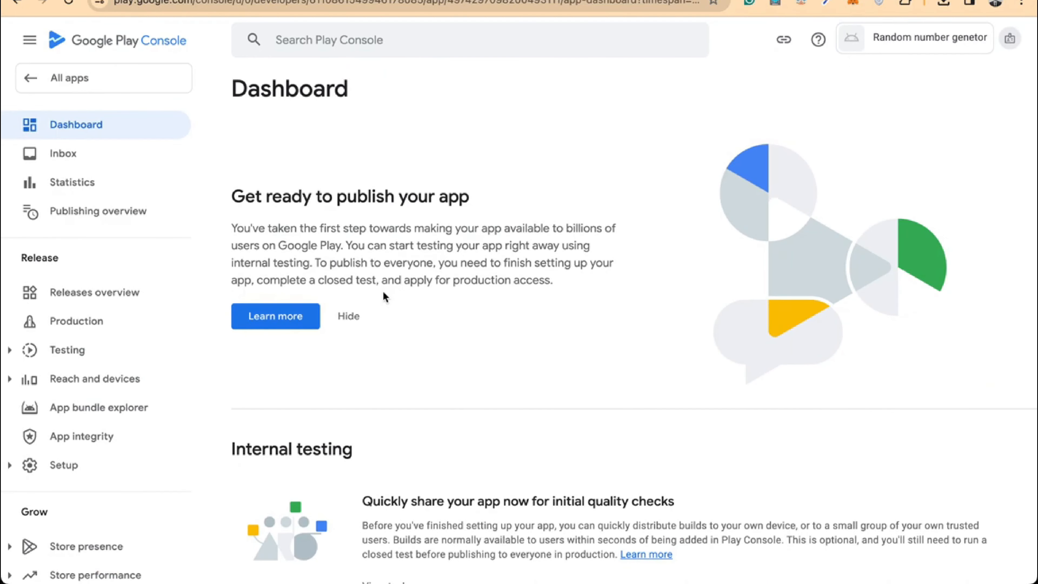
left_click(354, 325)
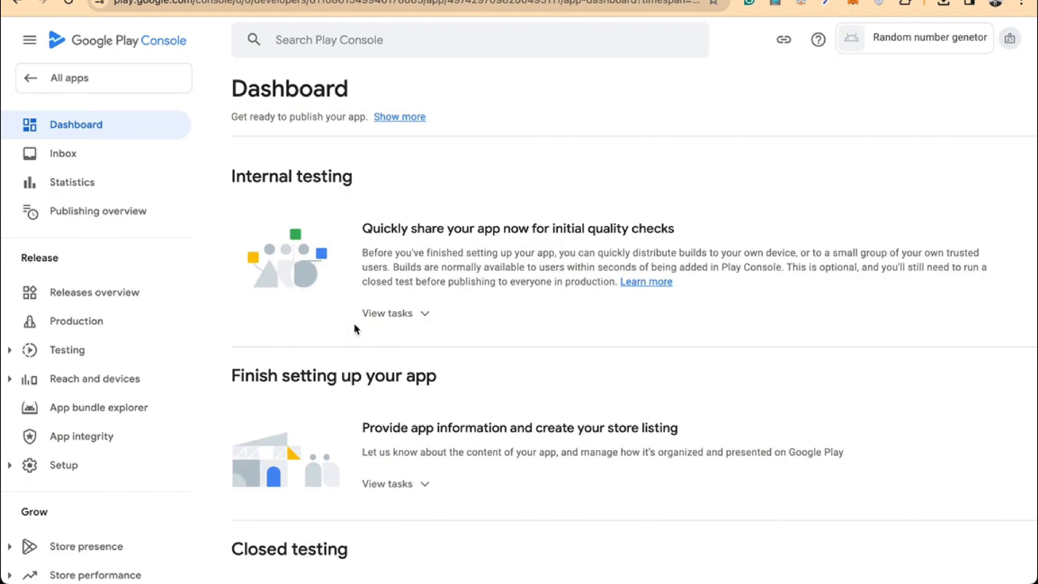
scroll(354, 327, "down", 3)
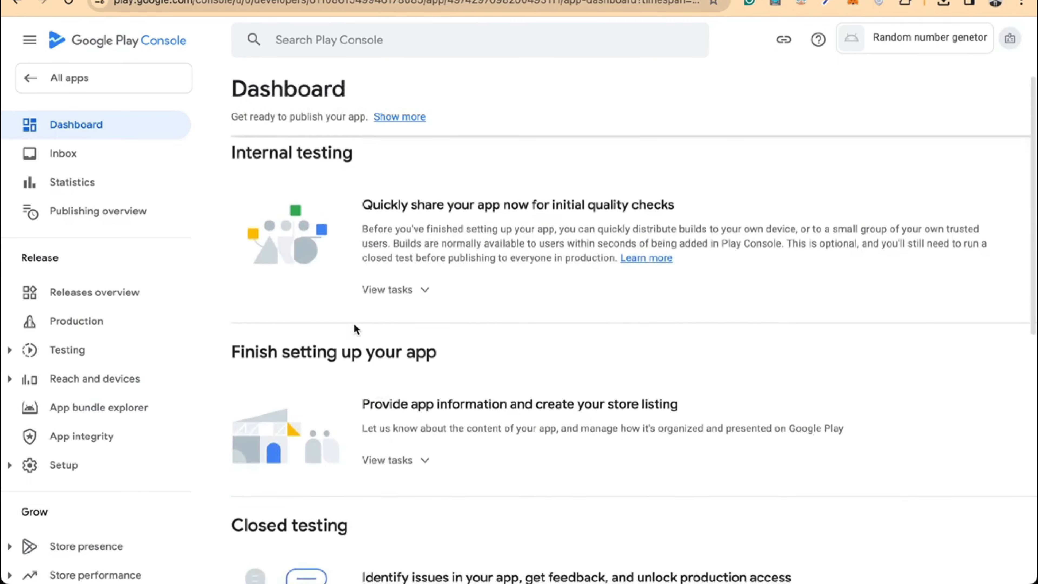
scroll(355, 330, "up", 3)
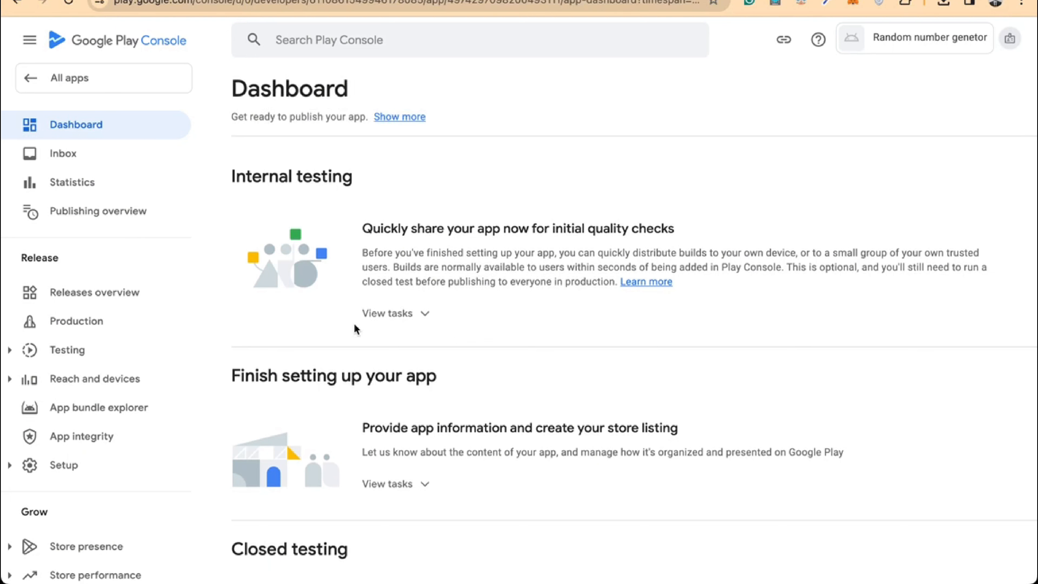
Open the app's Privacy Policy URL page from the setup tasks, then a new browser tab
left_click(391, 315)
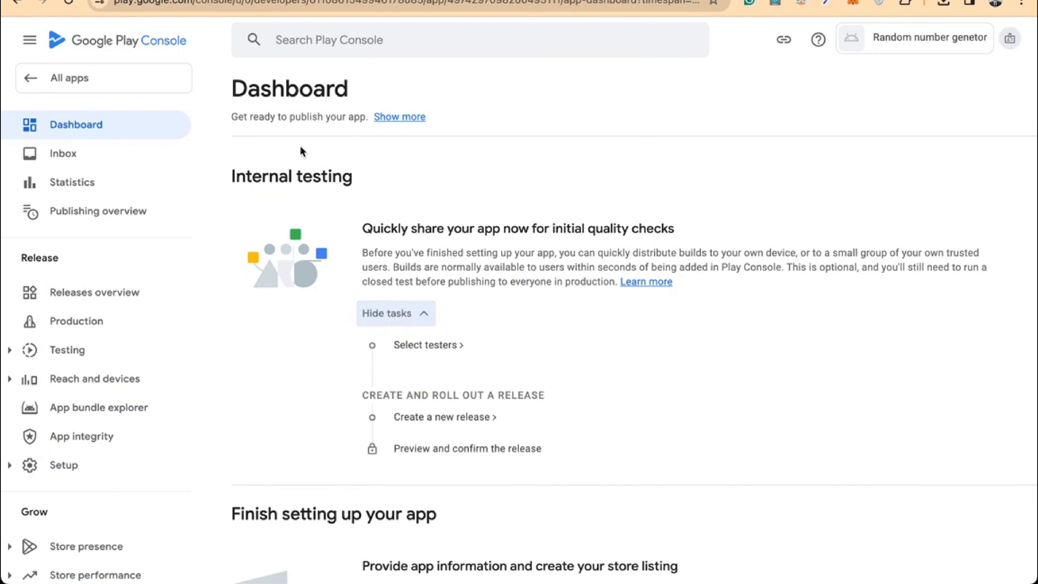
left_click(391, 321)
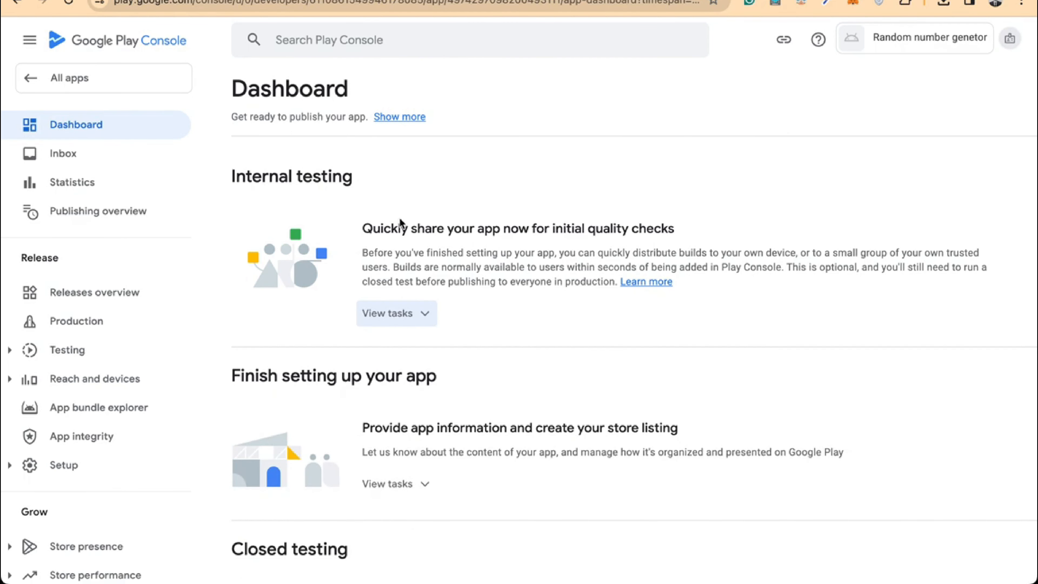
scroll(400, 221, "down", 1)
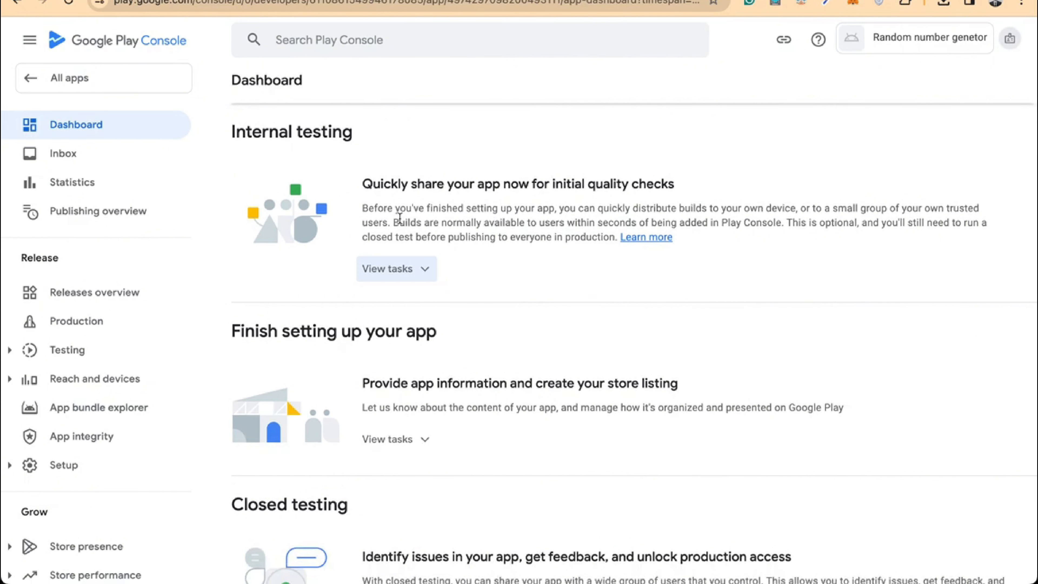
scroll(400, 219, "down", 1)
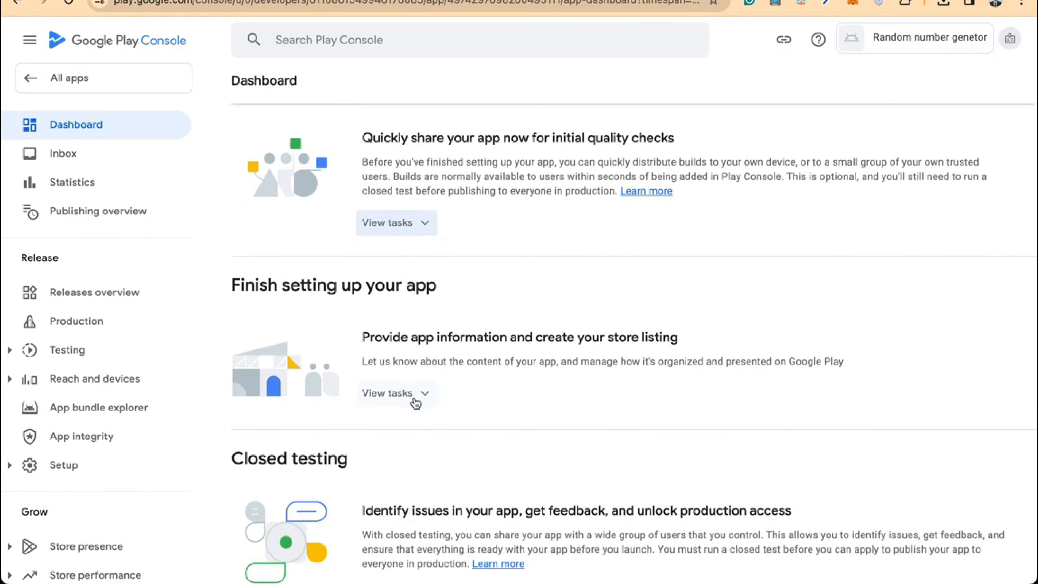
left_click(416, 394)
scroll(415, 398, "down", 2)
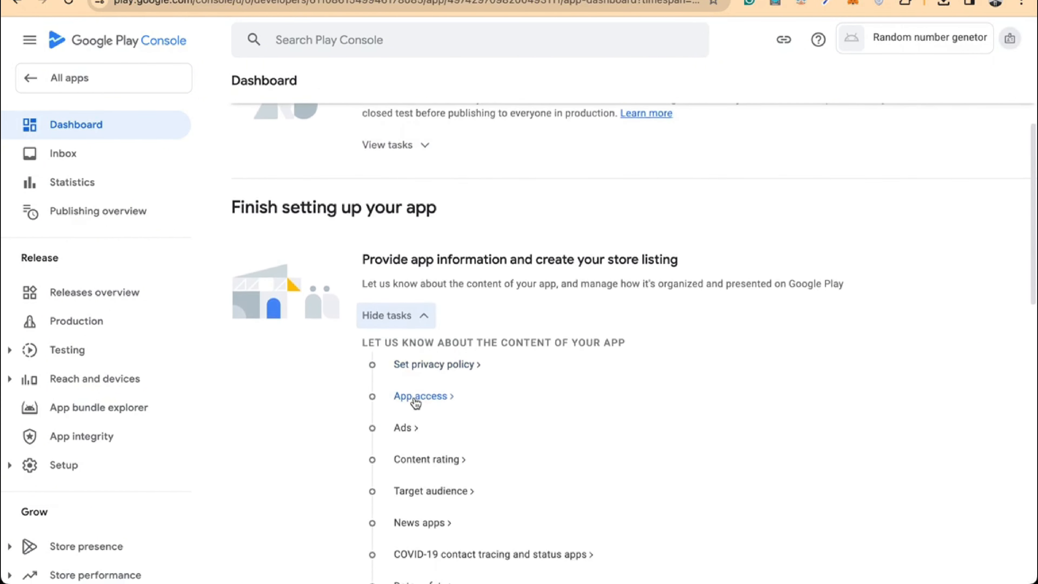
left_click(455, 368)
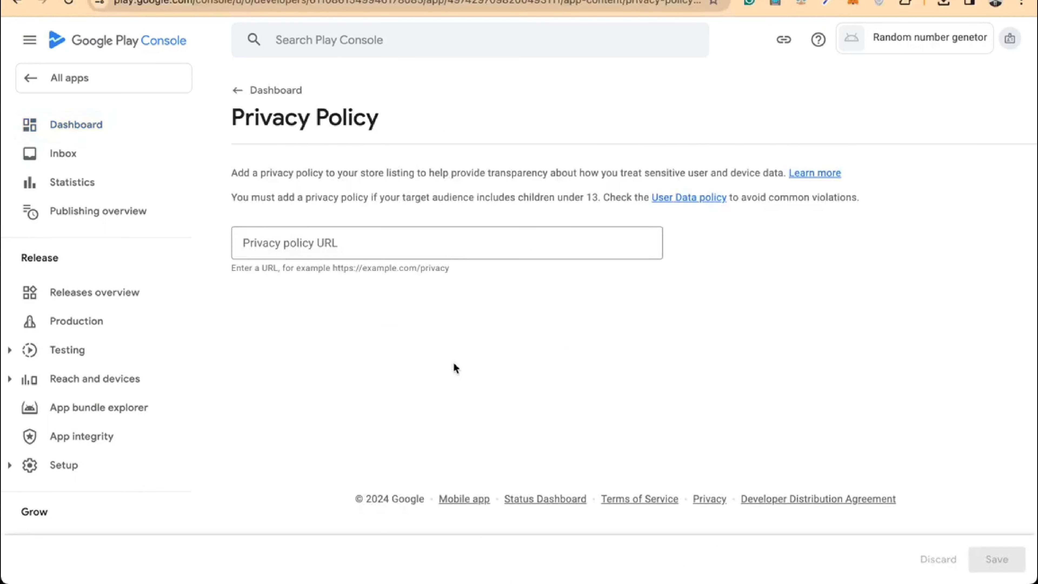
left_click(405, 238)
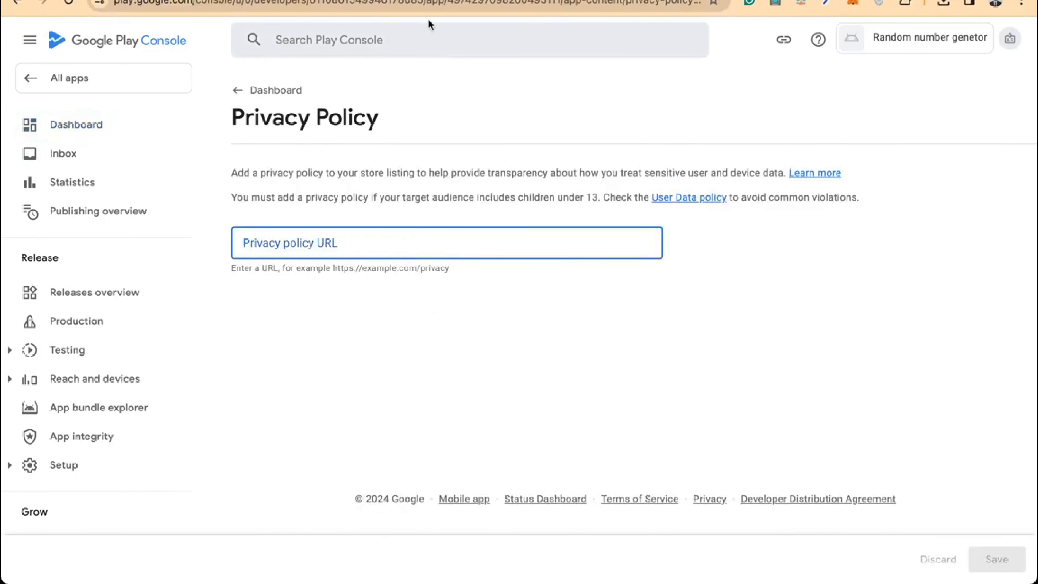
key("super+t")
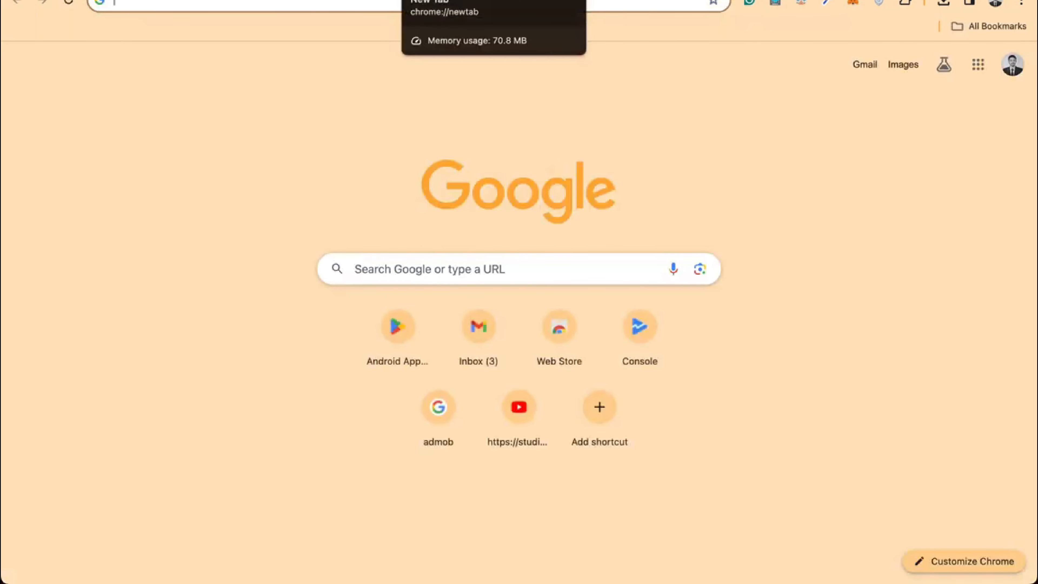
Open Google Docs from the Google apps grid in the new tab
type("doc")
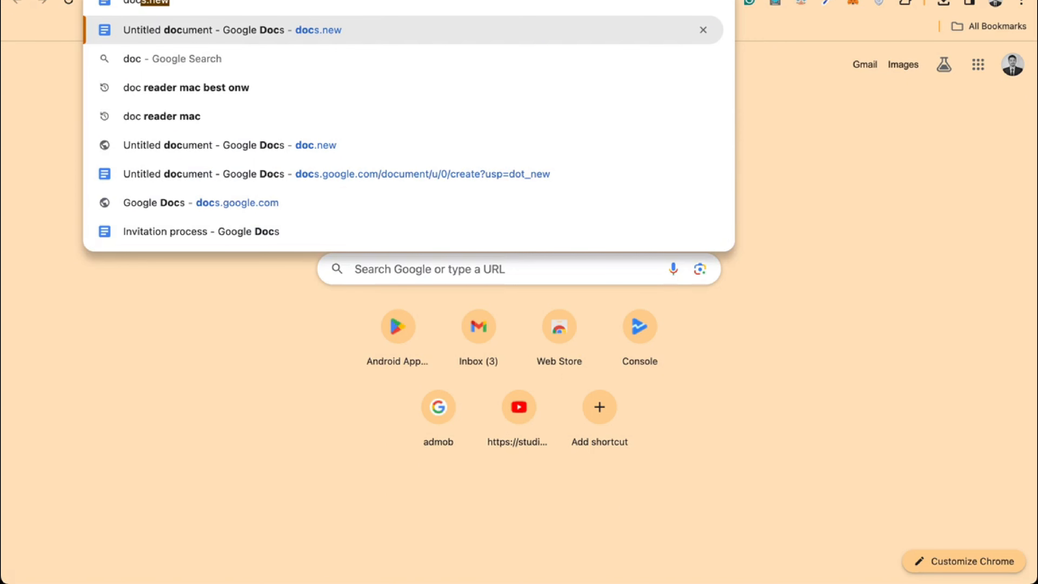
left_click(983, 72)
scroll(895, 225, "down", 4)
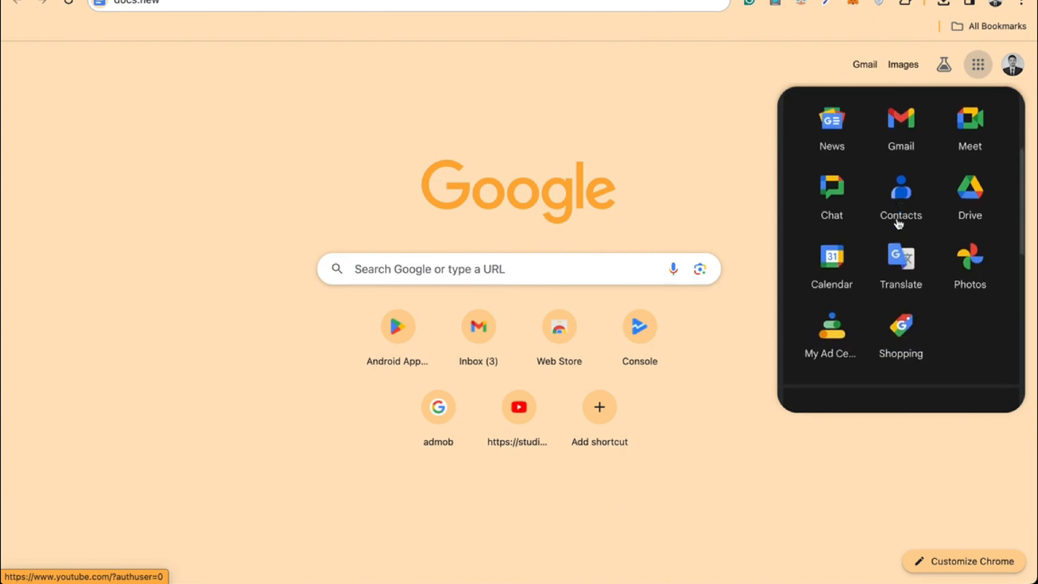
scroll(901, 227, "up", 5)
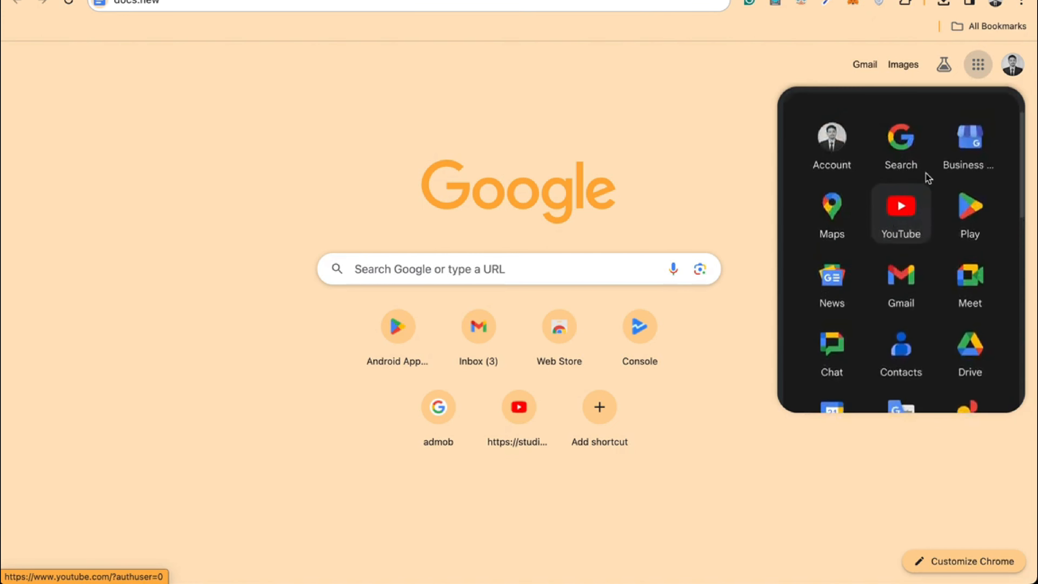
scroll(937, 236, "down", 5)
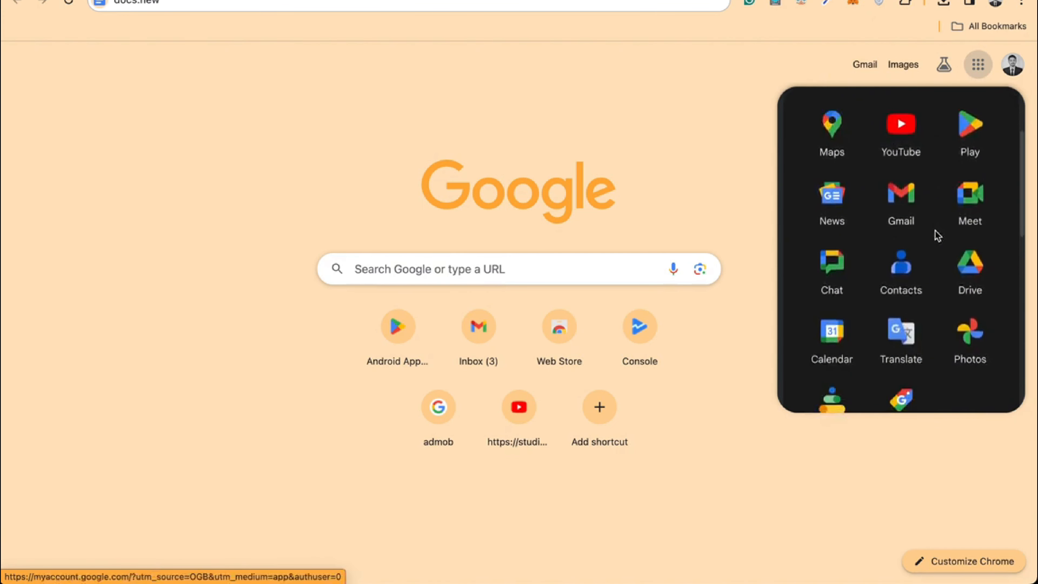
scroll(937, 236, "down", 4)
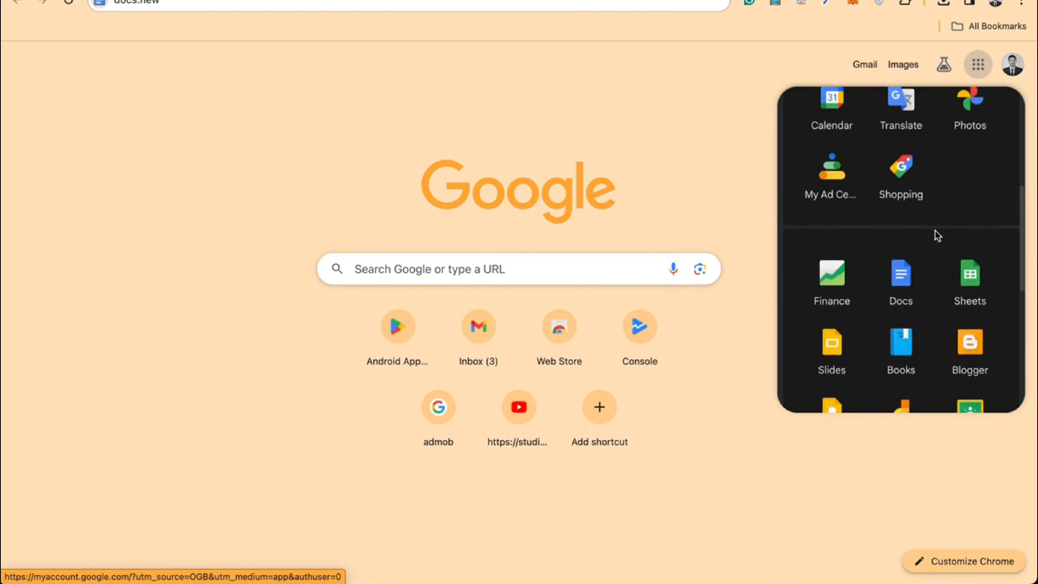
left_click(898, 276)
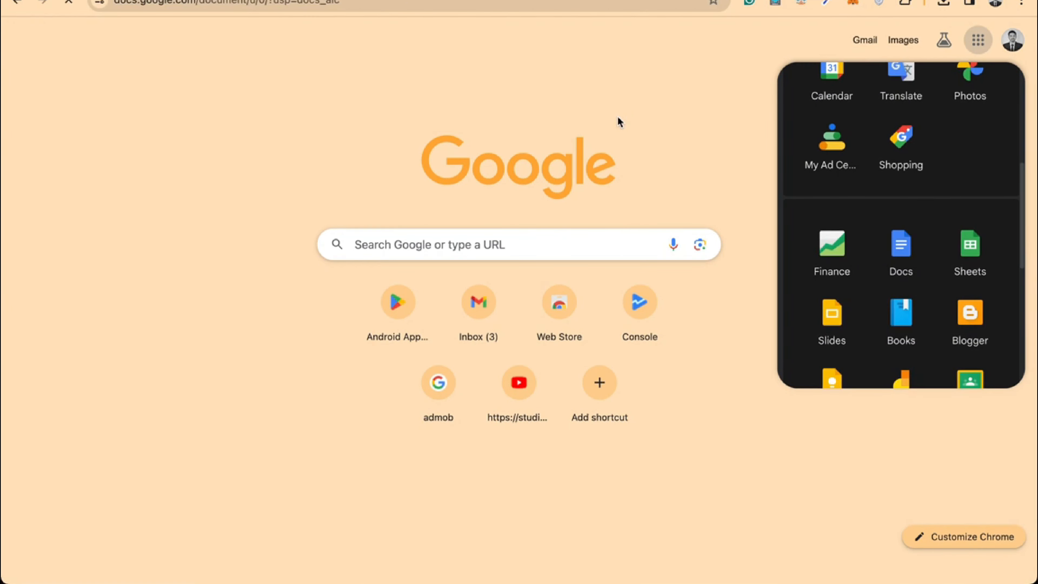
scroll(273, 257, "down", 1)
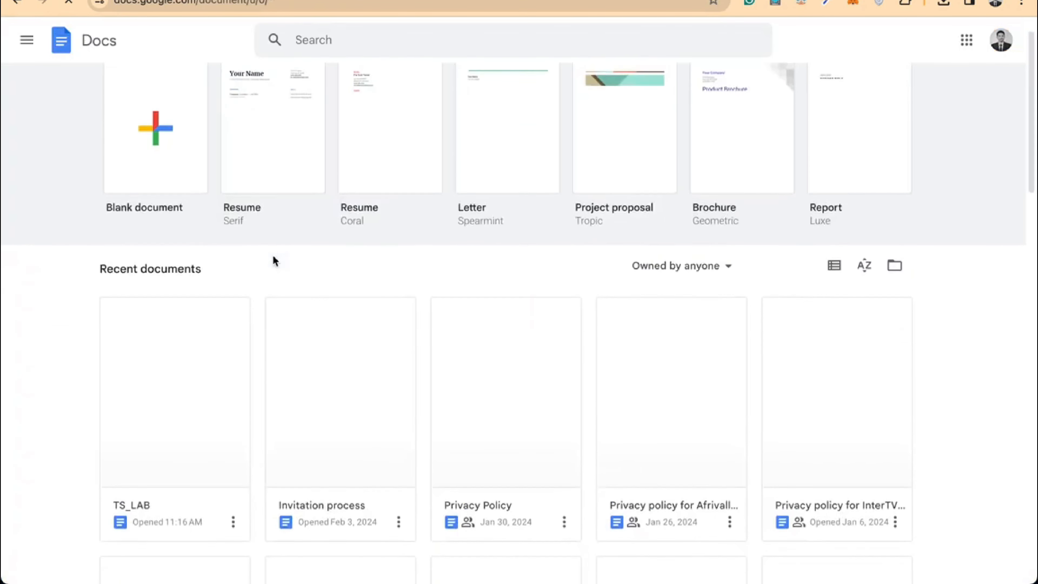
Open the Privacy Policy document in a new tab
scroll(274, 260, "down", 1)
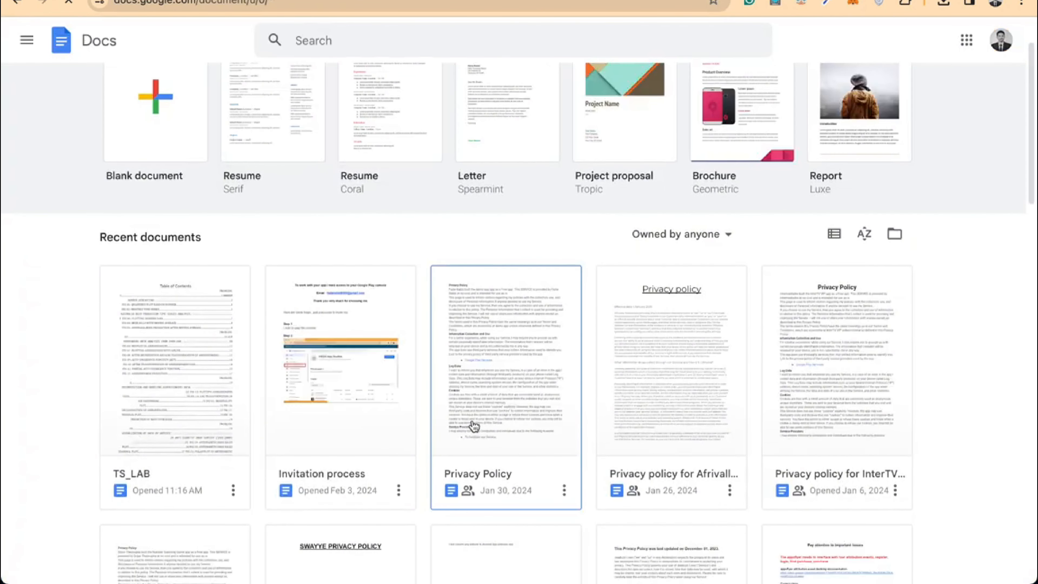
right_click(473, 426)
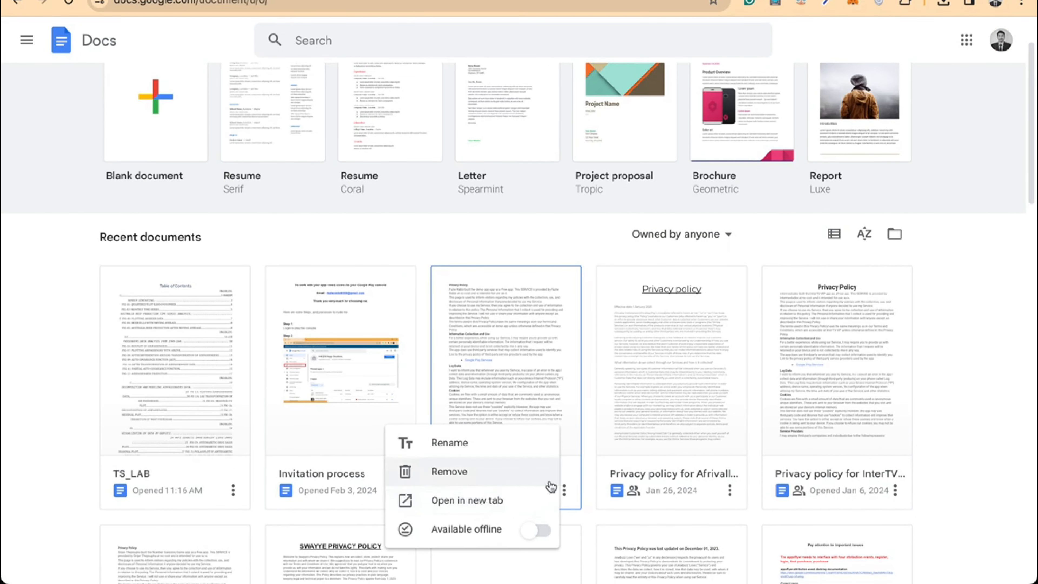
left_click(573, 491)
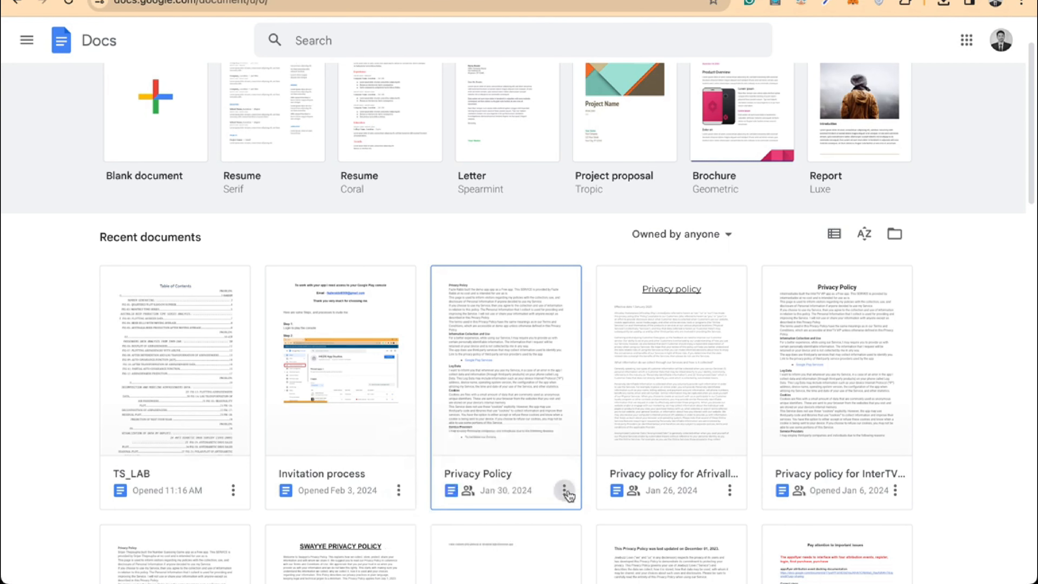
left_click(566, 493)
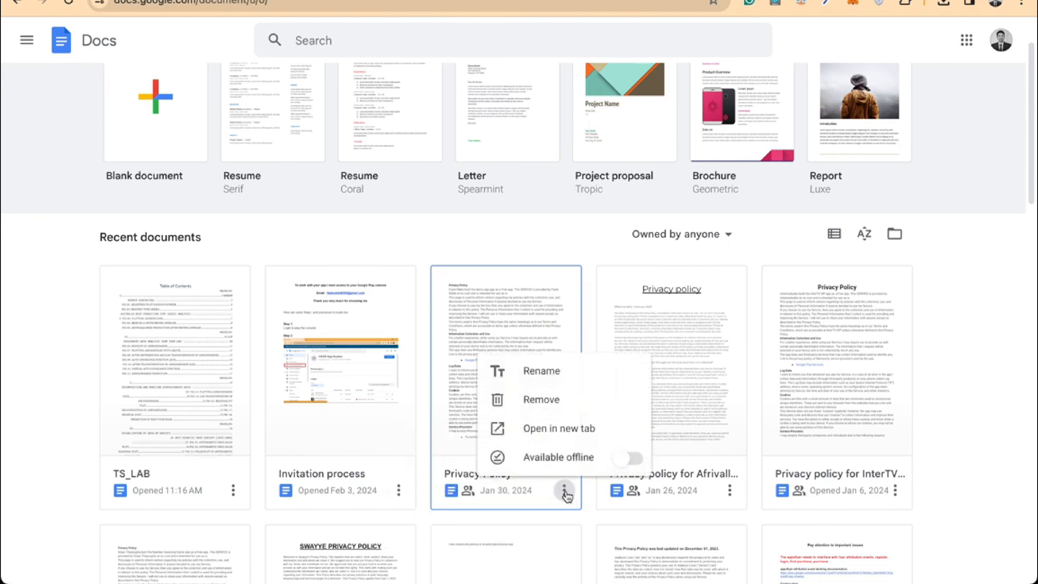
left_click(577, 434)
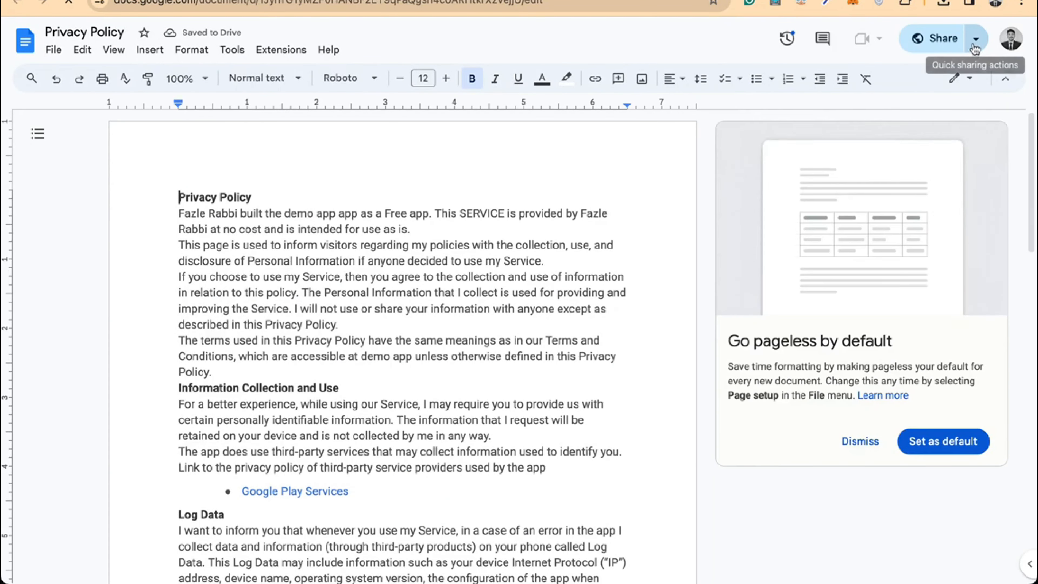
Share it as Anyone with the link / Viewer and copy the link
left_click(975, 46)
left_click(938, 42)
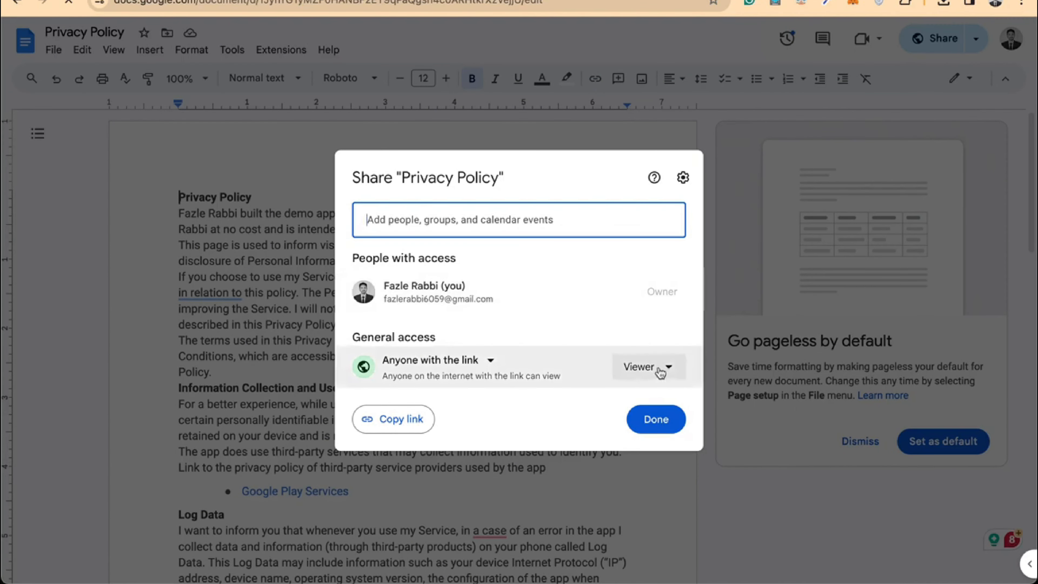
left_click(661, 373)
left_click(663, 424)
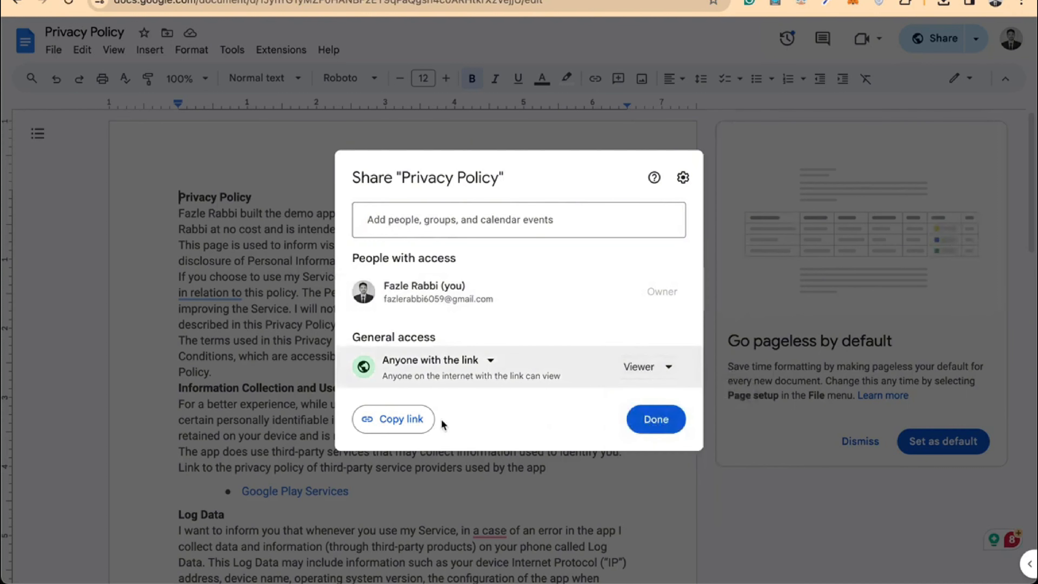
left_click(399, 419)
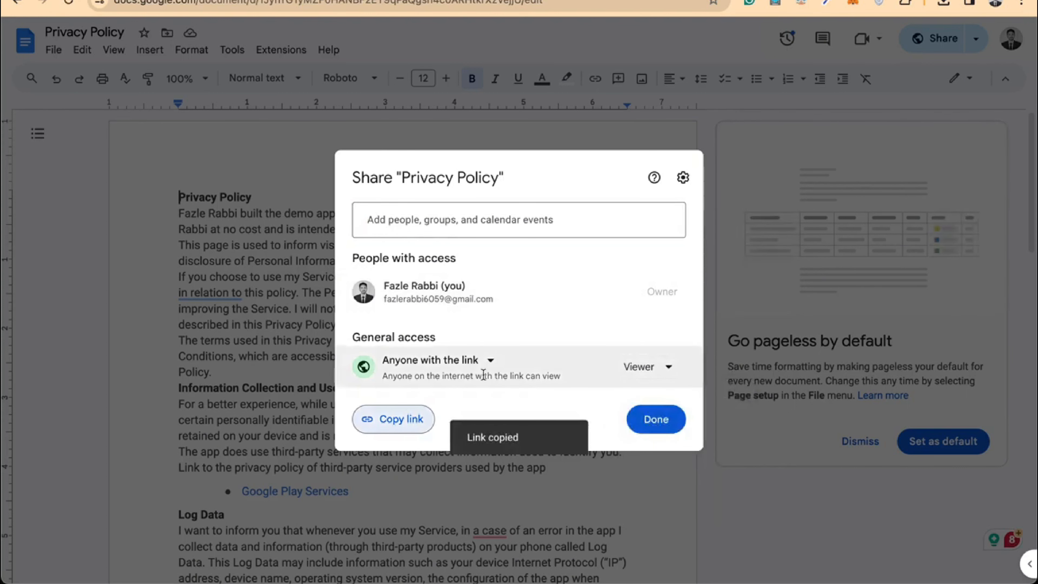
left_click(657, 420)
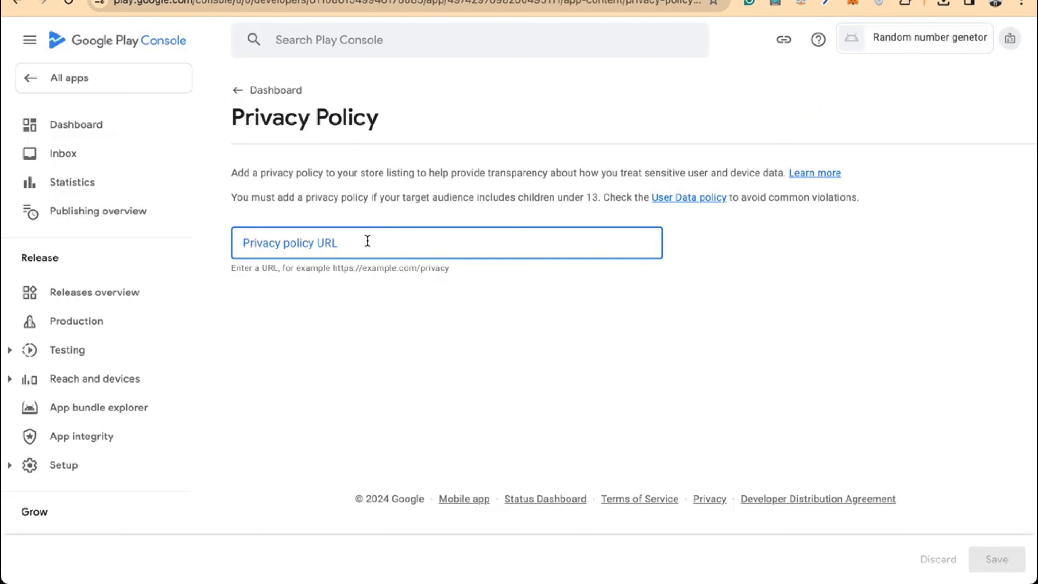
Paste the shared document link as the privacy policy URL and save
key("ctrl+v")
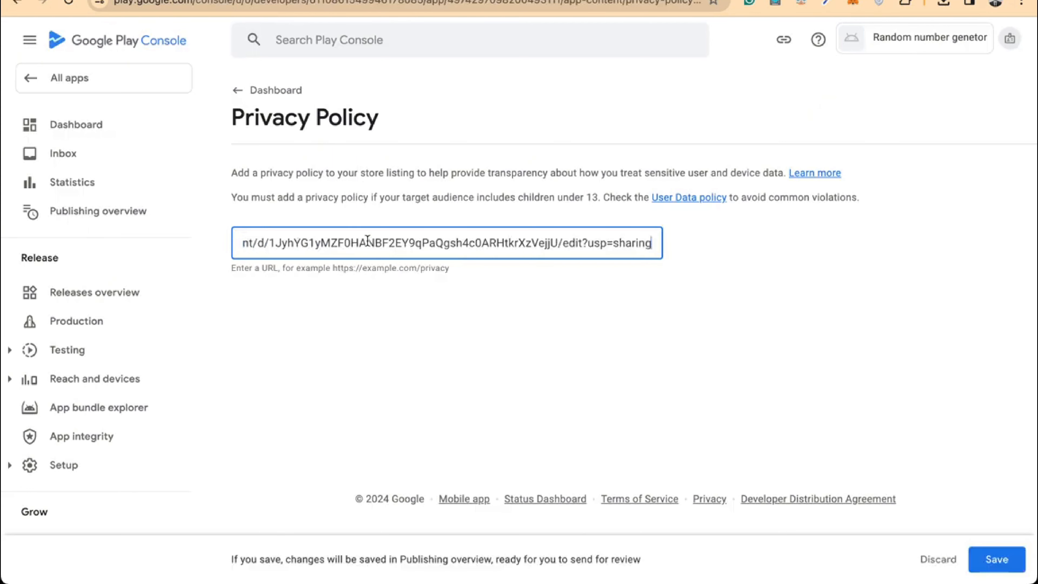
left_click(995, 559)
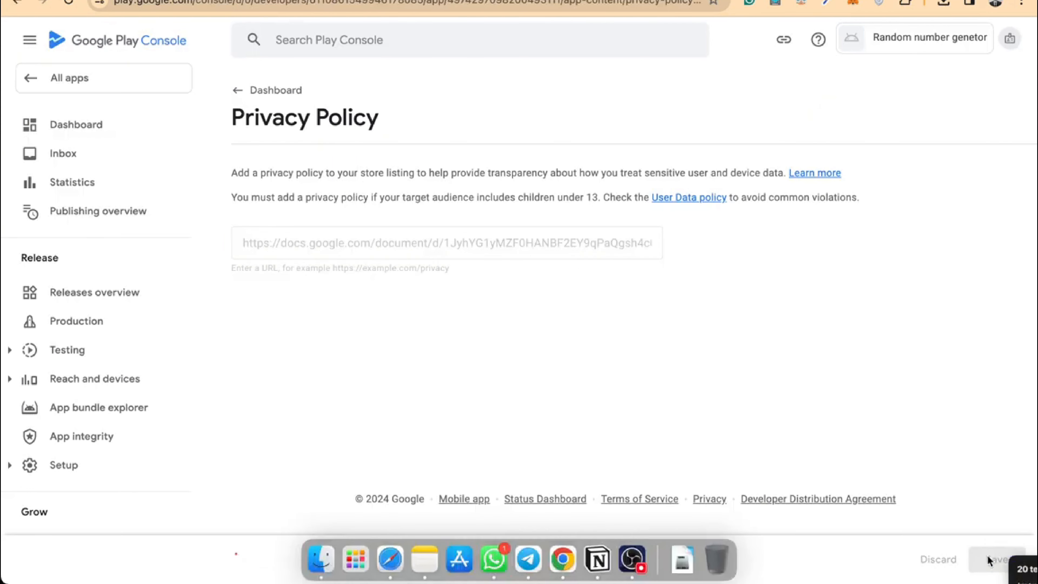
left_click(253, 91)
Declare in App access that all functionality is available without restrictions, and save
scroll(557, 269, "down", 3)
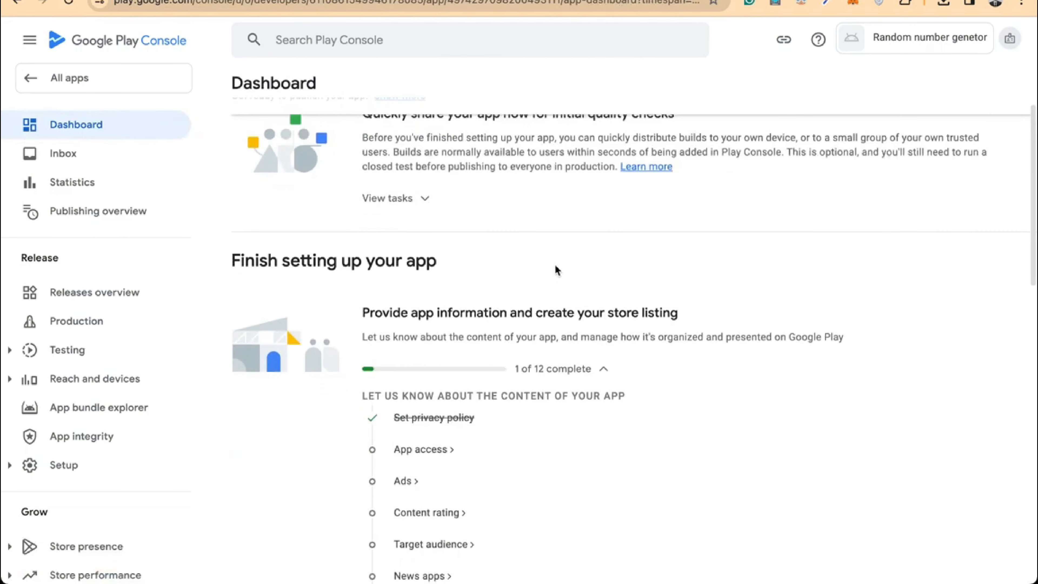
left_click(425, 442)
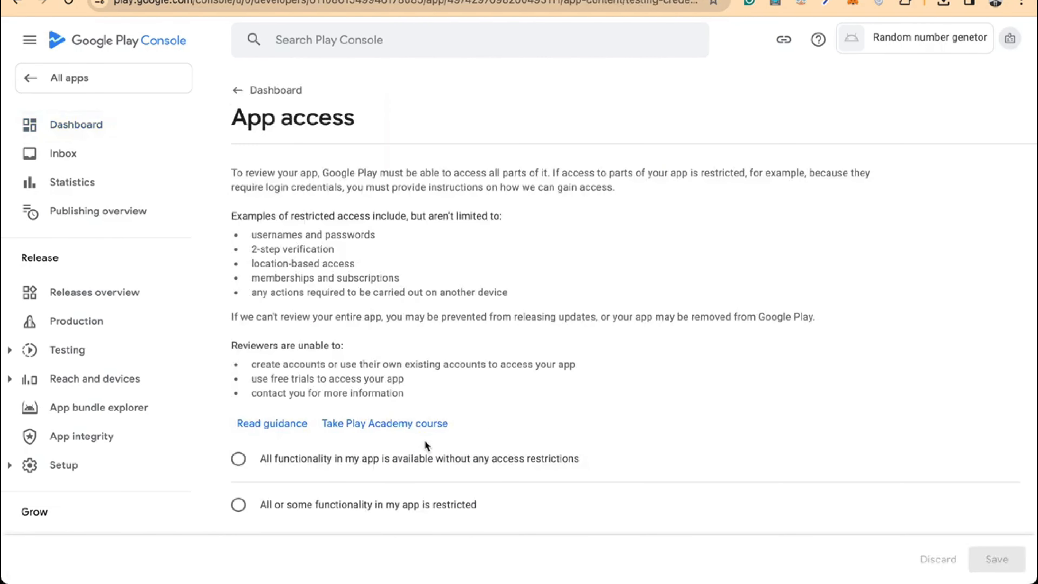
scroll(374, 439, "down", 3)
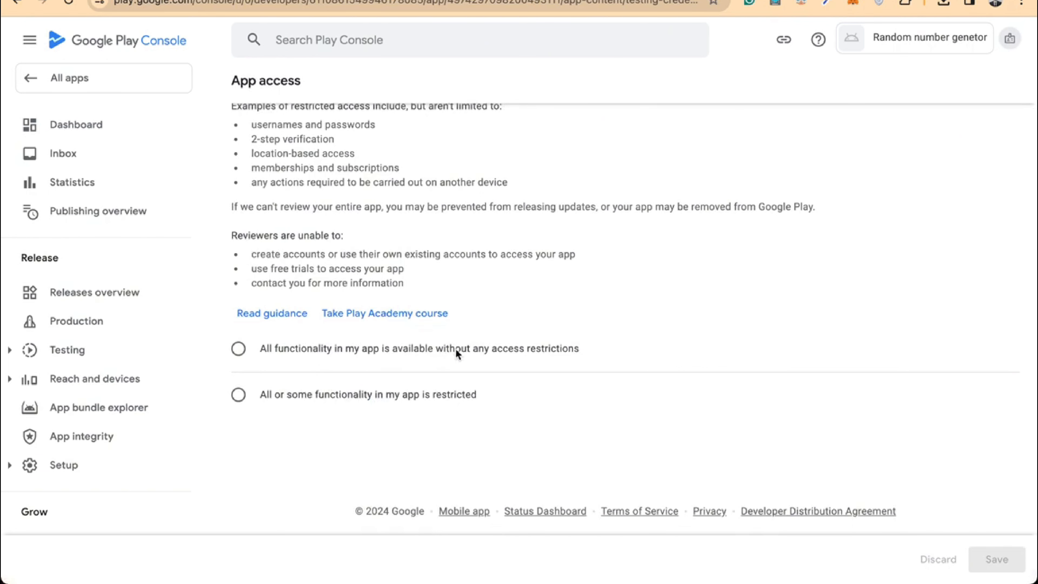
left_click(446, 351)
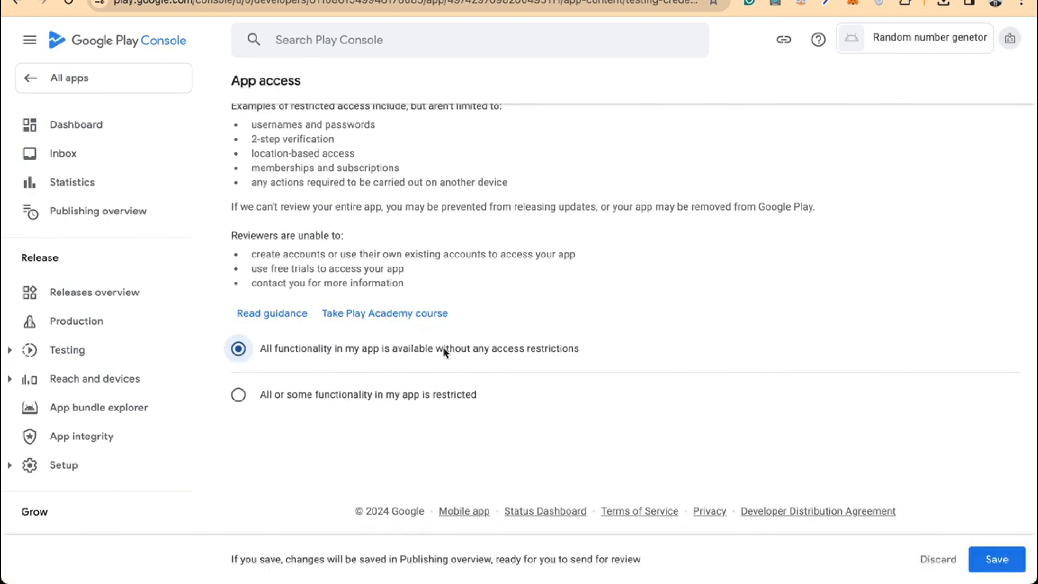
left_click(996, 561)
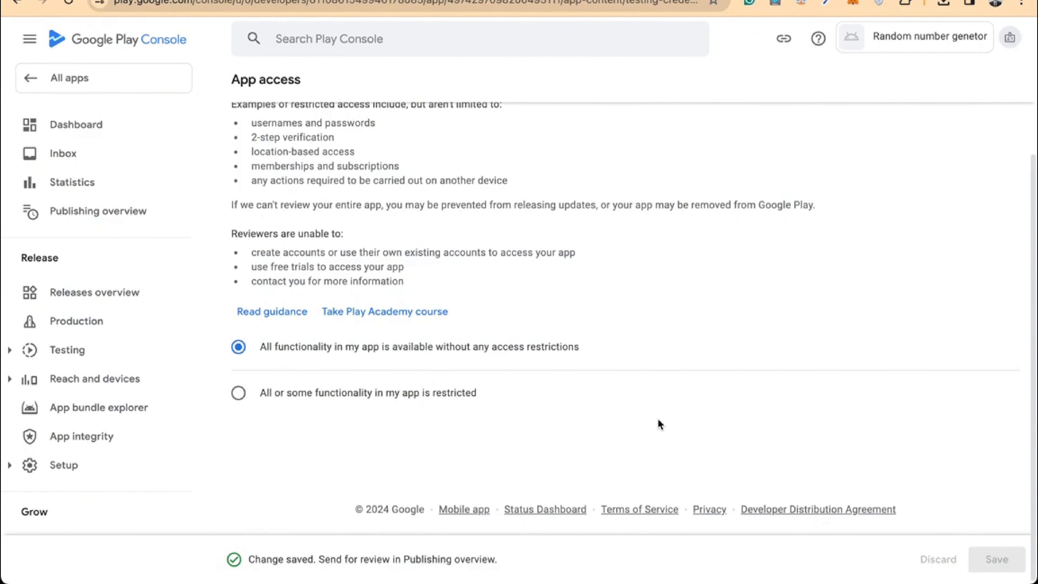
scroll(658, 418, "up", 3)
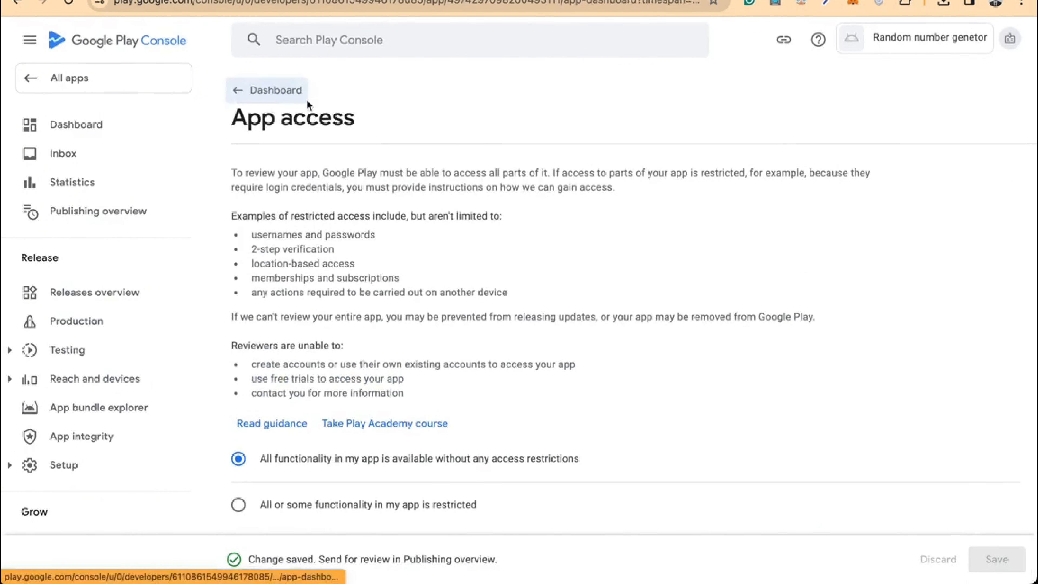
left_click(298, 91)
scroll(477, 162, "down", 5)
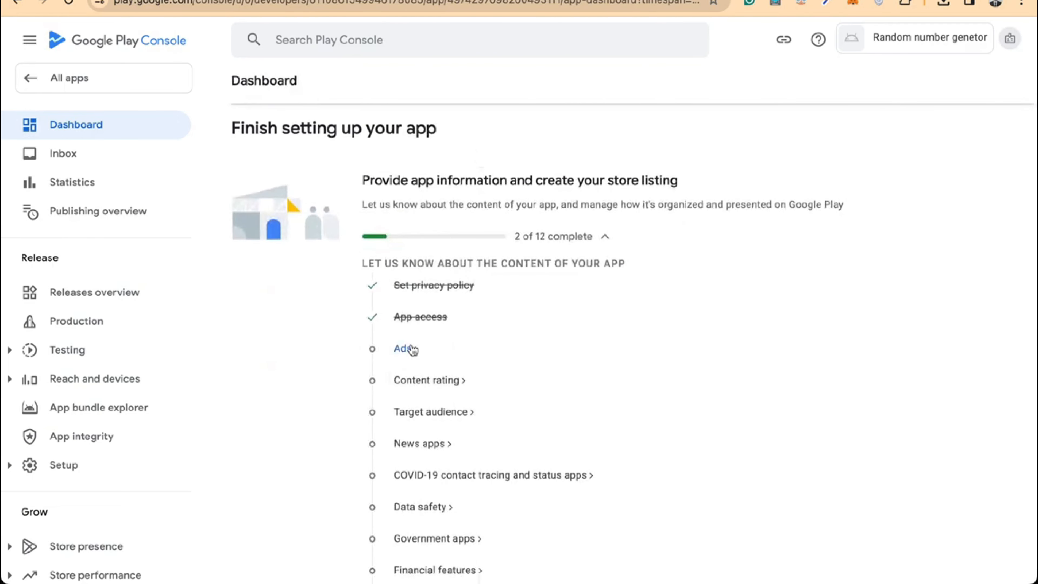
Declare 'No, my app does not contain ads' and save
left_click(412, 348)
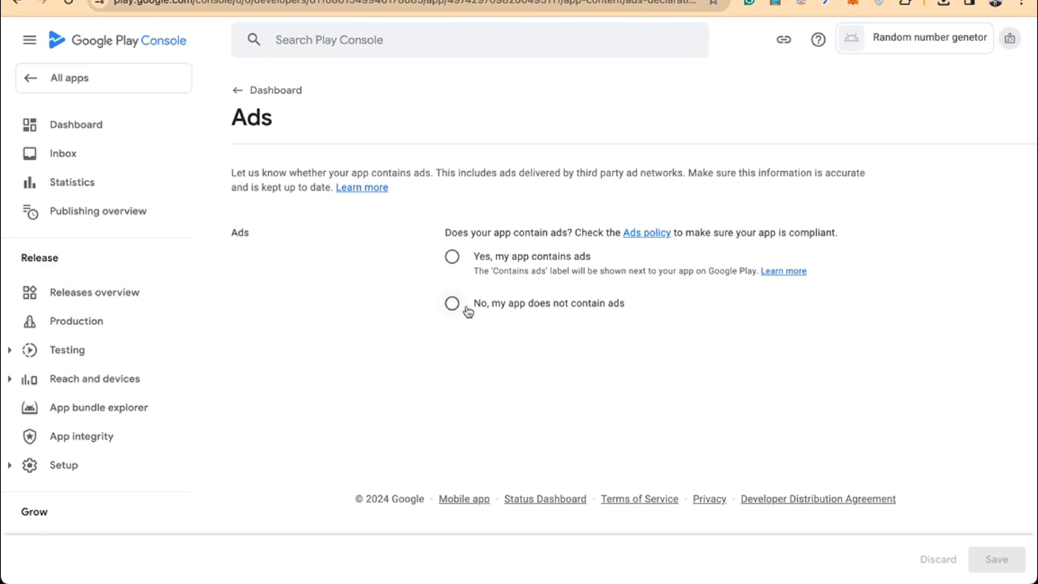
left_click(450, 310)
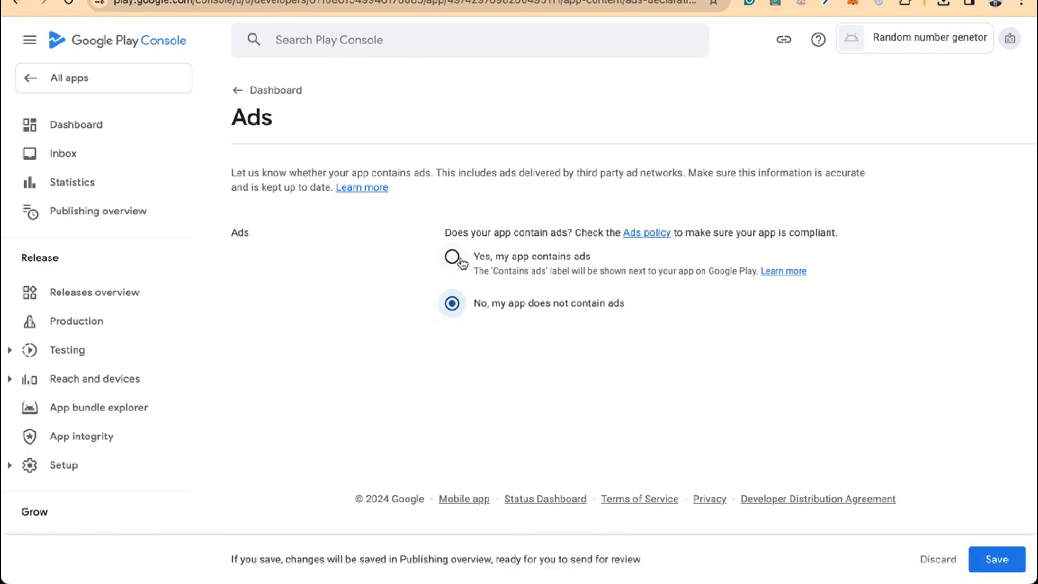
left_click(997, 559)
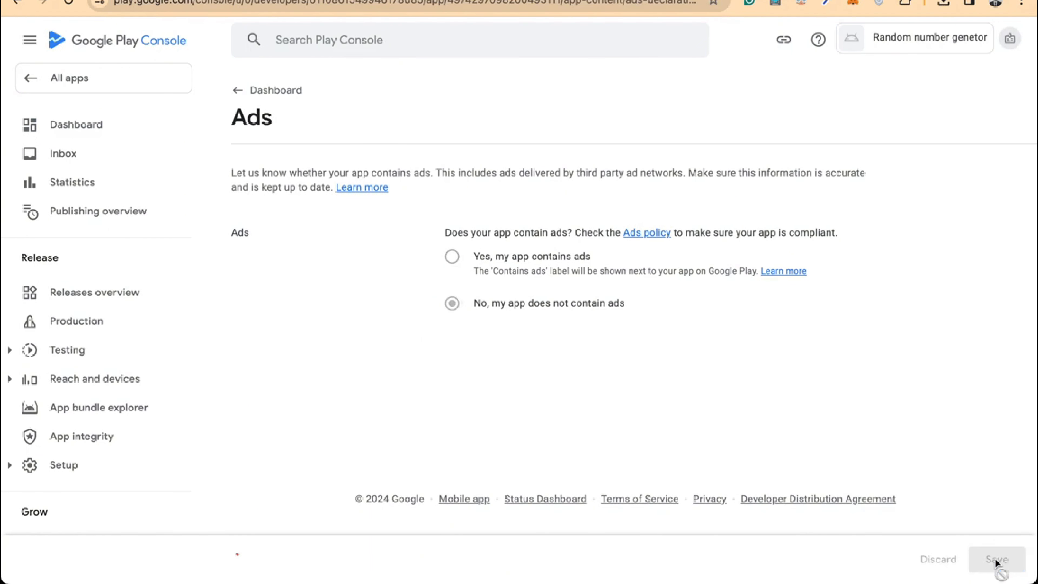
left_click(248, 100)
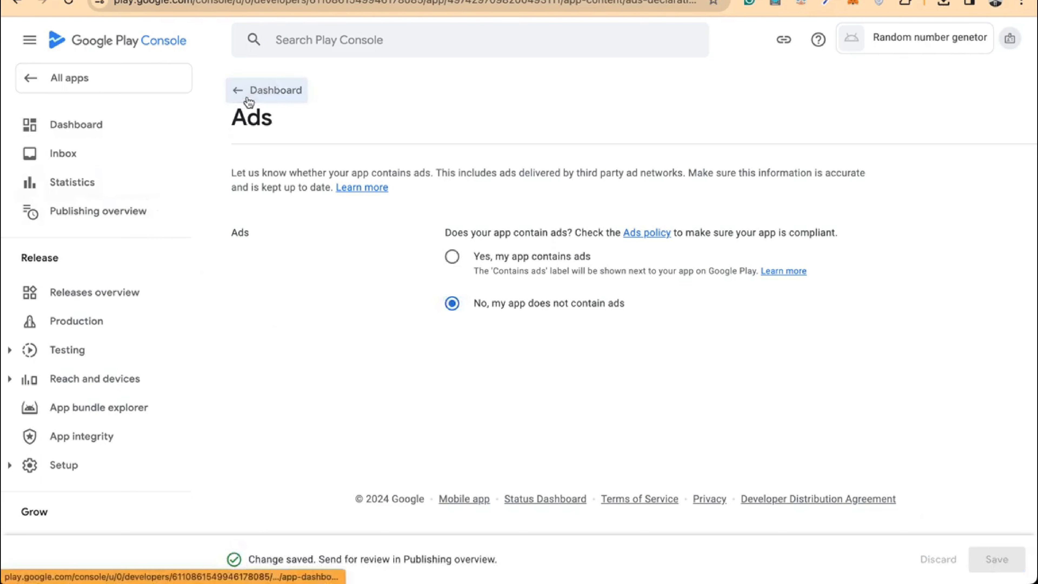
Open the Content rating setup from the dashboard
scroll(370, 211, "down", 5)
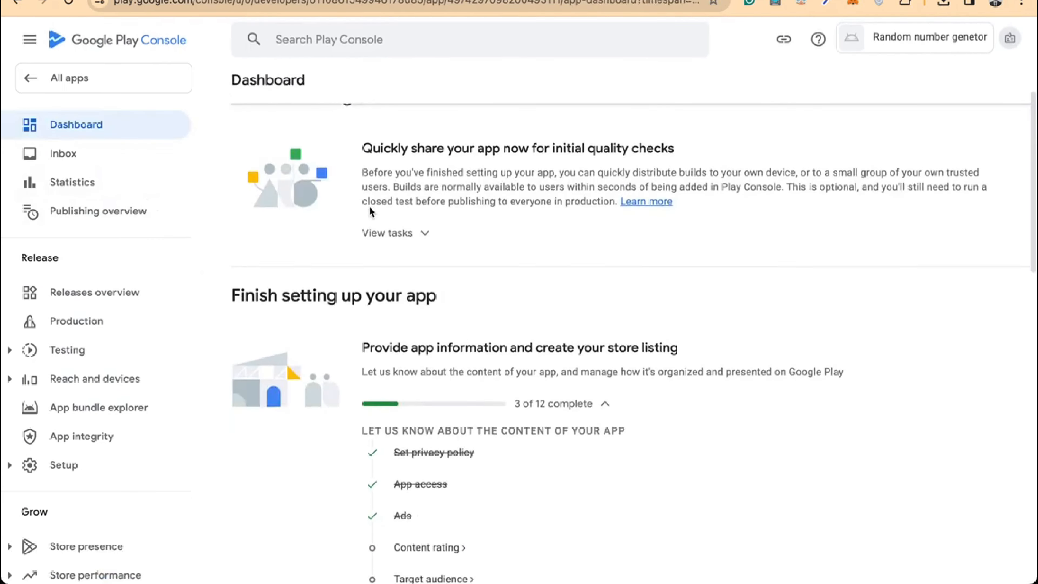
scroll(370, 210, "down", 2)
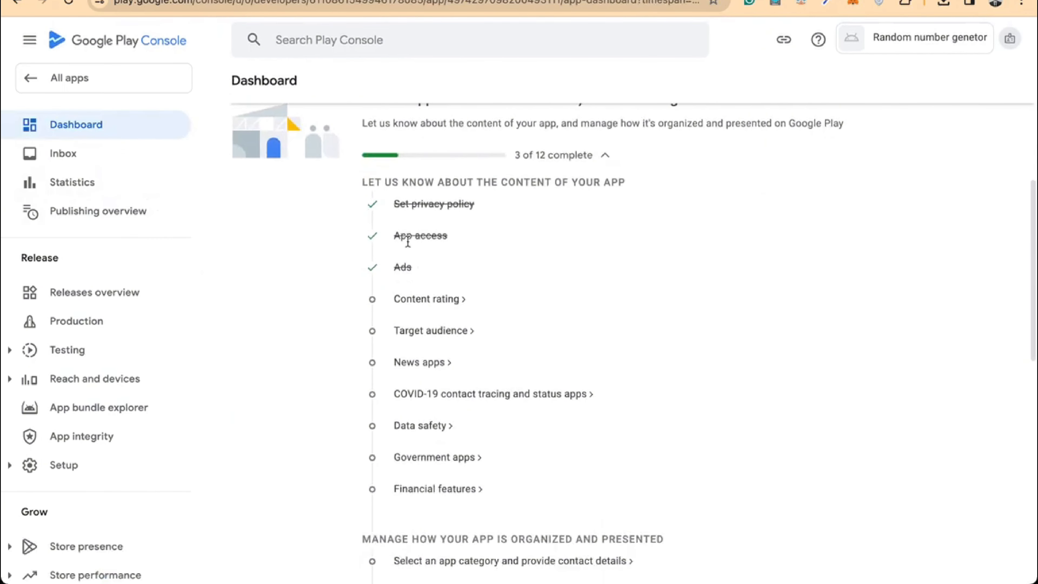
left_click(447, 307)
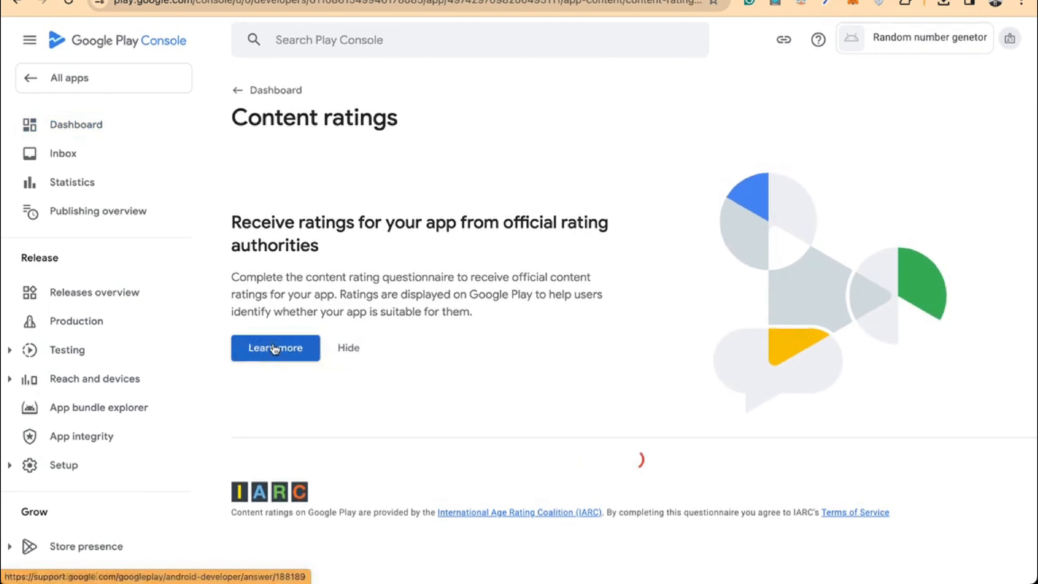
Enter the contact email, pick All Other App Types, and continue to the questionnaire
left_click(348, 347)
scroll(347, 348, "down", 1)
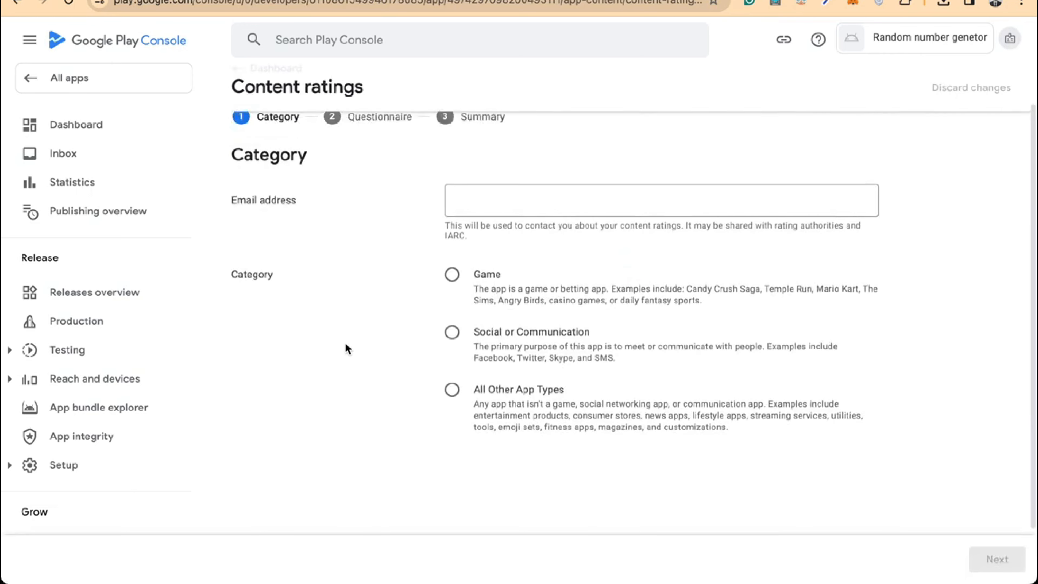
left_click(511, 206)
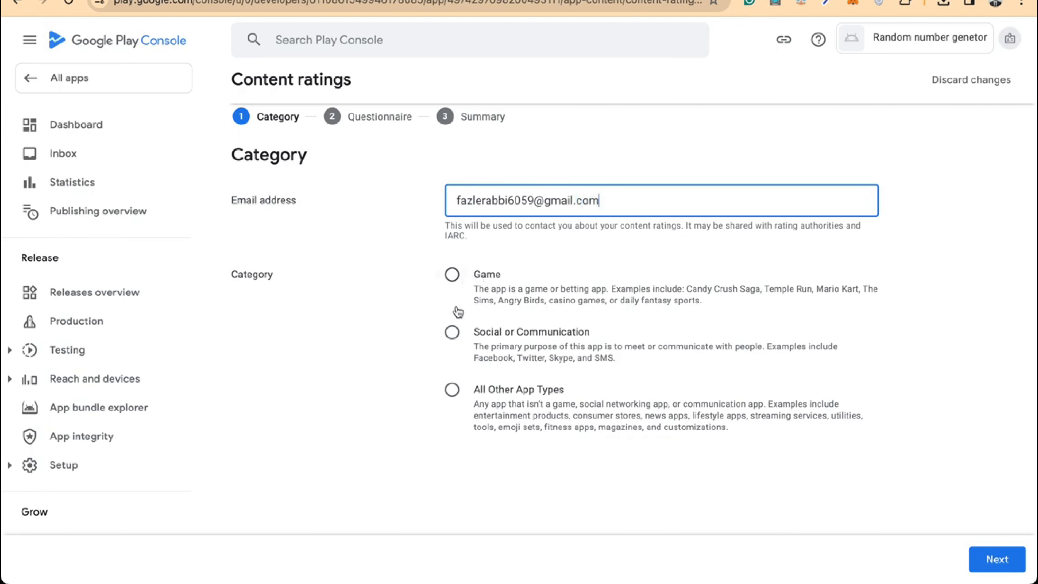
left_click(452, 390)
left_click(997, 559)
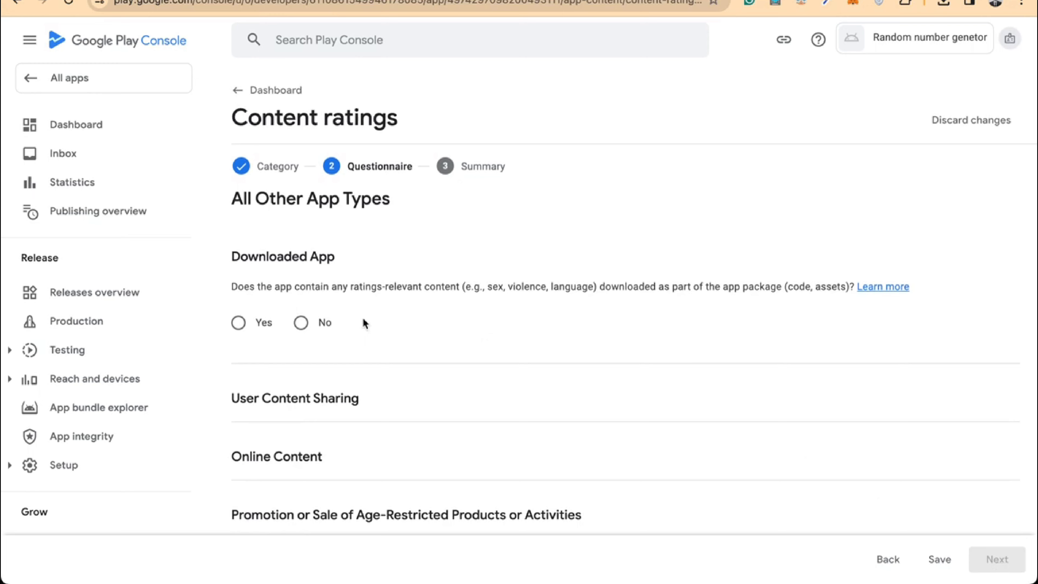
Answer No to the downloaded content, user sharing, online content, age-restricted promotion and location questions
left_click(318, 323)
scroll(318, 327, "down", 1)
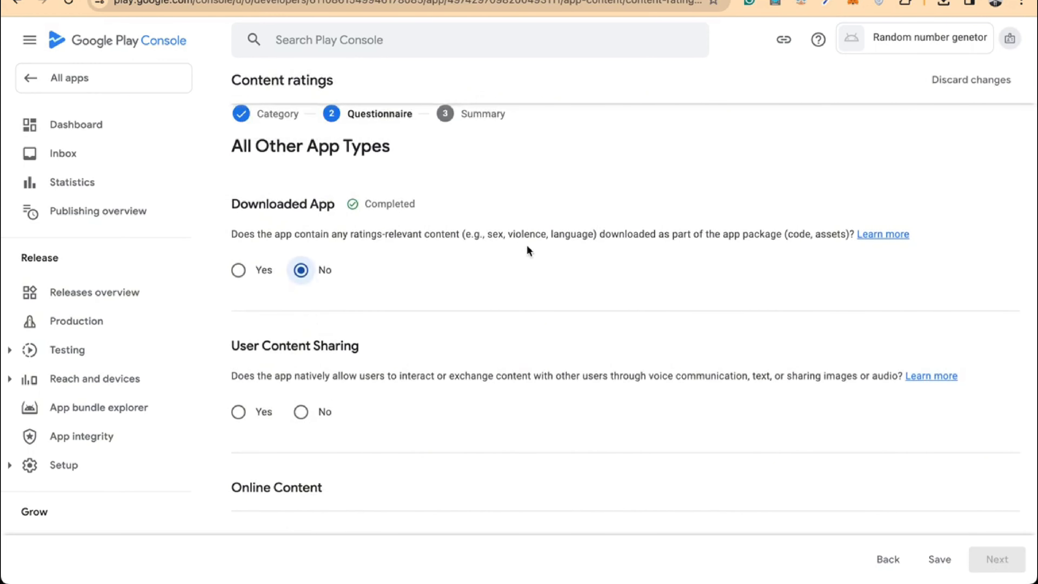
scroll(559, 236, "down", 1)
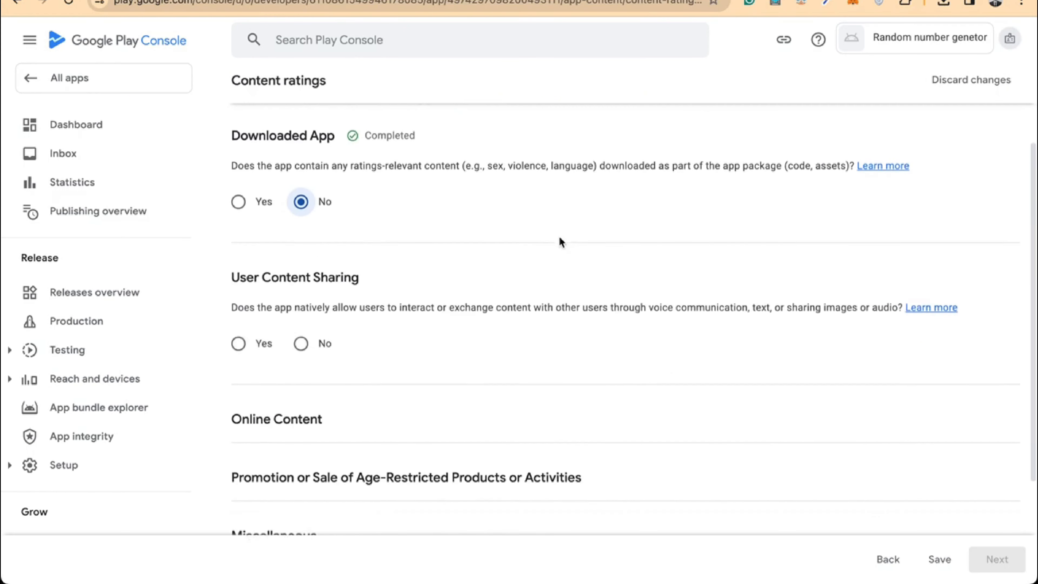
left_click(301, 340)
scroll(303, 343, "down", 1)
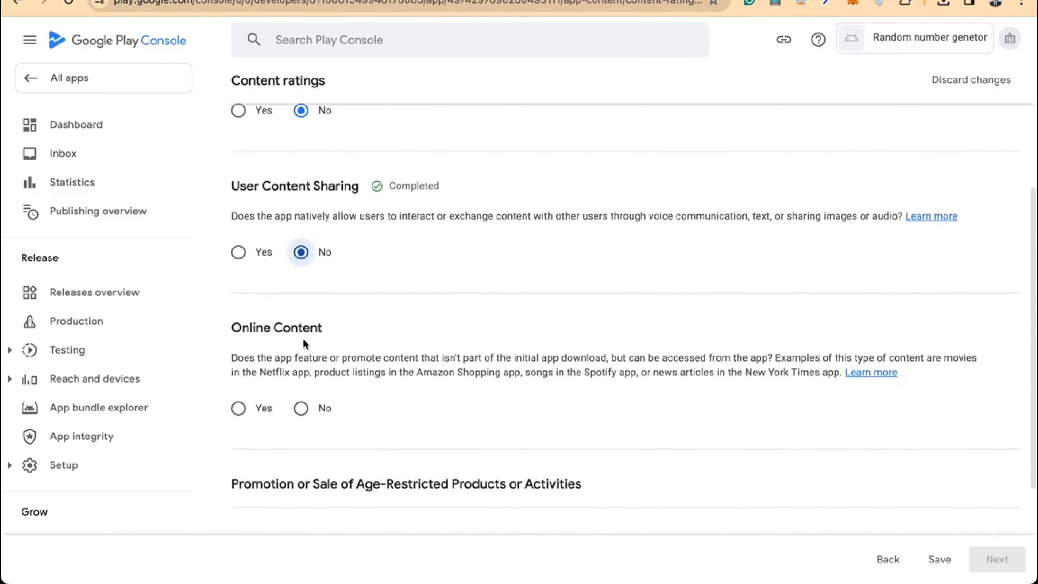
left_click(301, 407)
scroll(301, 409, "down", 2)
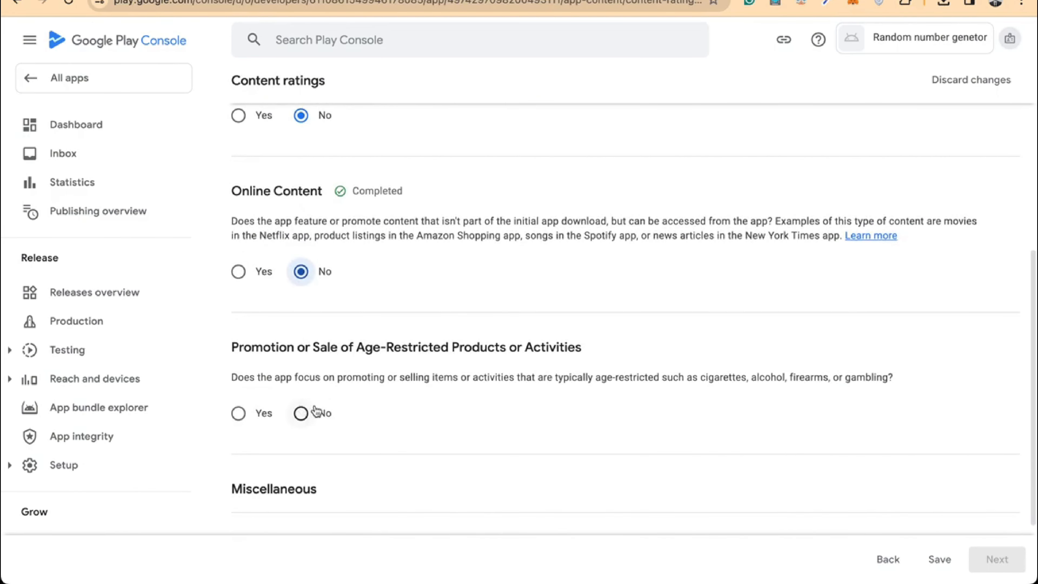
left_click(300, 413)
scroll(316, 411, "down", 3)
left_click(321, 388)
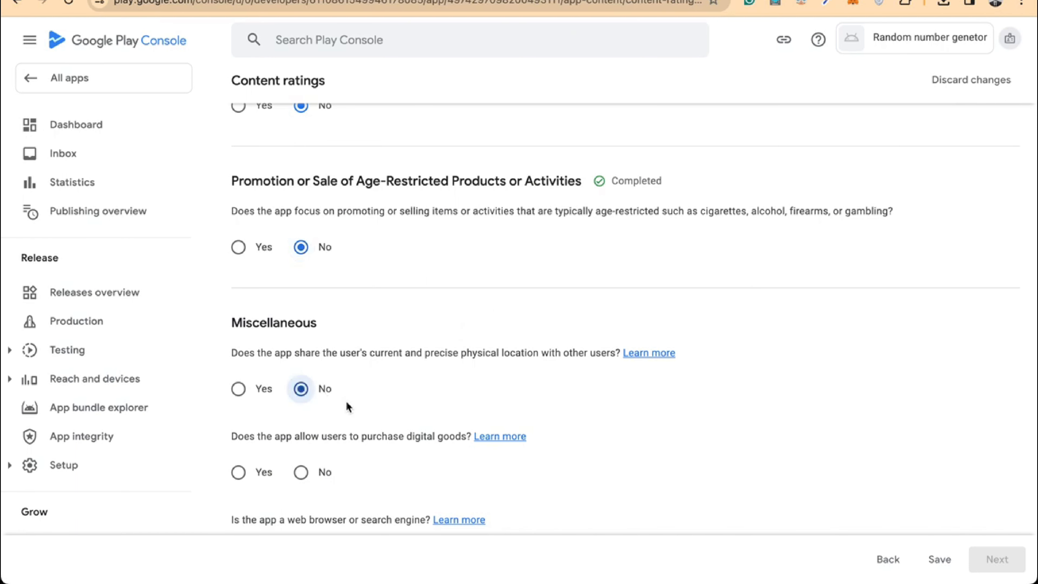
scroll(345, 413, "down", 2)
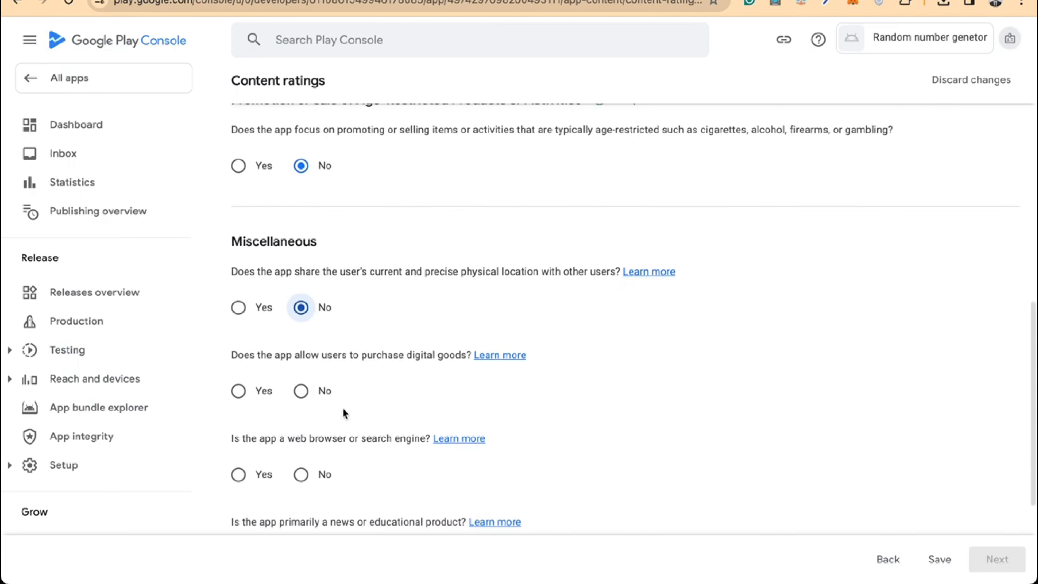
Answer No to the digital goods, web browser and news/educational product questions
left_click(301, 389)
scroll(301, 391, "down", 2)
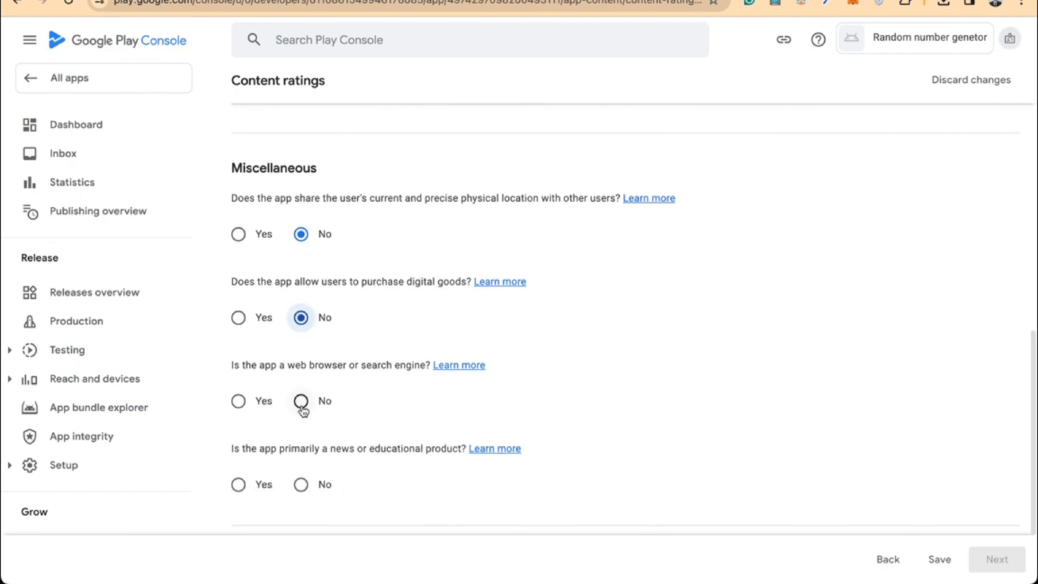
left_click(301, 401)
scroll(303, 411, "down", 2)
left_click(301, 399)
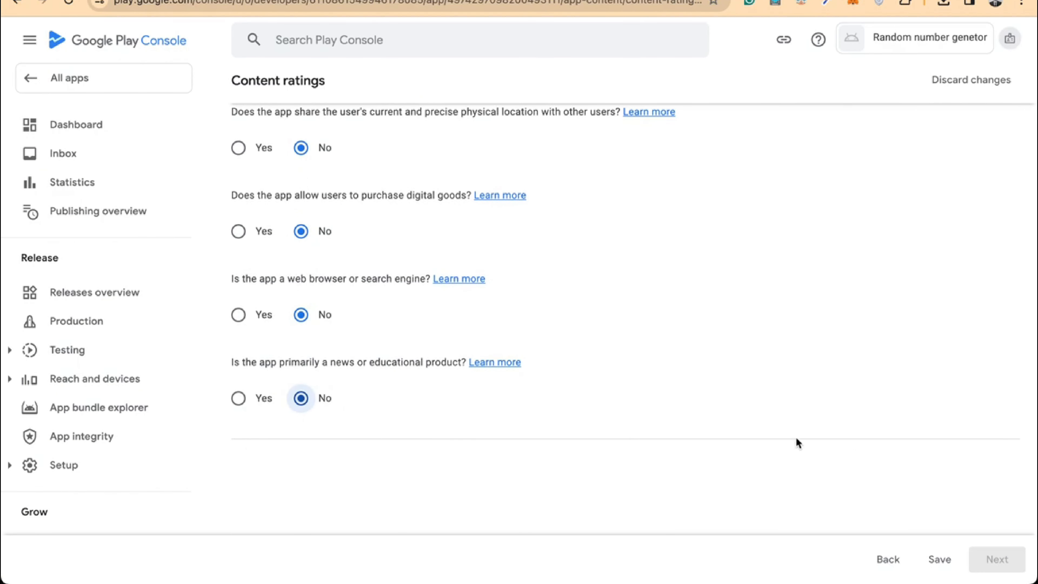
scroll(568, 331, "down", 1)
scroll(568, 331, "up", 8)
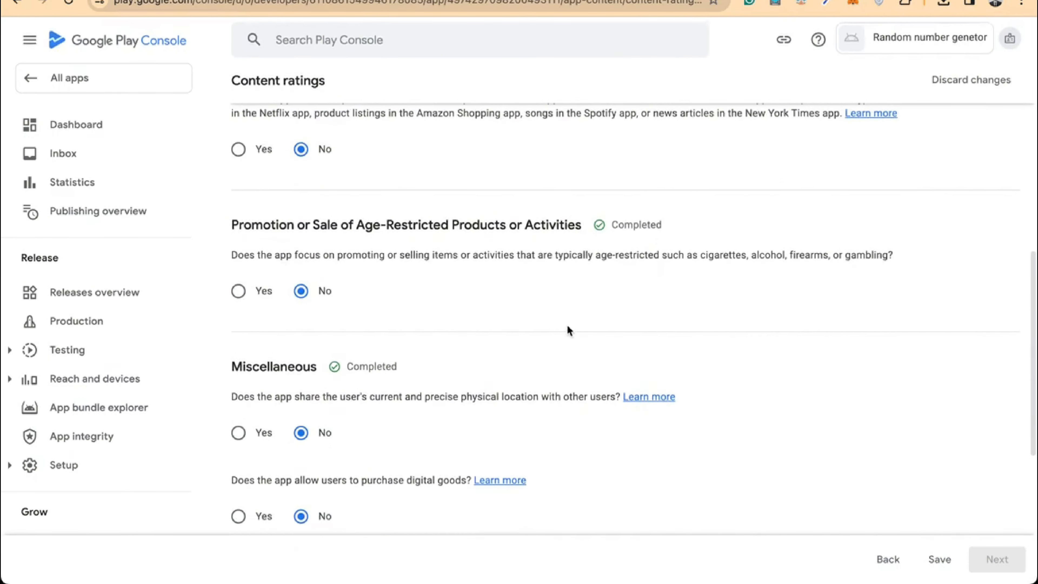
scroll(568, 326, "up", 10)
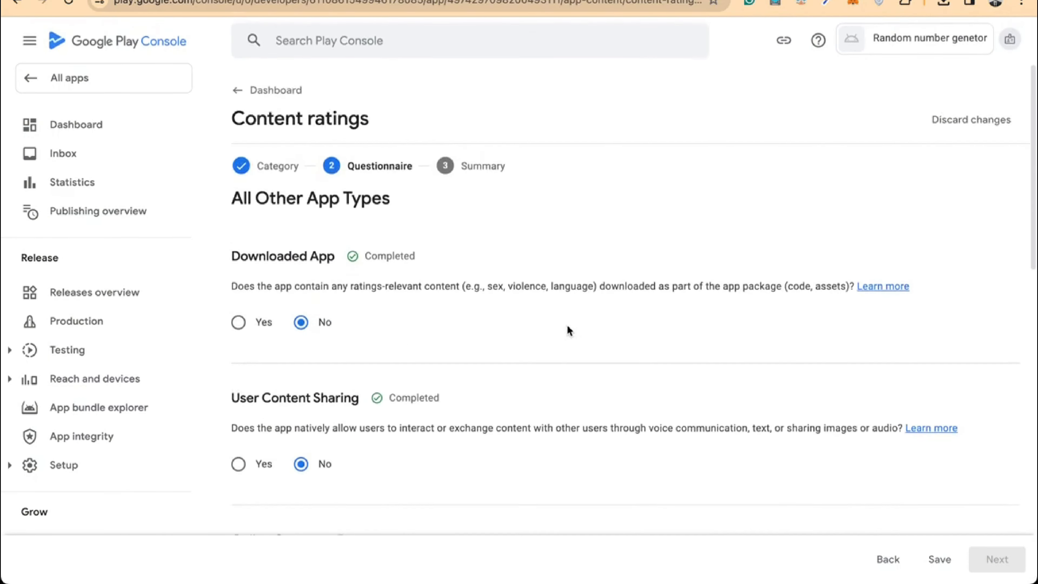
scroll(568, 332, "down", 15)
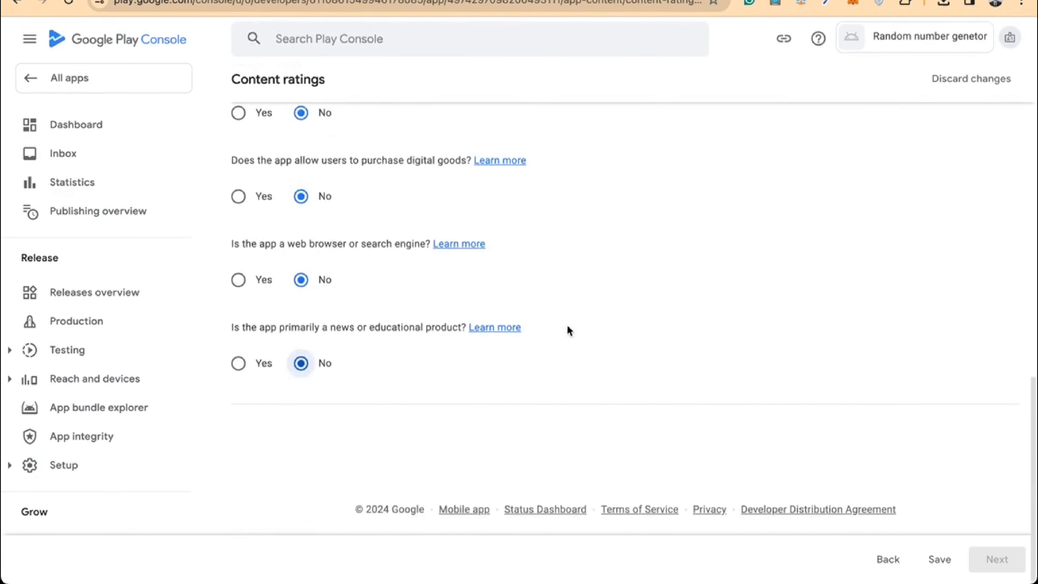
Save and submit the content rating questionnaire, then go back to the dashboard
left_click(940, 560)
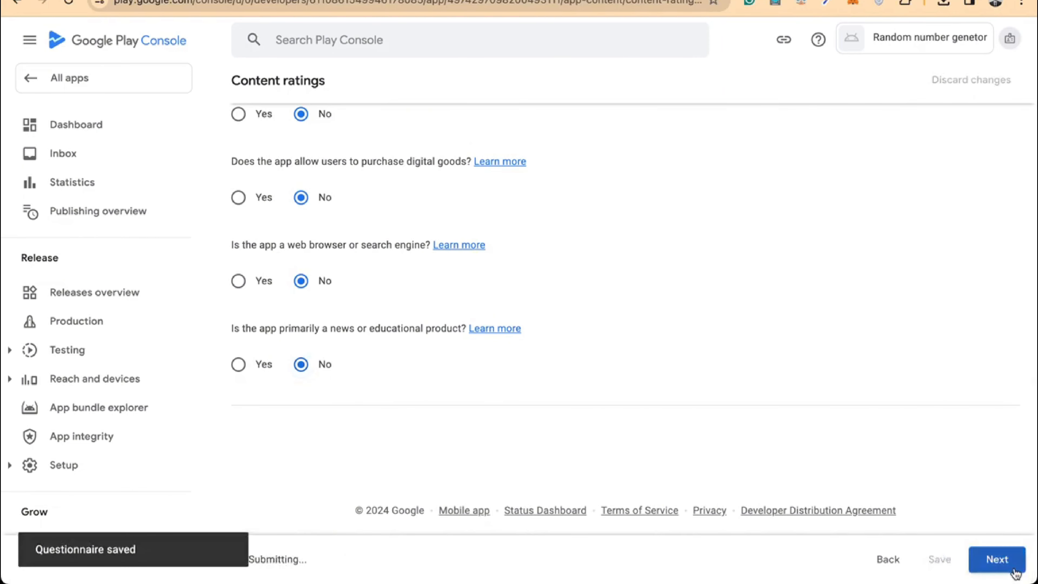
left_click(1015, 573)
scroll(750, 365, "down", 10)
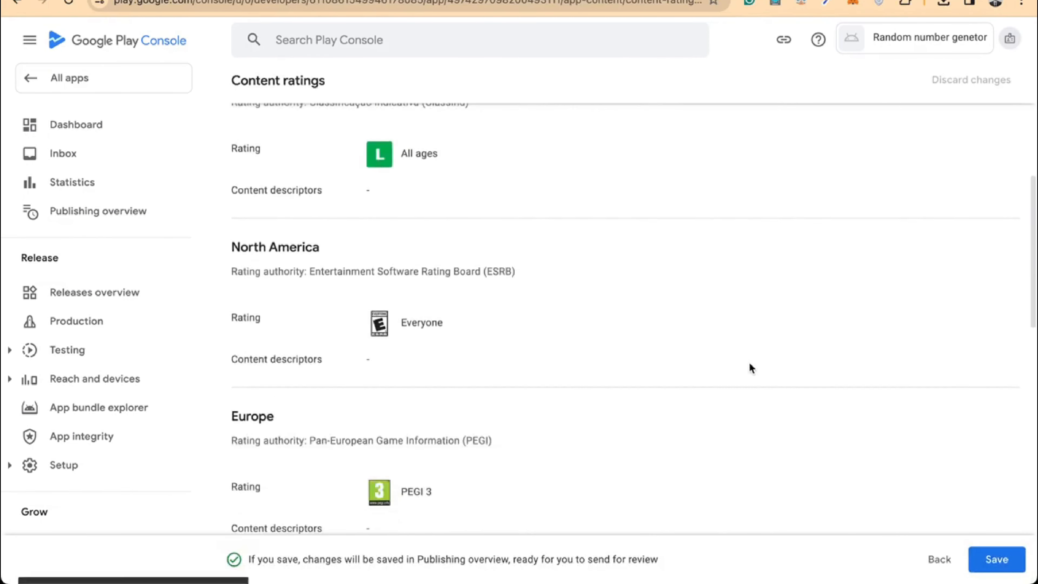
scroll(751, 366, "down", 3)
left_click(997, 560)
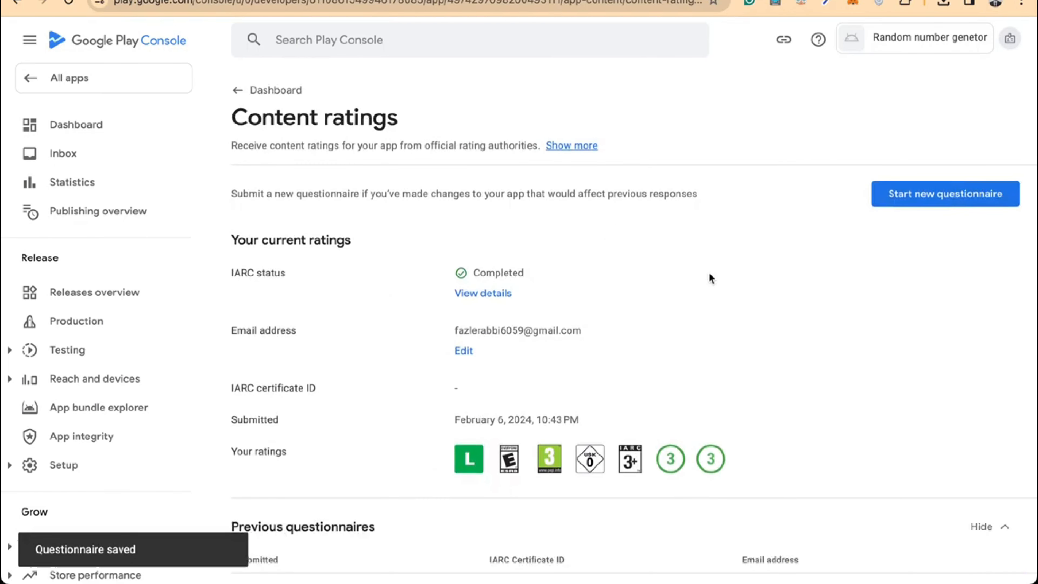
scroll(712, 278, "down", 3)
scroll(491, 184, "up", 3)
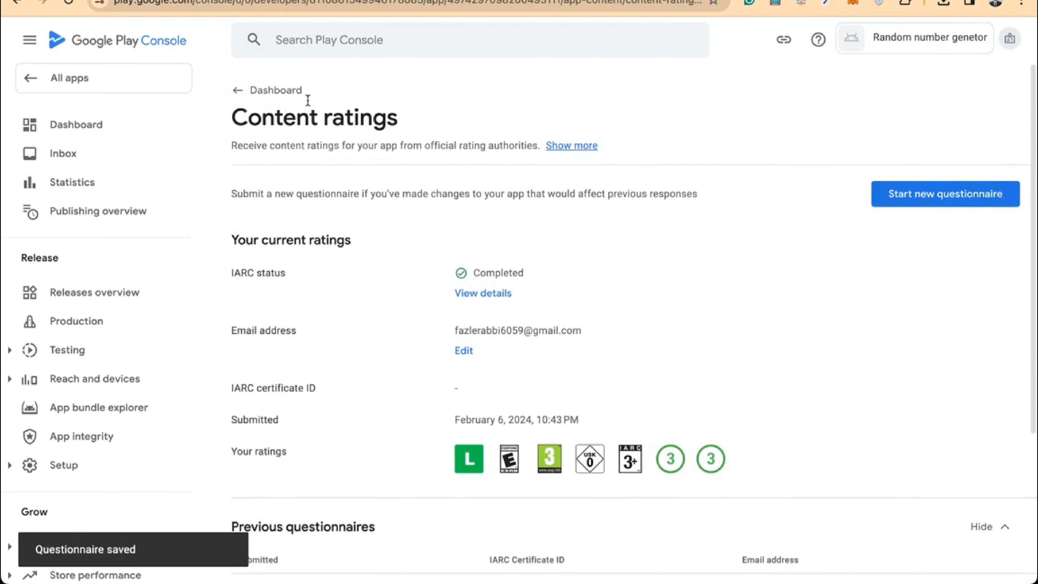
left_click(270, 95)
scroll(435, 230, "down", 3)
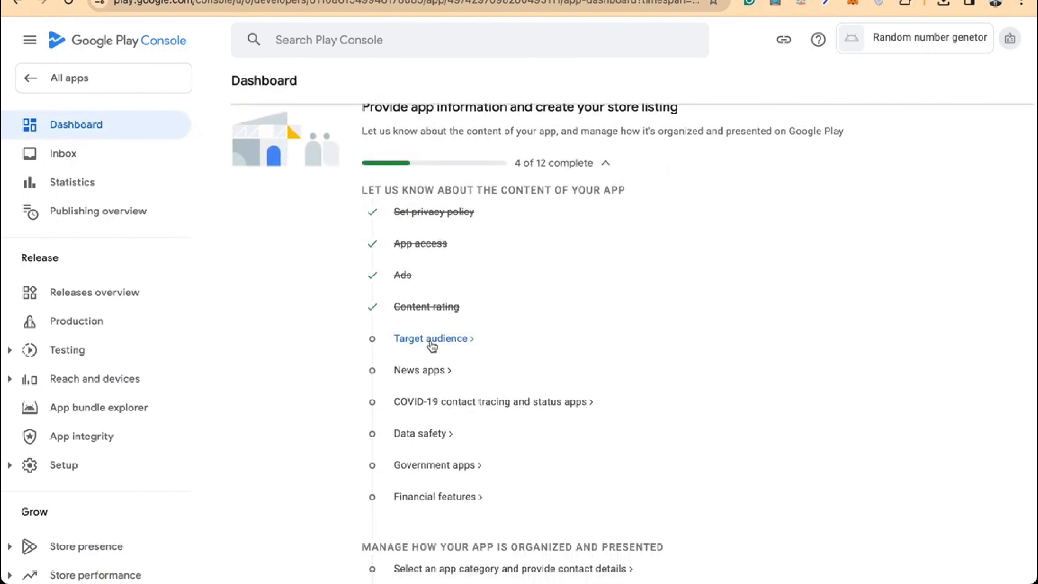
Save Target audience as 18 and over, not appealing to children, then return to the dashboard
left_click(432, 340)
scroll(409, 368, "down", 1)
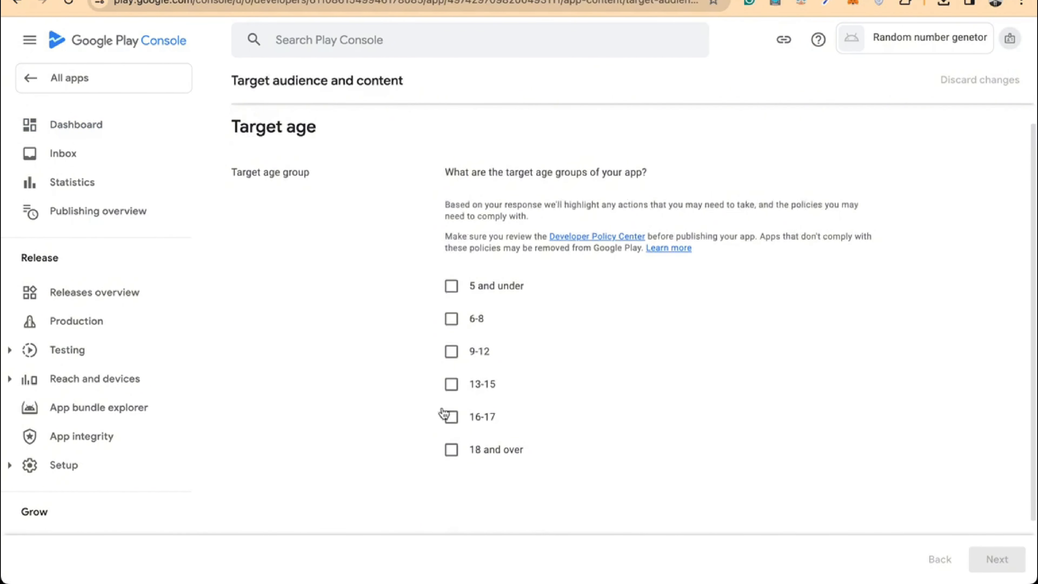
left_click(447, 457)
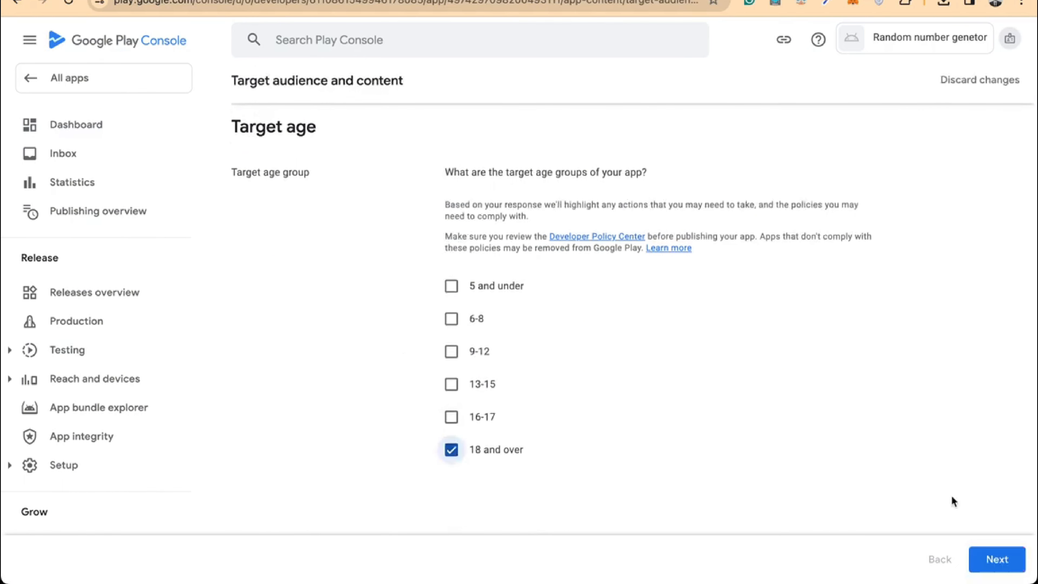
left_click(1011, 562)
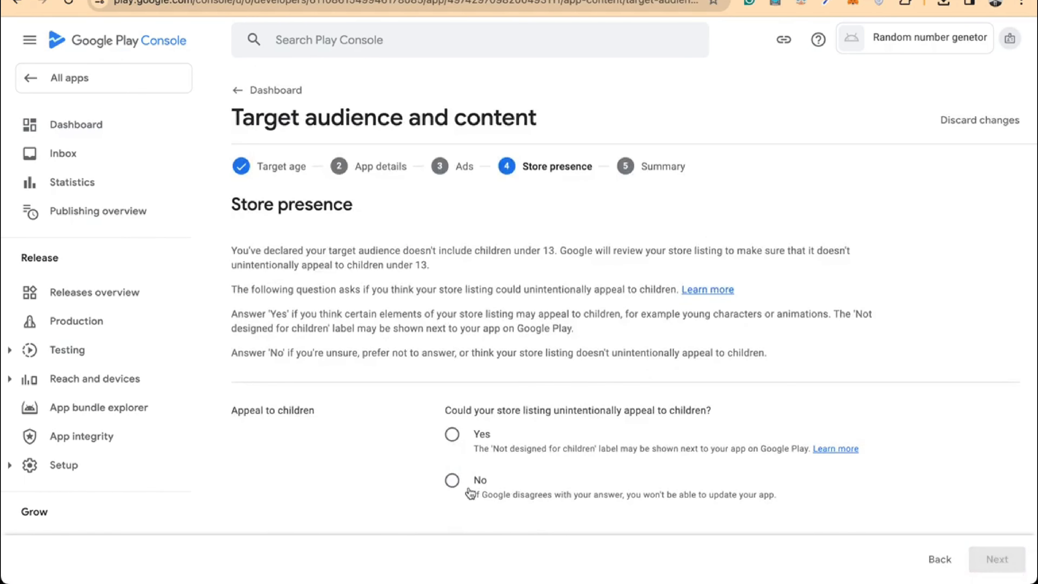
left_click(452, 481)
scroll(657, 445, "down", 1)
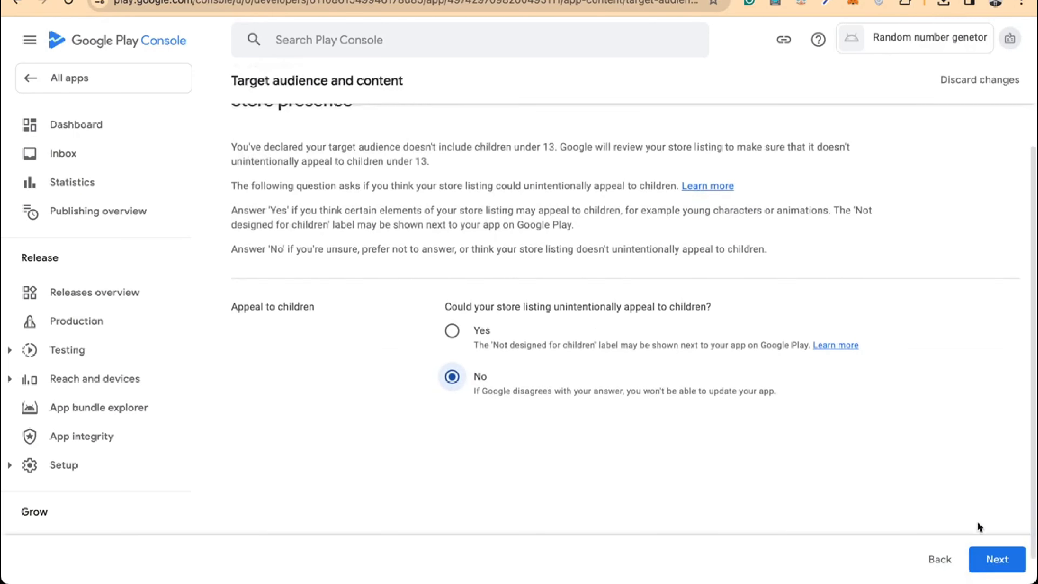
left_click(1001, 563)
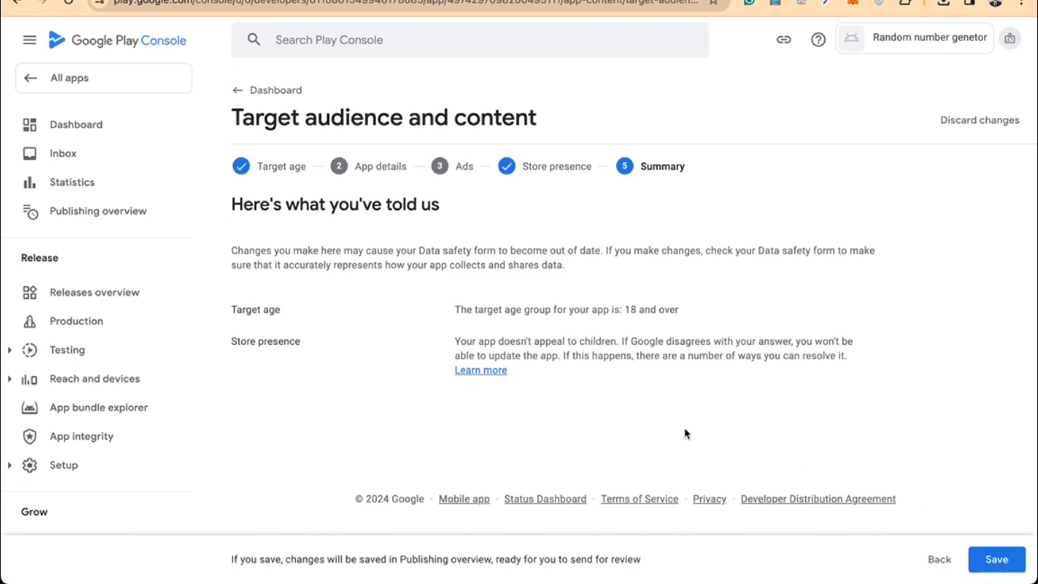
left_click(1009, 563)
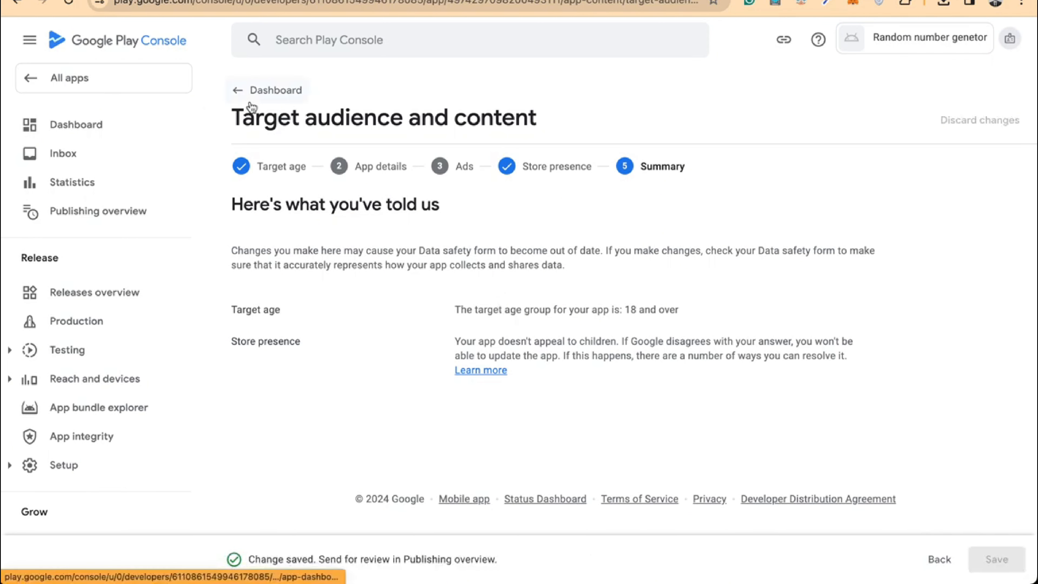
left_click(268, 91)
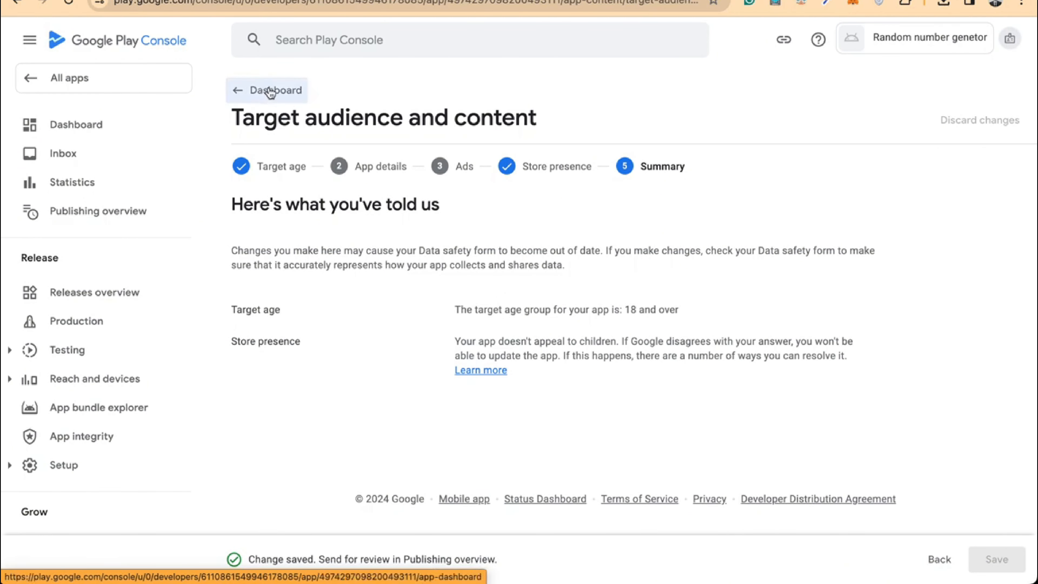
scroll(385, 221, "down", 6)
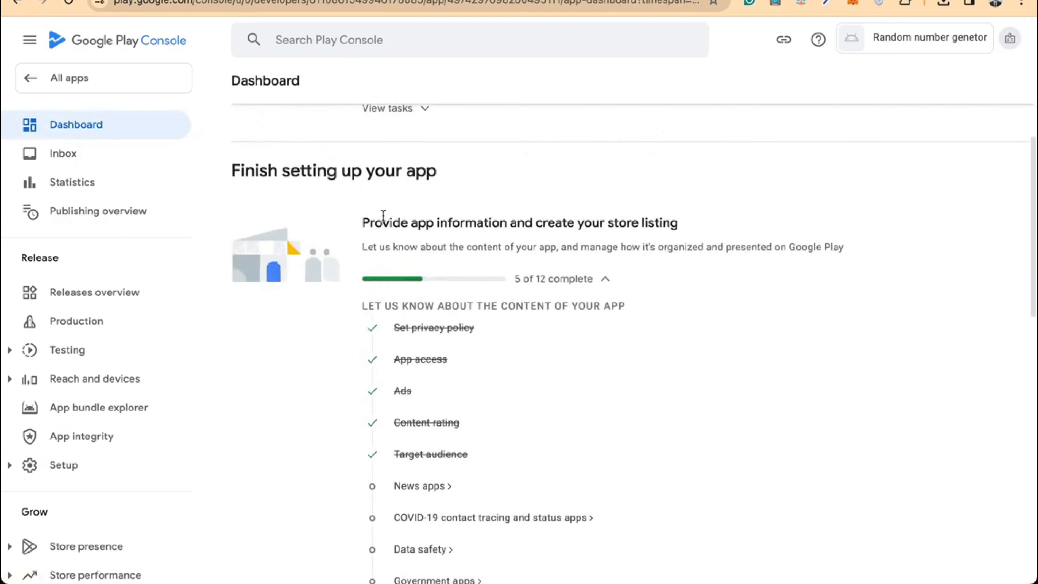
Declare in News apps that the app is not a news app and save
scroll(407, 321, "down", 2)
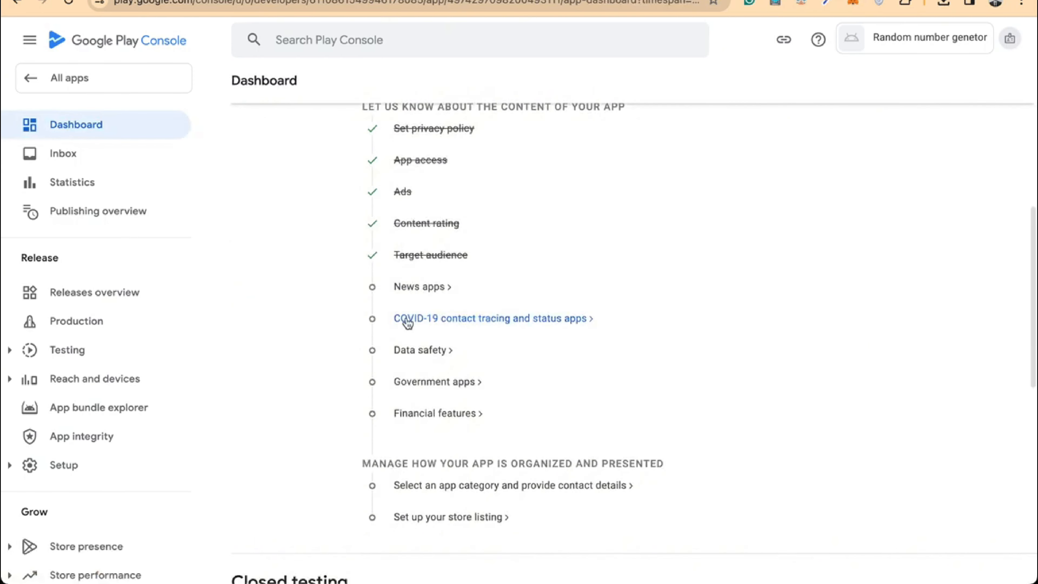
left_click(428, 292)
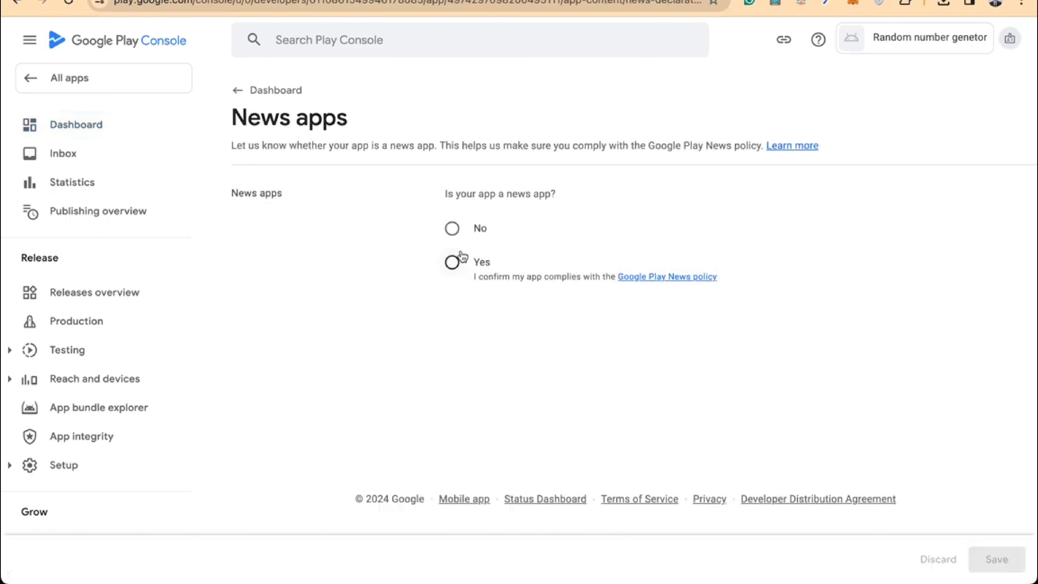
left_click(452, 228)
left_click(997, 559)
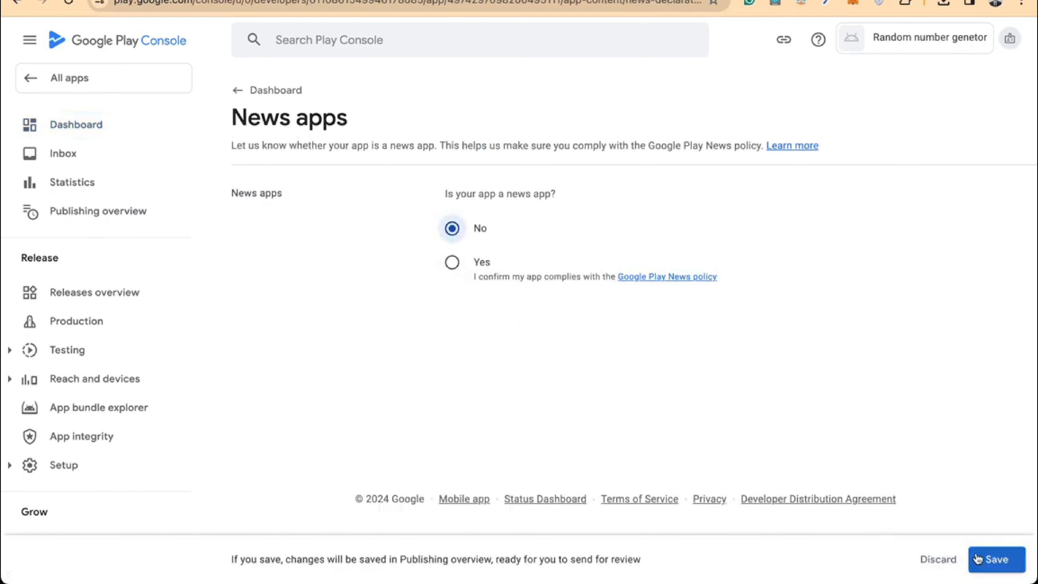
left_click(268, 86)
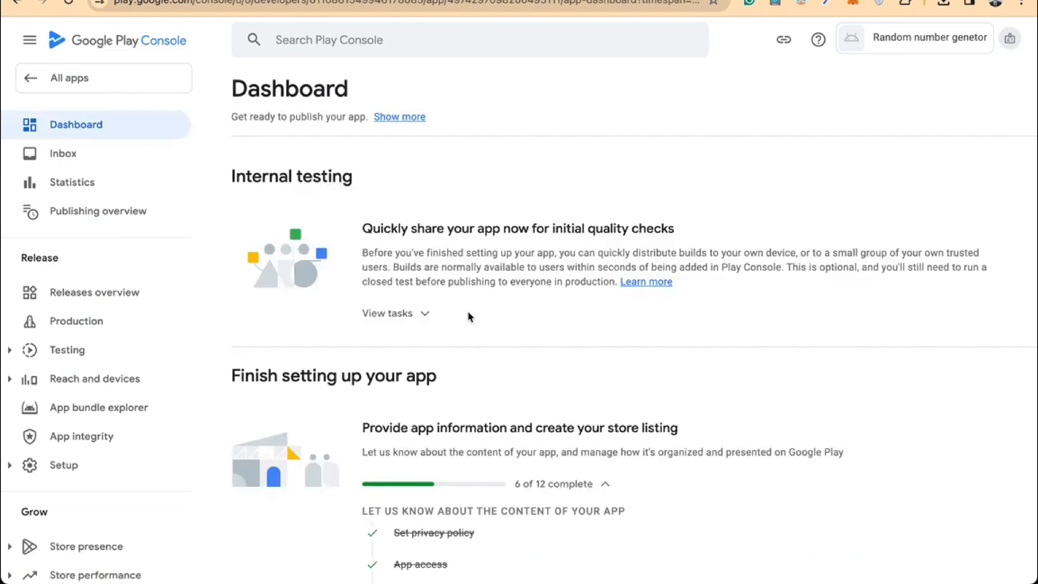
Declare the app is not a publicly available COVID-19 contact tracing or status app and save
scroll(468, 315, "down", 10)
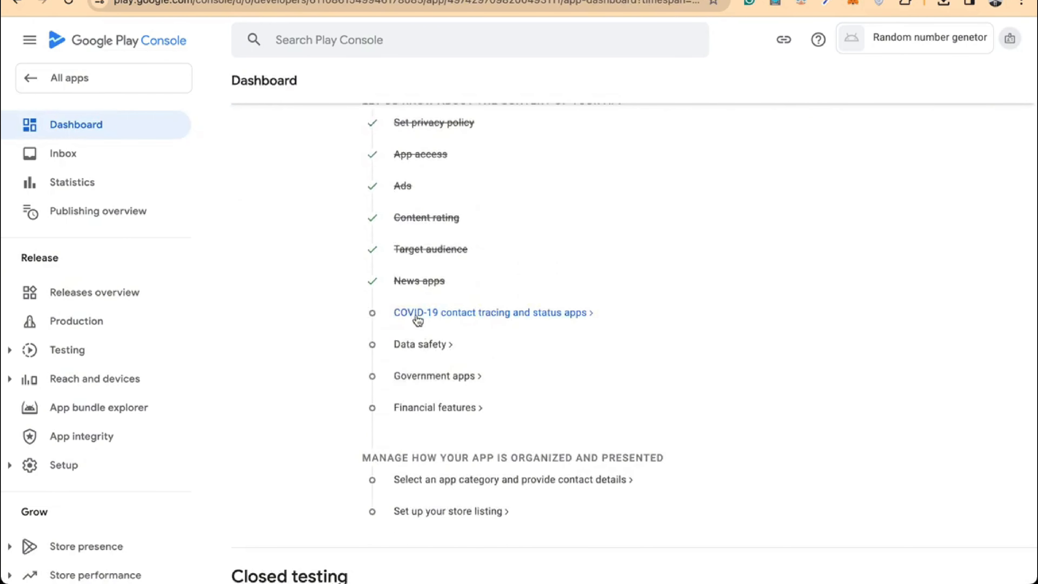
left_click(417, 315)
left_click(237, 295)
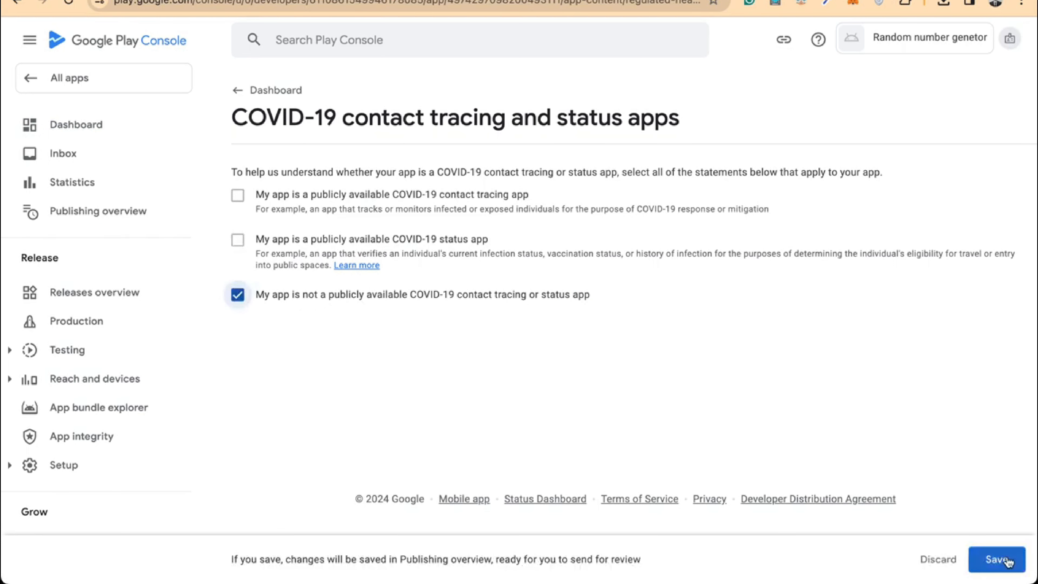
left_click(996, 562)
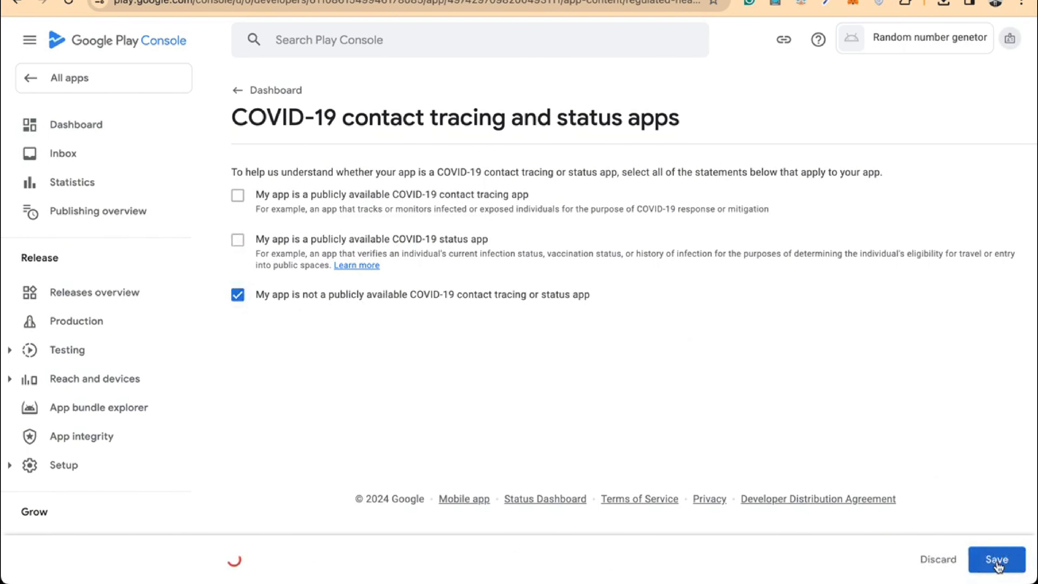
left_click(270, 93)
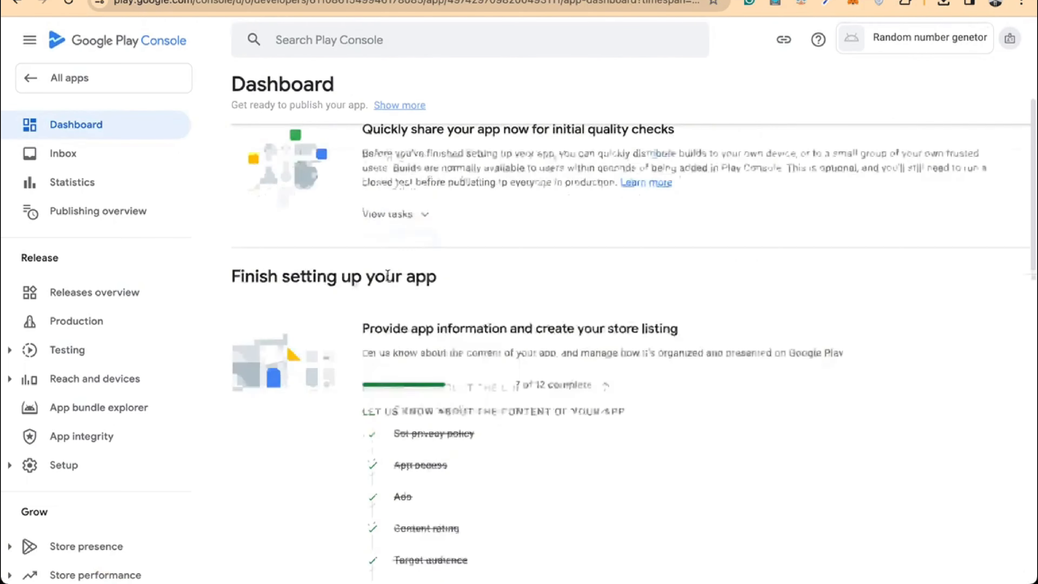
Start the Data safety form and advance past its introduction to the data collection questions
scroll(387, 275, "down", 8)
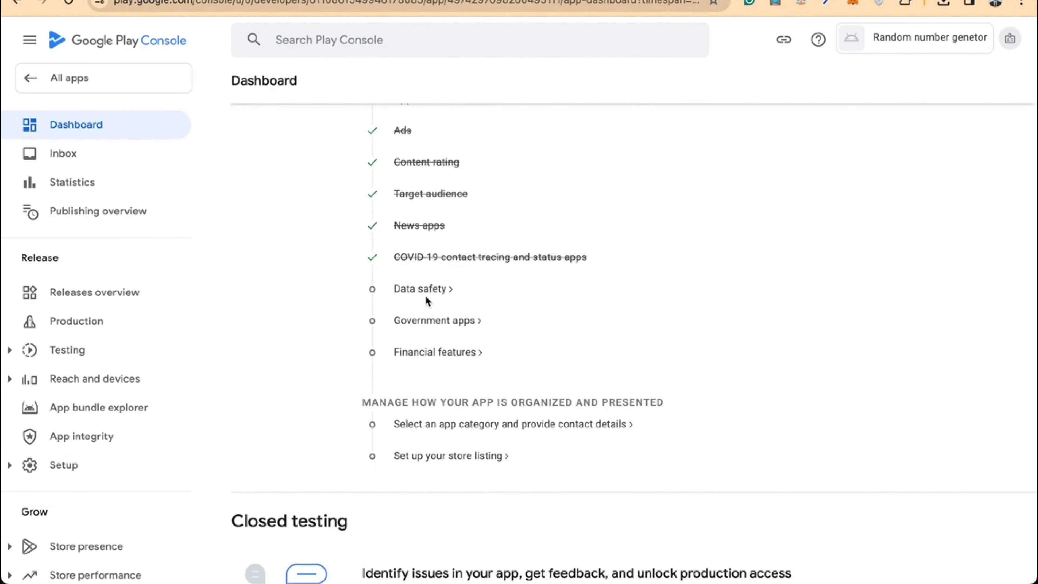
left_click(420, 290)
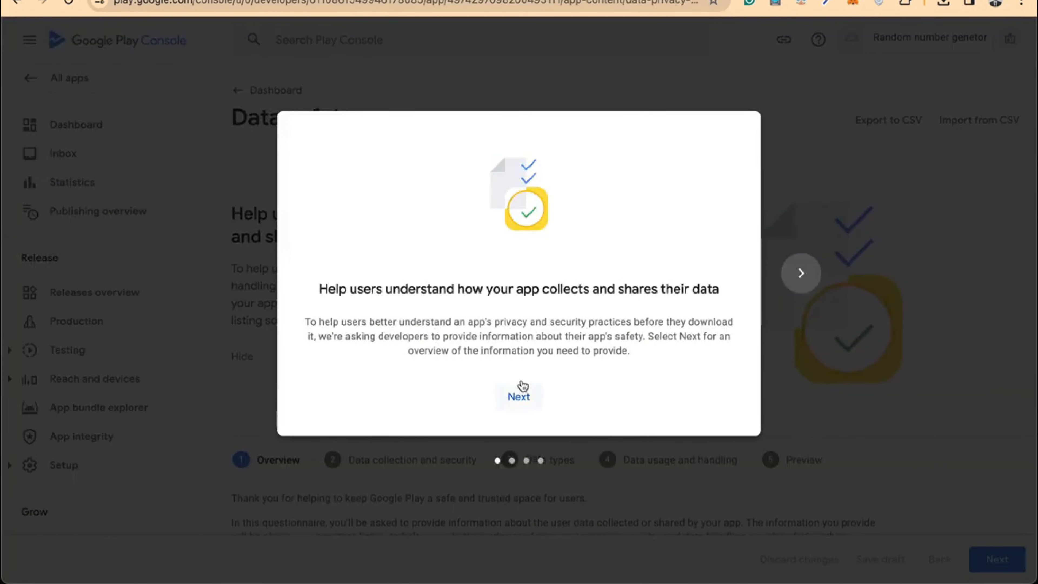
left_click(518, 399)
left_click(518, 399)
left_click(516, 403)
left_click(516, 404)
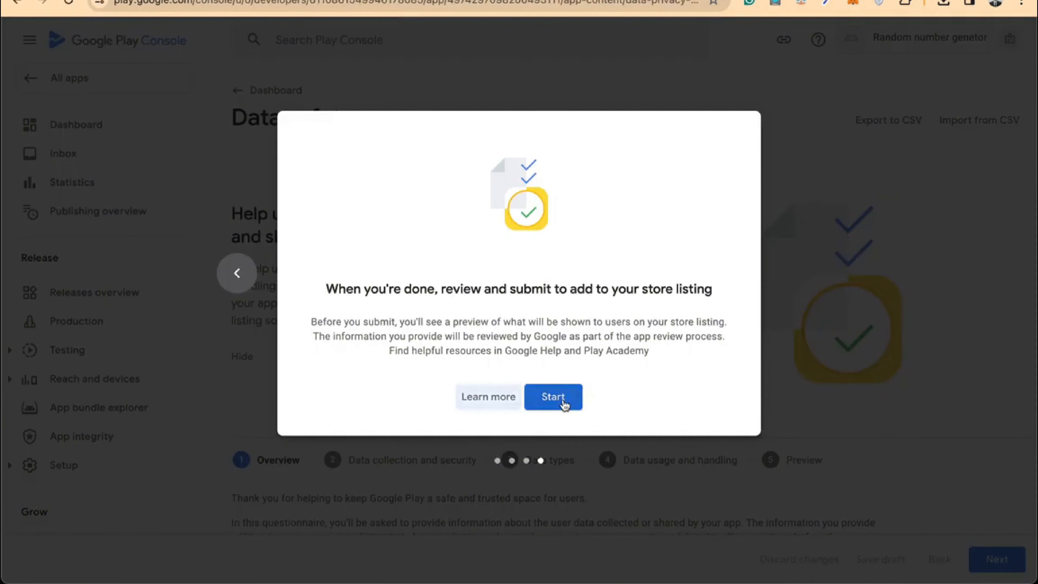
left_click(553, 396)
scroll(568, 381, "down", 10)
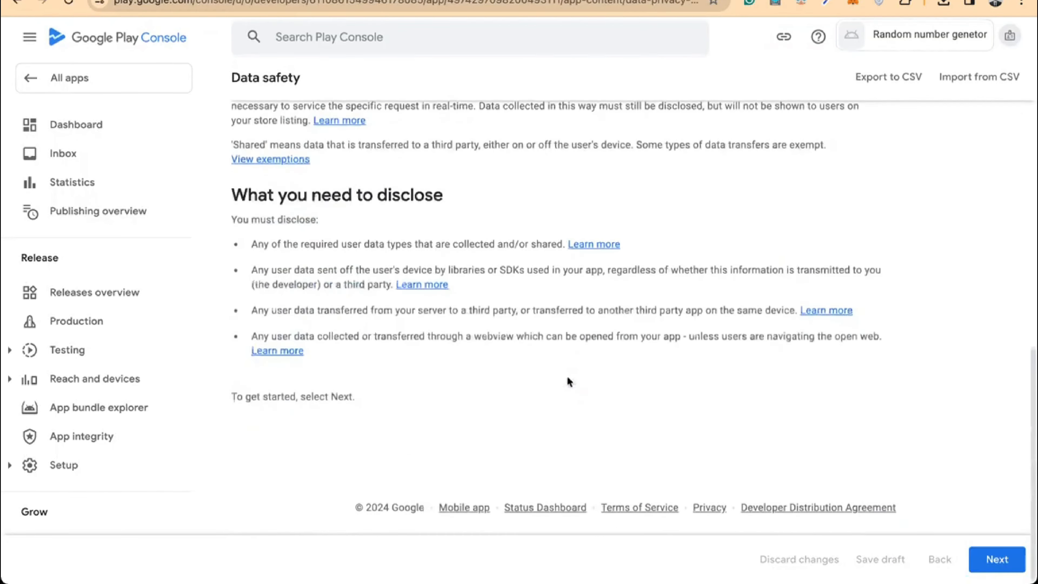
left_click(996, 560)
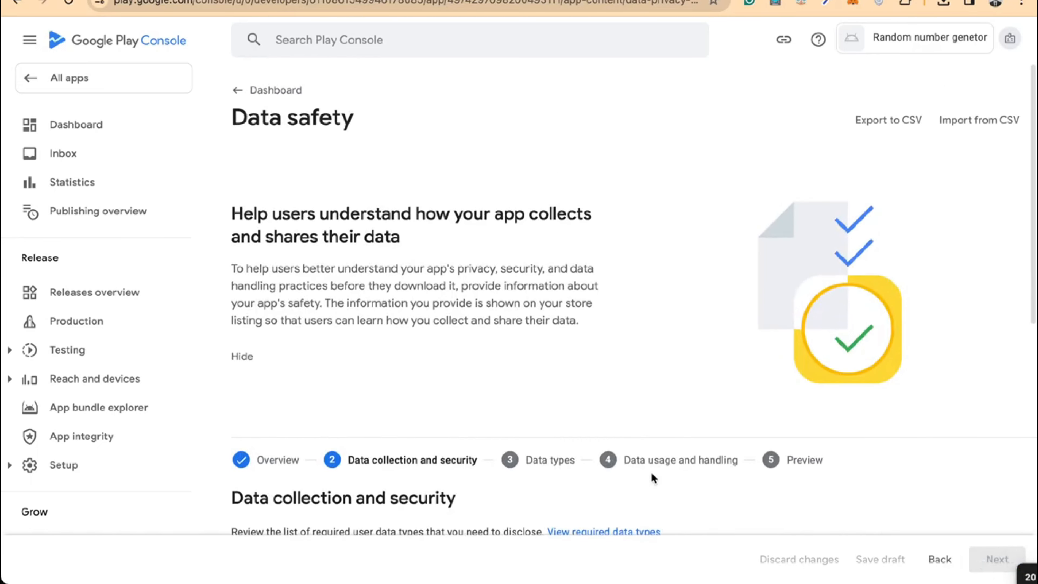
Answer No to collecting user data, save the Data safety form, and return to the Dashboard
scroll(624, 467, "down", 10)
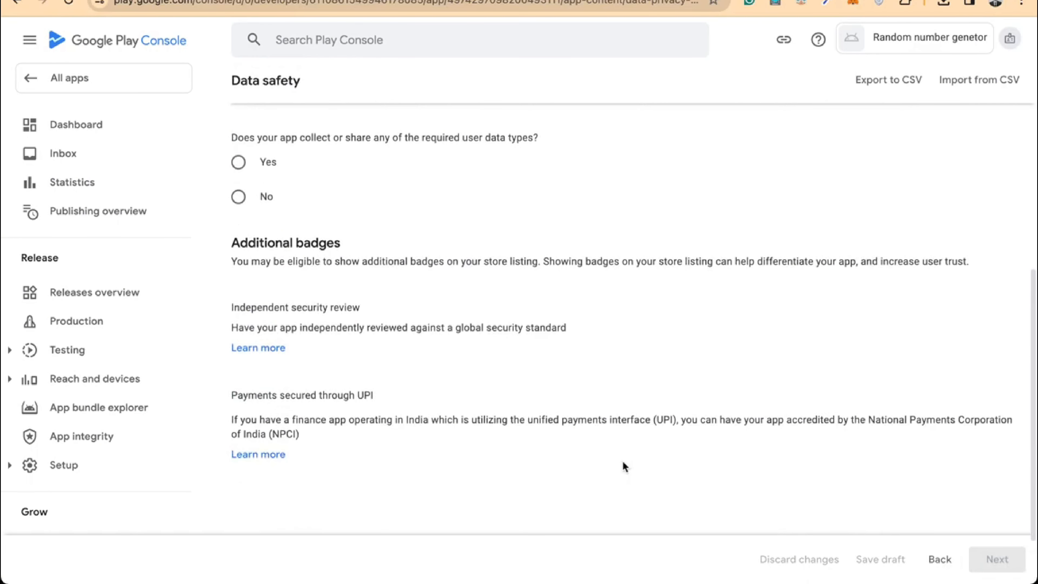
left_click(254, 199)
scroll(406, 217, "down", 3)
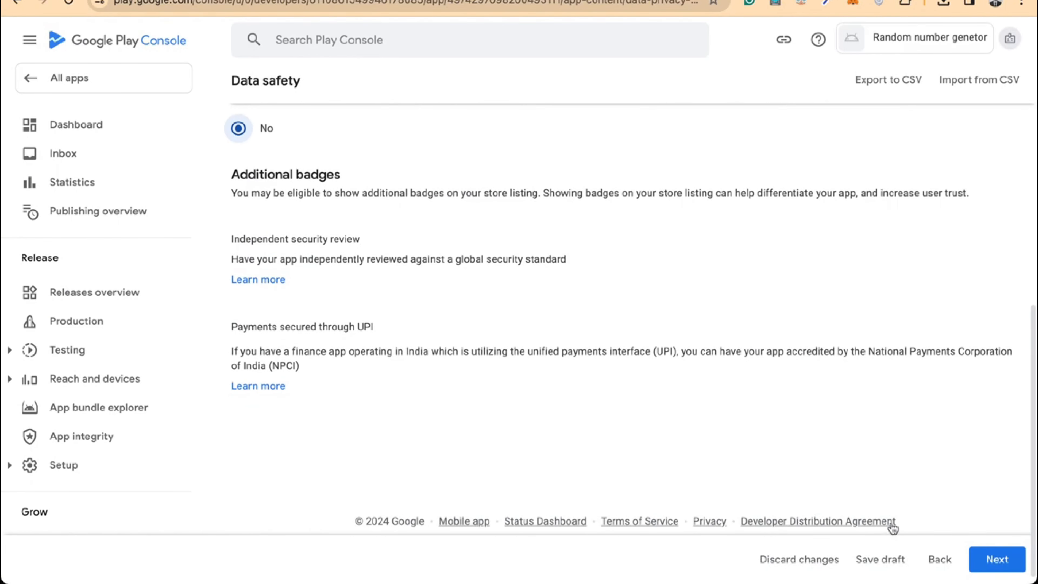
left_click(996, 565)
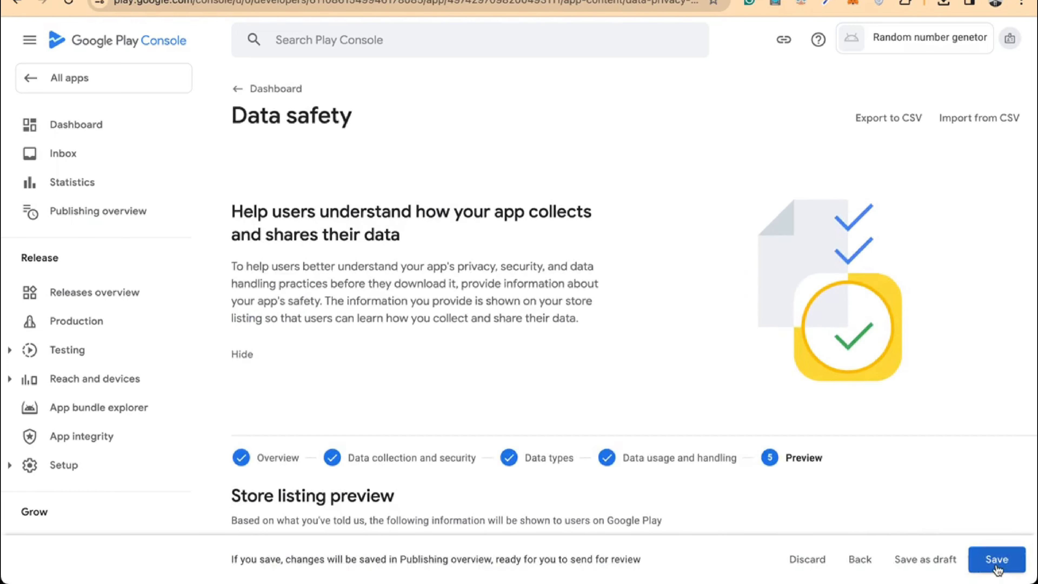
scroll(711, 440, "down", 5)
left_click(997, 560)
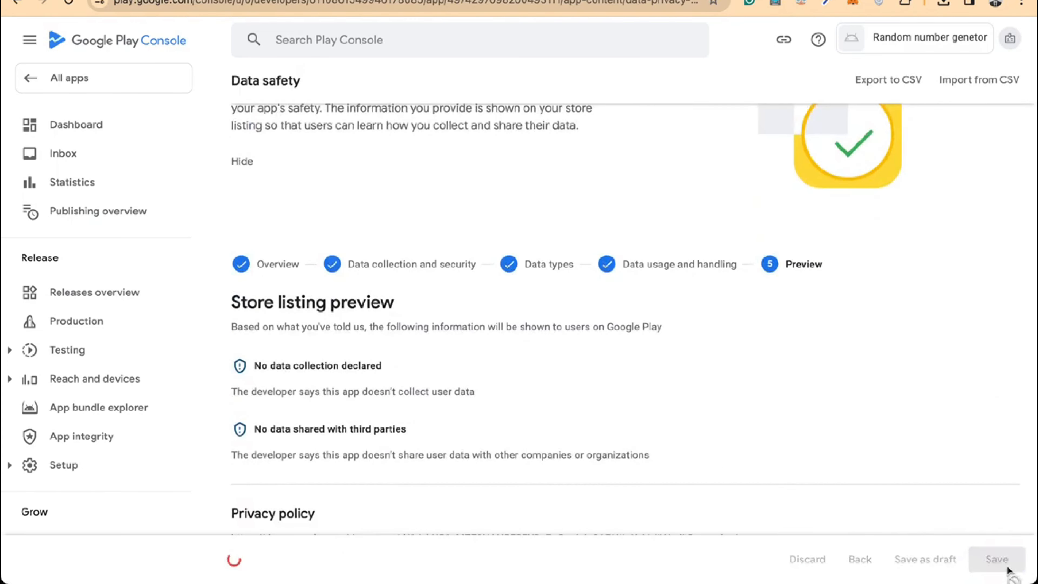
scroll(358, 148, "up", 5)
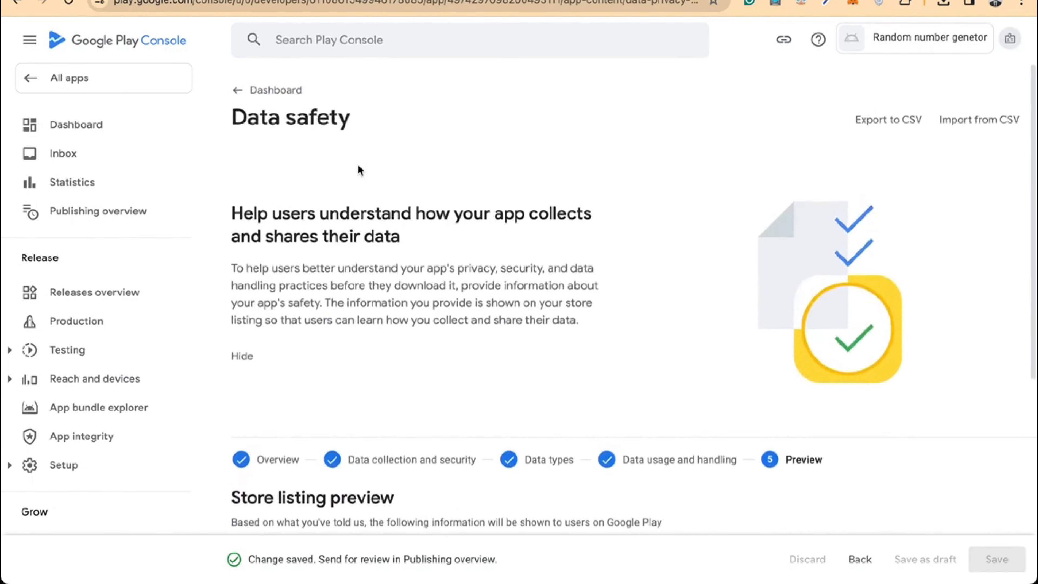
left_click(245, 88)
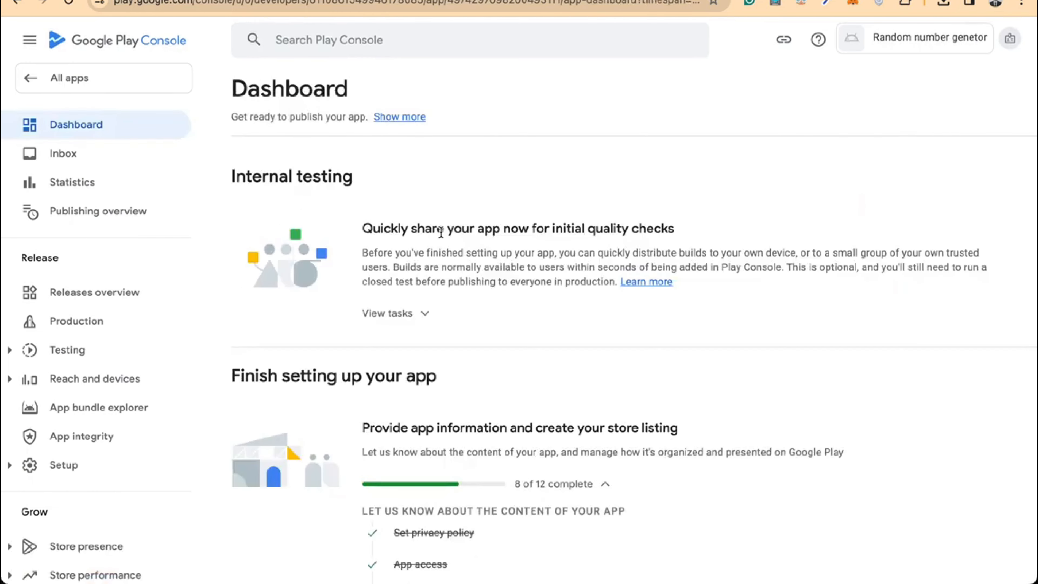
Answer No in the Government apps declaration, save it, and return to the Dashboard
scroll(442, 236, "down", 8)
scroll(441, 236, "down", 5)
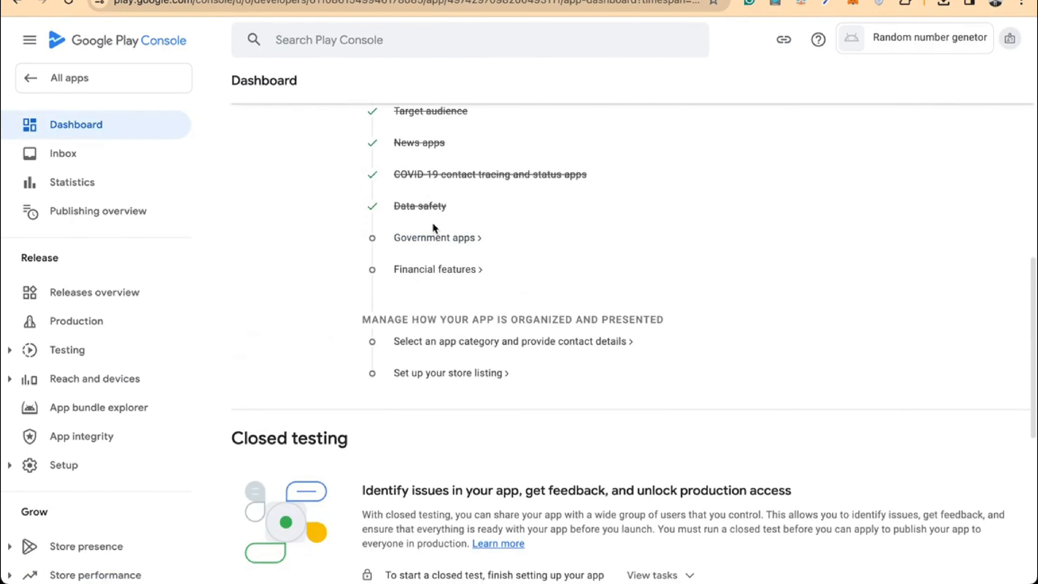
left_click(430, 245)
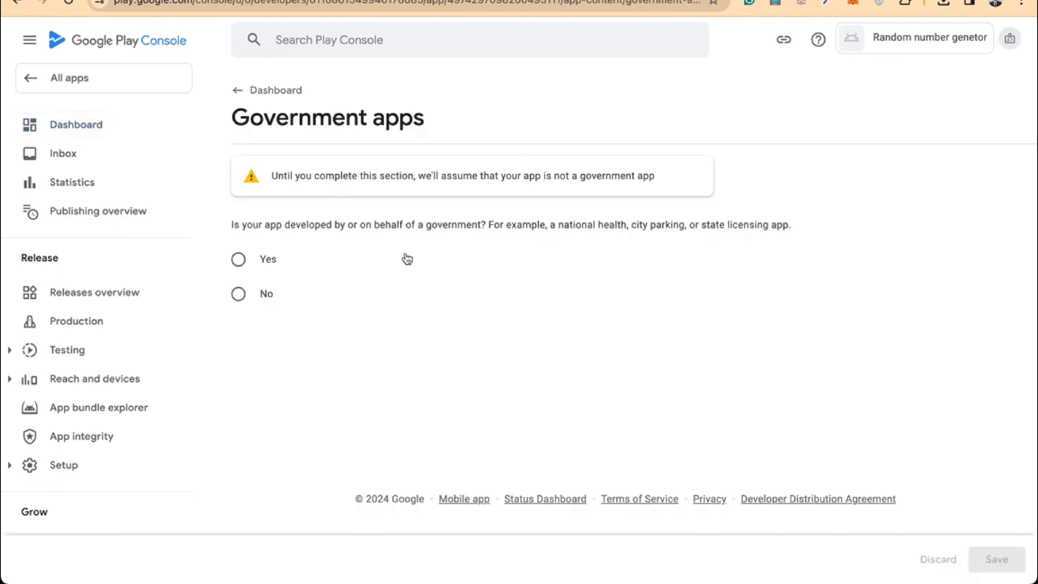
left_click(267, 298)
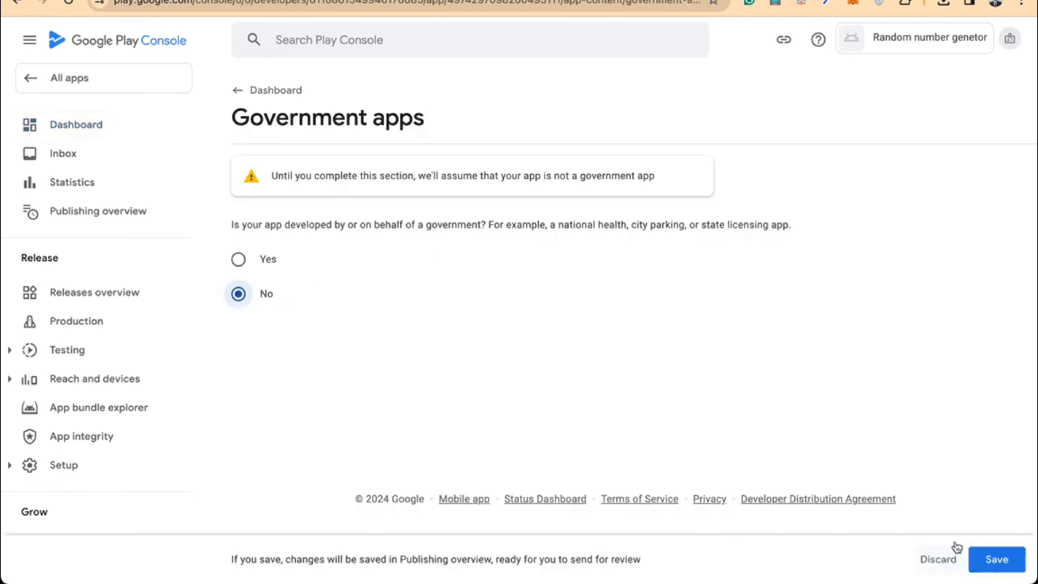
left_click(978, 559)
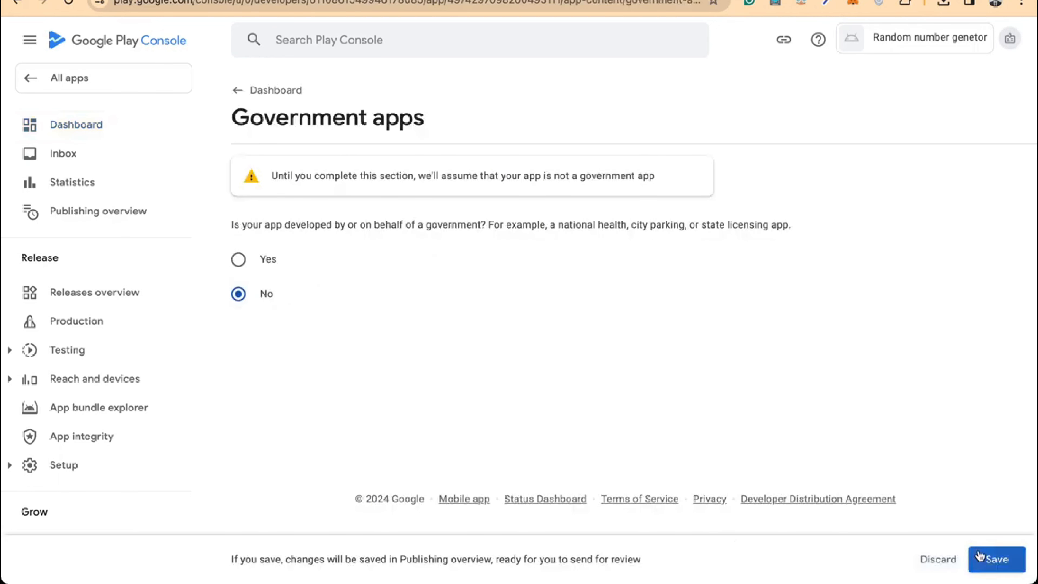
left_click(267, 92)
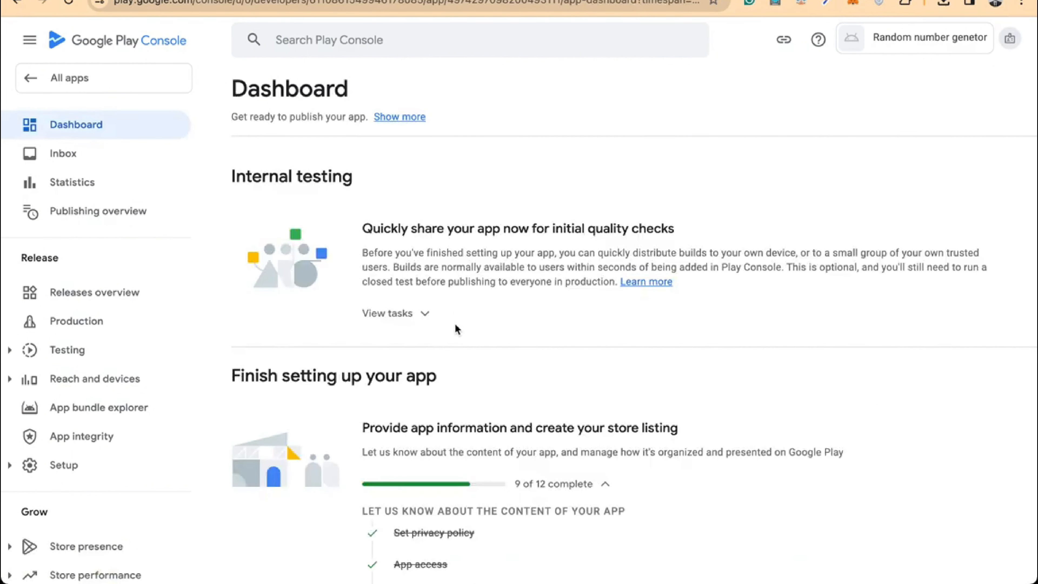
scroll(455, 327, "down", 9)
Tick 'My app doesn't provide any financial features', save the declaration, and return to the Dashboard
scroll(449, 340, "down", 1)
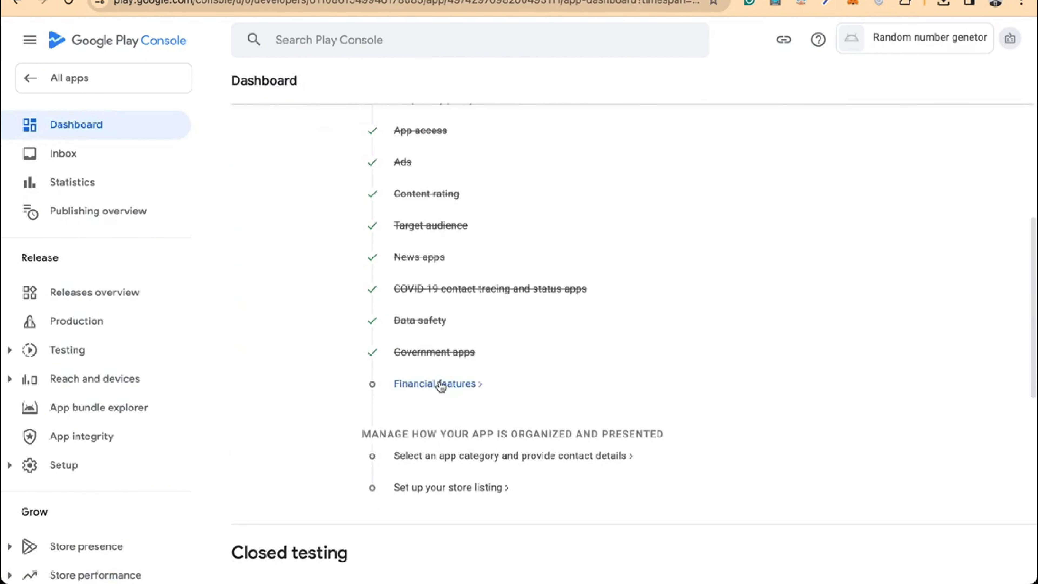
left_click(441, 386)
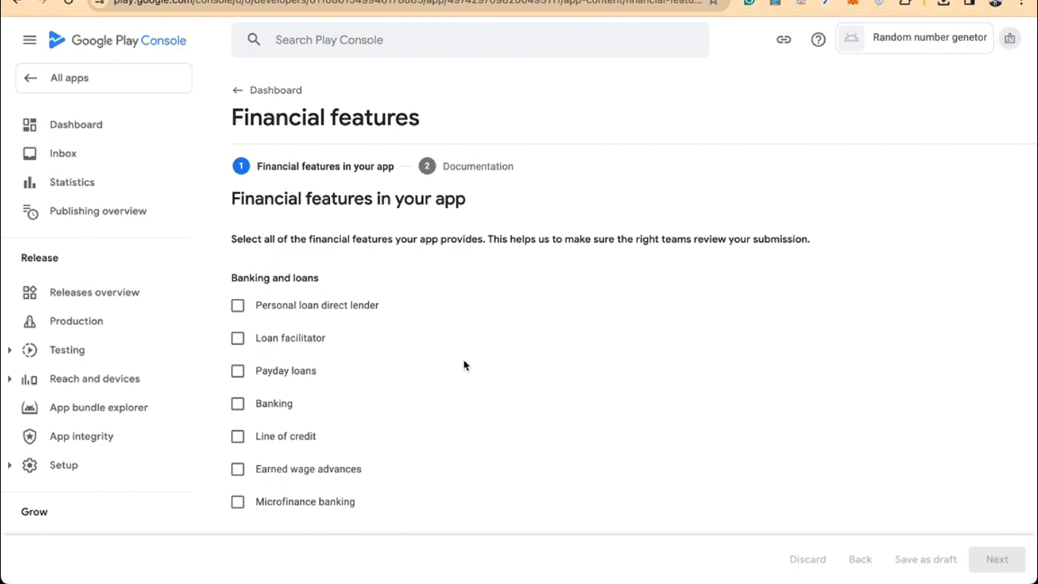
scroll(463, 365, "down", 2)
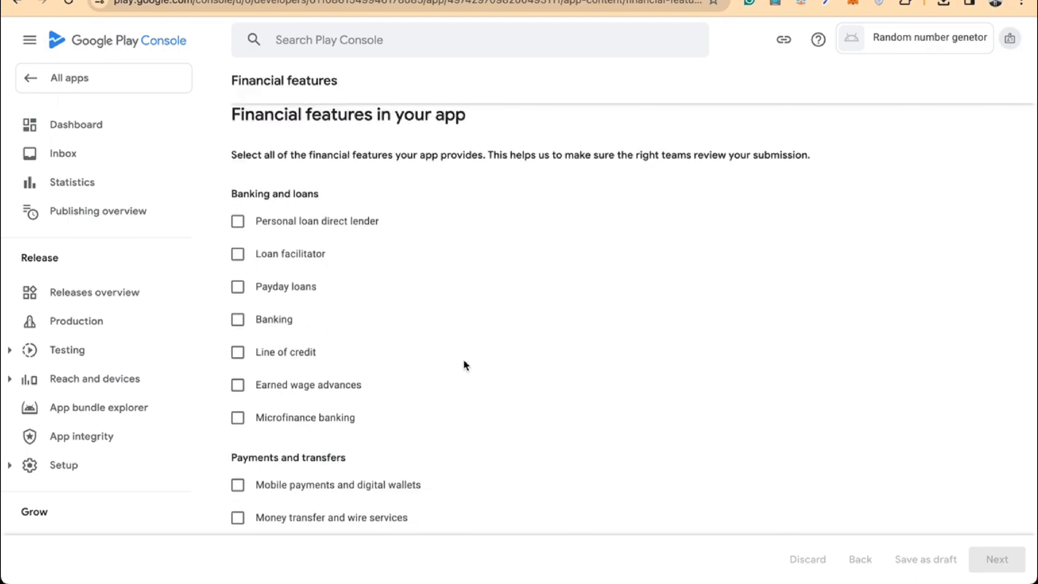
scroll(464, 365, "down", 16)
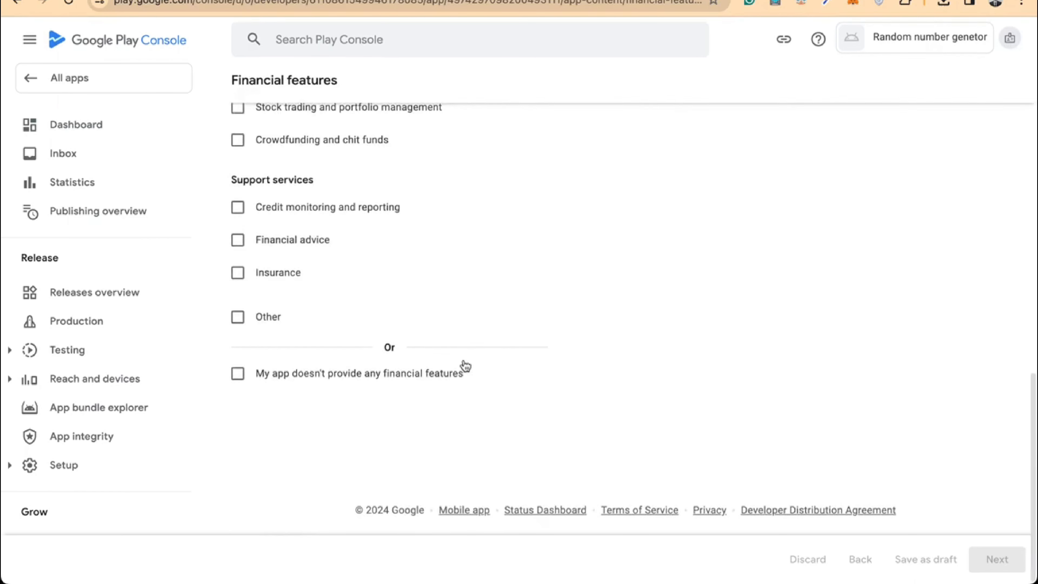
left_click(318, 374)
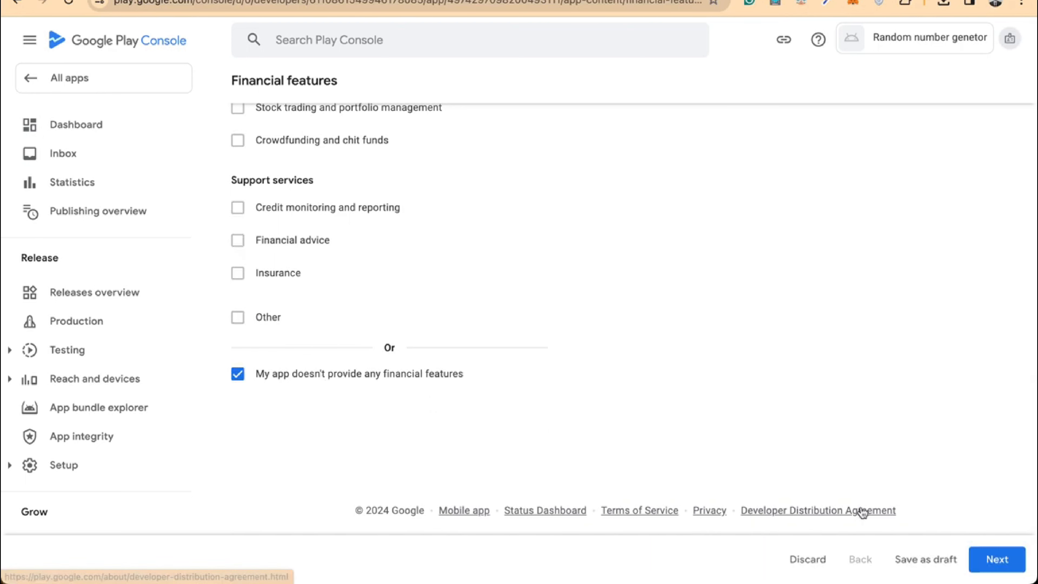
left_click(998, 559)
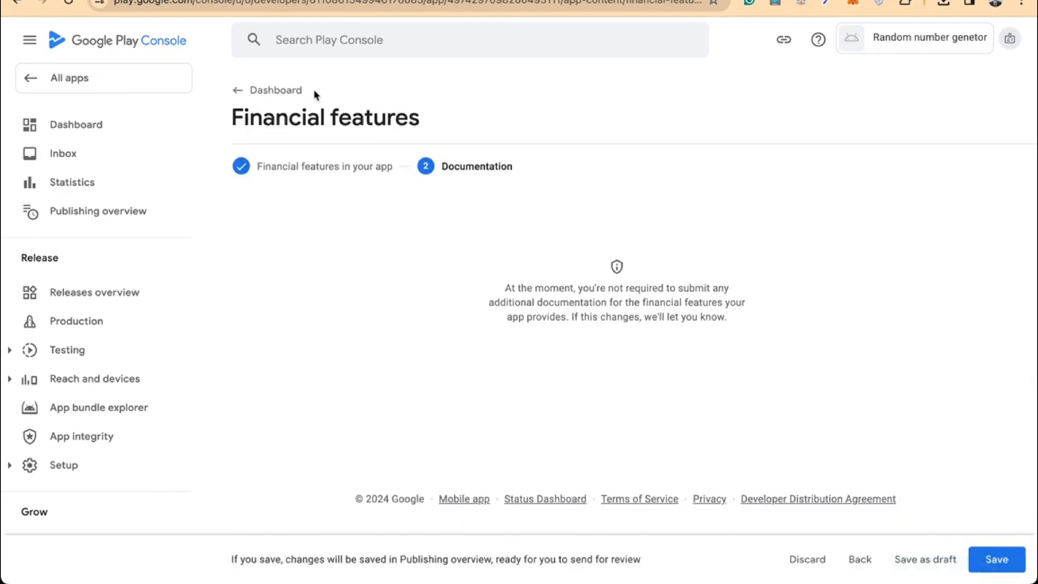
left_click(1010, 553)
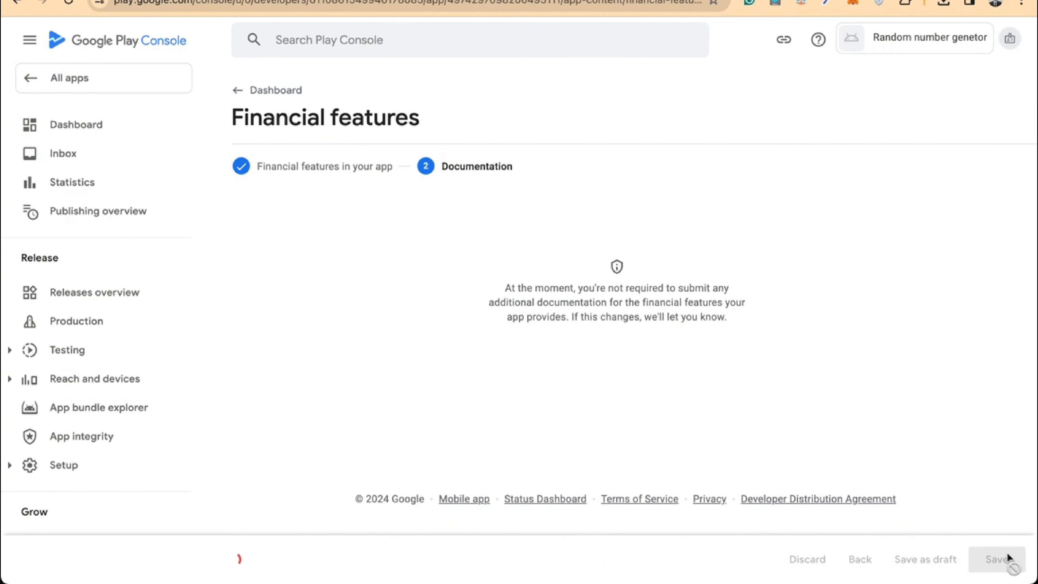
left_click(285, 93)
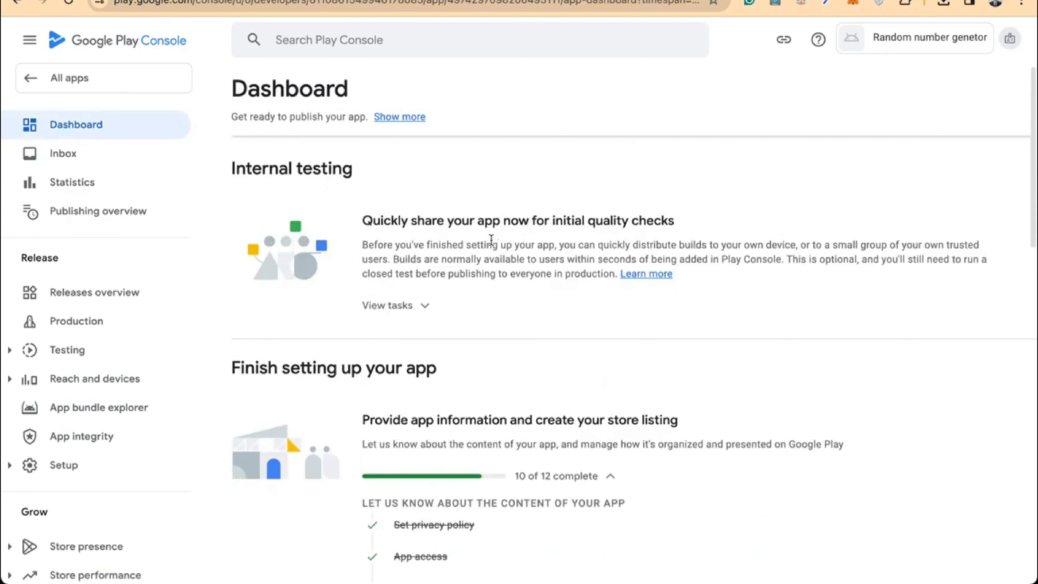
Pick Entertainment from the Category dropdown in Store settings and save it
scroll(491, 241, "down", 10)
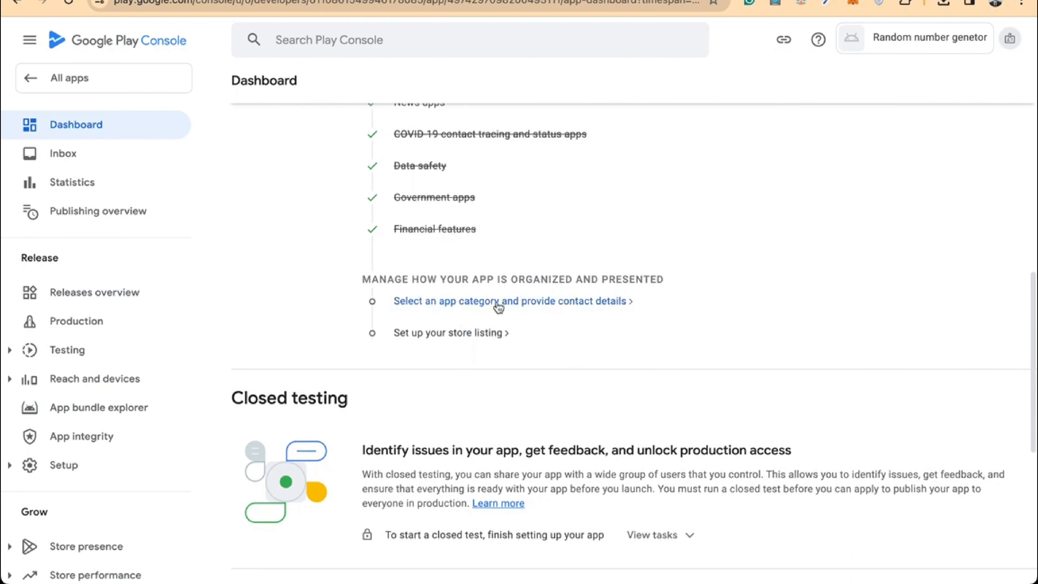
left_click(502, 304)
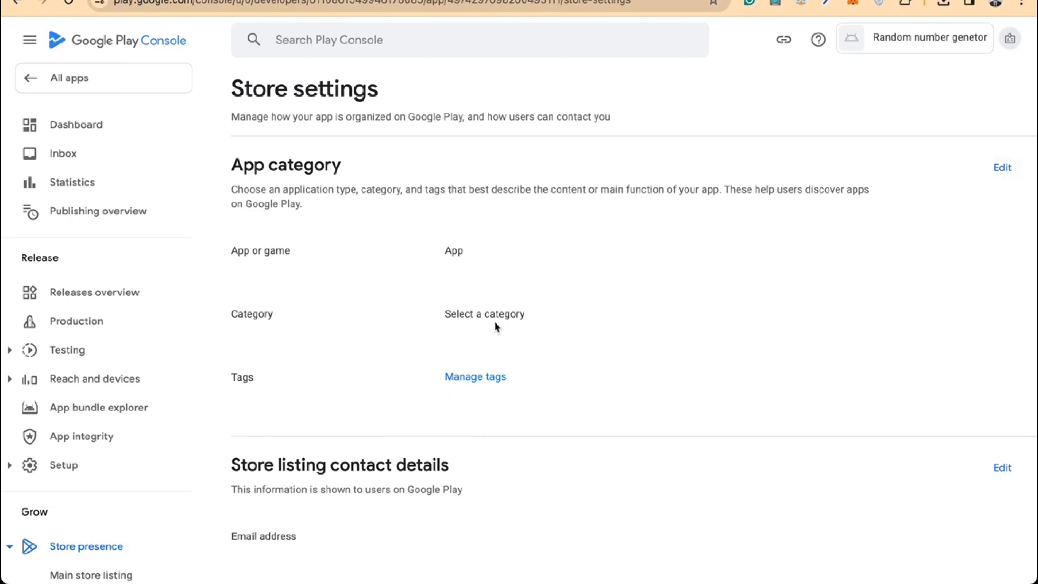
left_click(1003, 167)
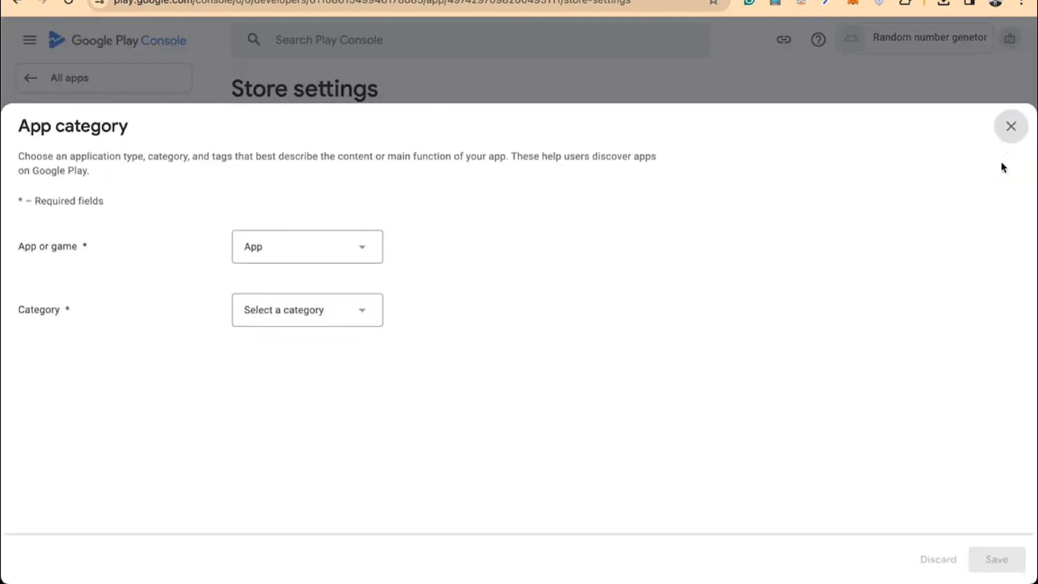
left_click(323, 310)
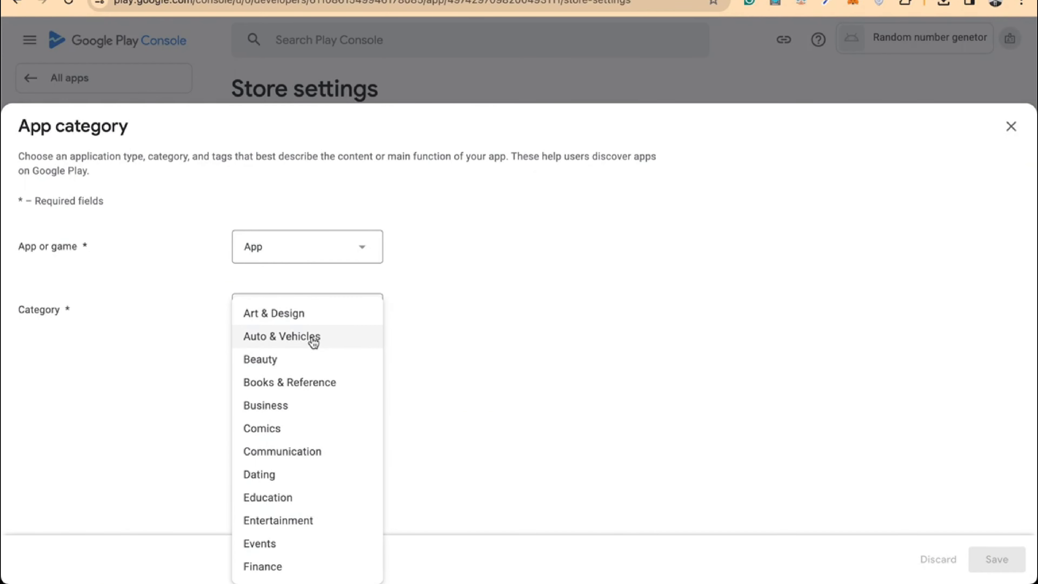
scroll(314, 343, "down", 3)
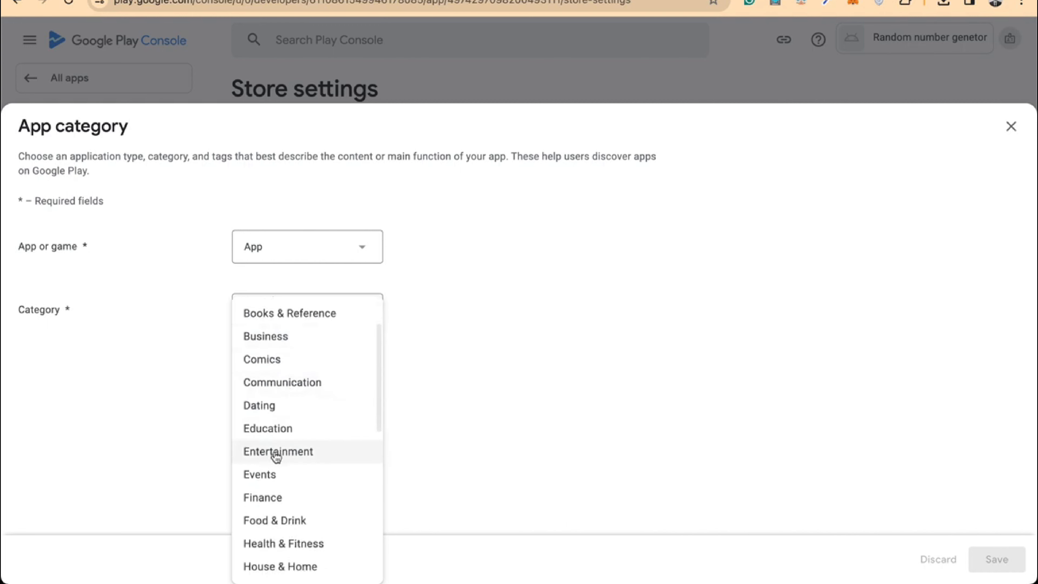
scroll(316, 421, "down", 3)
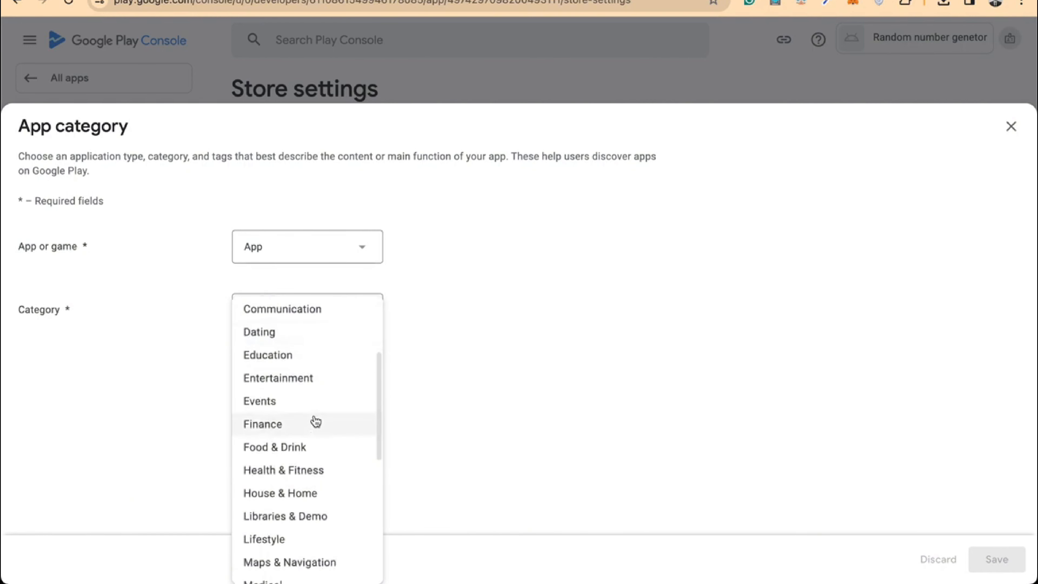
scroll(316, 422, "up", 4)
scroll(316, 422, "up", 2)
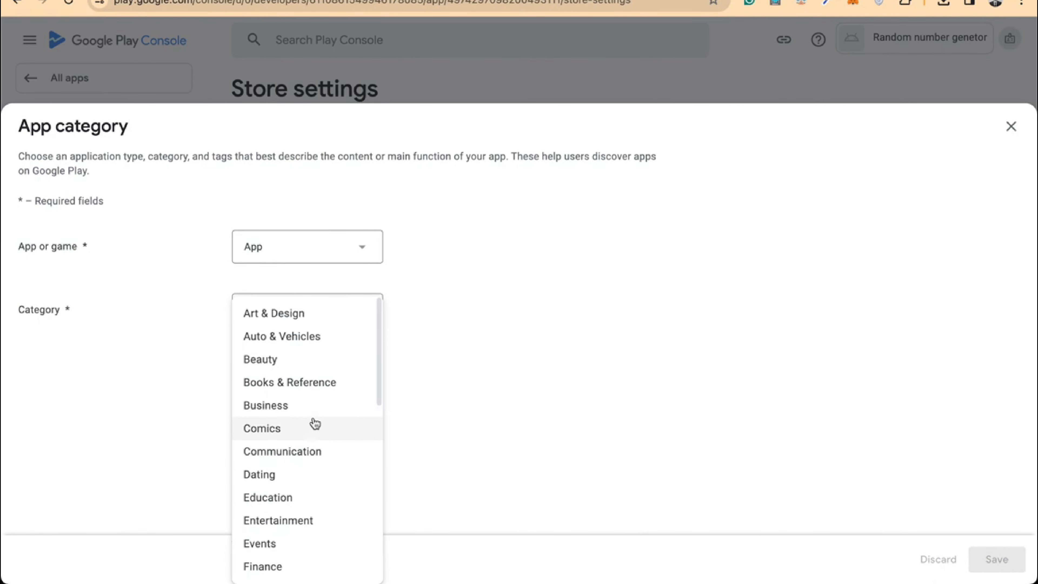
left_click(255, 530)
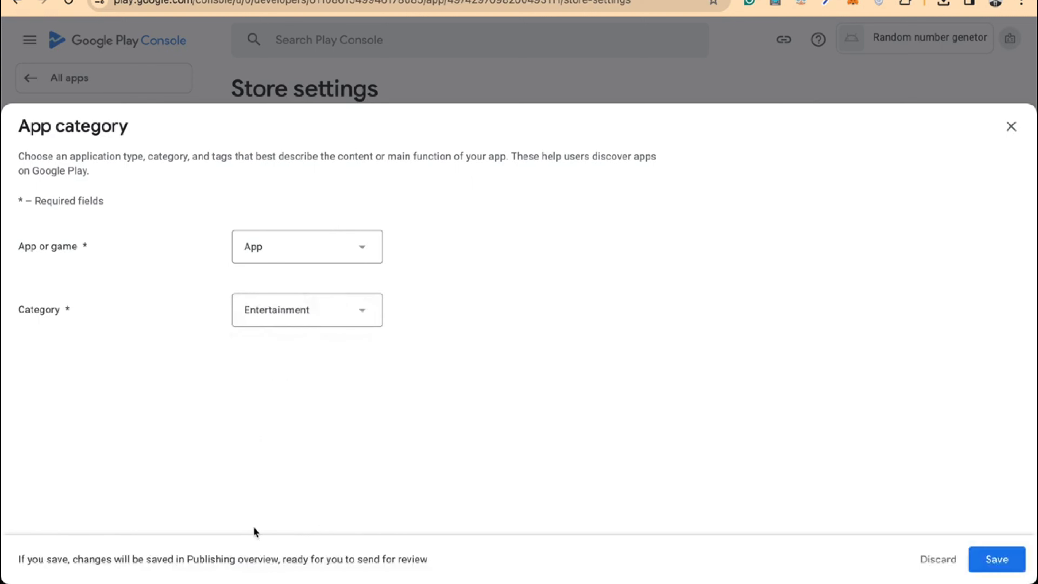
left_click(999, 566)
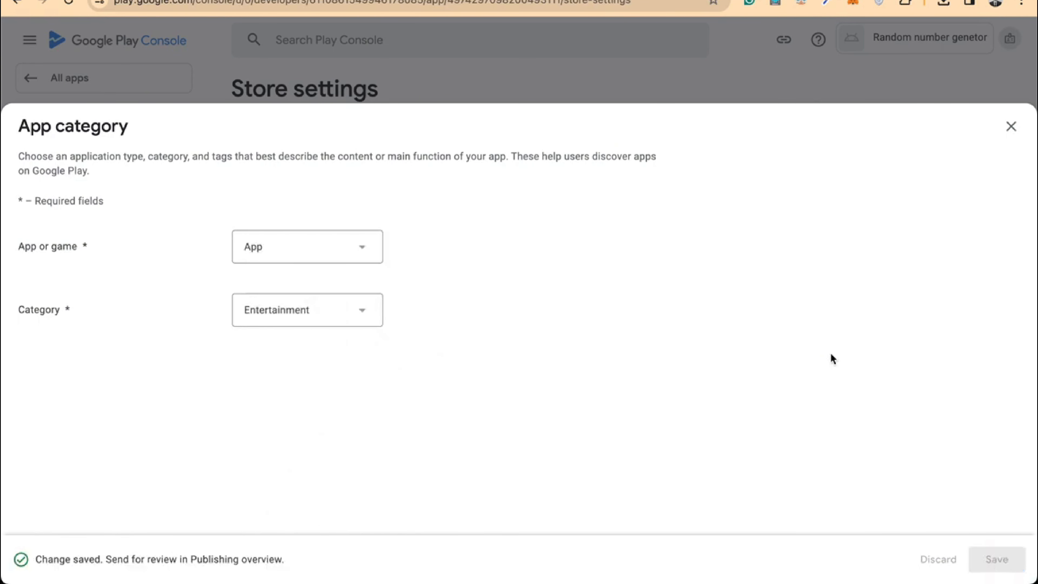
left_click(1011, 128)
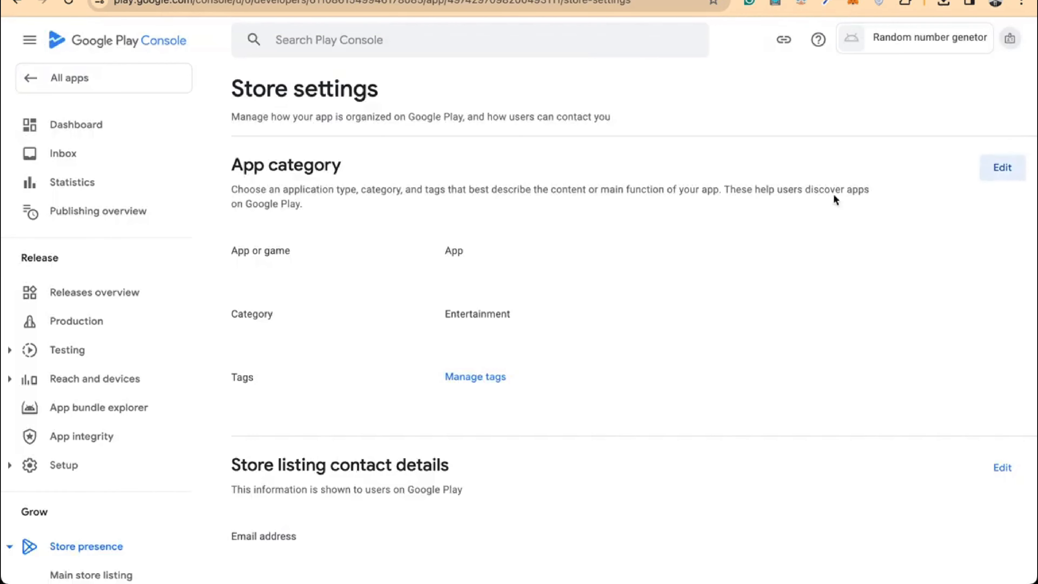
scroll(540, 356, "down", 3)
scroll(541, 358, "down", 2)
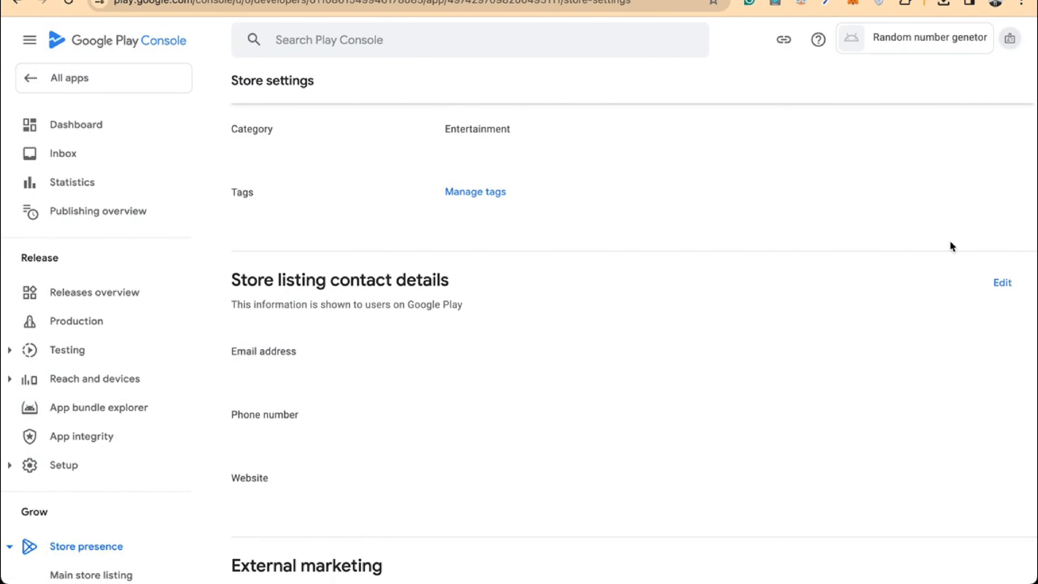
Enter and save the store listing contact email address, then go back to All apps
left_click(1004, 283)
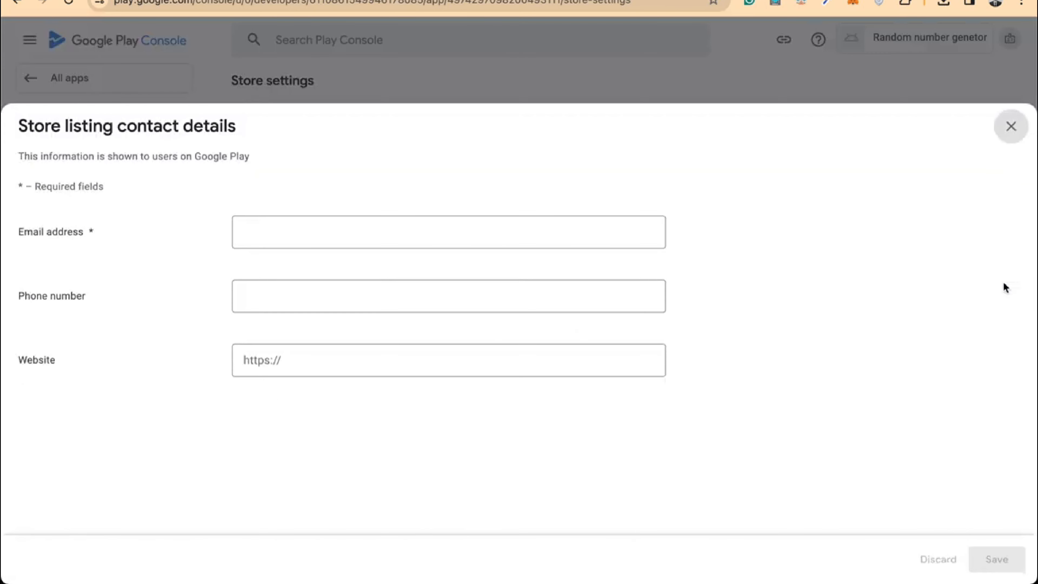
left_click(325, 242)
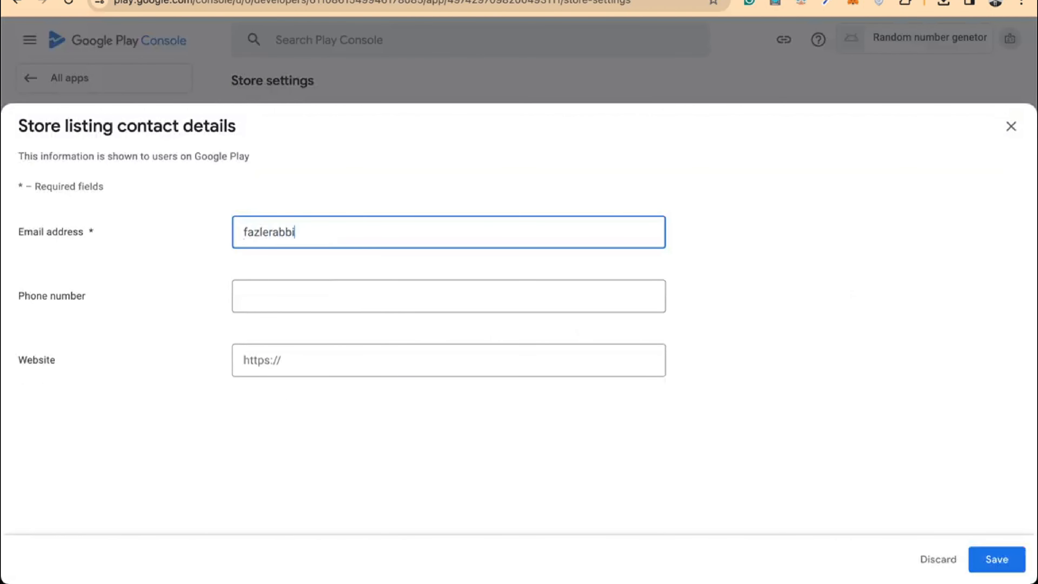
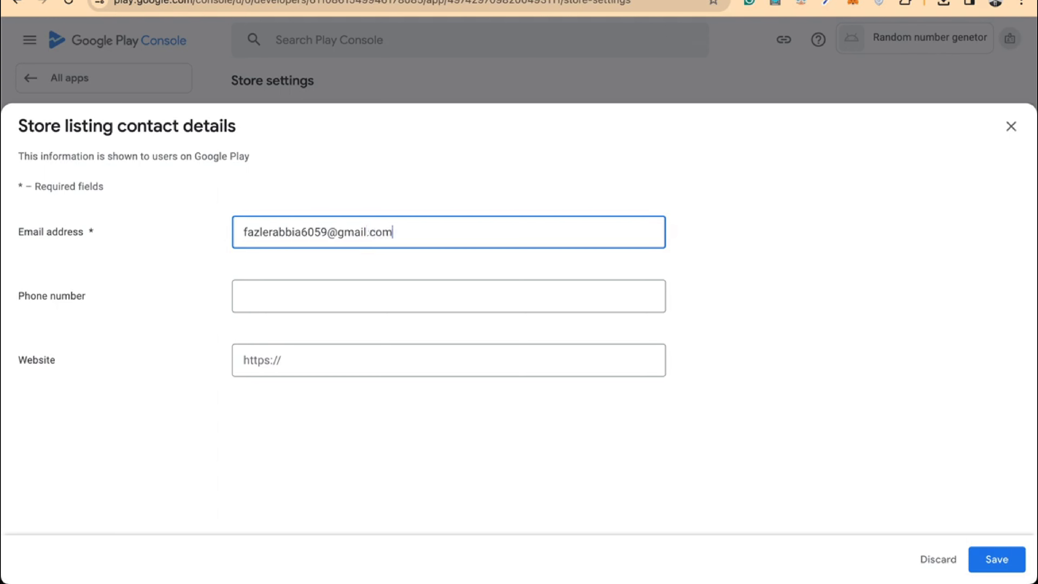
left_click(979, 550)
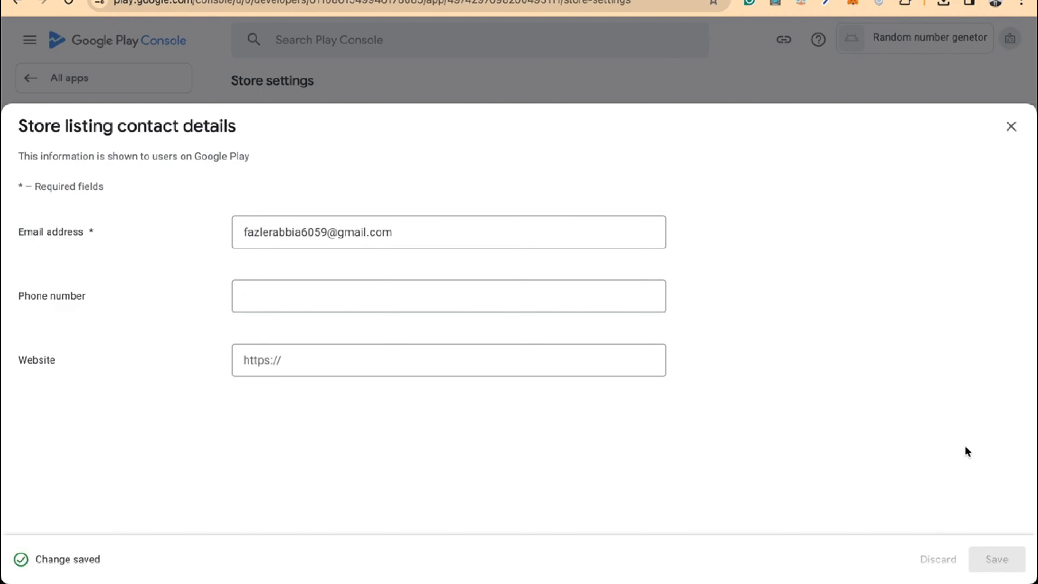
left_click(1011, 127)
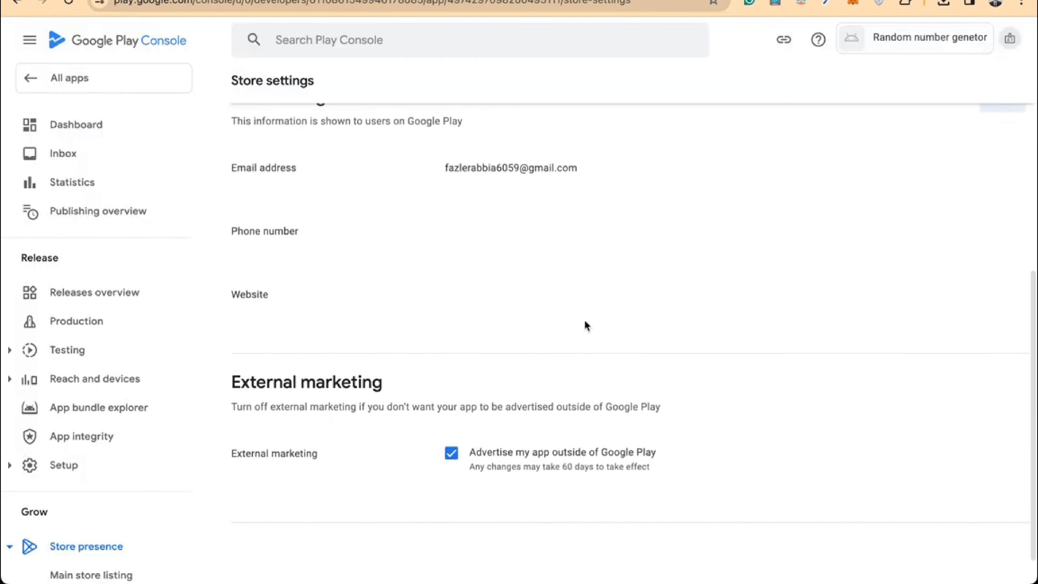
scroll(585, 326, "up", 10)
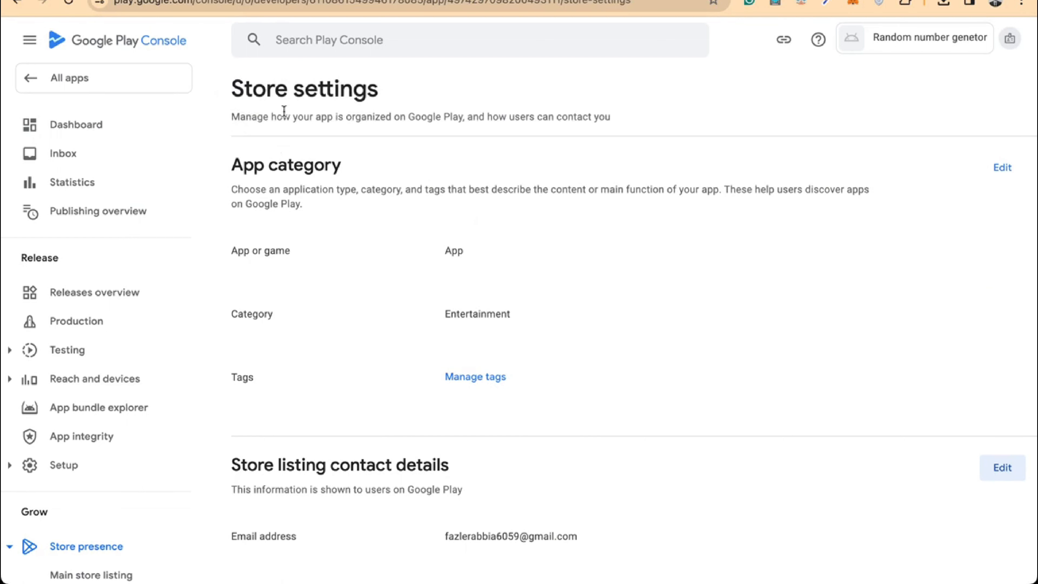
left_click(155, 75)
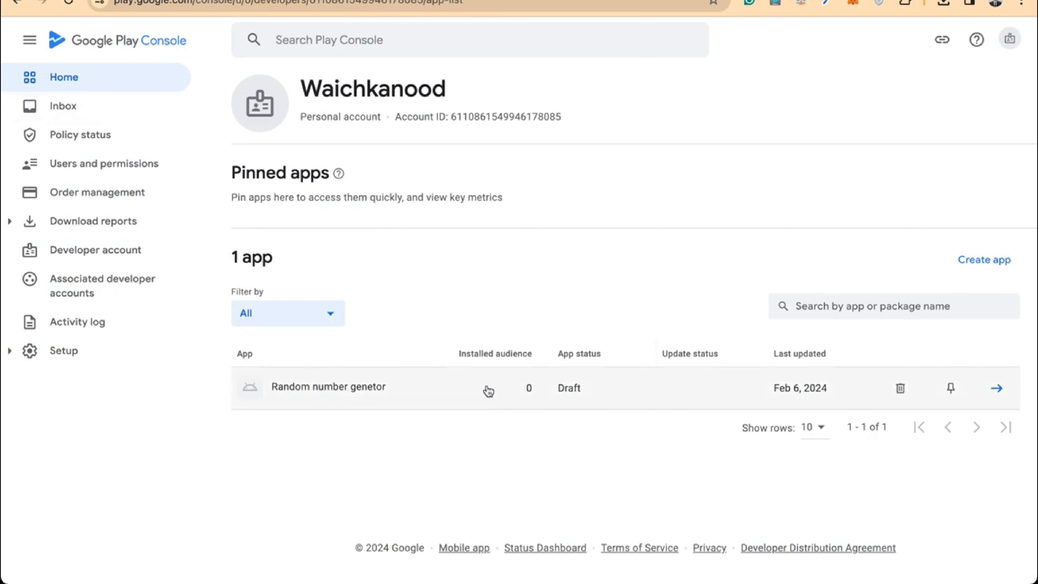
Open the Random number genetor app and go to 'Set up your store listing'
left_click(489, 391)
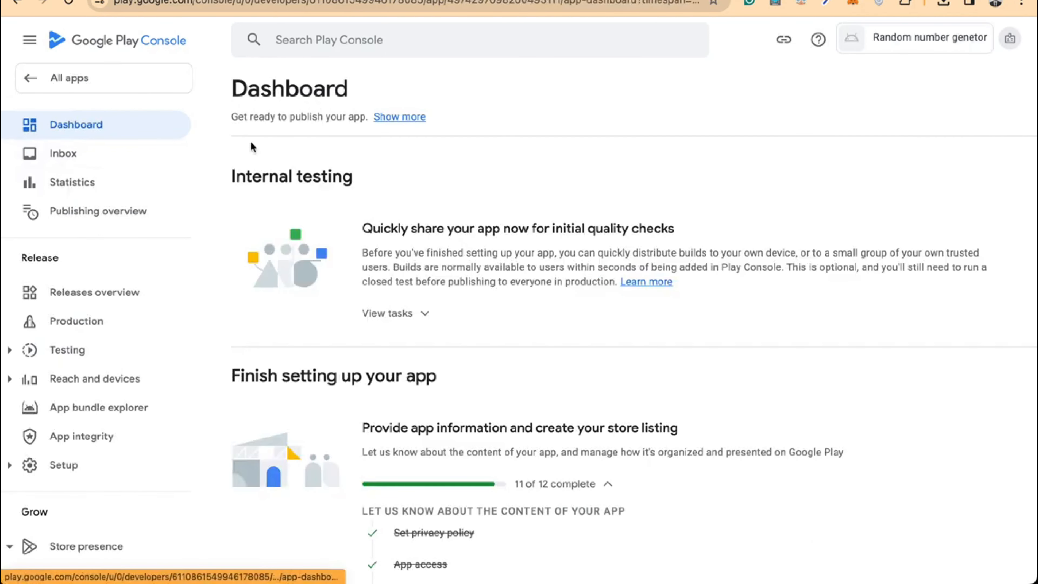
scroll(495, 318, "down", 10)
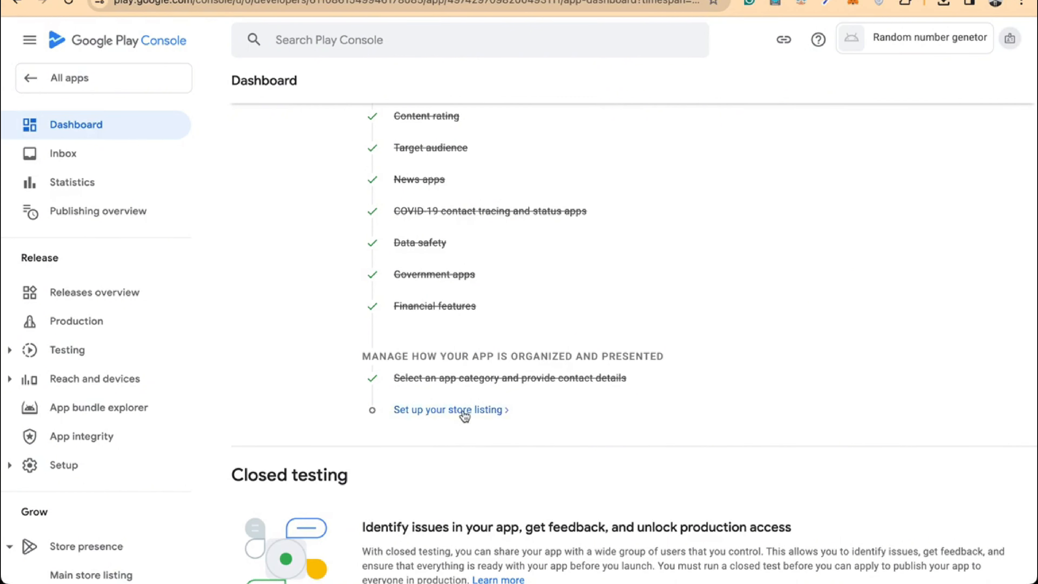
left_click(475, 414)
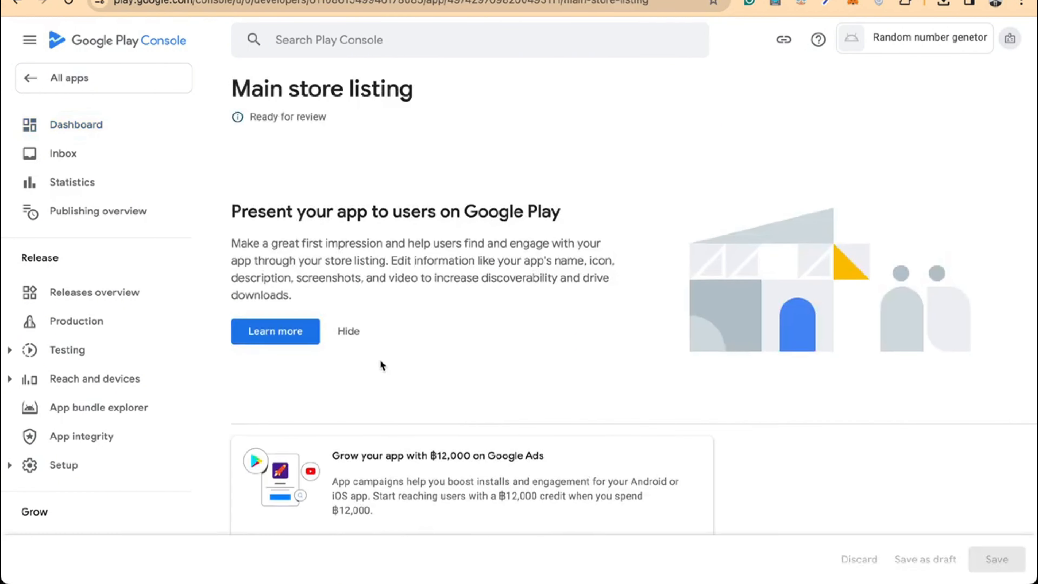
scroll(343, 332, "down", 6)
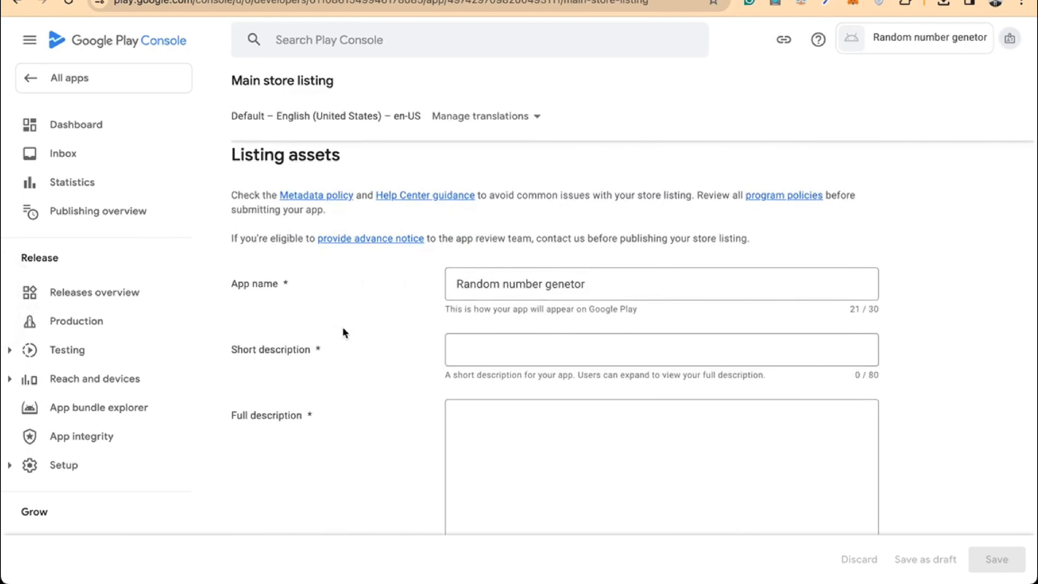
Write the short description 'You can generate random number between your given values'
left_click(580, 340)
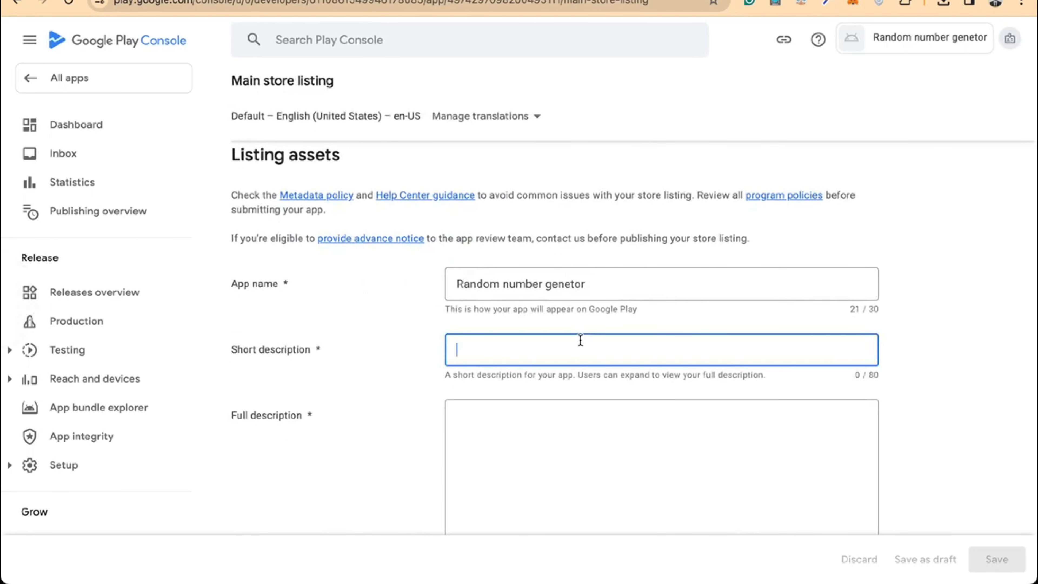
type("you")
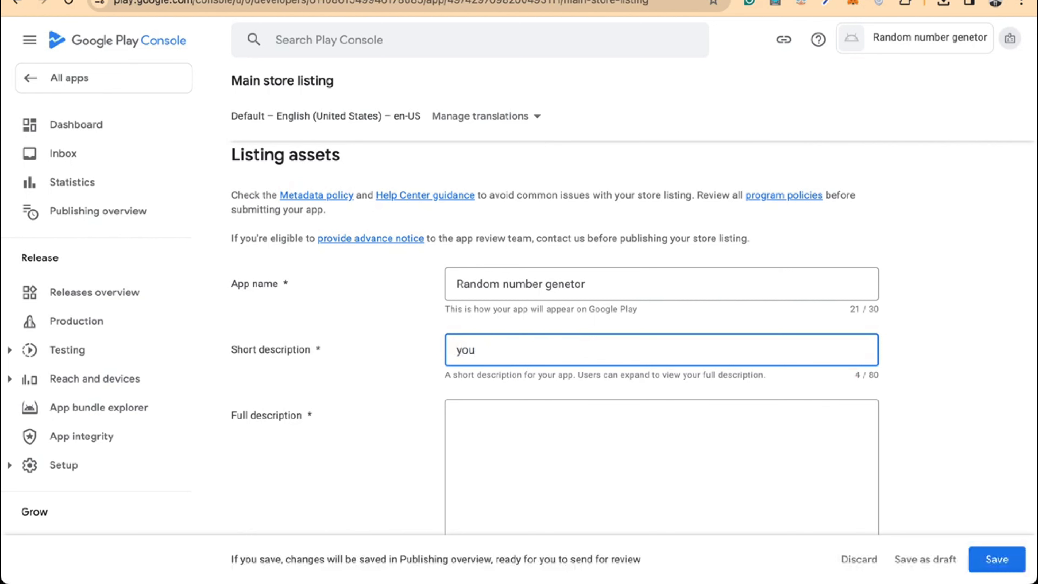
key("BackSpace")
type("You can generat")
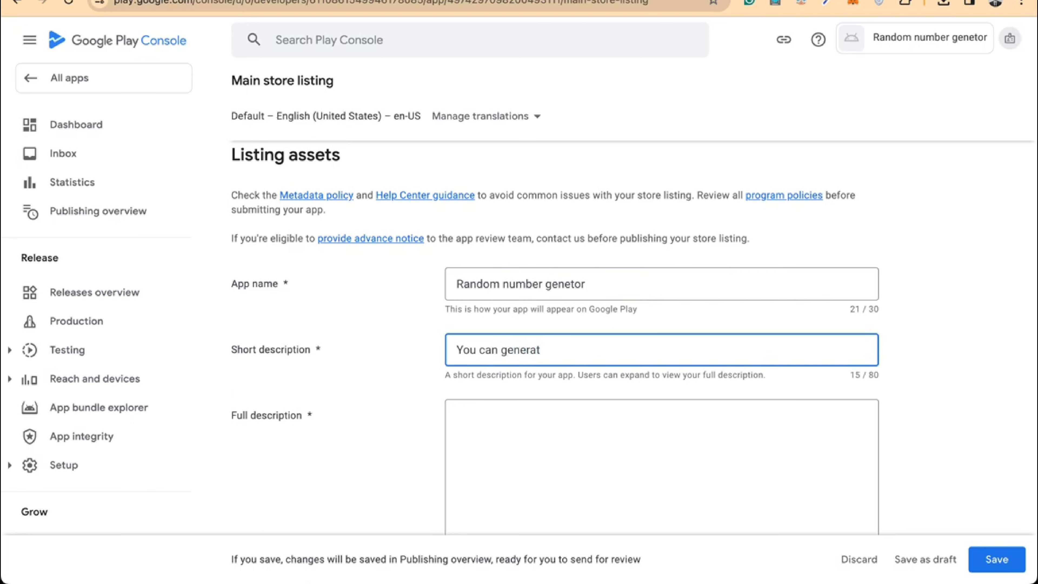
type("e random number")
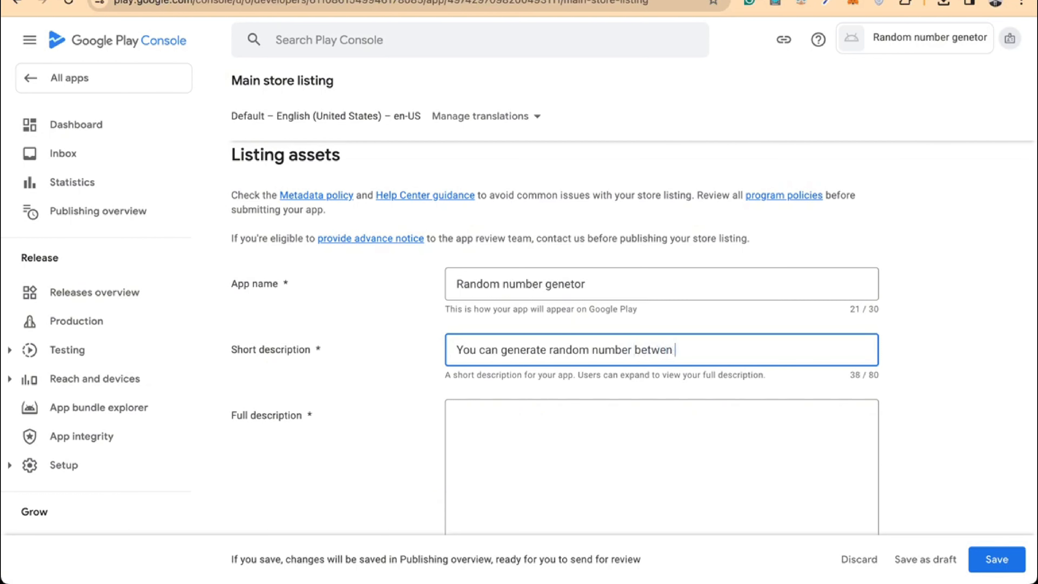
type("between your given values")
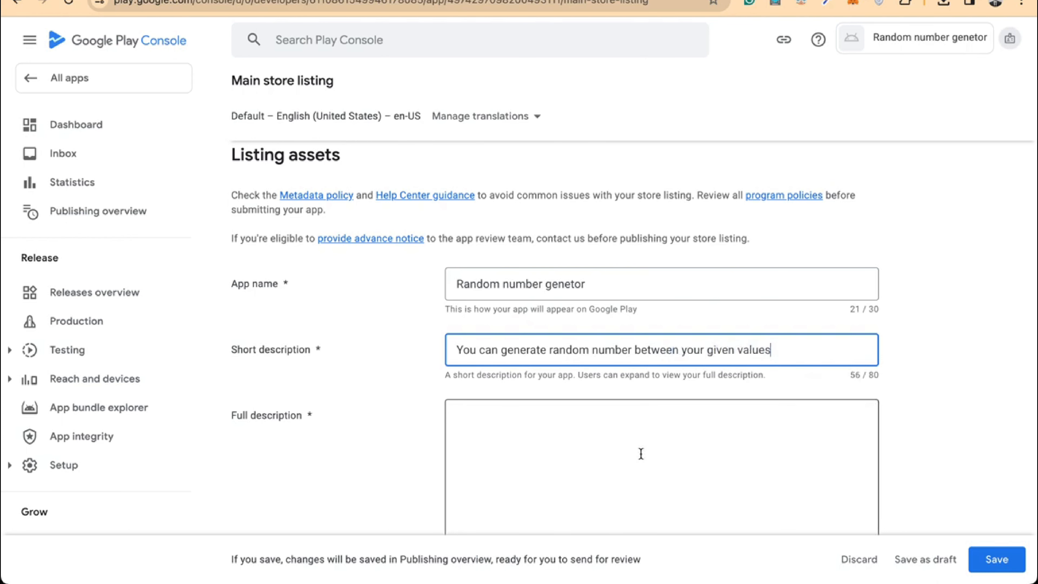
scroll(641, 454, "down", 1)
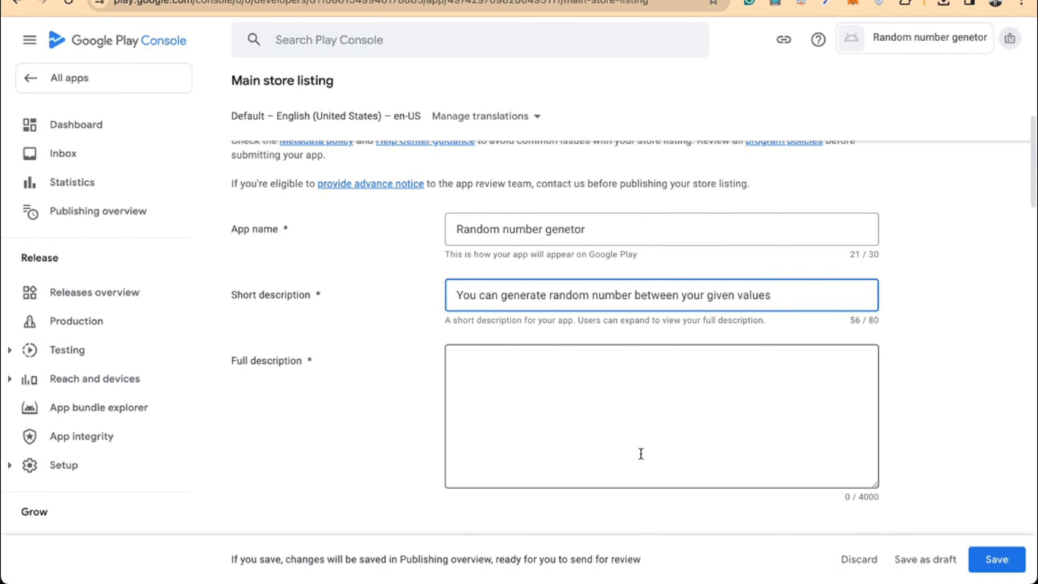
Start the full description with "the app is amazing for random number generation. you can"
left_click(641, 453)
type("the ")
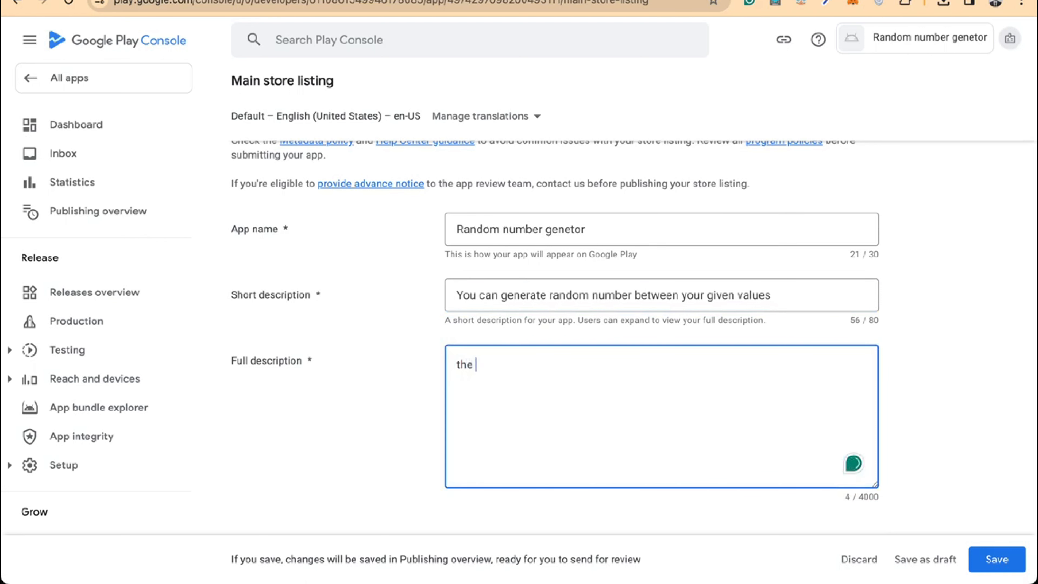
type("app is amazing for")
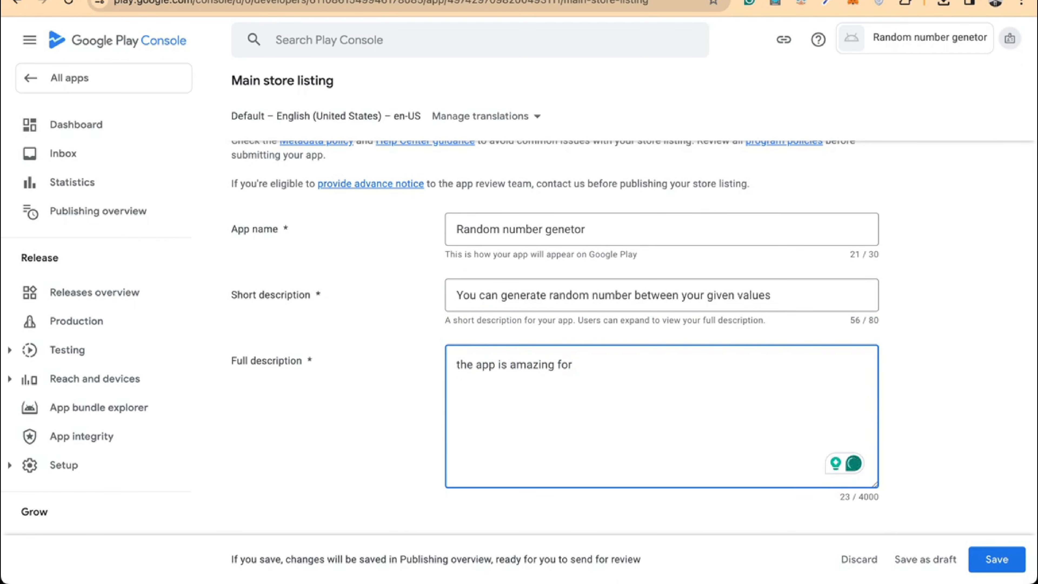
type(" random number generation")
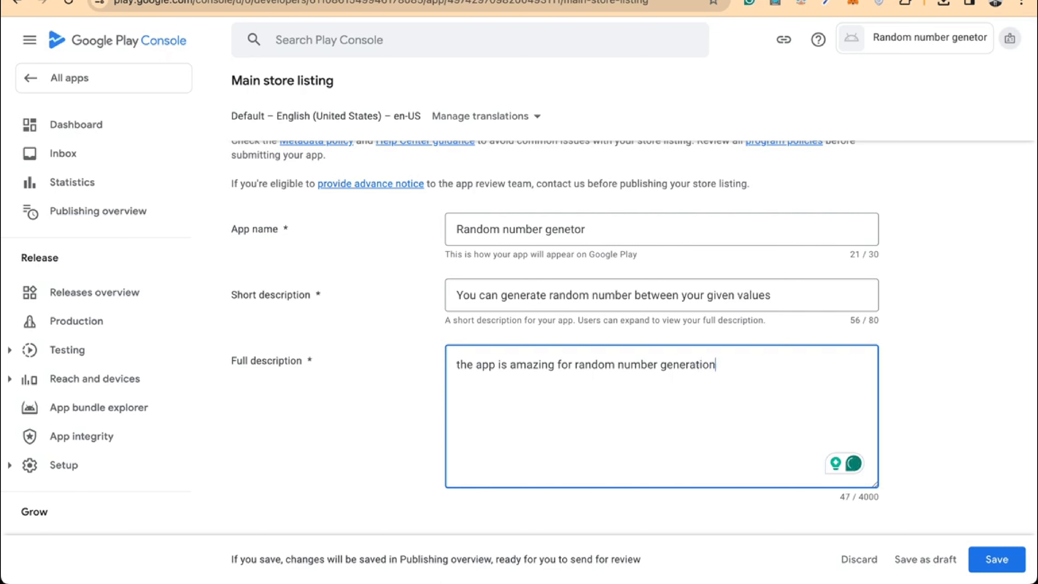
type(". you can")
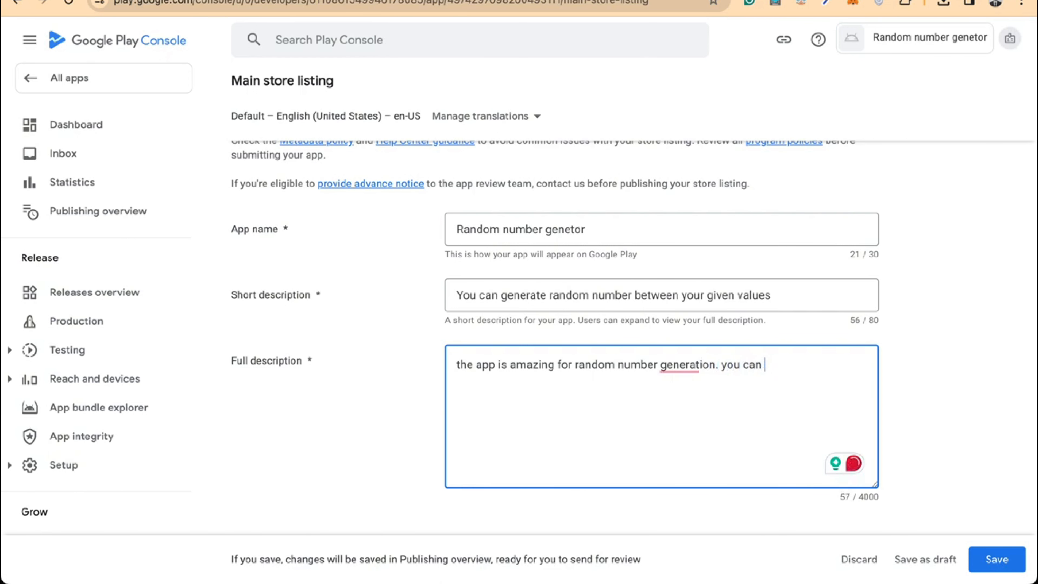
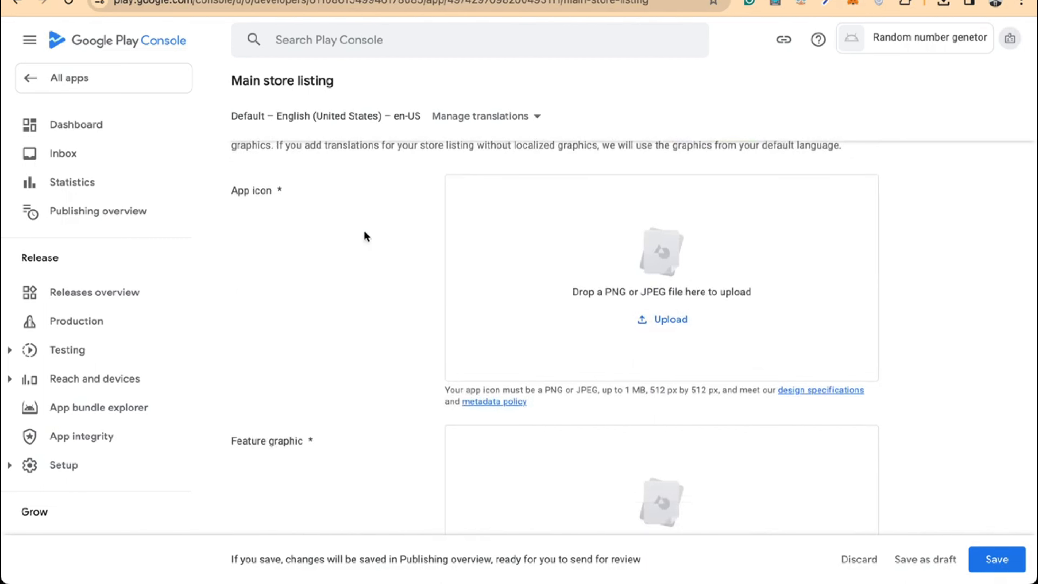
Upload demo app.png from Downloads as the 512×512 app icon
left_click(662, 321)
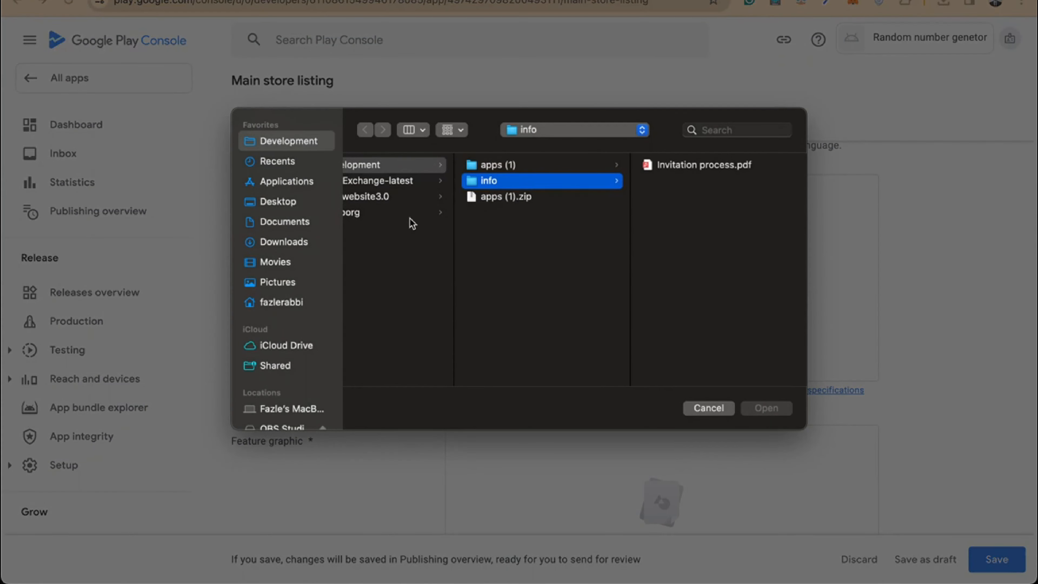
left_click(288, 240)
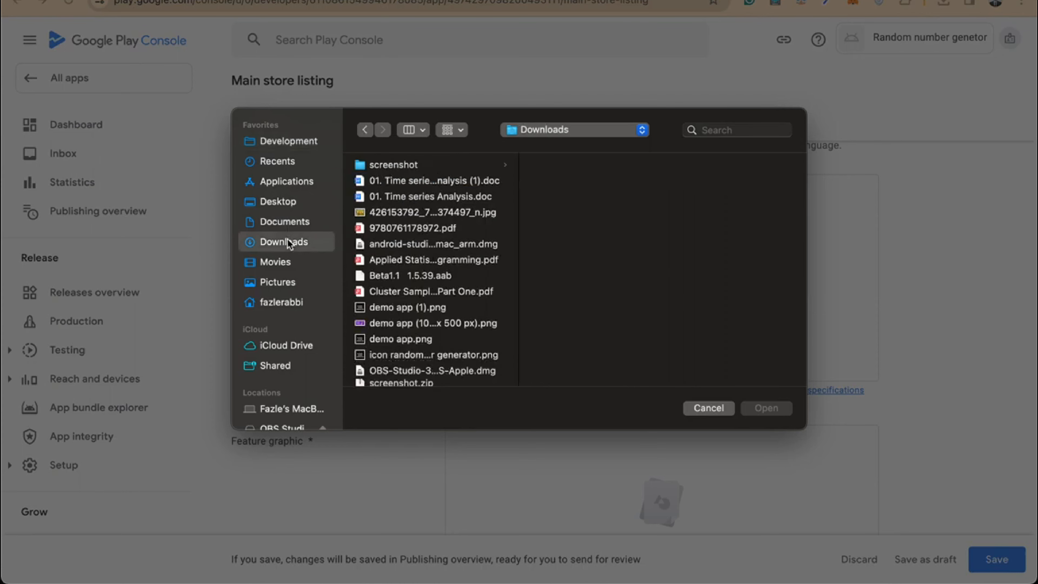
scroll(396, 216, "down", 5)
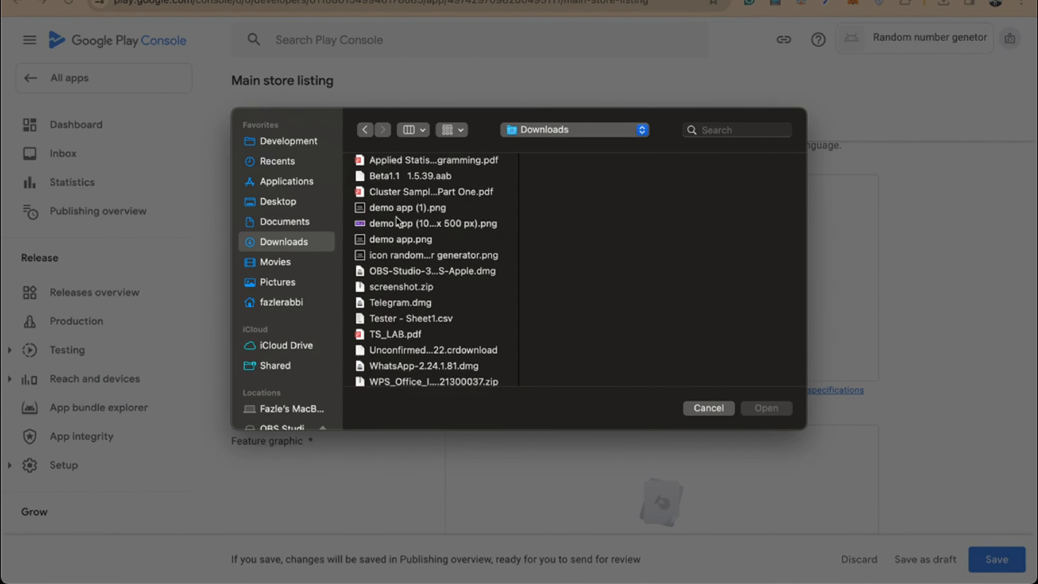
scroll(380, 287, "down", 2)
scroll(382, 298, "up", 5)
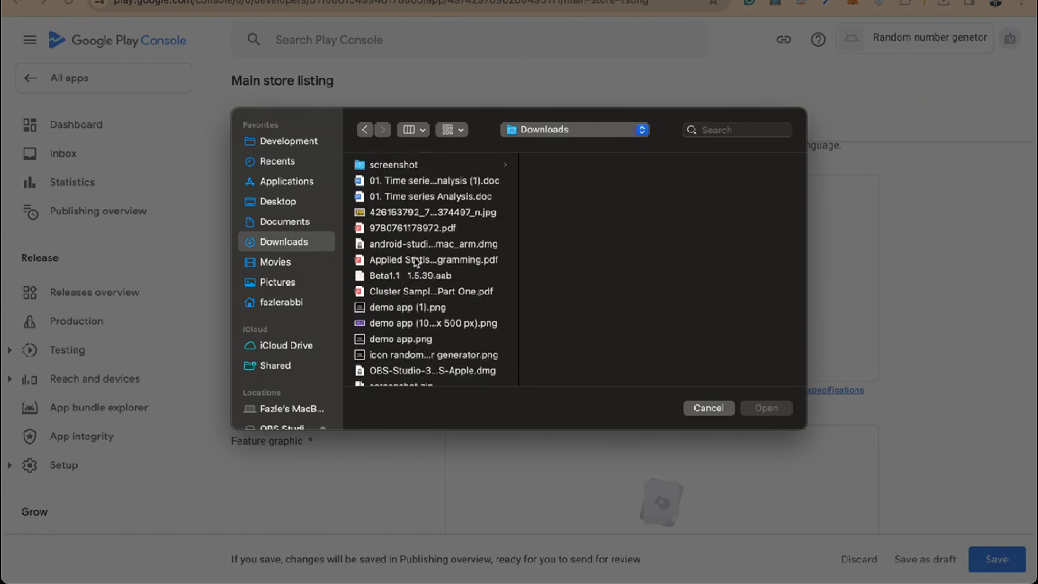
scroll(401, 176, "down", 3)
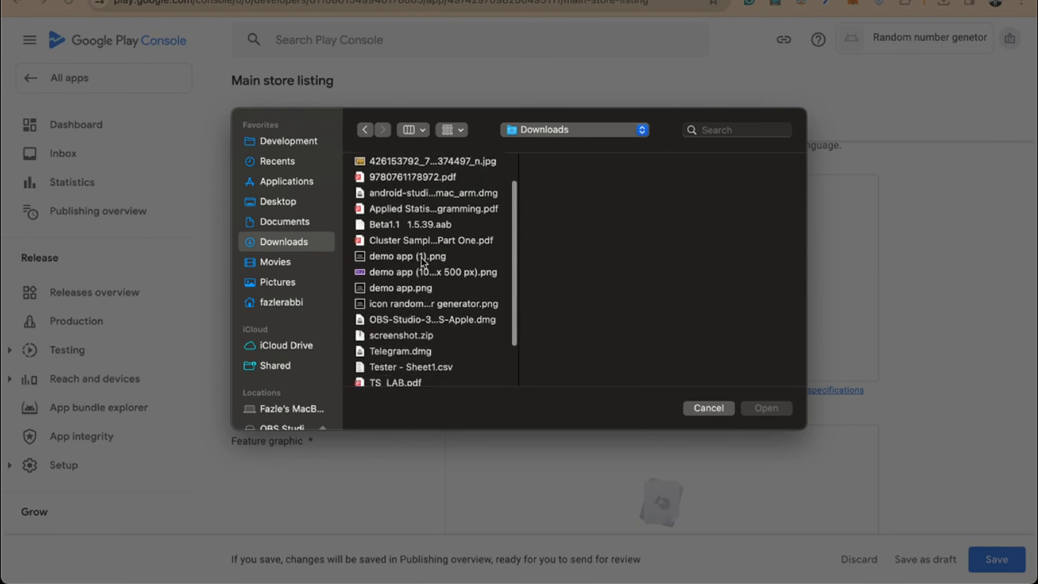
left_click(401, 288)
key("space")
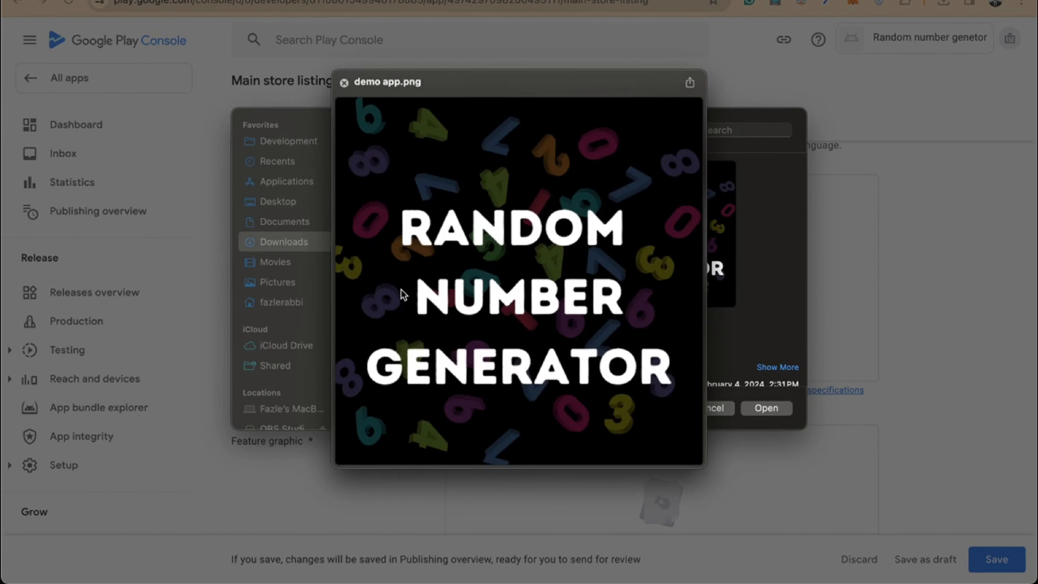
key("space")
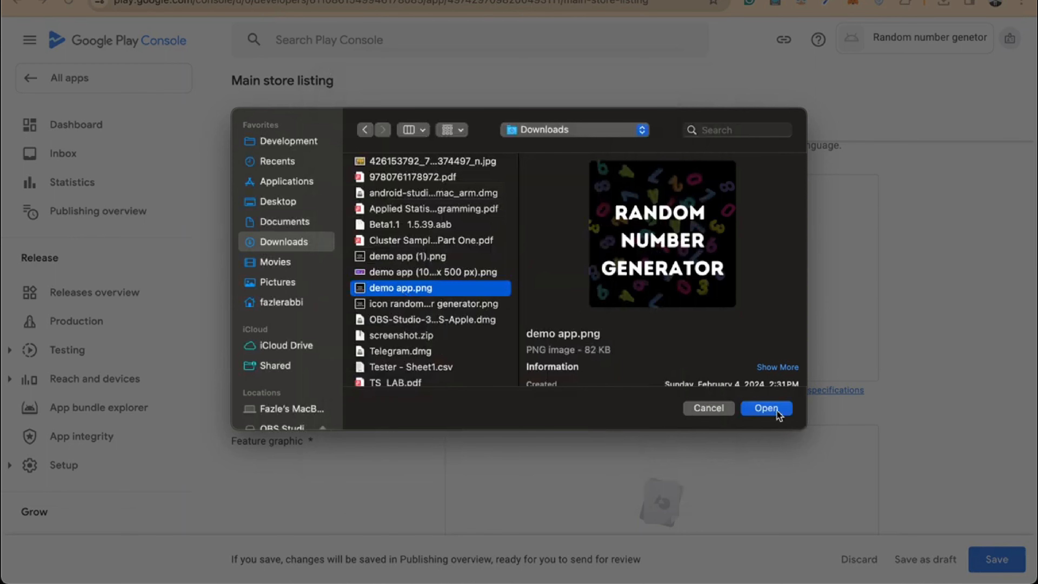
scroll(756, 333, "down", 4)
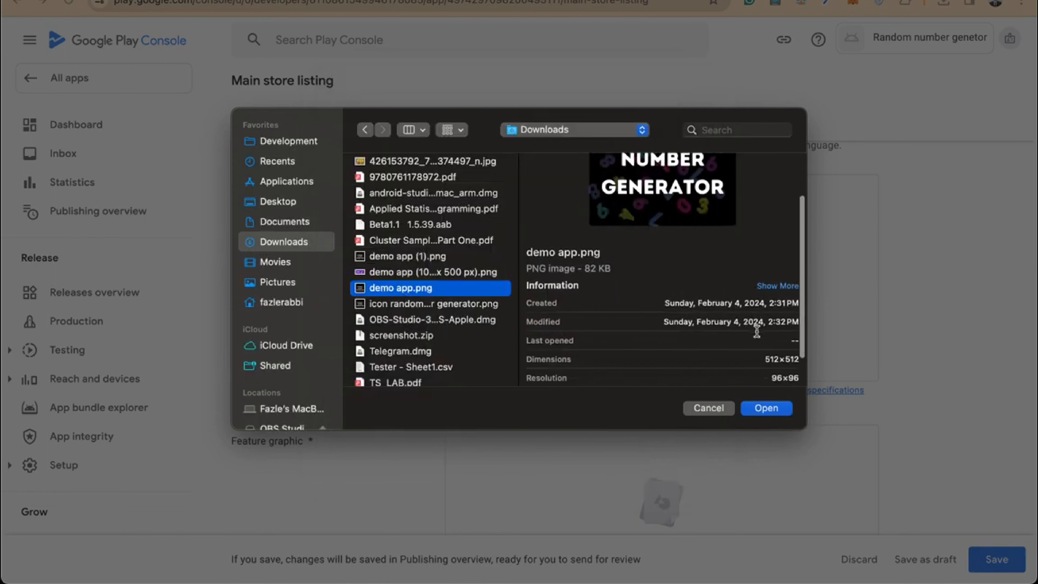
left_click(766, 408)
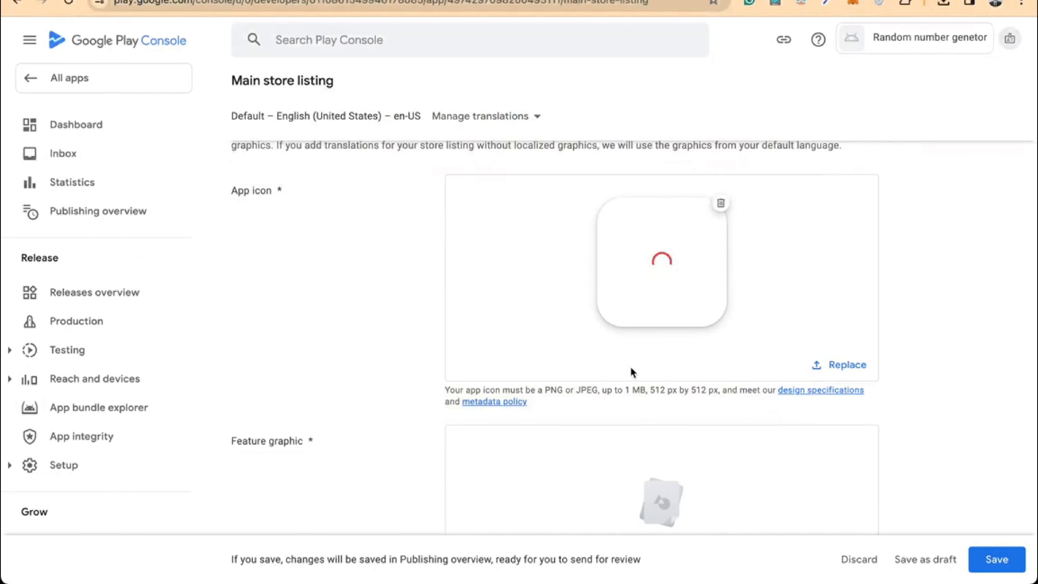
Upload demo app (1024 x 500 px).png from Downloads as the feature graphic
scroll(631, 368, "down", 2)
scroll(631, 368, "down", 1)
scroll(631, 368, "up", 1)
scroll(631, 368, "down", 2)
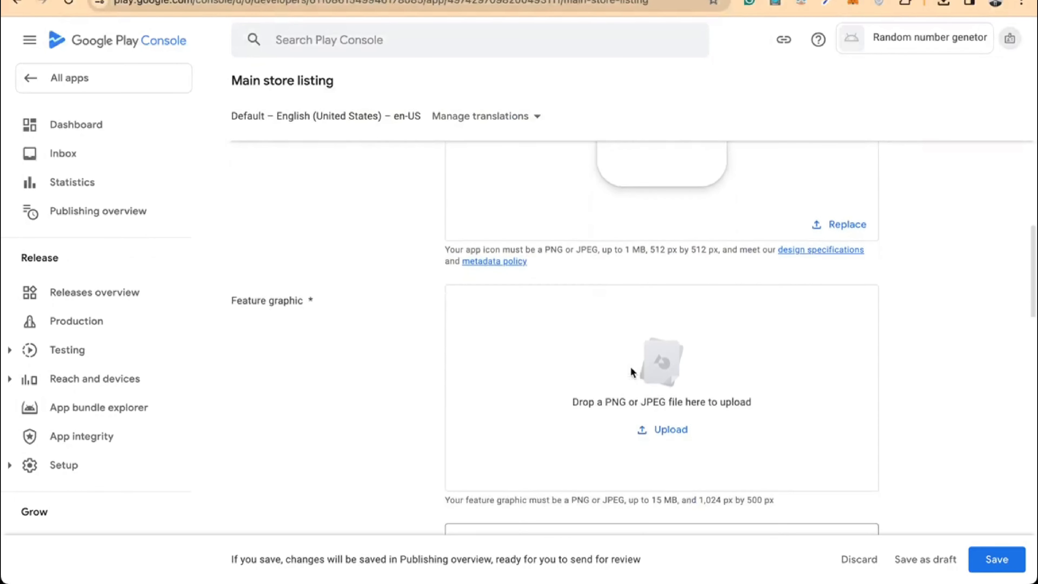
left_click(660, 433)
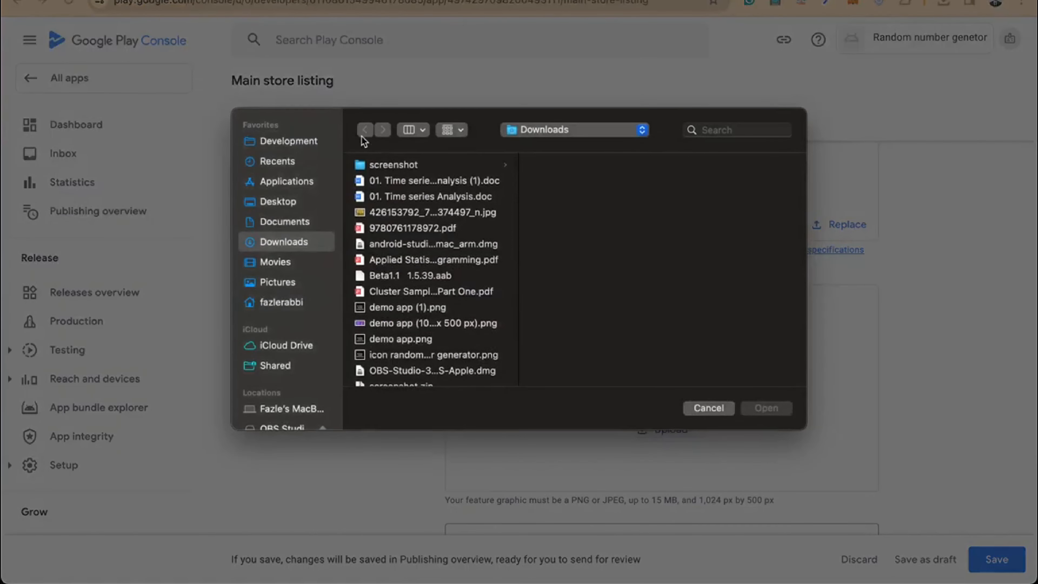
scroll(393, 236, "down", 5)
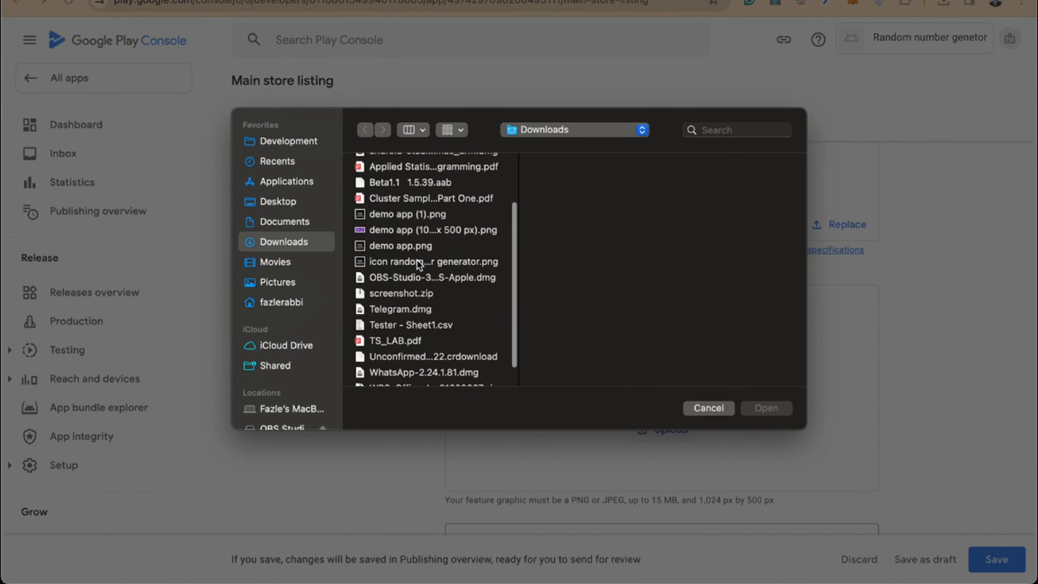
scroll(416, 260, "down", 3)
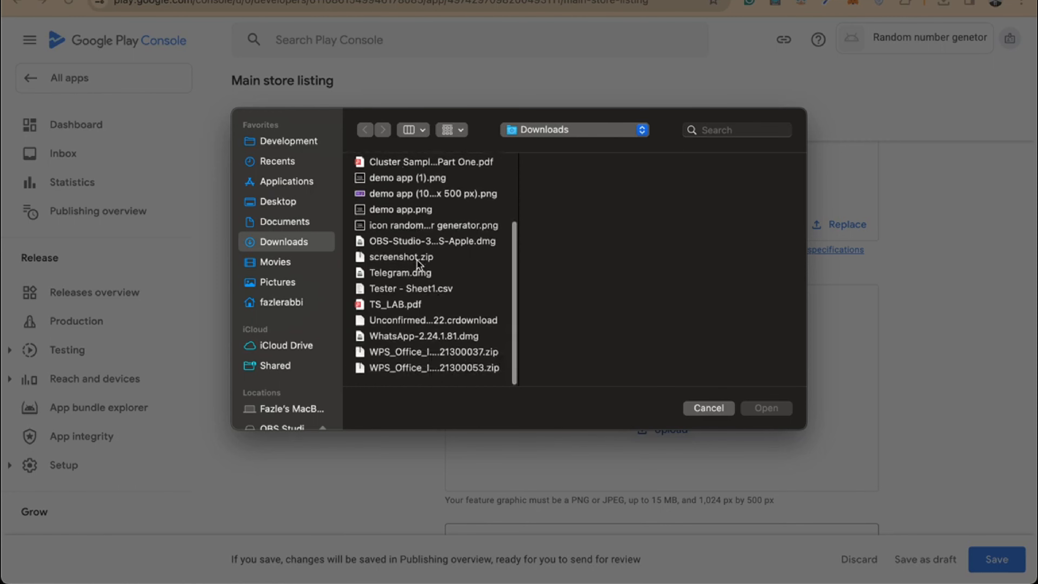
scroll(417, 261, "up", 3)
scroll(419, 264, "up", 5)
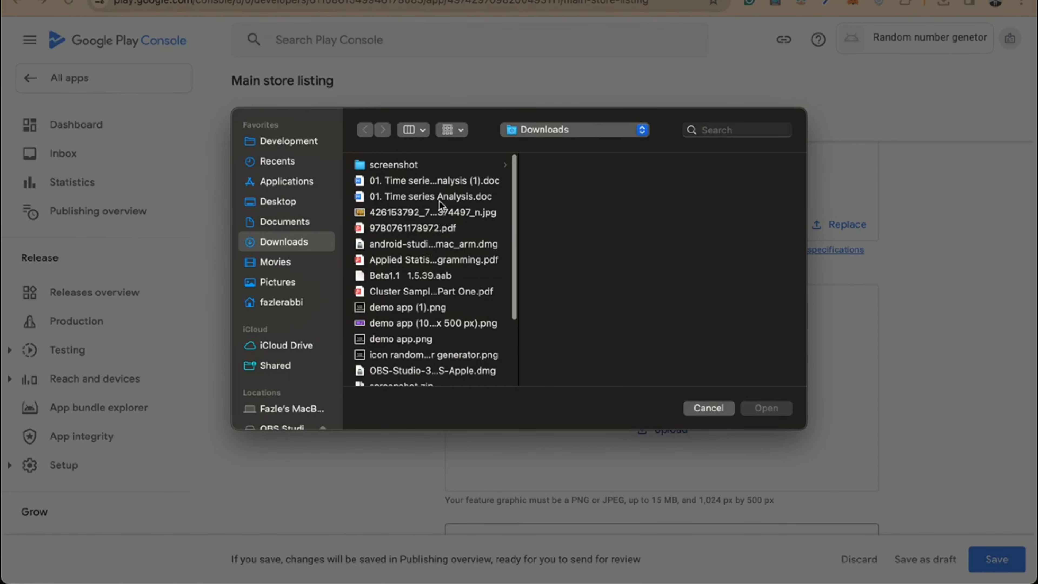
scroll(402, 235, "down", 2)
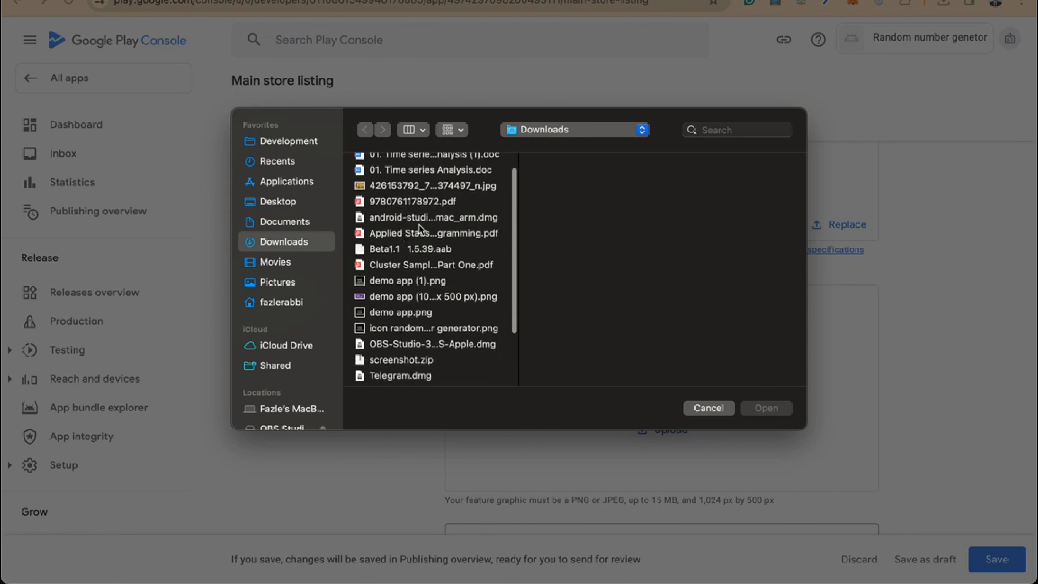
scroll(417, 251, "down", 3)
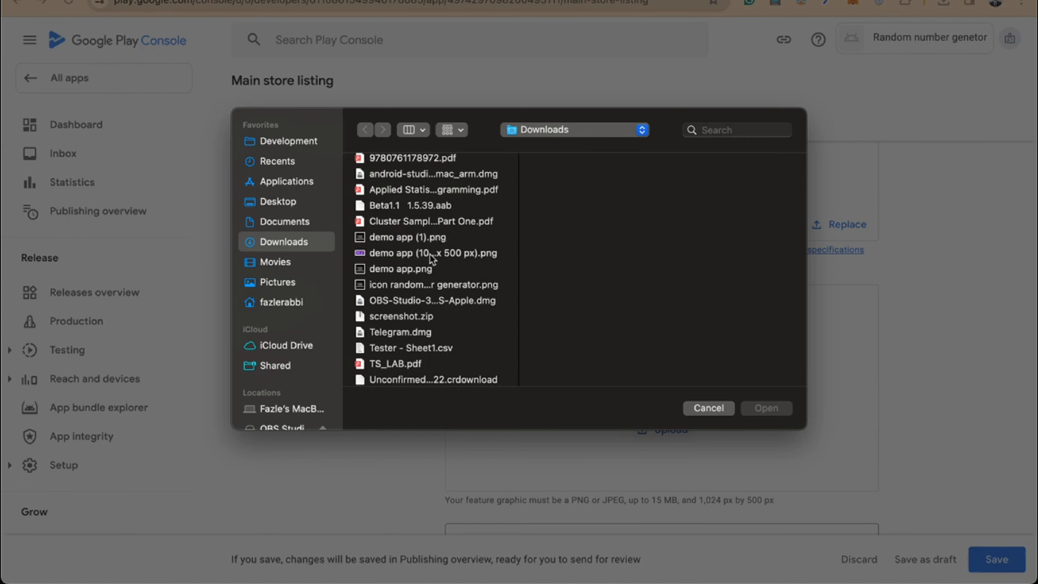
left_click(430, 253)
key("space")
key("space")
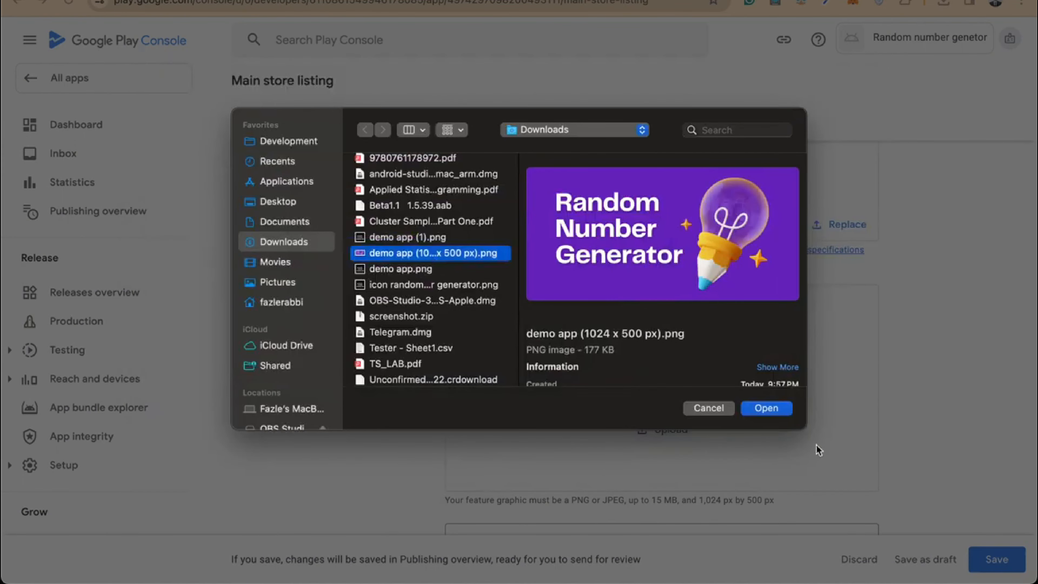
left_click(769, 409)
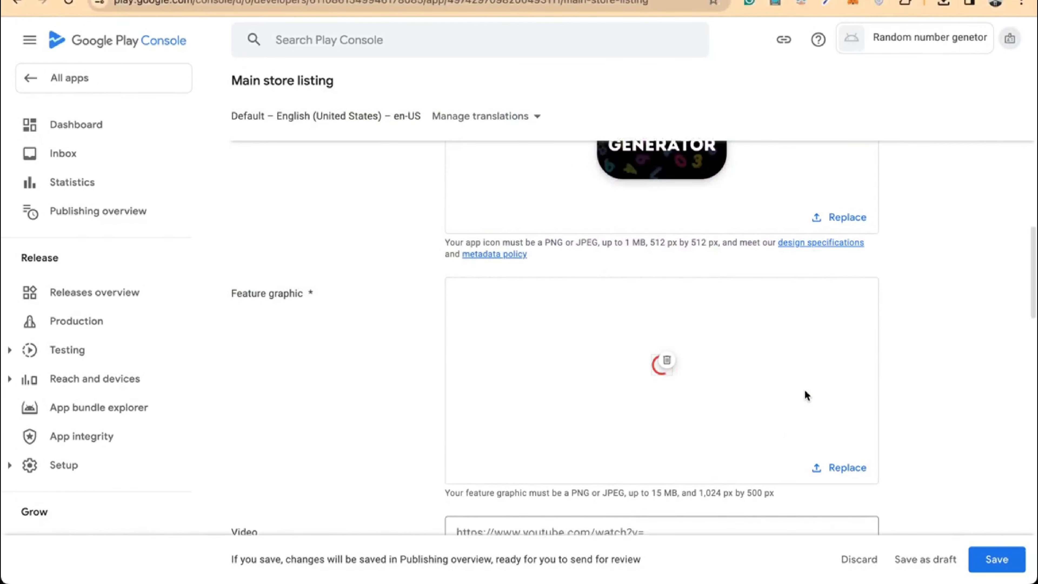
scroll(806, 396, "down", 10)
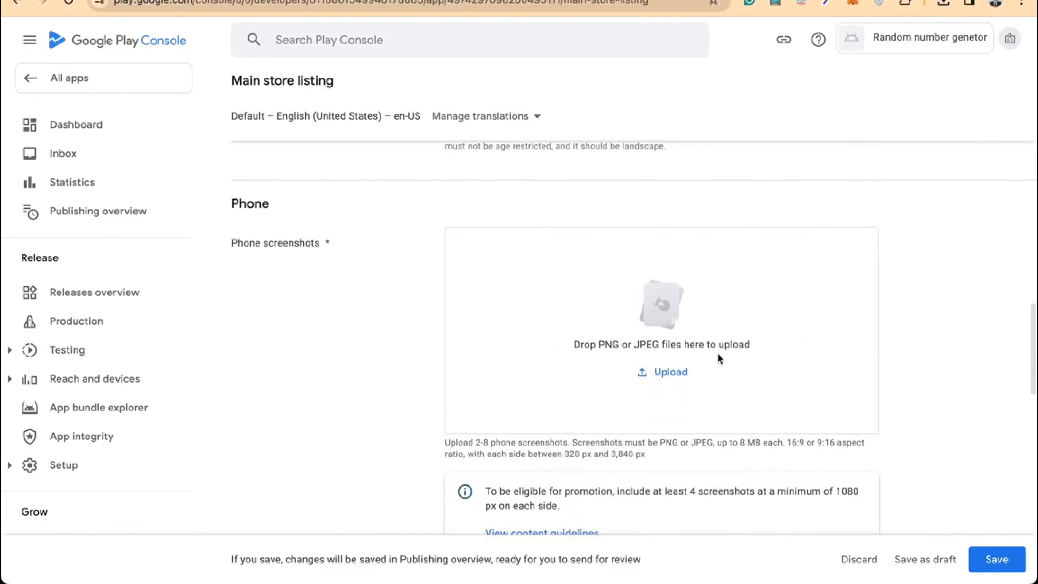
Add 1.png, 2.png and 3.png from the screenshot folder as phone screenshots
left_click(674, 375)
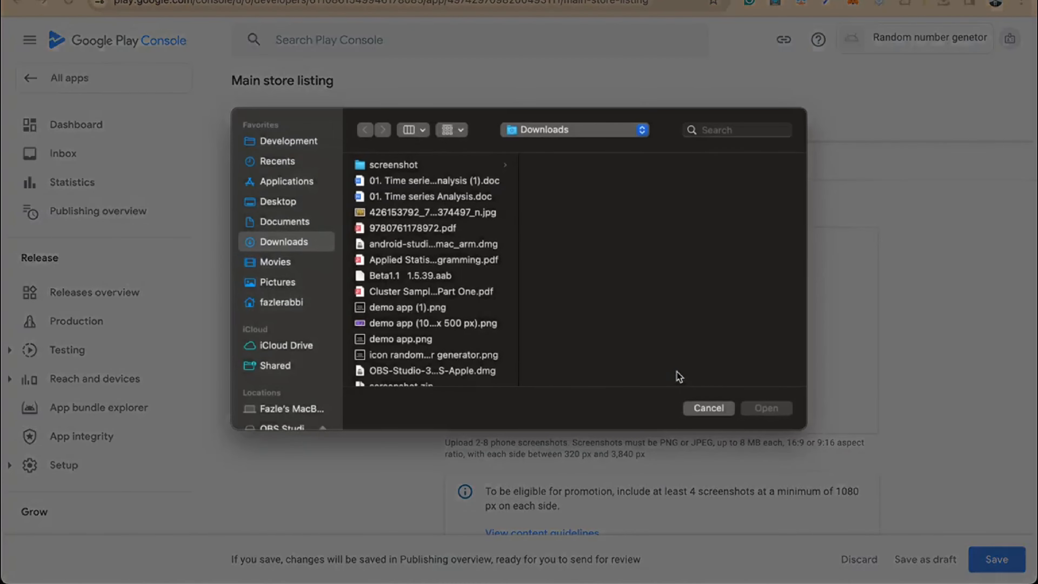
left_click(427, 166)
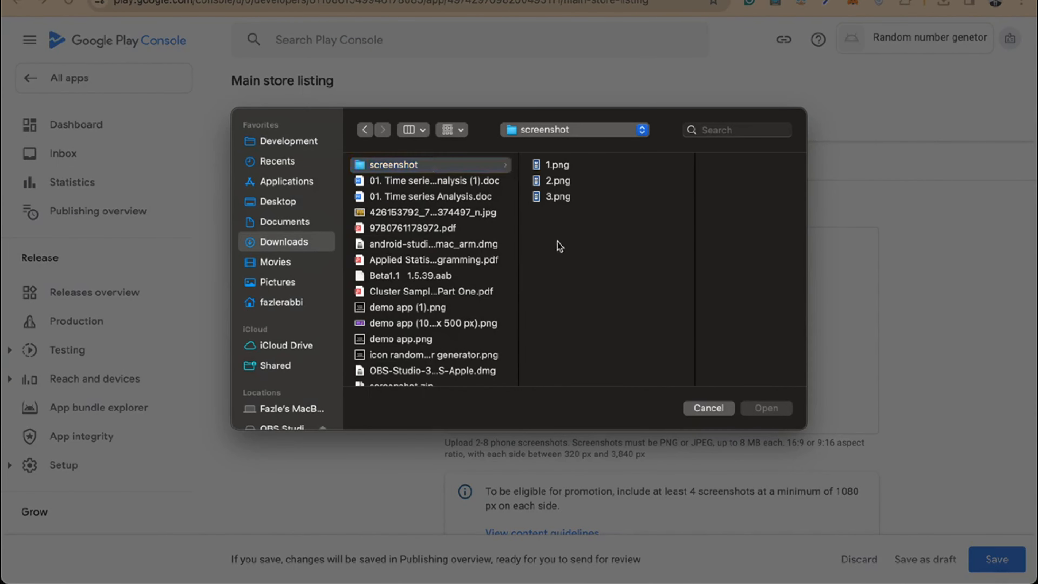
left_click_drag(558, 245, 569, 169)
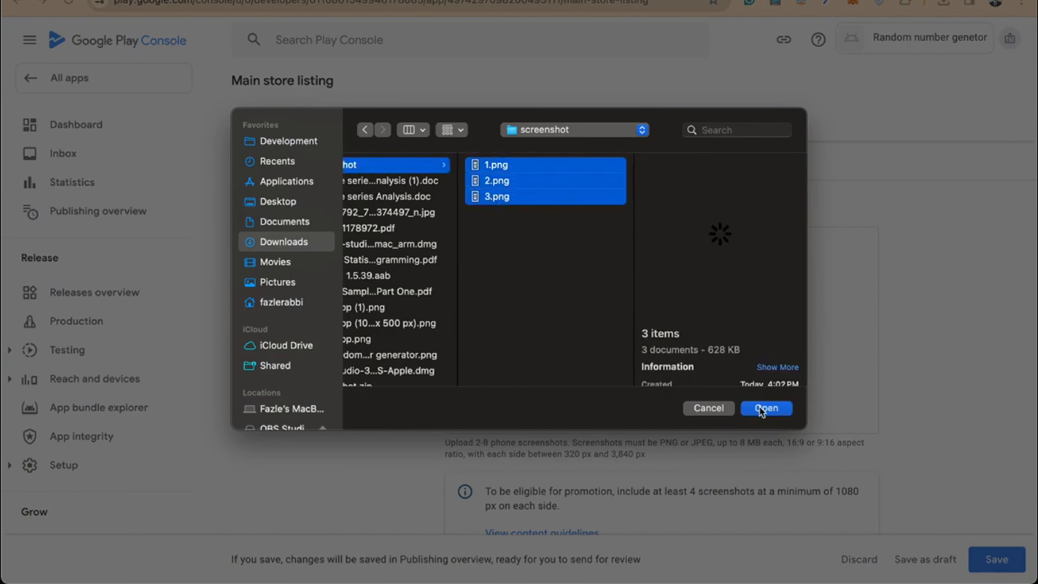
left_click(760, 409)
Select the screenshot images for the 7-inch tablet screenshots
scroll(757, 393, "down", 3)
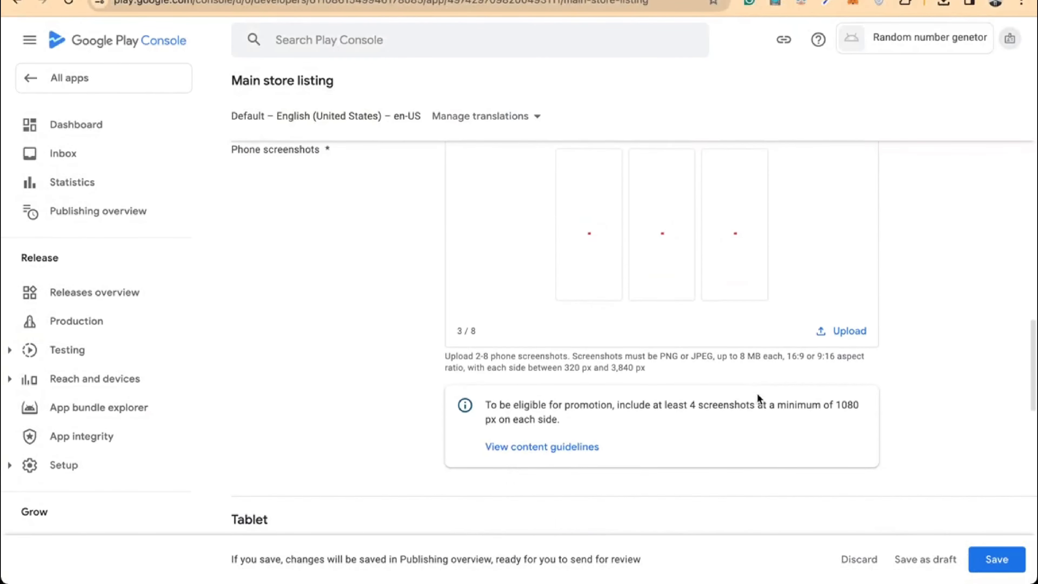
scroll(757, 393, "up", 8)
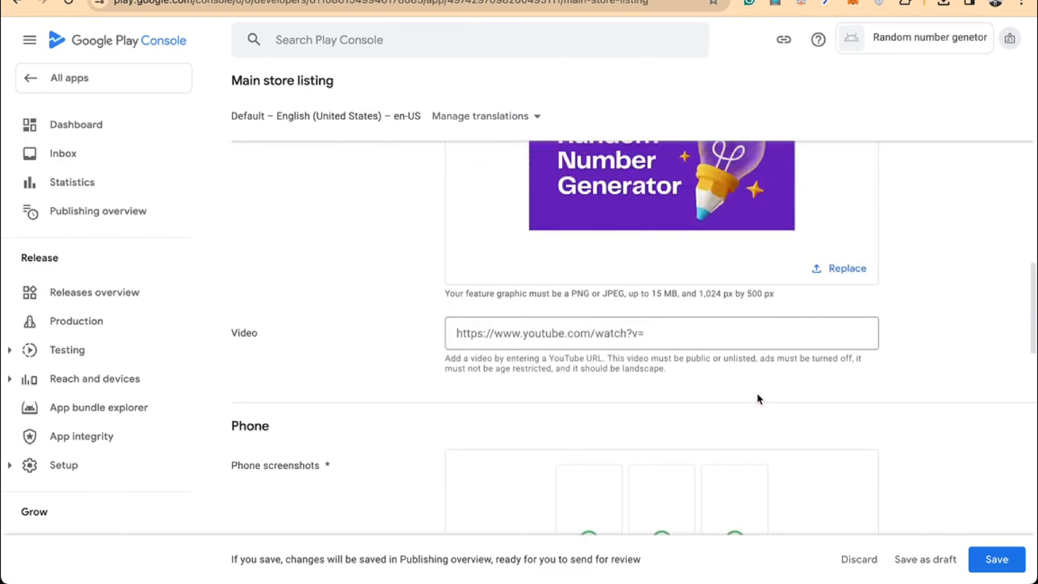
scroll(757, 399, "down", 8)
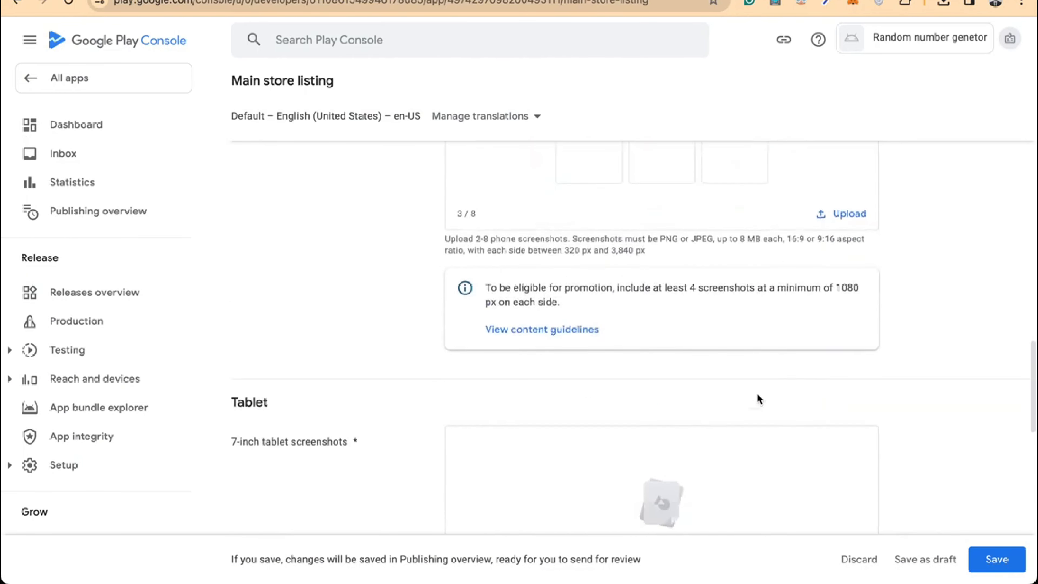
scroll(757, 400, "up", 6)
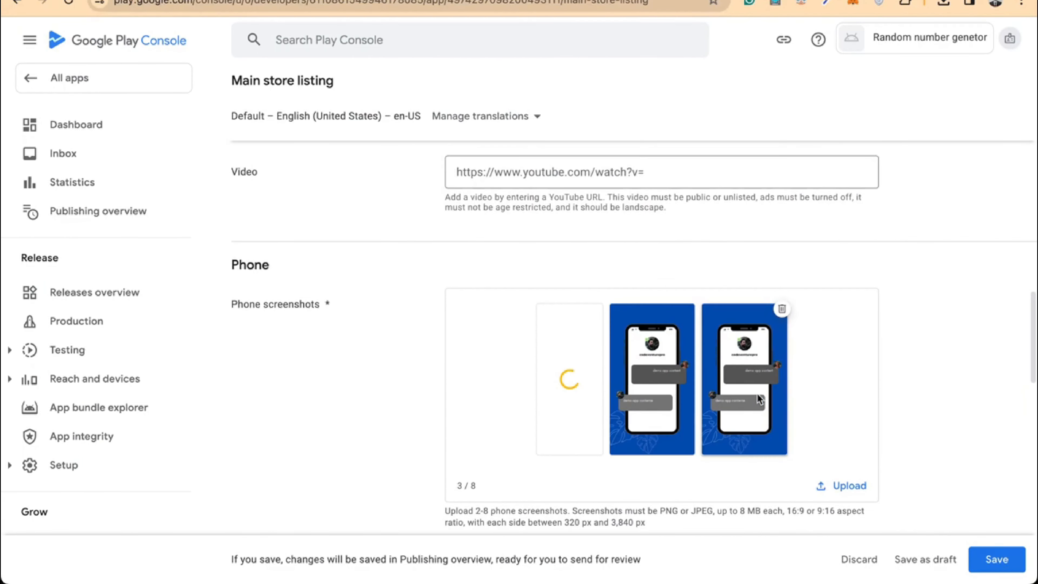
scroll(757, 398, "down", 10)
left_click(680, 358)
left_click_drag(540, 239, 598, 166)
Upload 1.png, 2.png and 3.png as 7-inch and 10-inch tablet screenshots, each 3/8
left_click(774, 411)
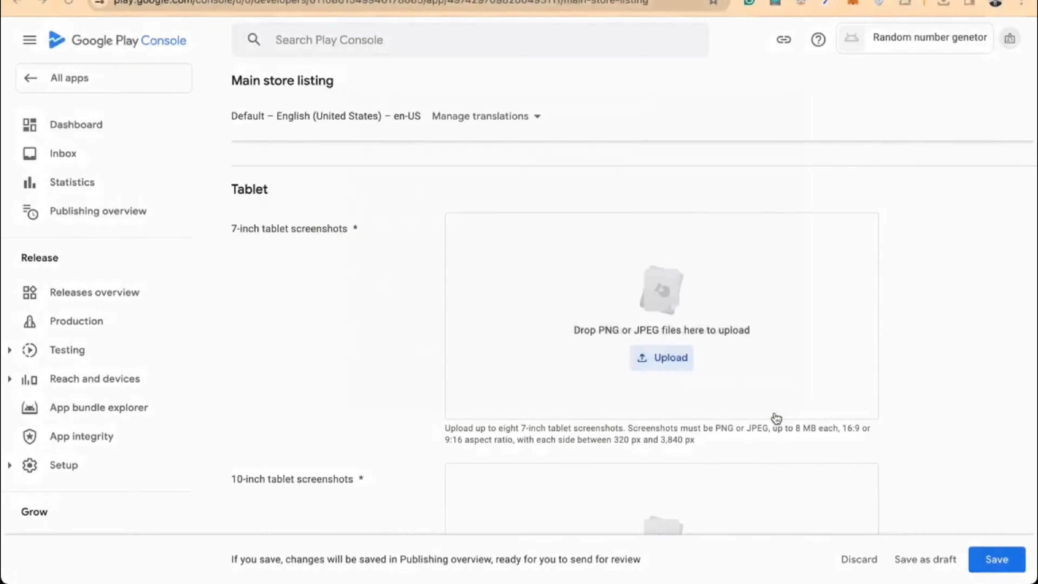
scroll(774, 412, "down", 5)
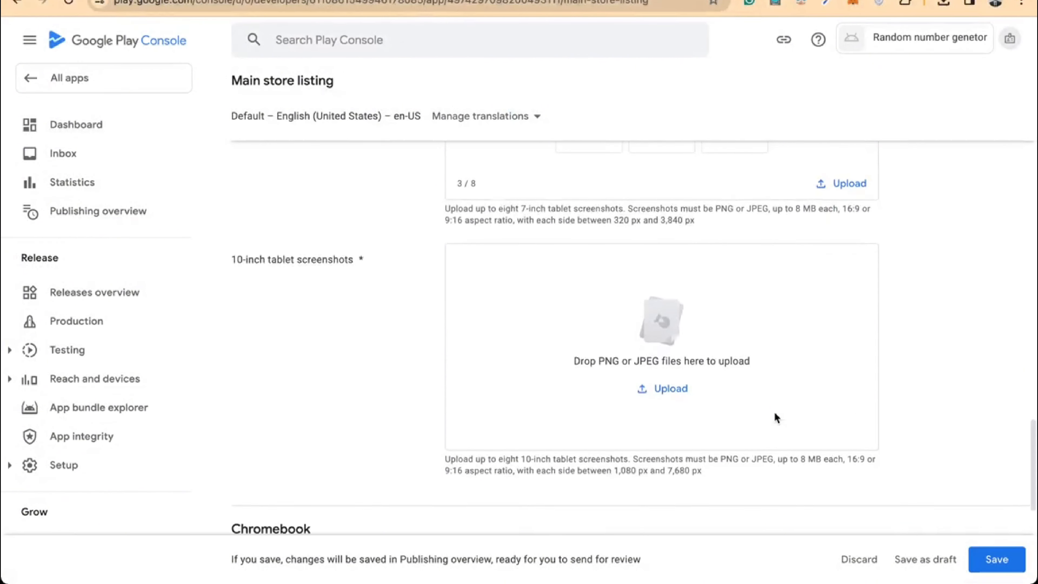
left_click(667, 396)
left_click_drag(568, 257, 639, 169)
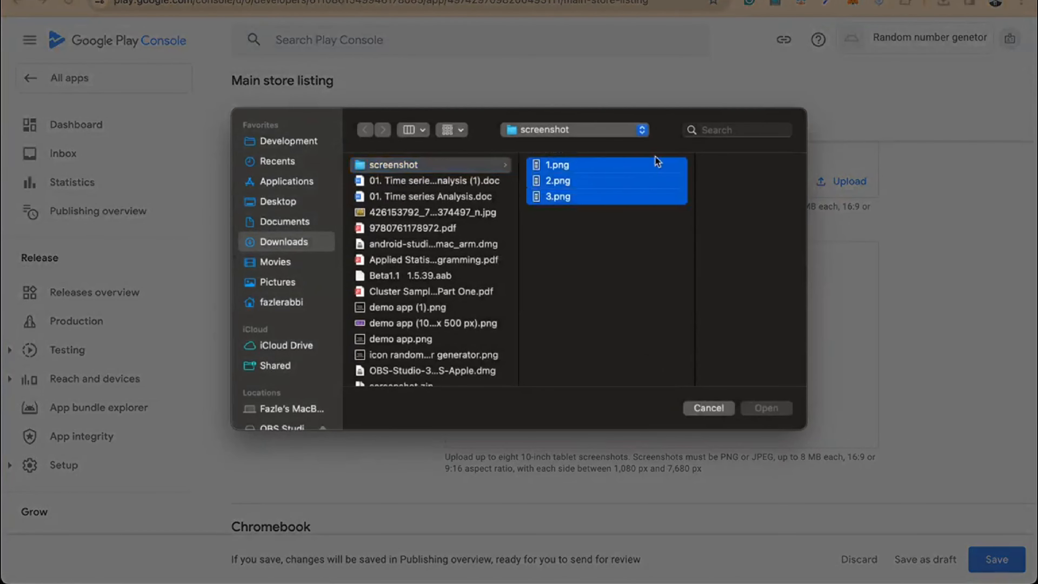
left_click(778, 412)
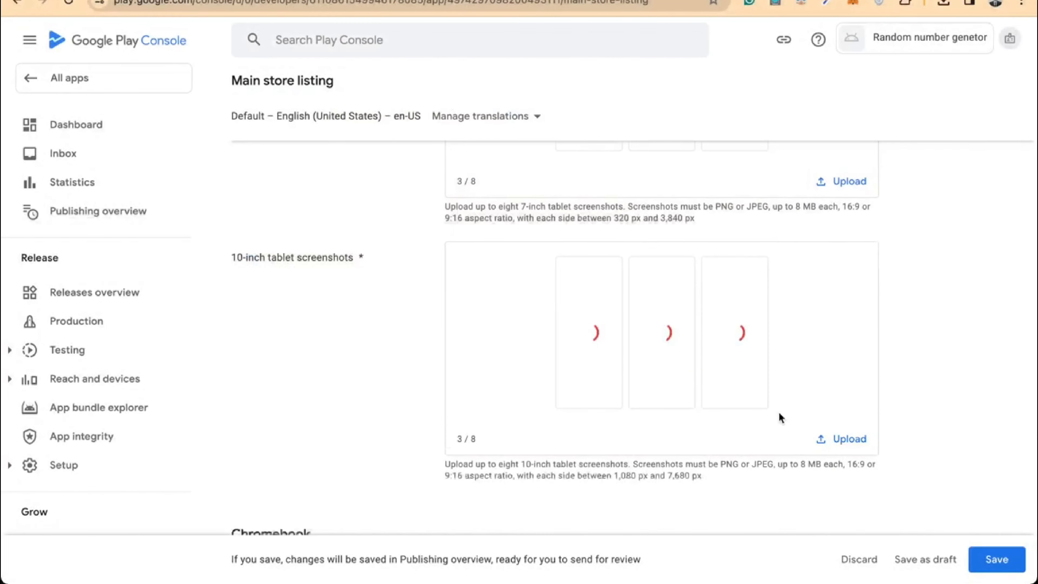
scroll(779, 411, "down", 2)
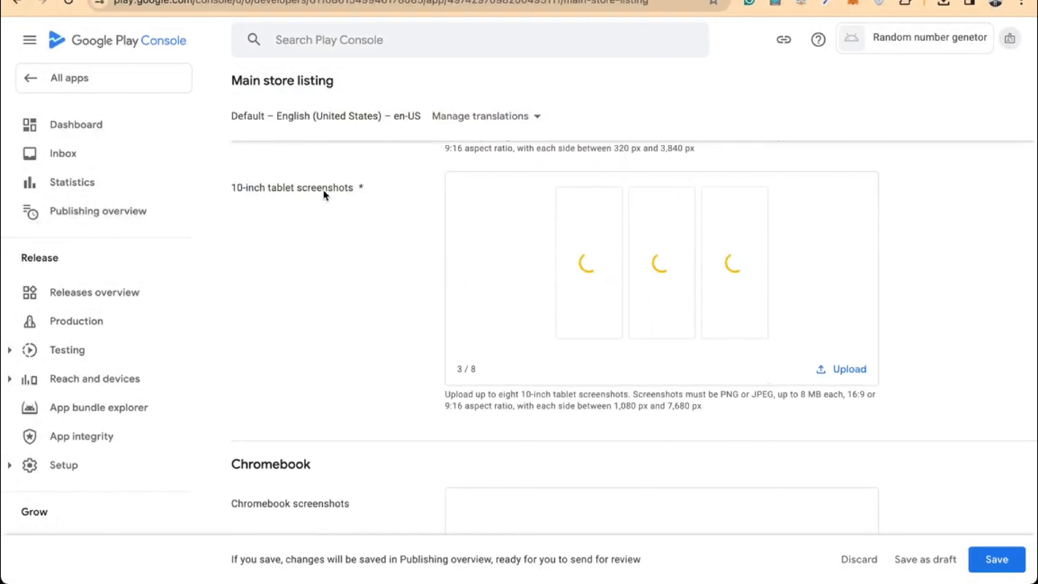
scroll(560, 315, "down", 6)
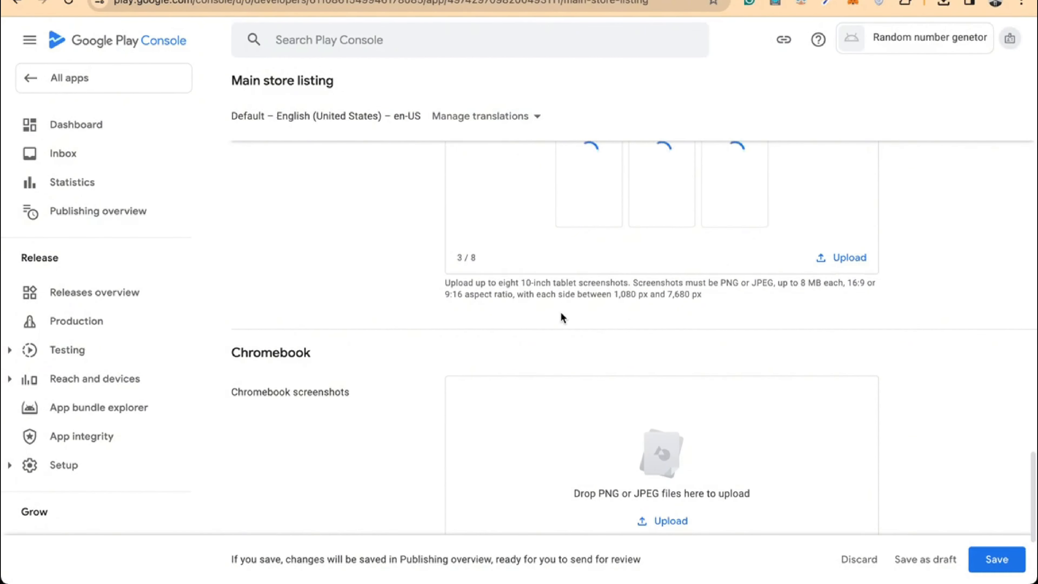
scroll(744, 301, "down", 2)
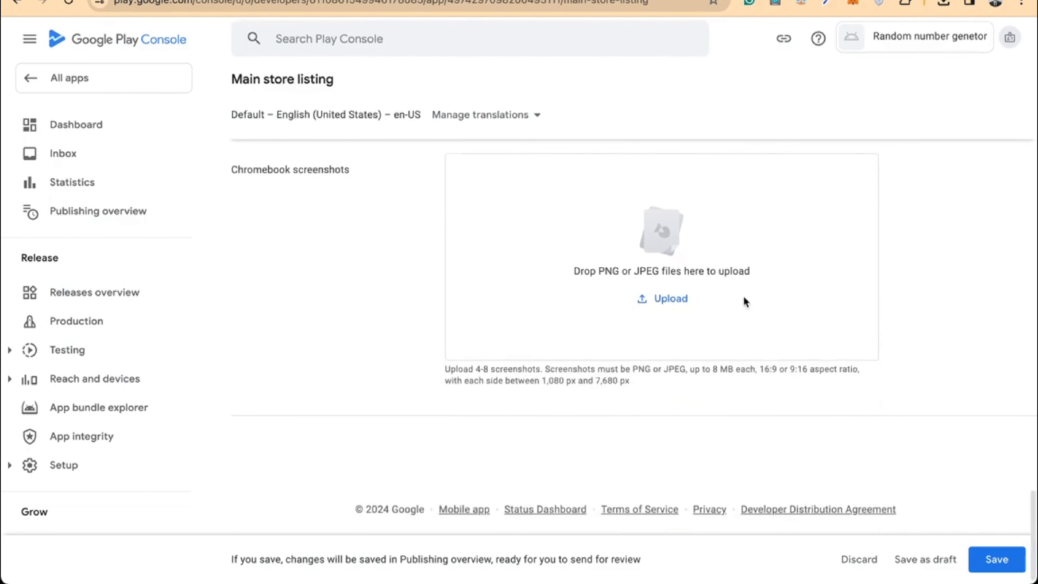
scroll(928, 298, "up", 4)
scroll(928, 299, "up", 15)
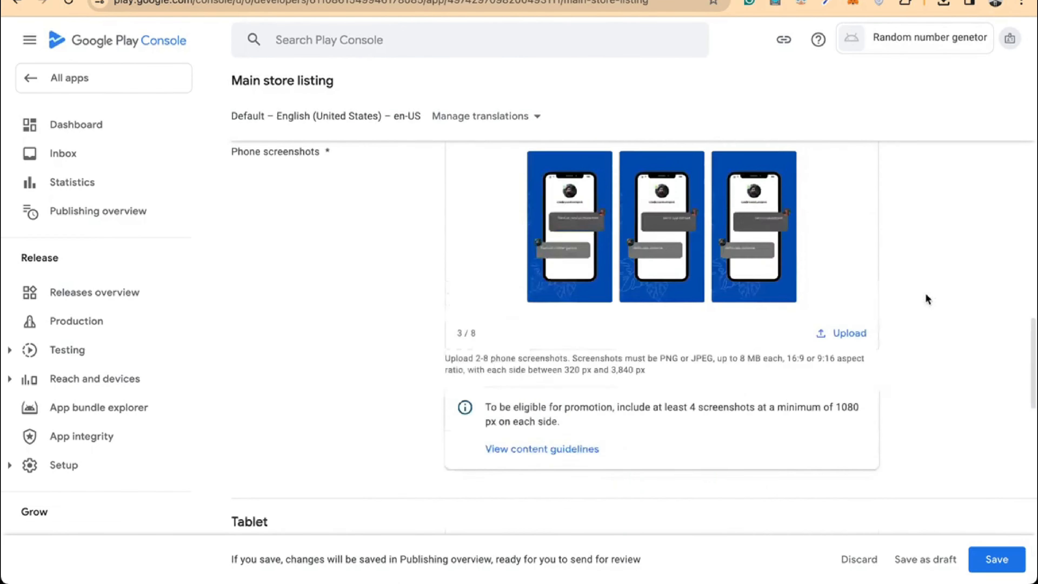
scroll(927, 297, "down", 15)
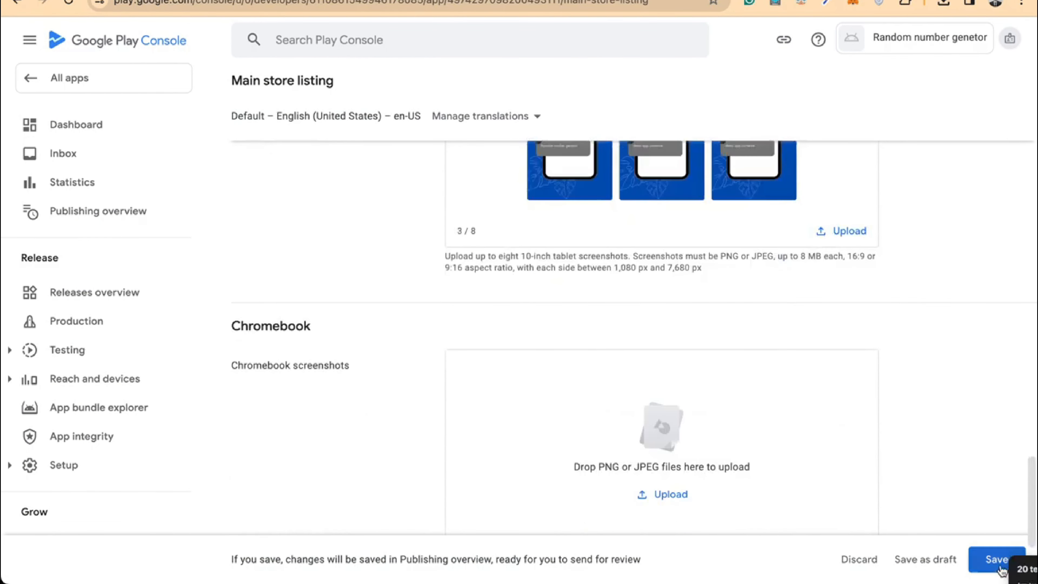
Save the main store listing changes
left_click(984, 555)
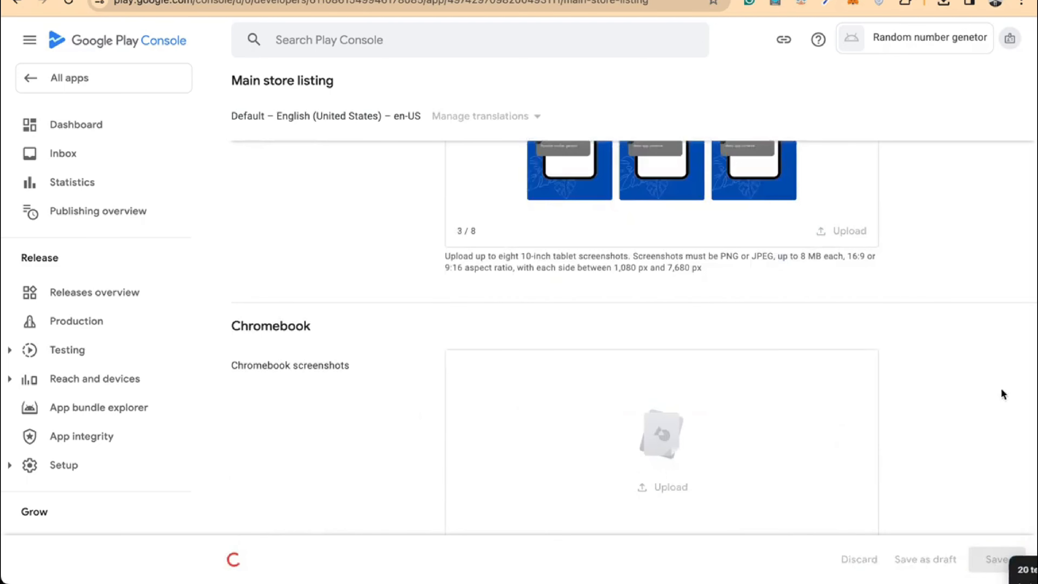
scroll(794, 386, "up", 20)
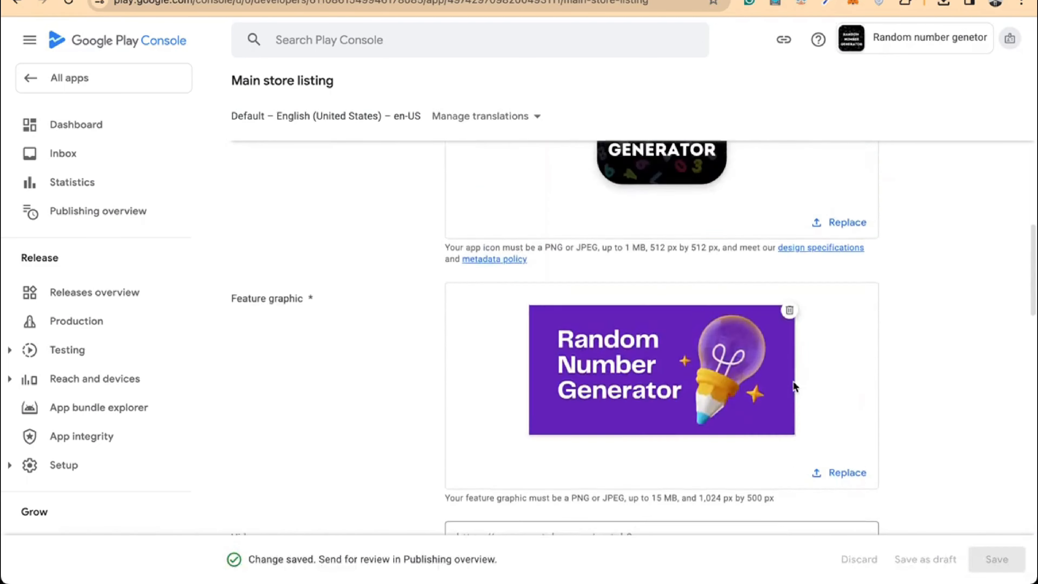
scroll(793, 381, "down", 1)
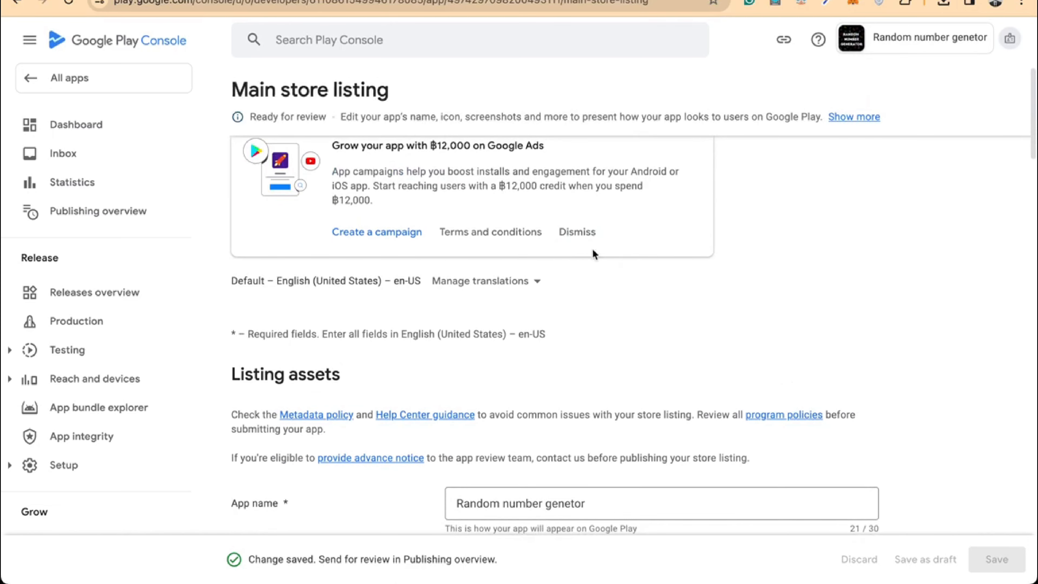
Dismiss the Google Ads promotion card on the store listing
left_click(583, 242)
scroll(747, 233, "down", 15)
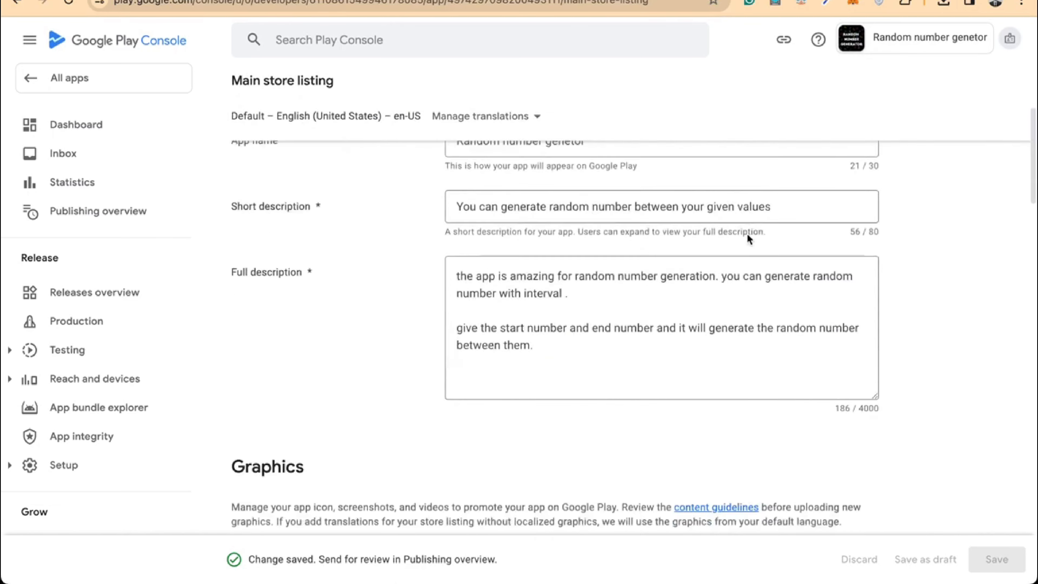
scroll(747, 234, "down", 5)
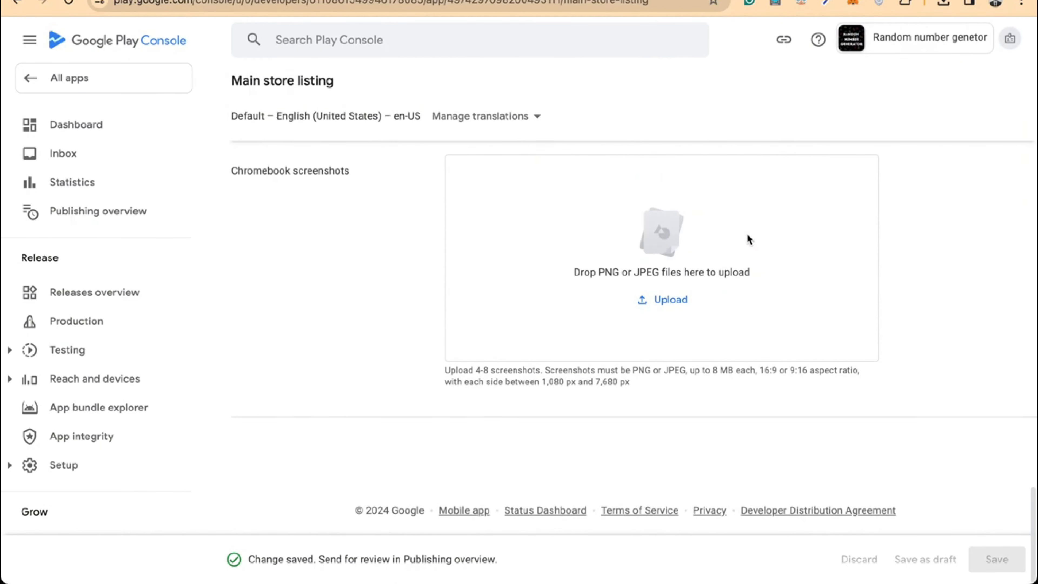
scroll(749, 239, "up", 10)
scroll(748, 238, "up", 1)
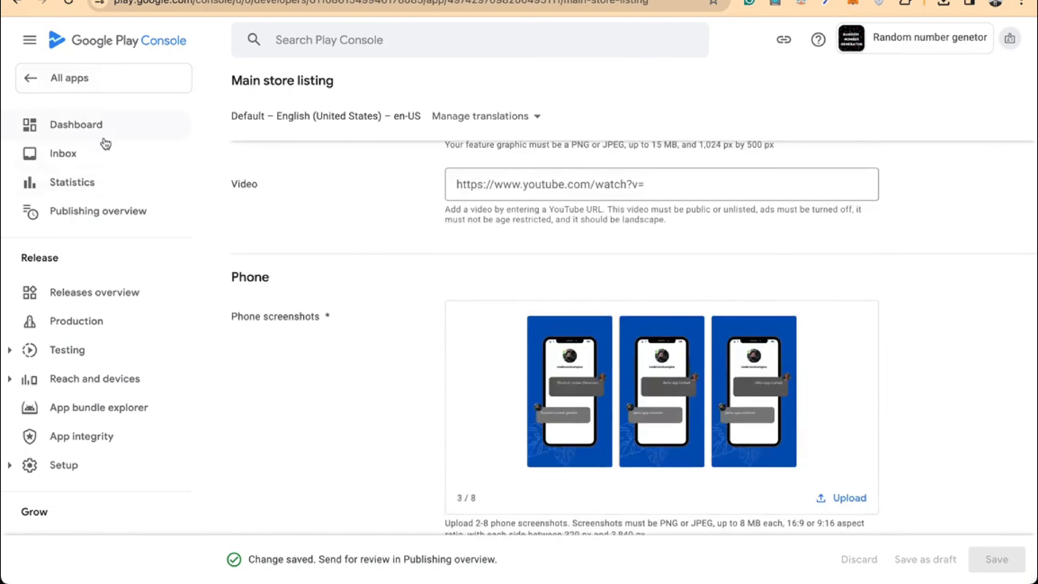
Open the Closed testing - Alpha track from Testing, hiding the intro card
left_click(75, 351)
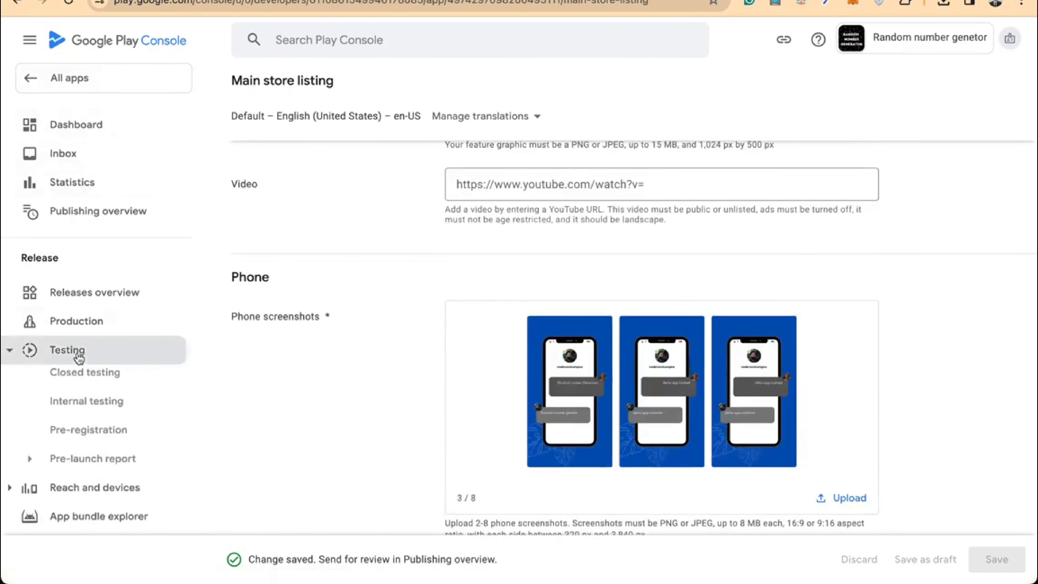
scroll(76, 358, "down", 2)
left_click(103, 312)
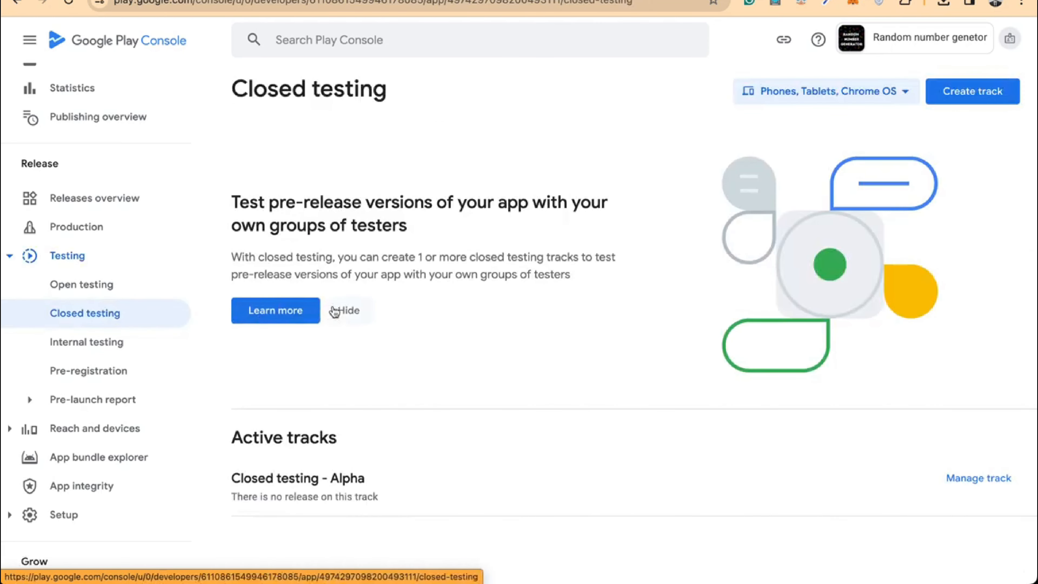
left_click(335, 311)
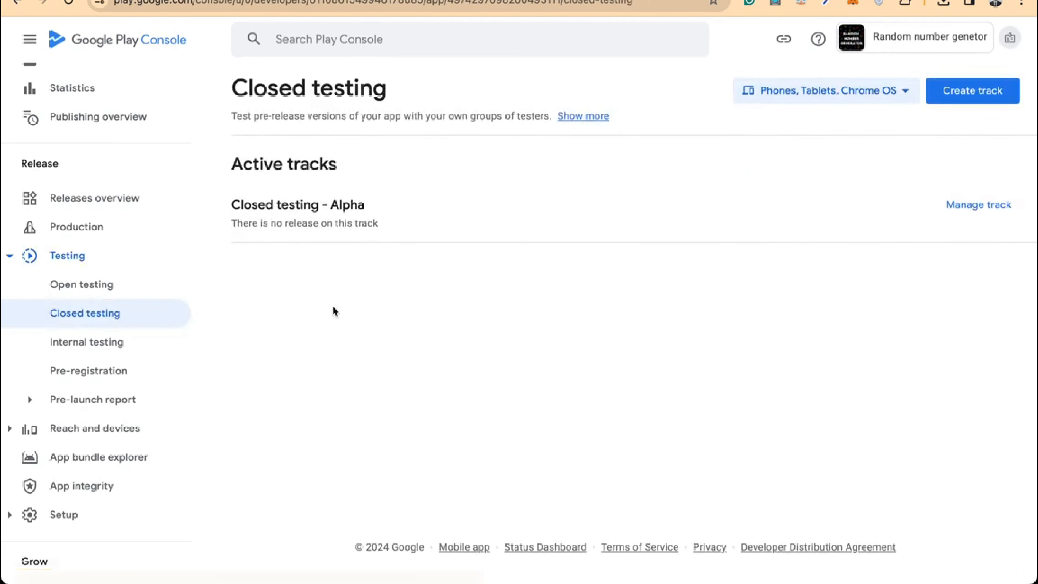
left_click(985, 206)
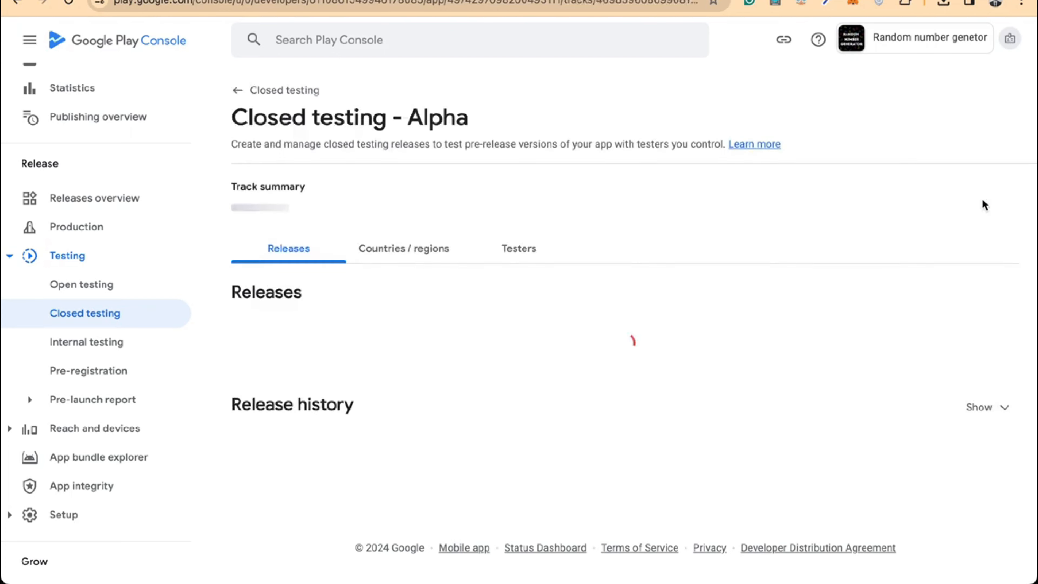
scroll(633, 383, "down", 1)
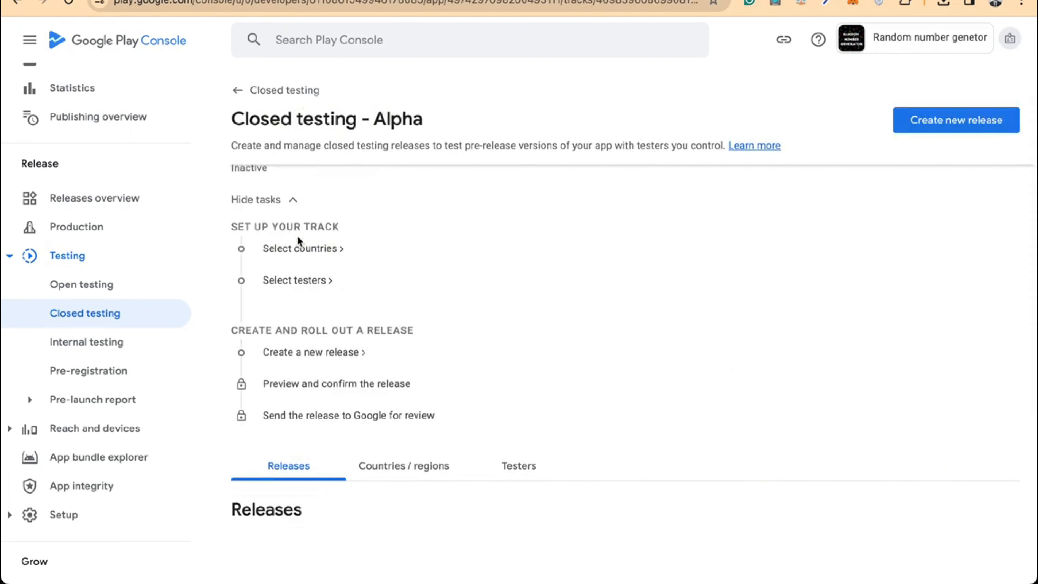
Make the Alpha track available in all 177 countries / regions and save
left_click(306, 251)
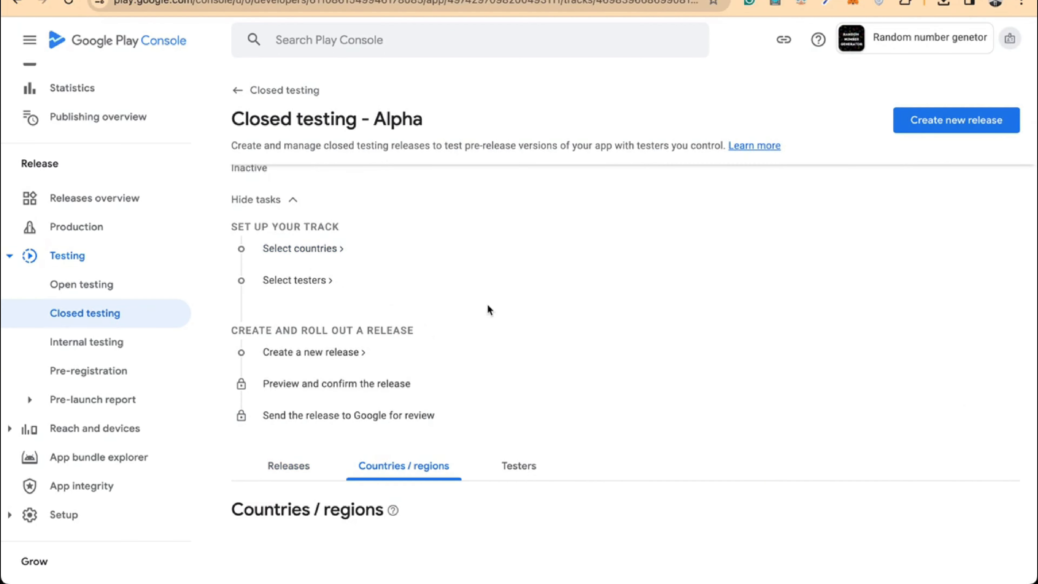
scroll(495, 368, "down", 5)
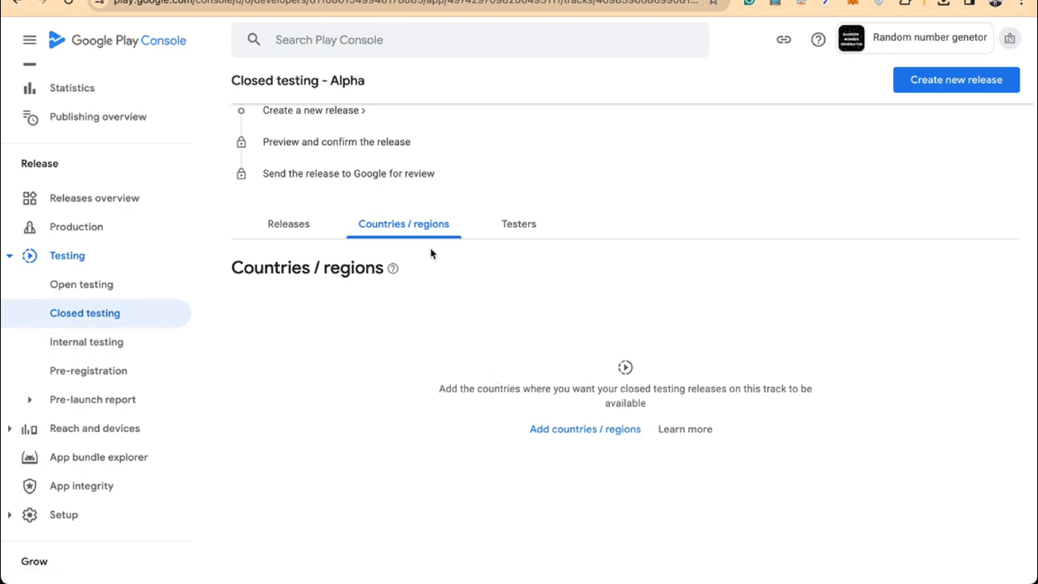
left_click(570, 429)
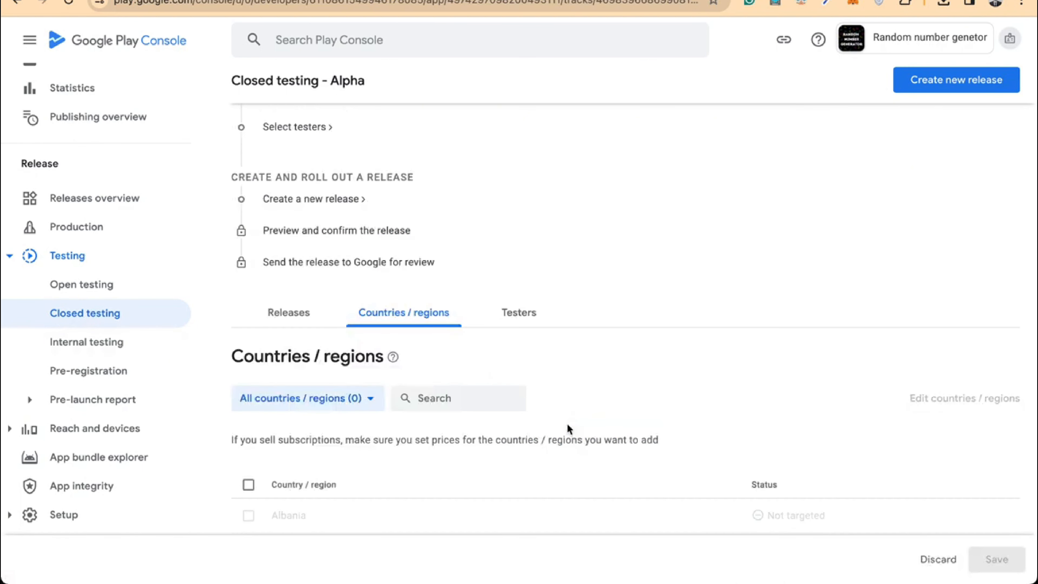
scroll(449, 387, "down", 1)
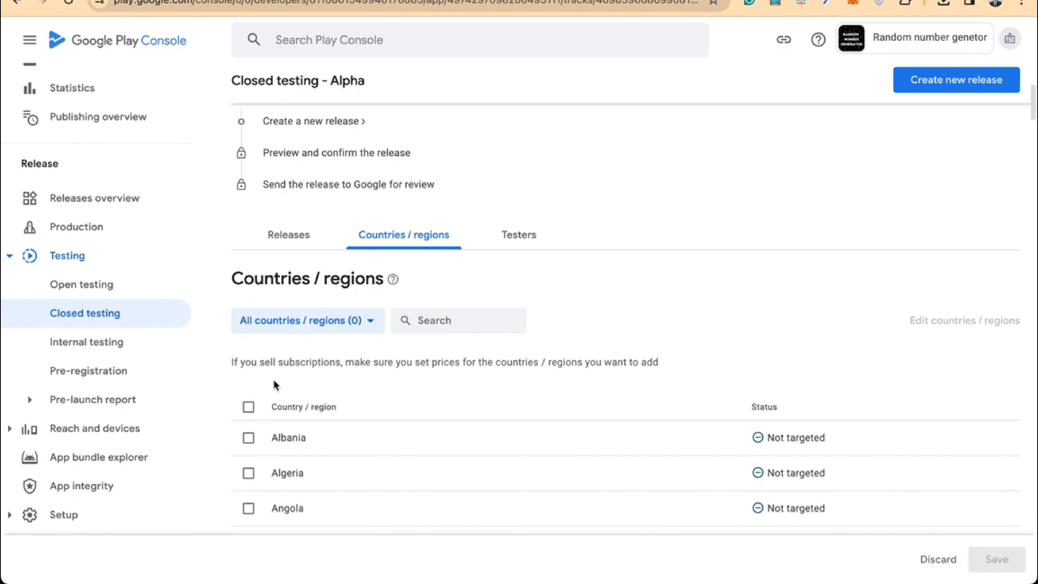
left_click(248, 407)
left_click(996, 558)
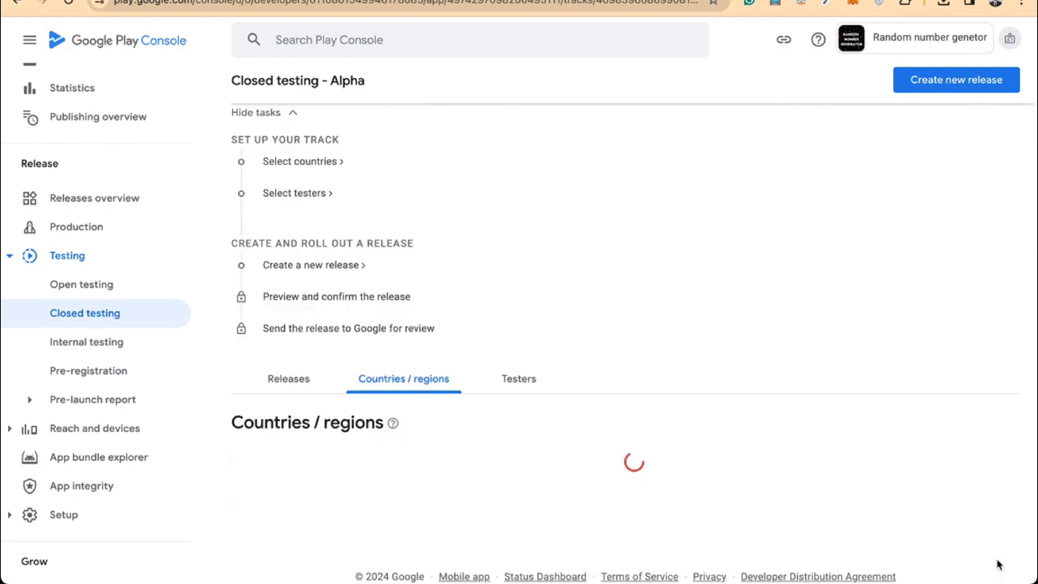
scroll(665, 378, "up", 3)
scroll(665, 378, "down", 1)
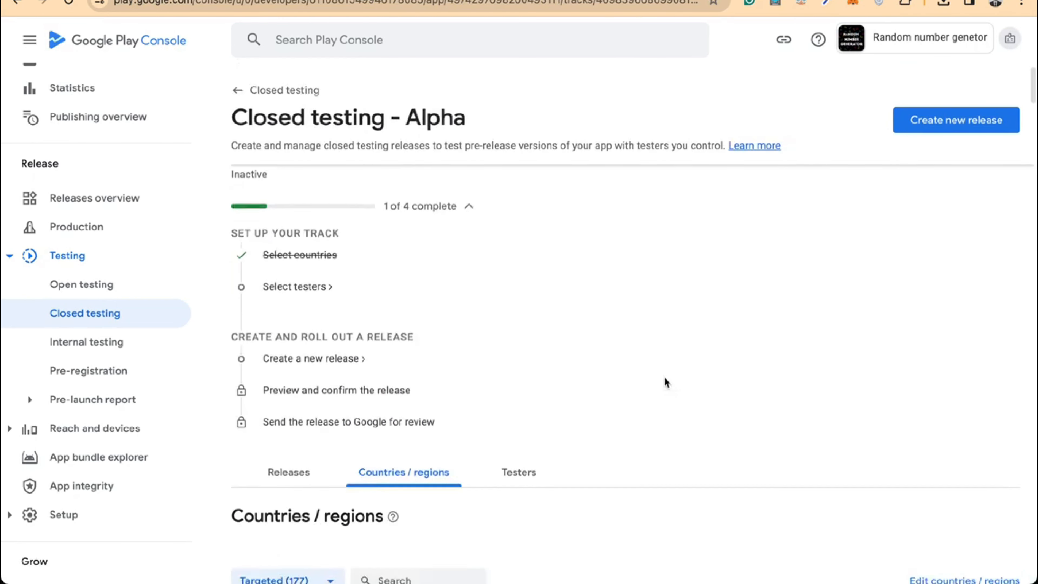
left_click(291, 273)
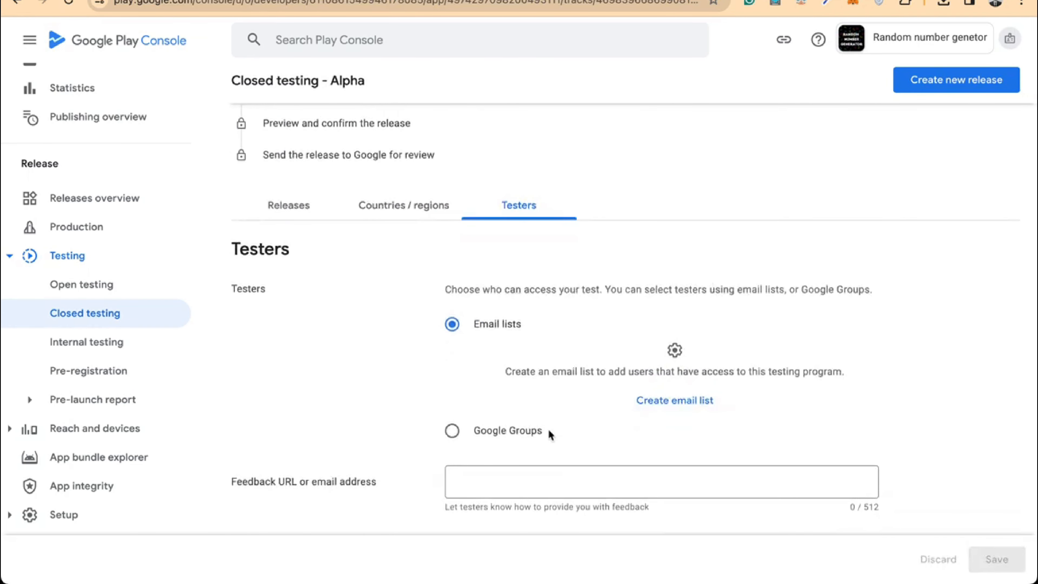
Start a new tester email list and enter its name
left_click(681, 406)
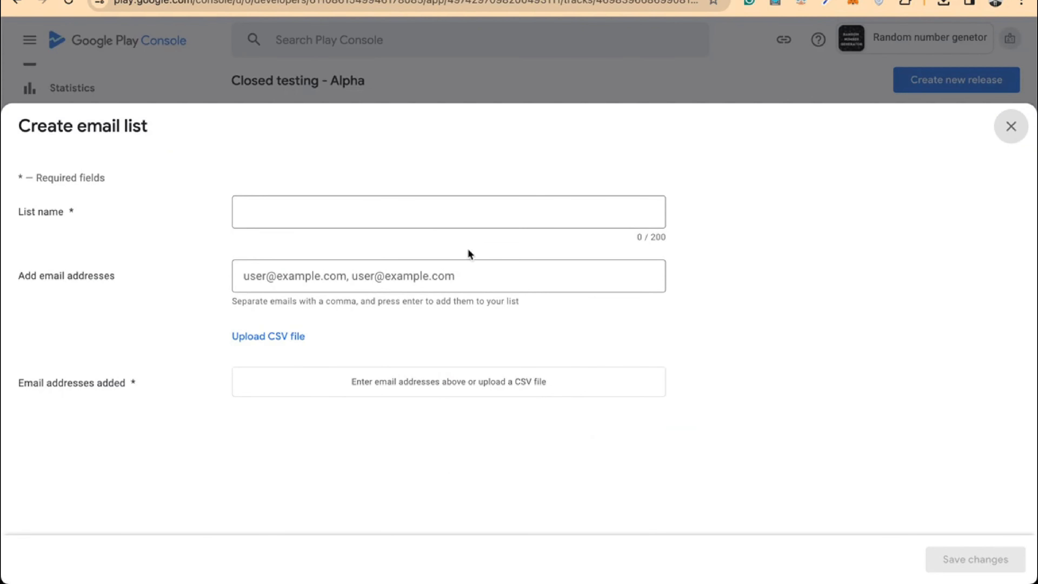
left_click(428, 216)
type("fazle4ar")
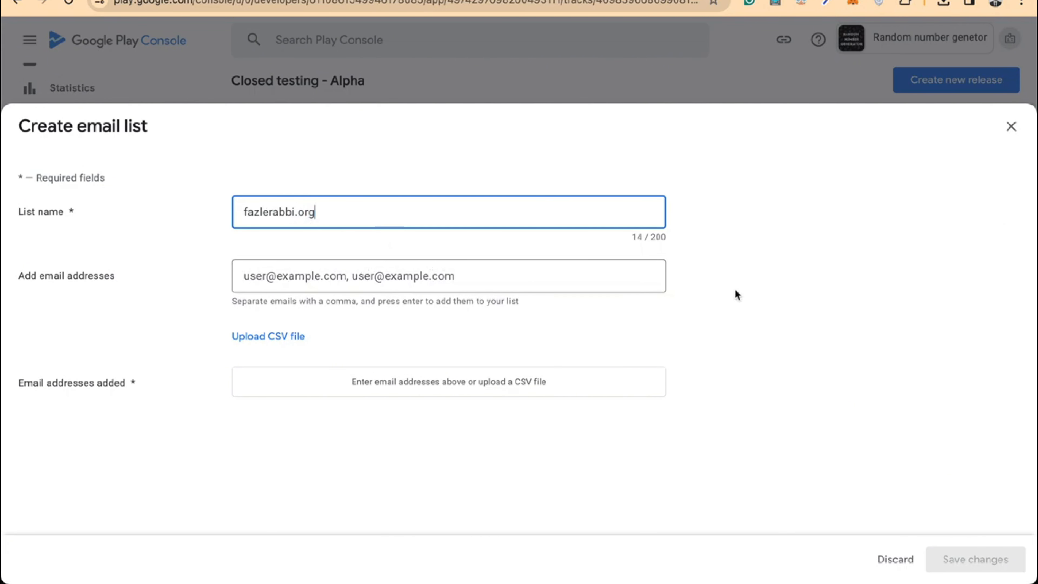
Import the 83 tester addresses from Tester - Sheet1.csv in Downloads
left_click(272, 337)
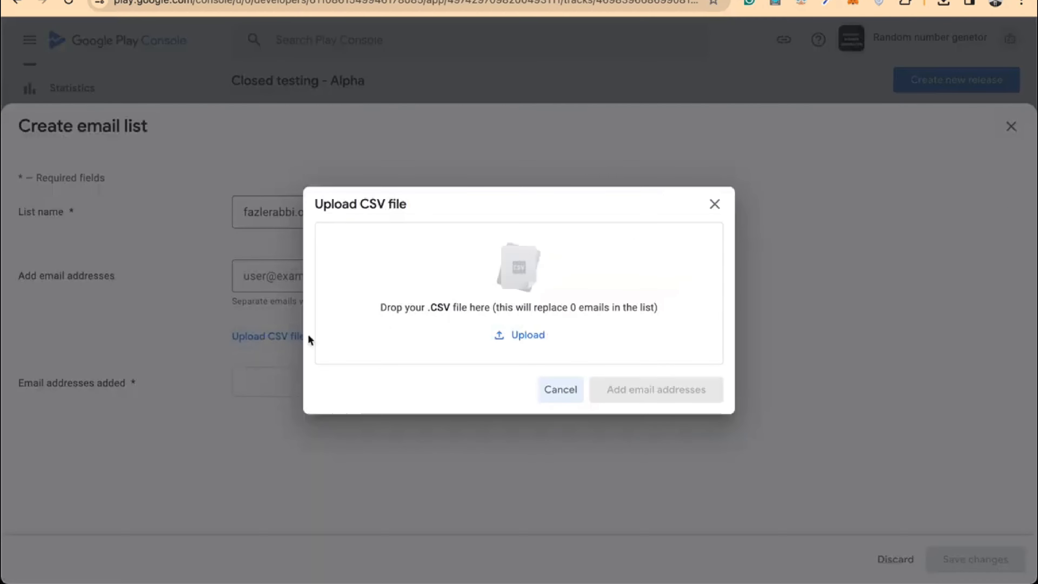
left_click(533, 340)
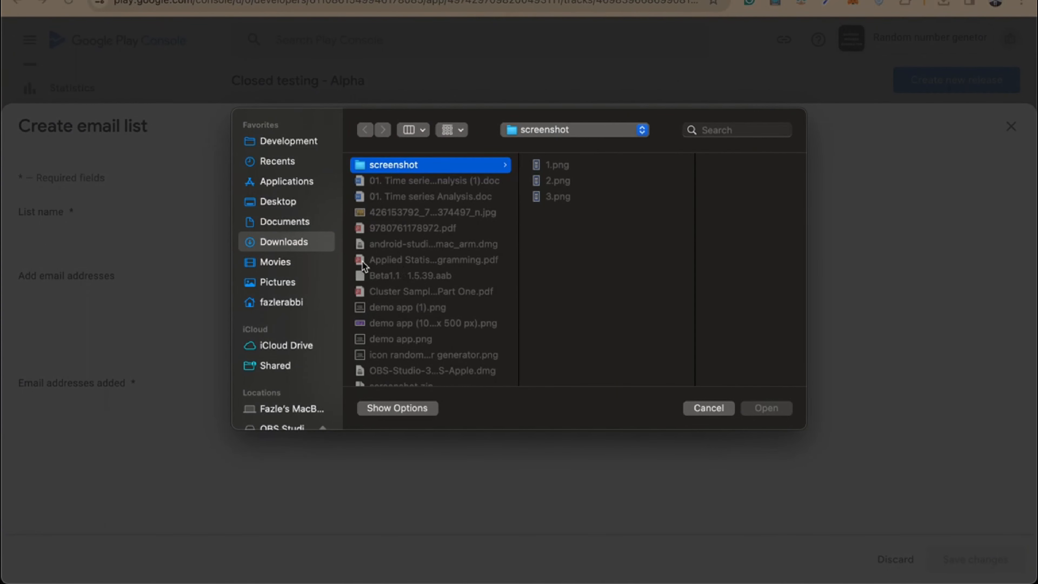
left_click(310, 139)
left_click(410, 168)
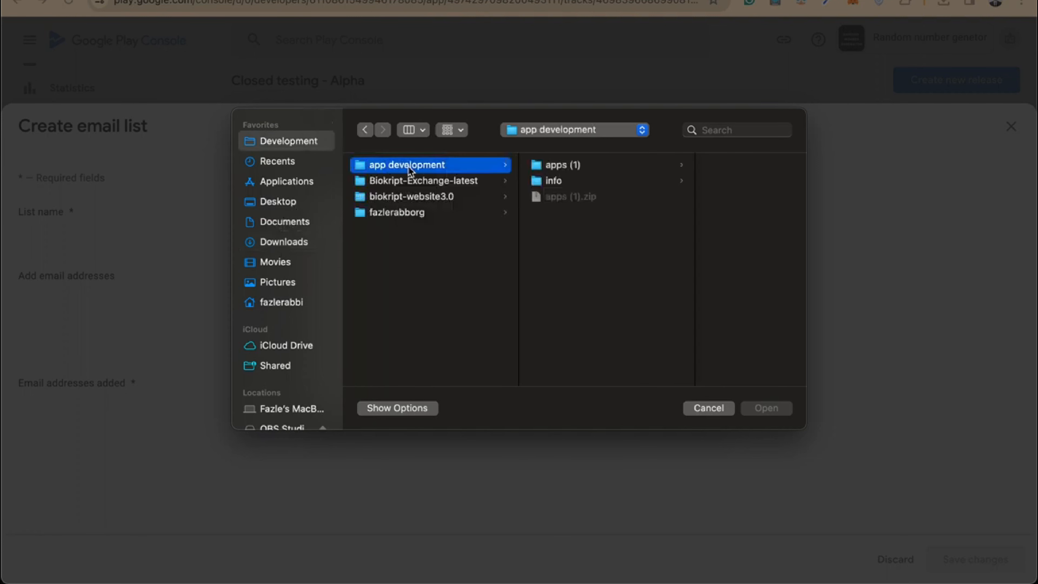
left_click(573, 184)
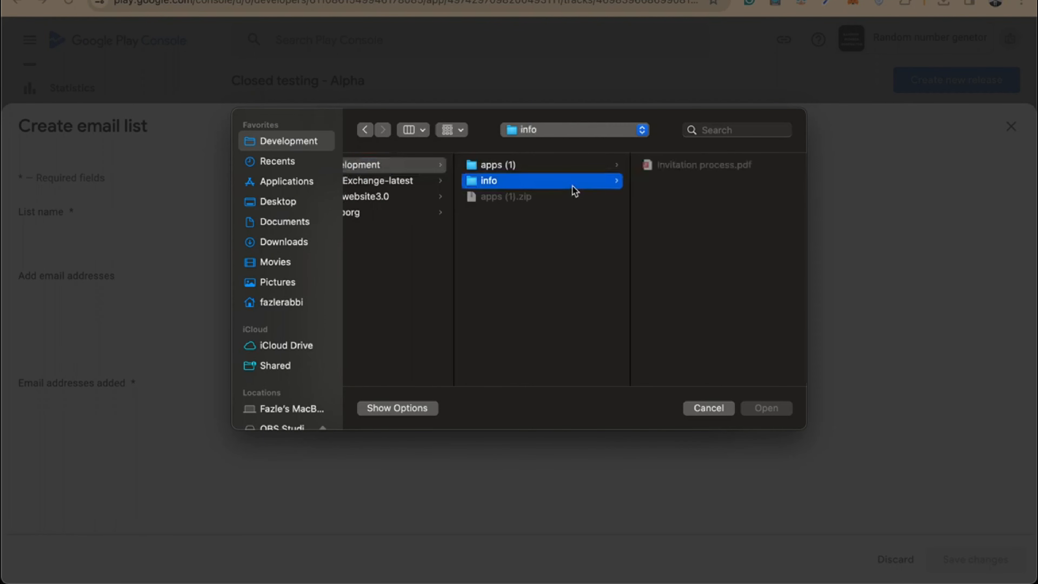
left_click(518, 168)
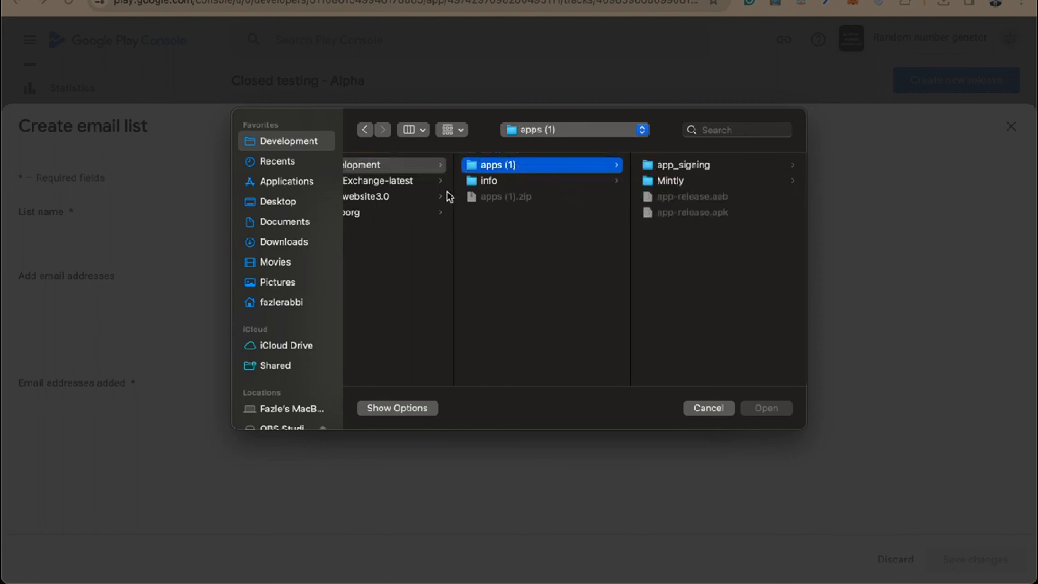
left_click(278, 243)
scroll(412, 211, "down", 6)
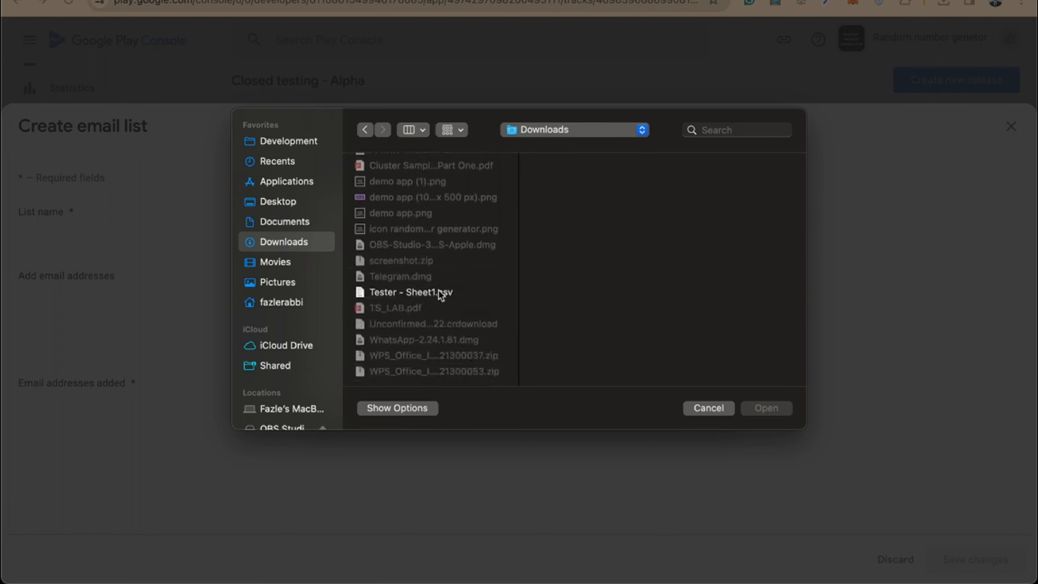
left_click(439, 291)
left_click(763, 408)
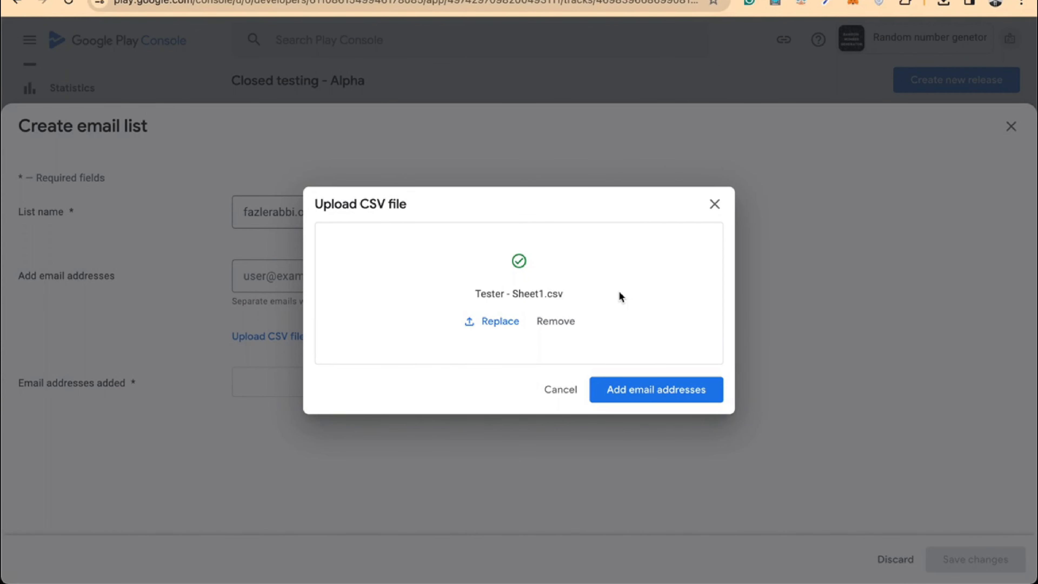
left_click(631, 391)
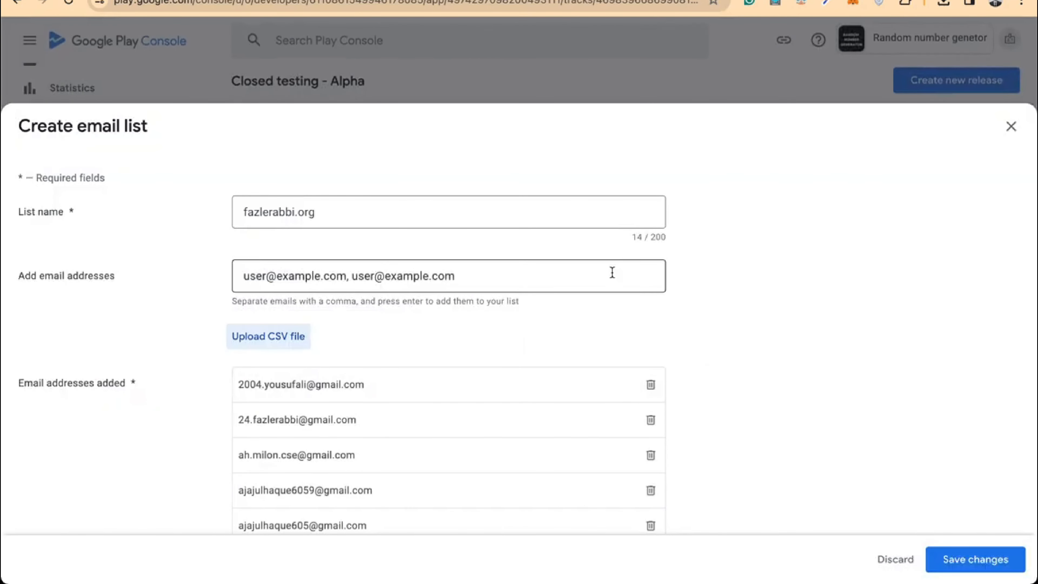
Save the new tester email list and confirm its creation
scroll(284, 414, "down", 20)
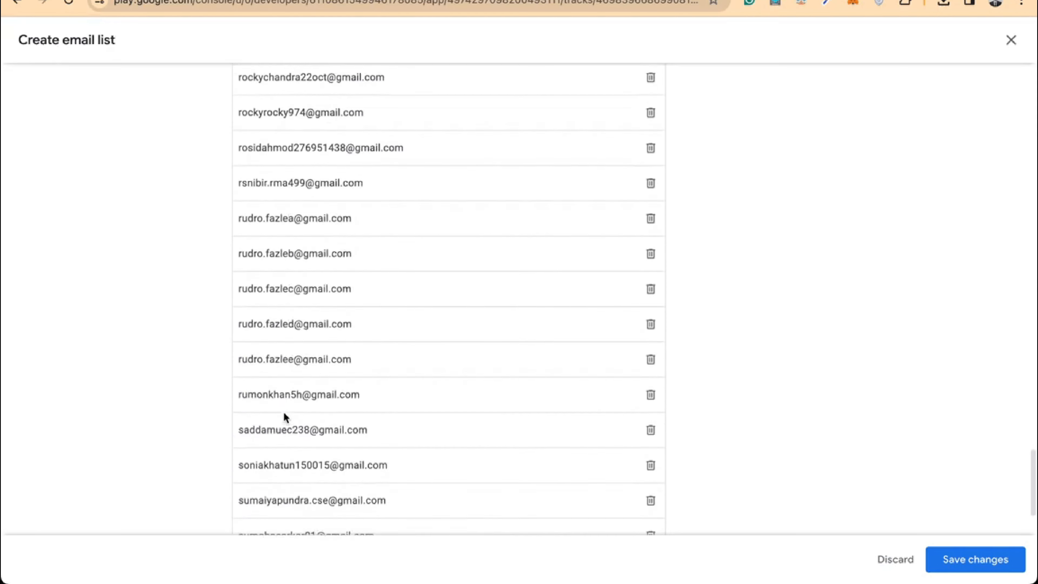
scroll(285, 417, "up", 20)
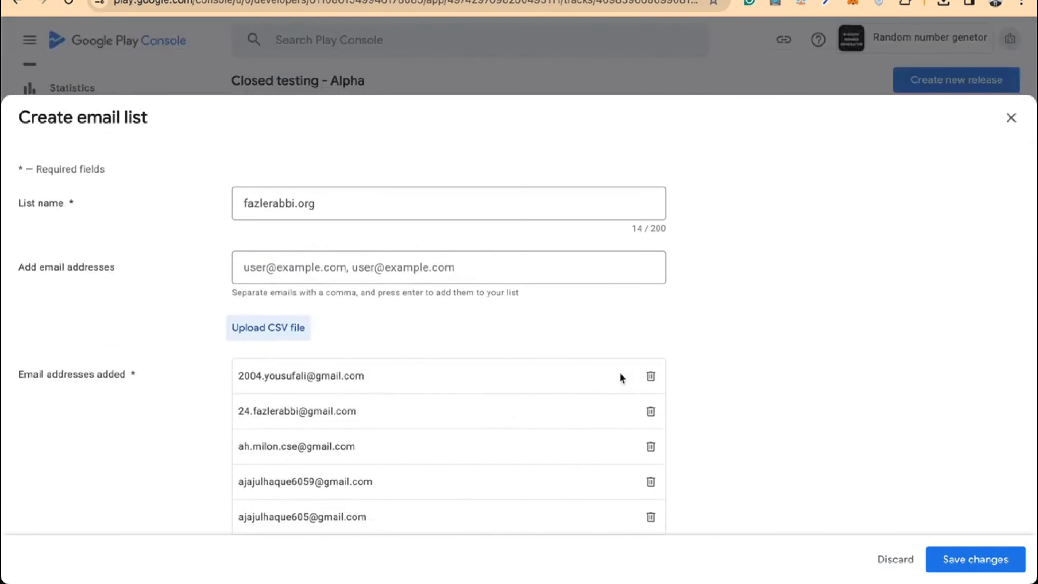
left_click(1009, 566)
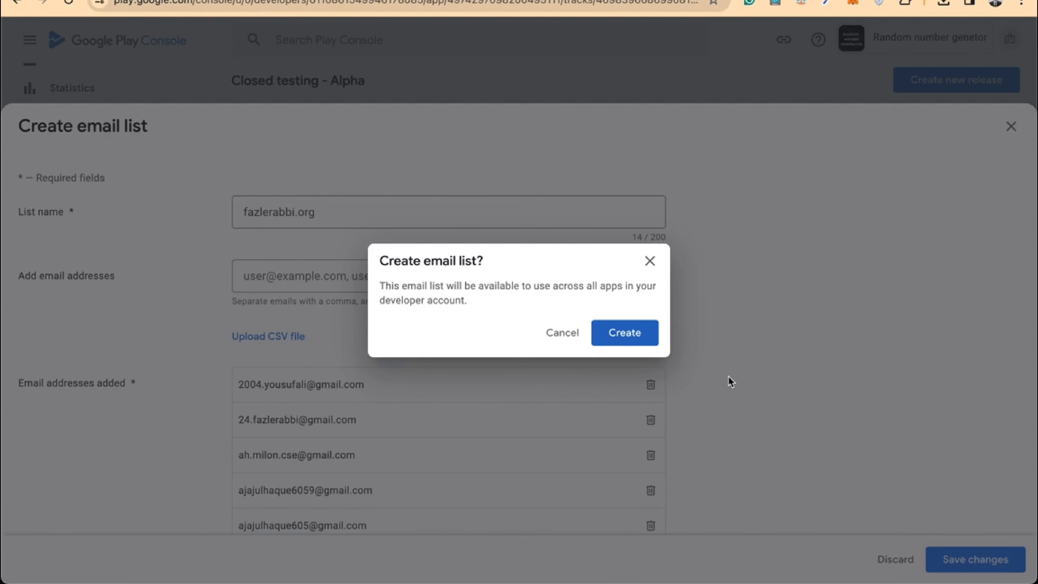
left_click(622, 332)
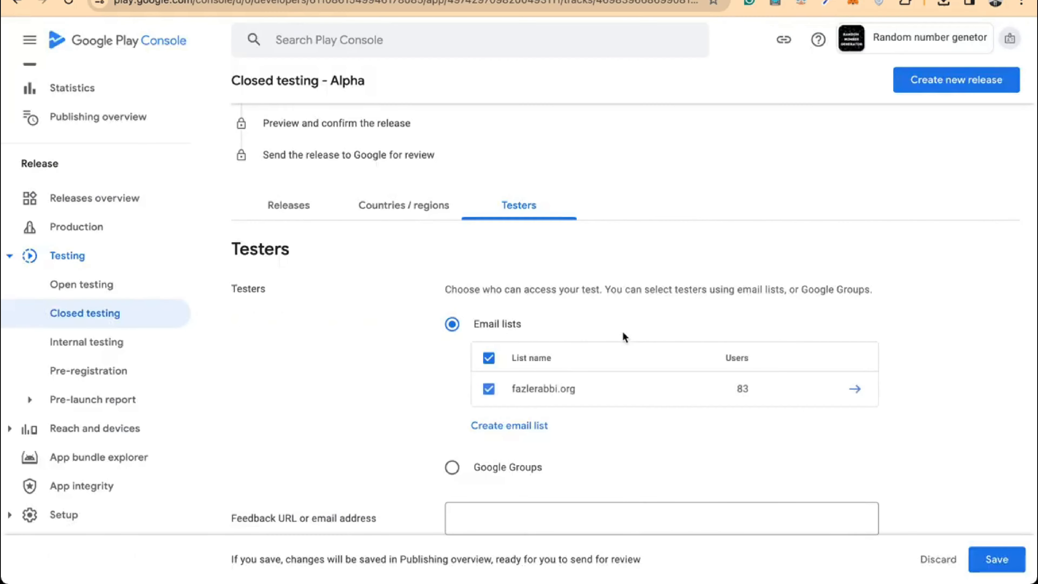
Save the Alpha track's tester selection, bringing its setup to 2 of 4 complete
scroll(590, 428, "down", 8)
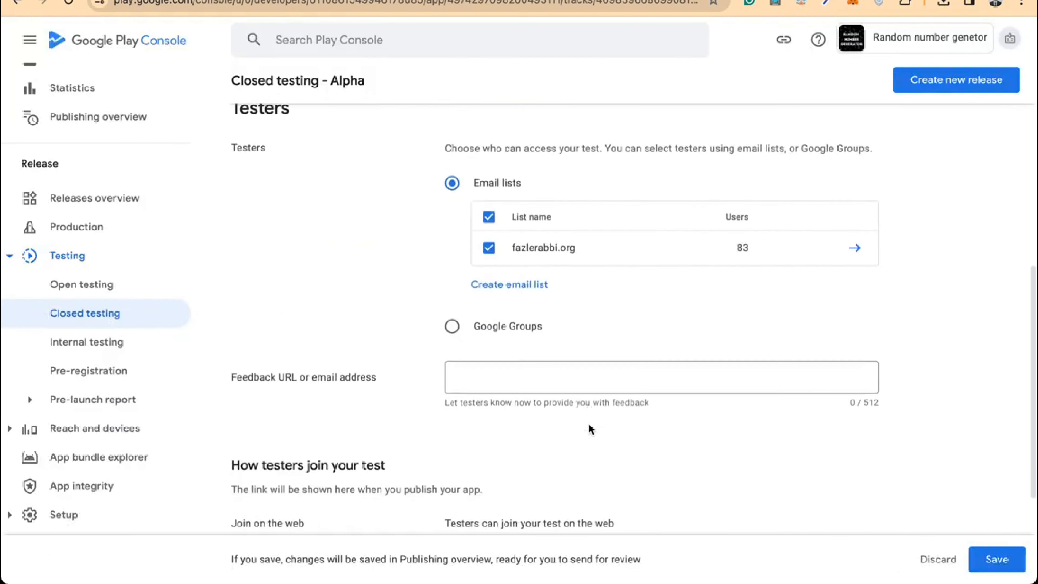
scroll(590, 428, "up", 2)
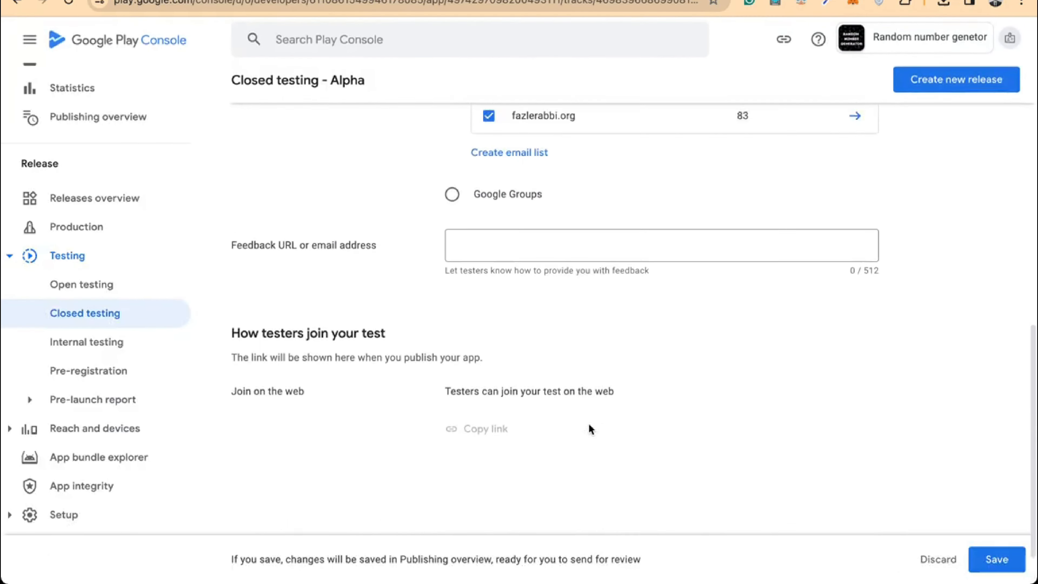
left_click(997, 559)
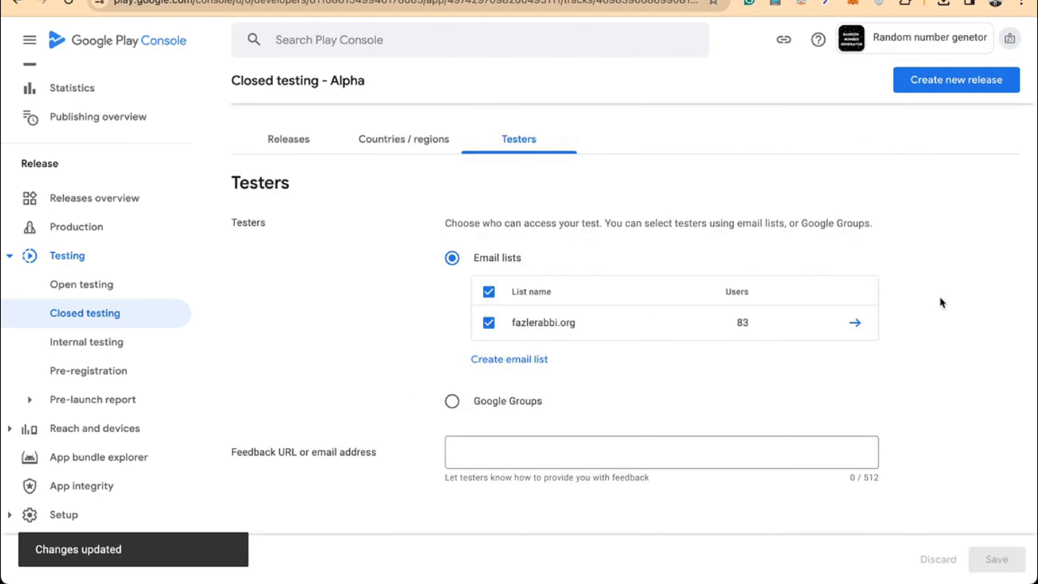
scroll(941, 303, "up", 8)
scroll(732, 292, "down", 2)
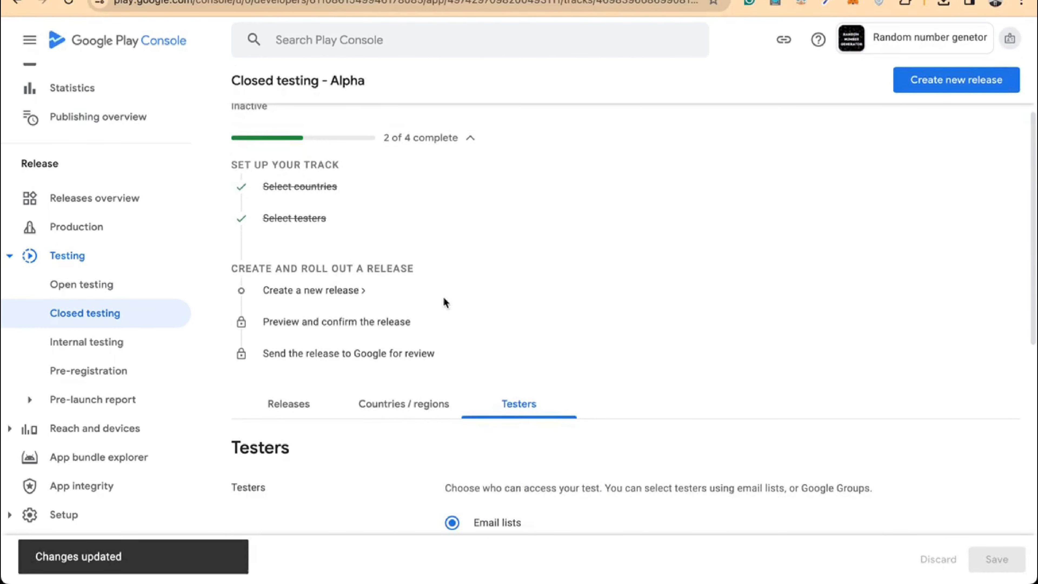
scroll(727, 313, "down", 1)
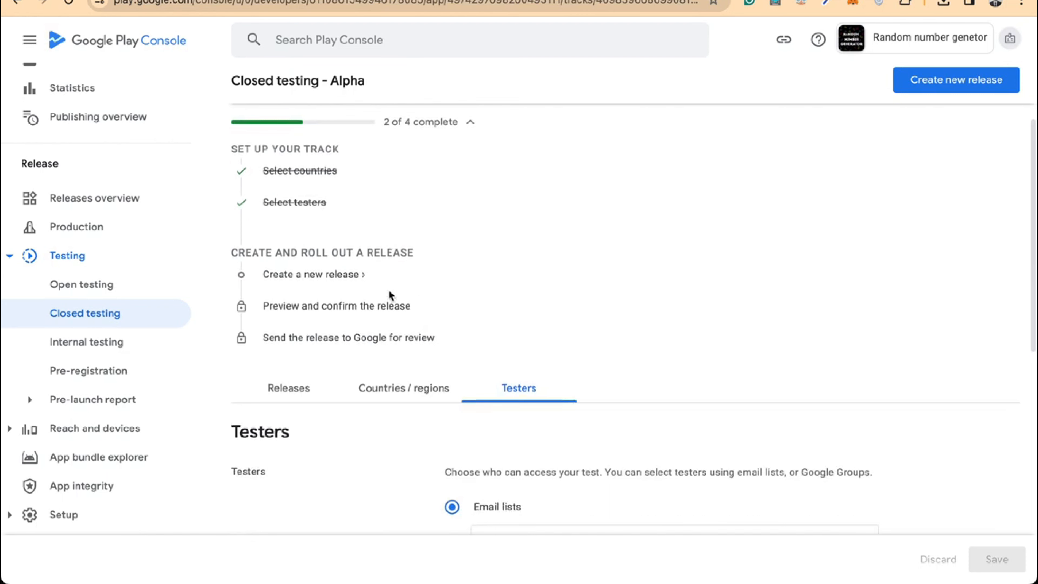
Start creating a new closed testing release
left_click(342, 280)
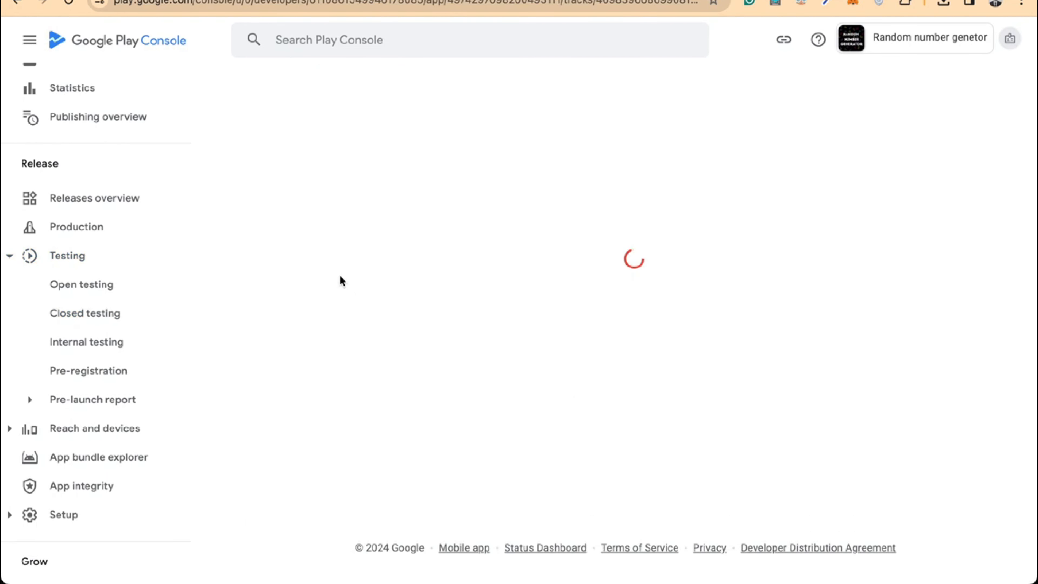
scroll(529, 320, "down", 2)
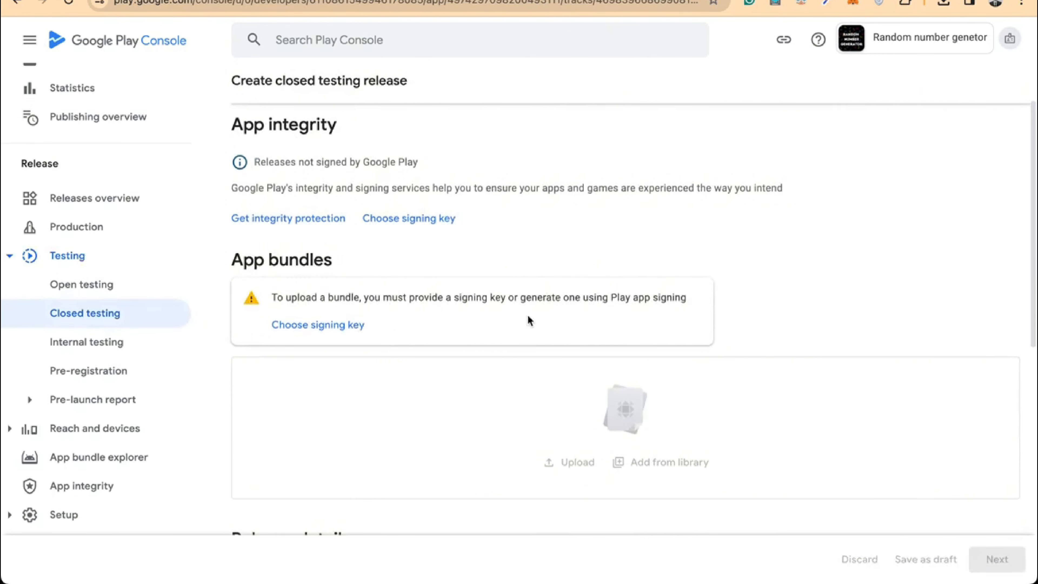
scroll(474, 238, "down", 1)
scroll(480, 241, "up", 1)
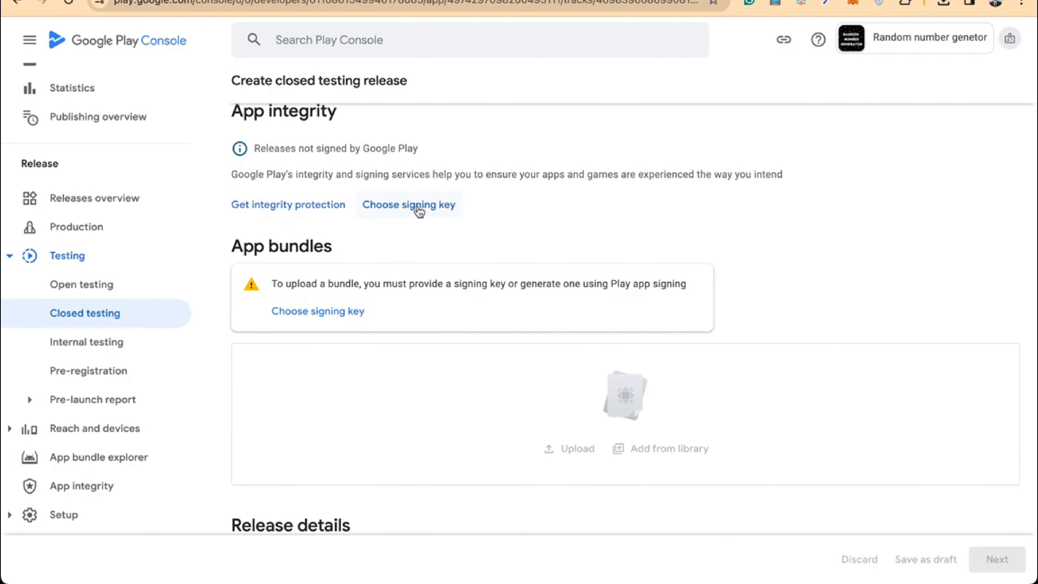
Use a Google-generated app signing key for the release
left_click(417, 208)
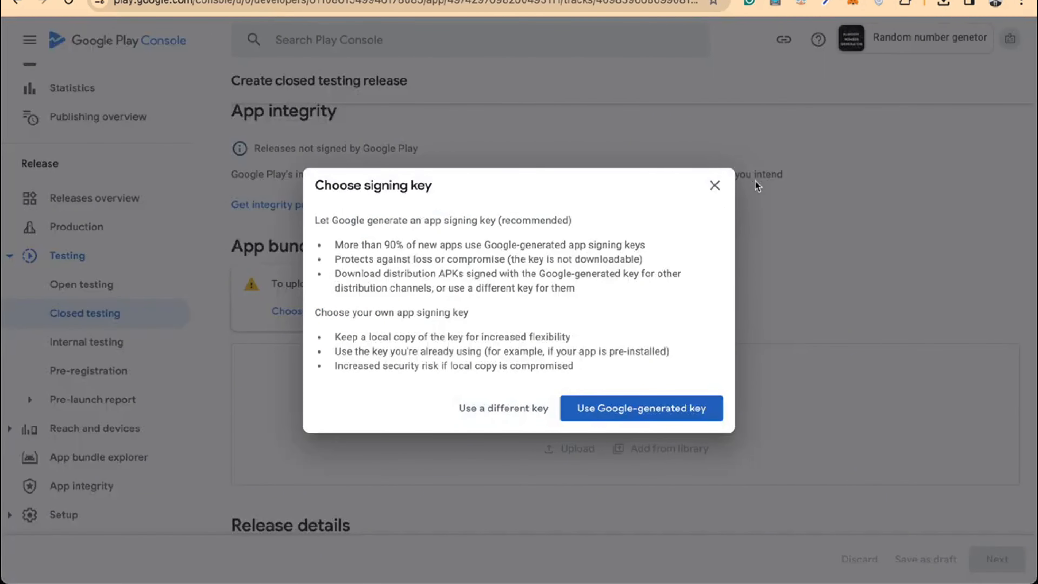
left_click(598, 418)
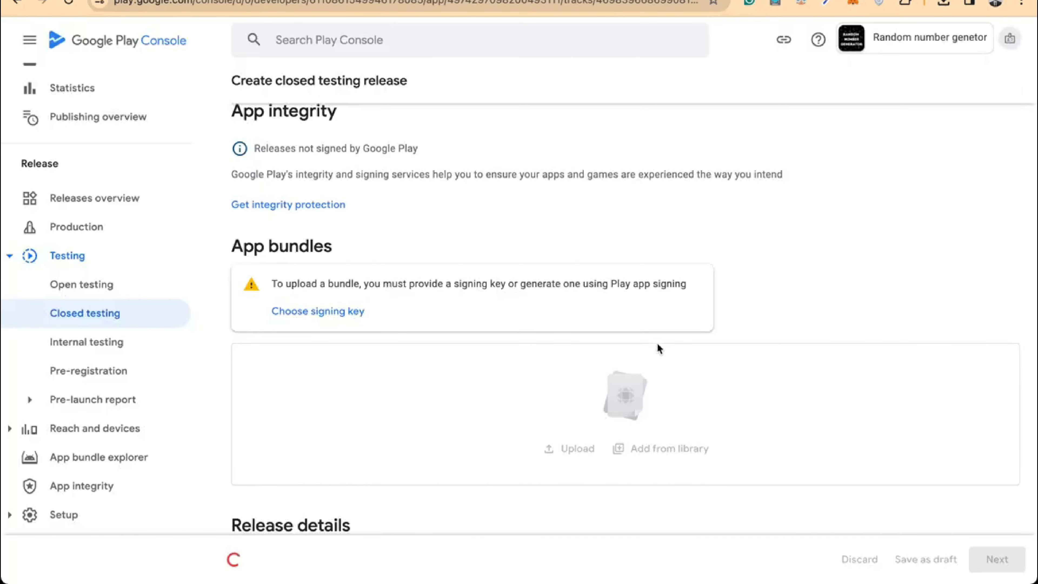
scroll(694, 289, "down", 2)
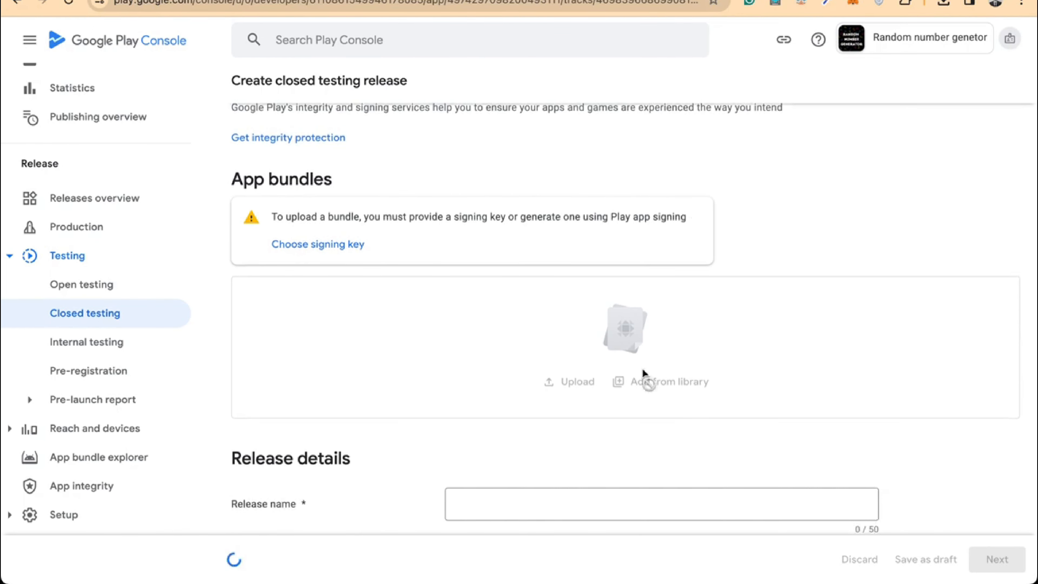
scroll(466, 426, "down", 4)
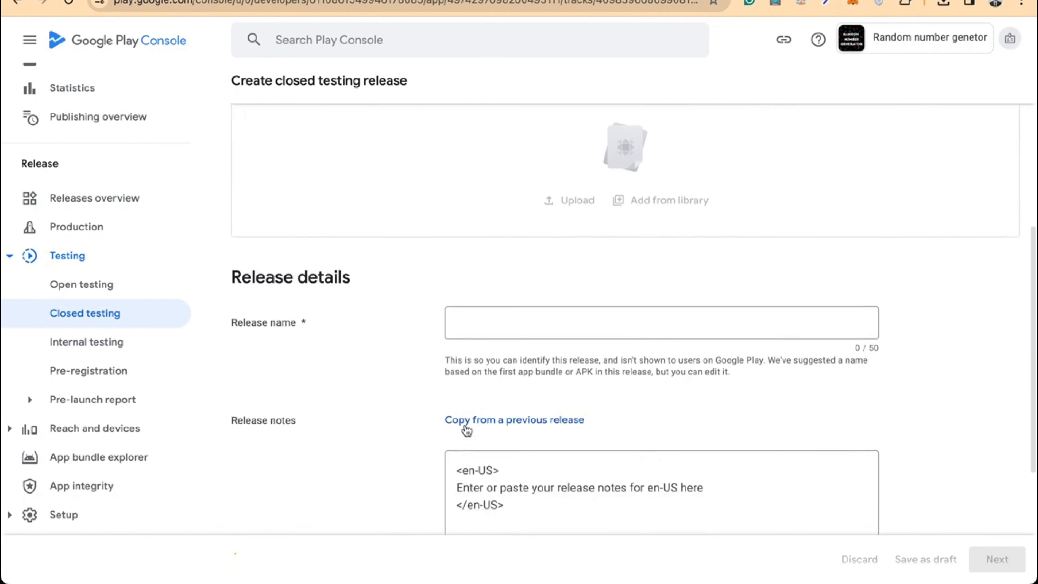
scroll(466, 428, "down", 3)
scroll(465, 424, "up", 1)
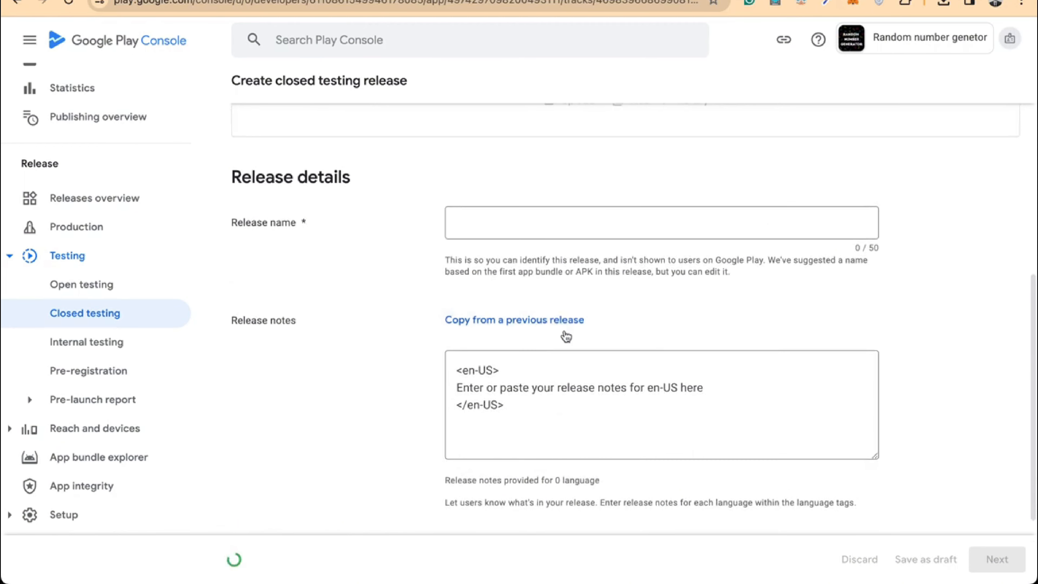
Enter 'Initial release' as the release name
left_click(512, 230)
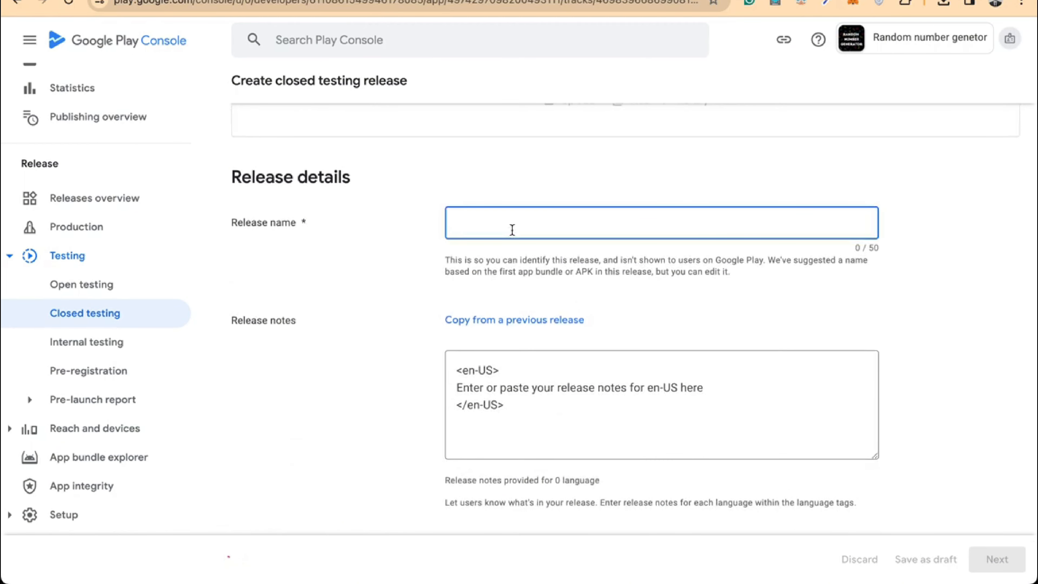
type("1")
type("nitial")
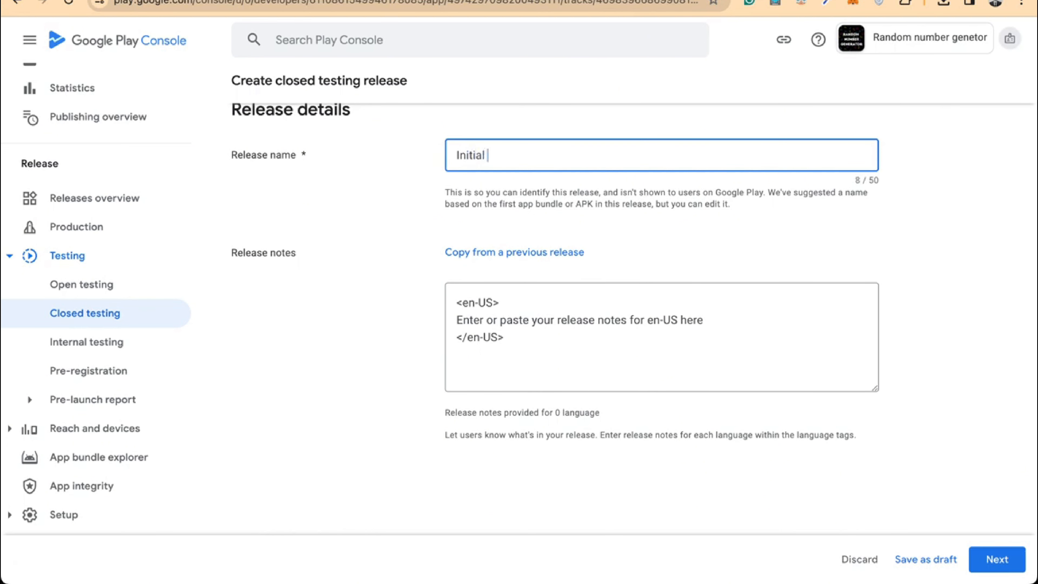
type(" release")
scroll(492, 240, "up", 5)
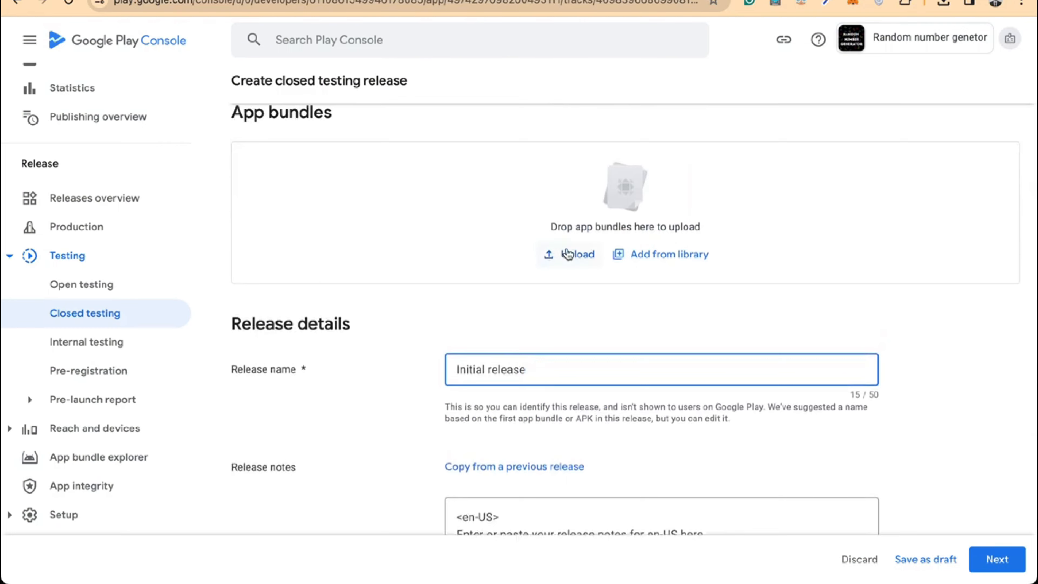
Upload app-release.aab from the RandomNumberPicker project's app release folder
left_click(568, 254)
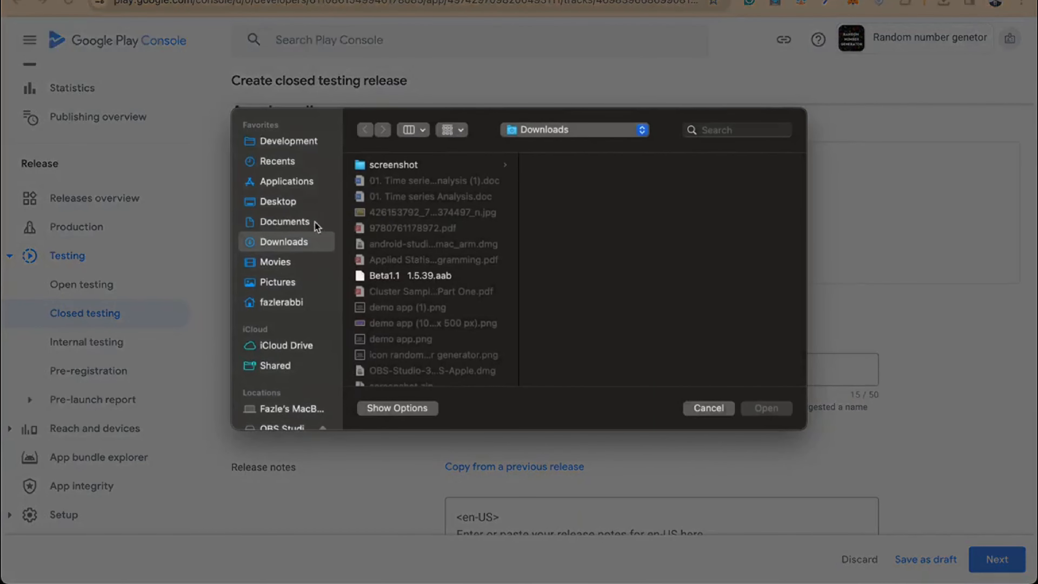
left_click(285, 144)
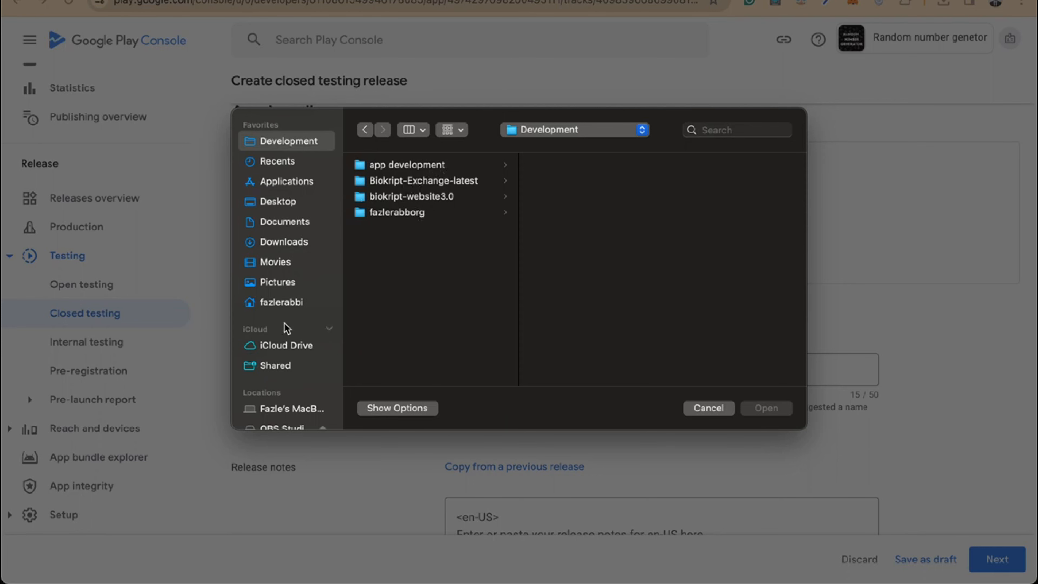
left_click(299, 304)
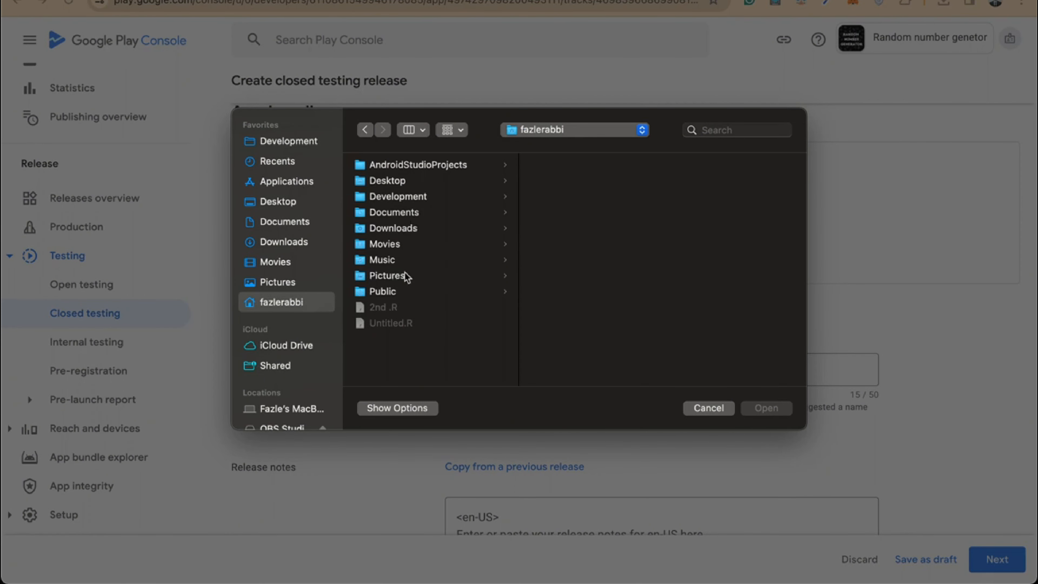
left_click(417, 166)
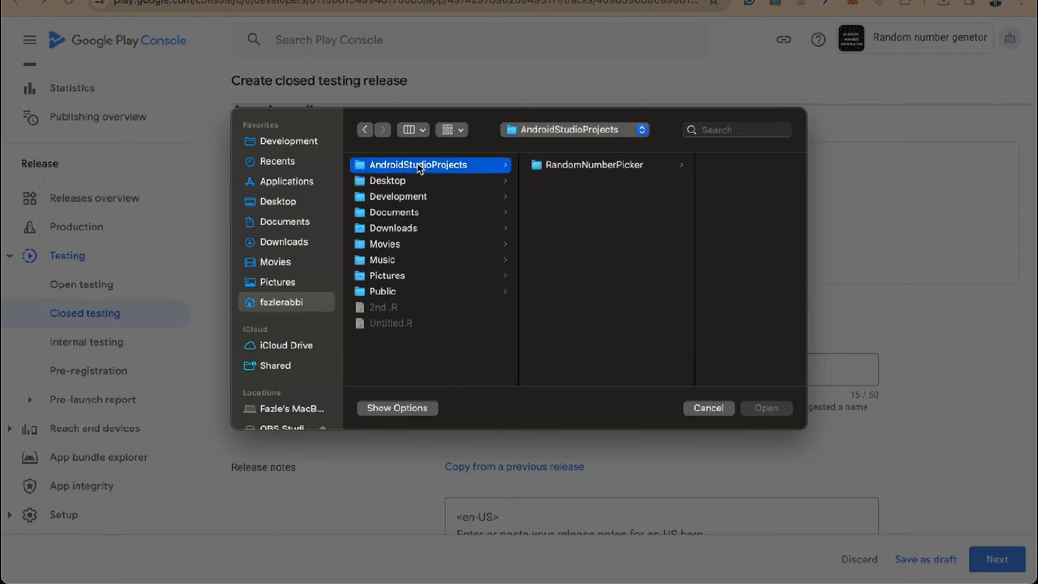
left_click(579, 167)
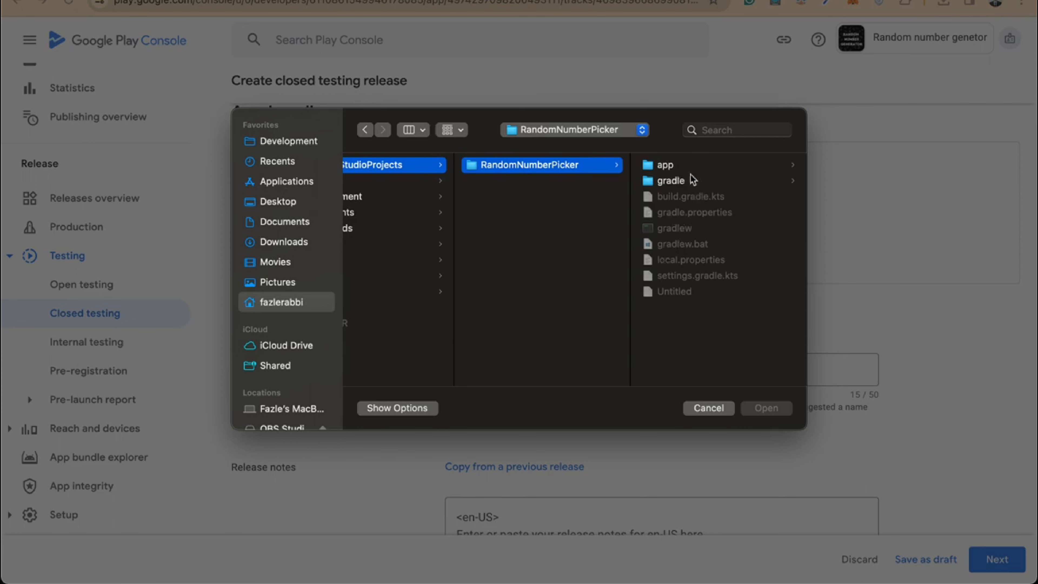
left_click(690, 166)
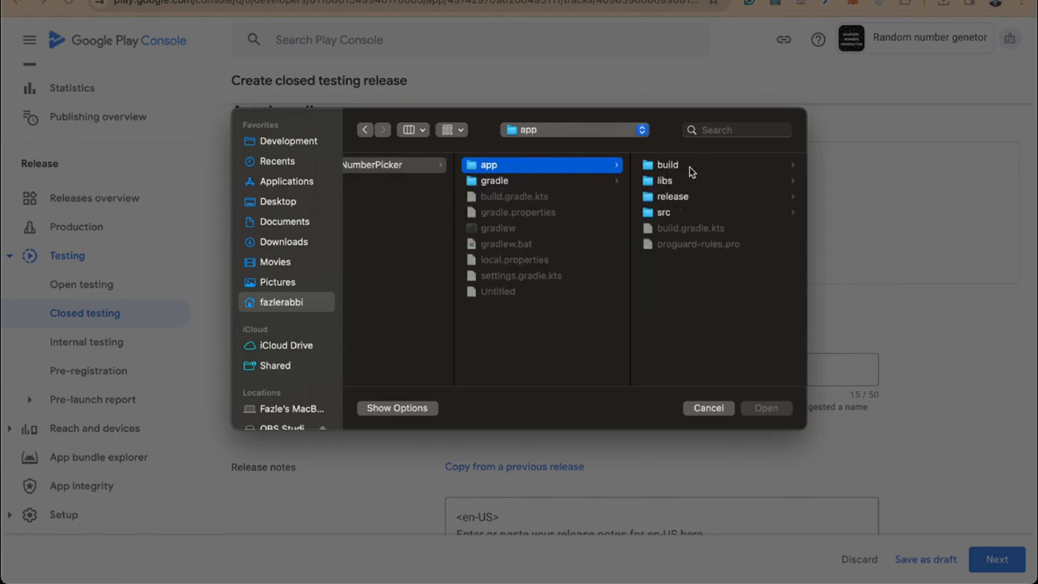
left_click(685, 197)
left_click(691, 173)
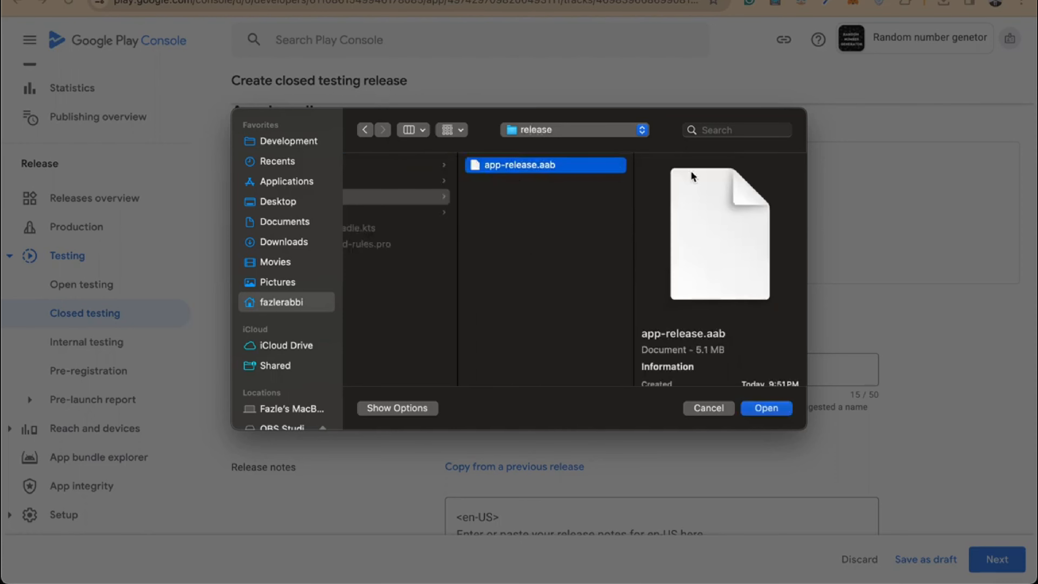
left_click(781, 409)
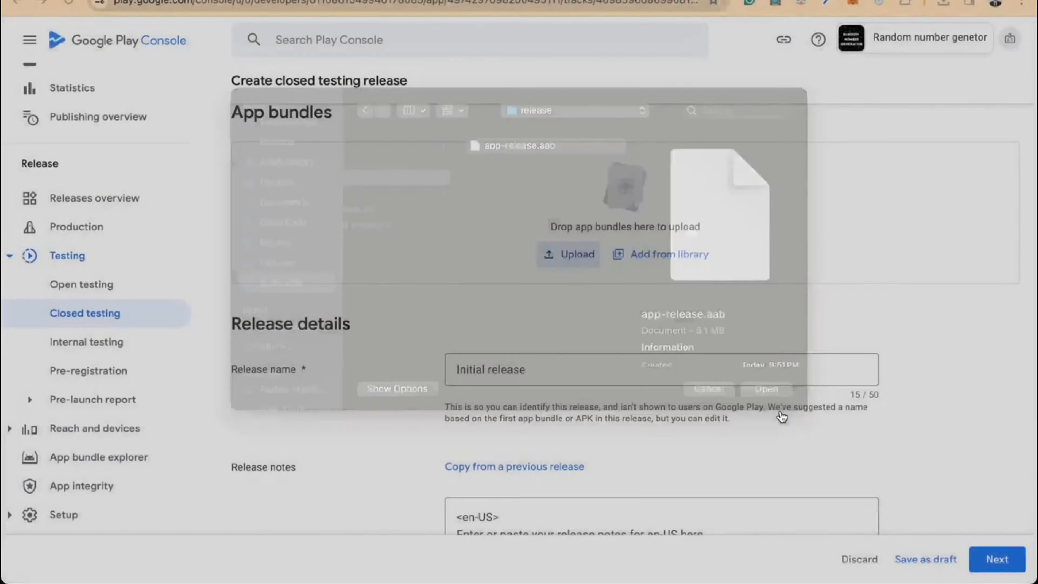
Check the Initial release name and release notes, then continue to Preview and confirm
scroll(756, 204, "down", 2)
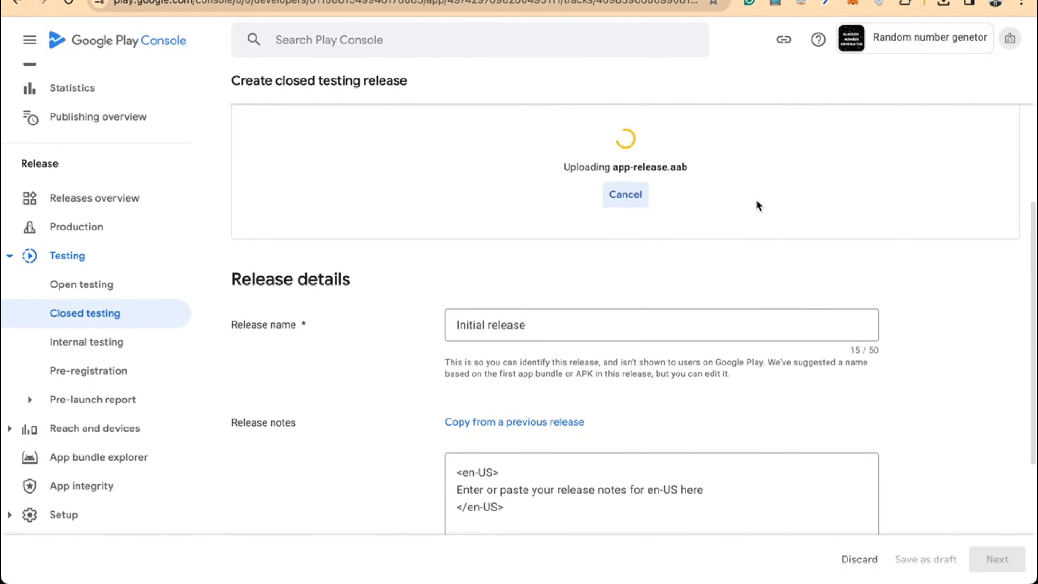
scroll(758, 205, "up", 4)
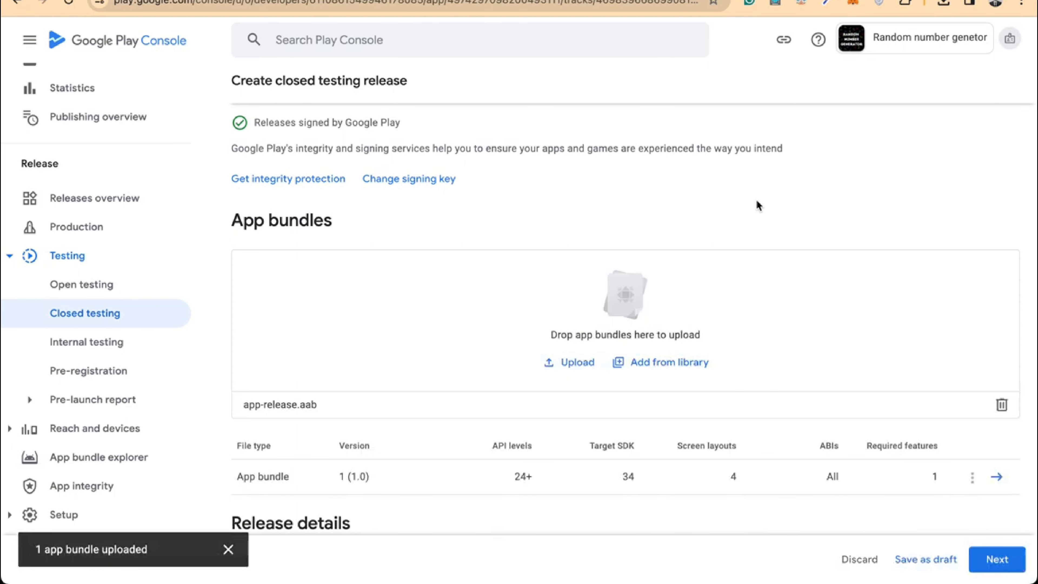
scroll(758, 205, "down", 3)
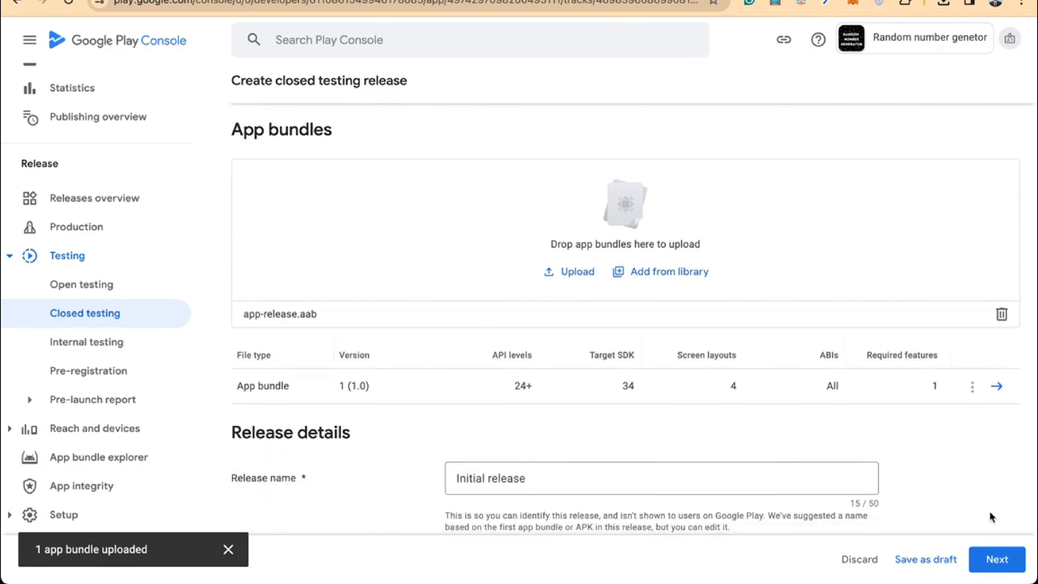
scroll(786, 435, "down", 2)
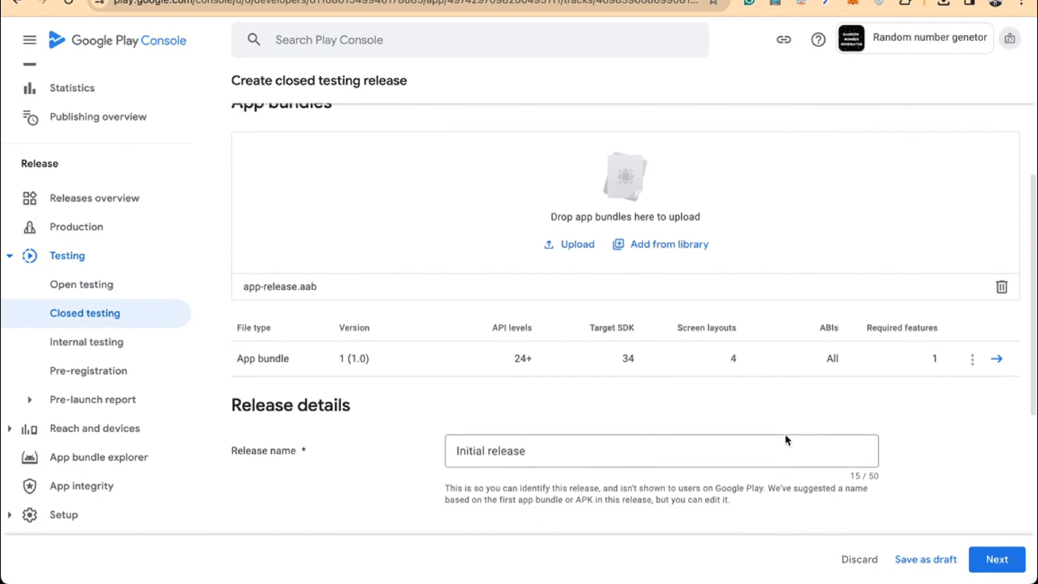
scroll(655, 292, "down", 10)
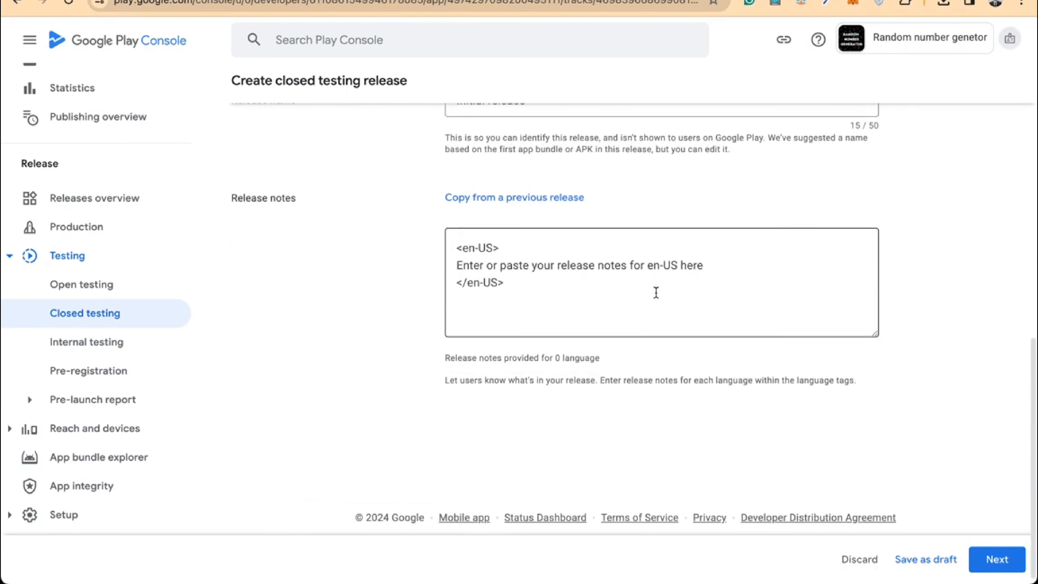
scroll(656, 293, "up", 4)
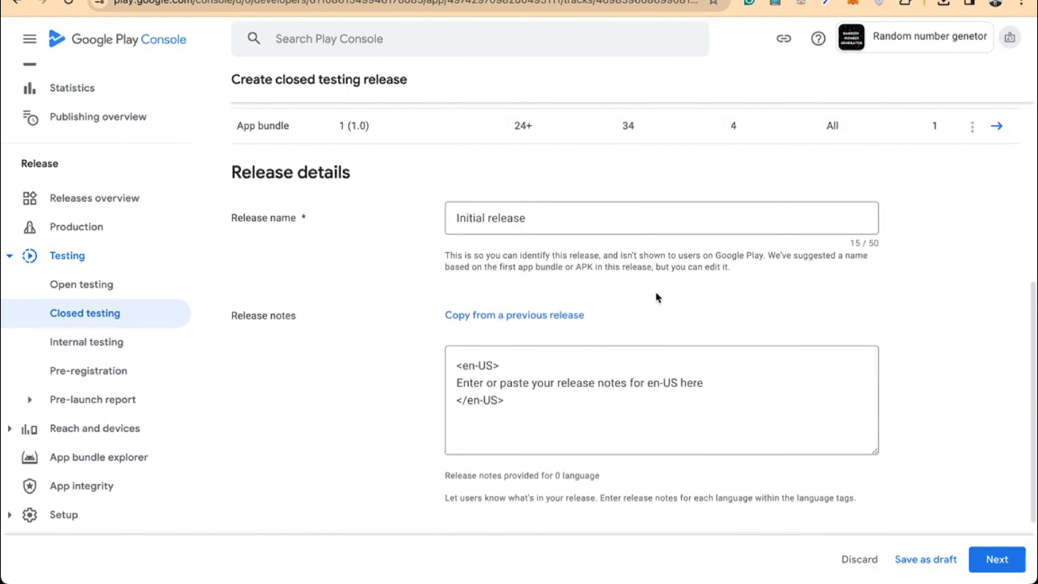
left_click(1011, 562)
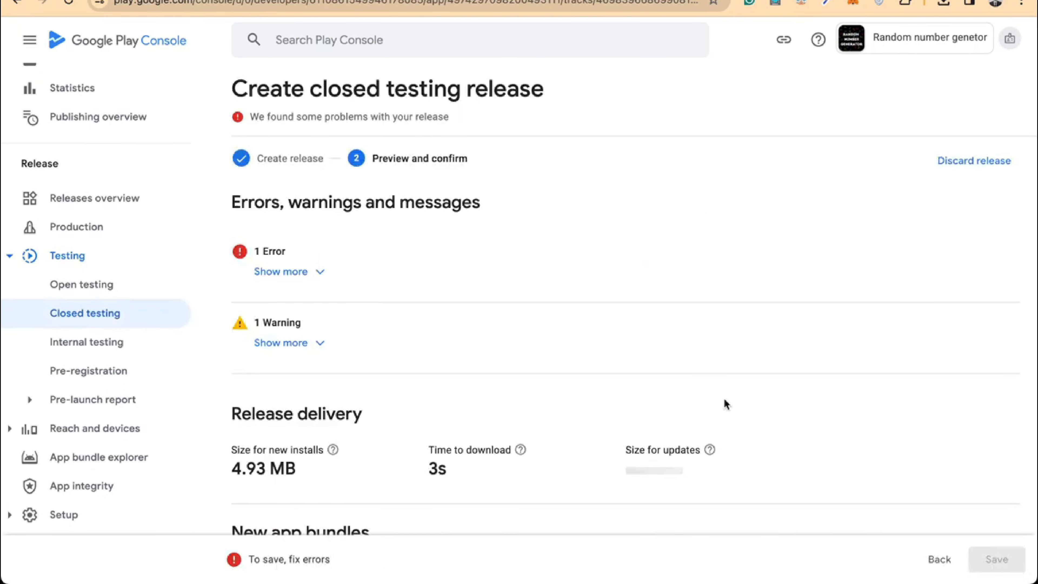
Expand the release error and go to the advertising ID declaration
left_click(298, 273)
scroll(297, 276, "down", 1)
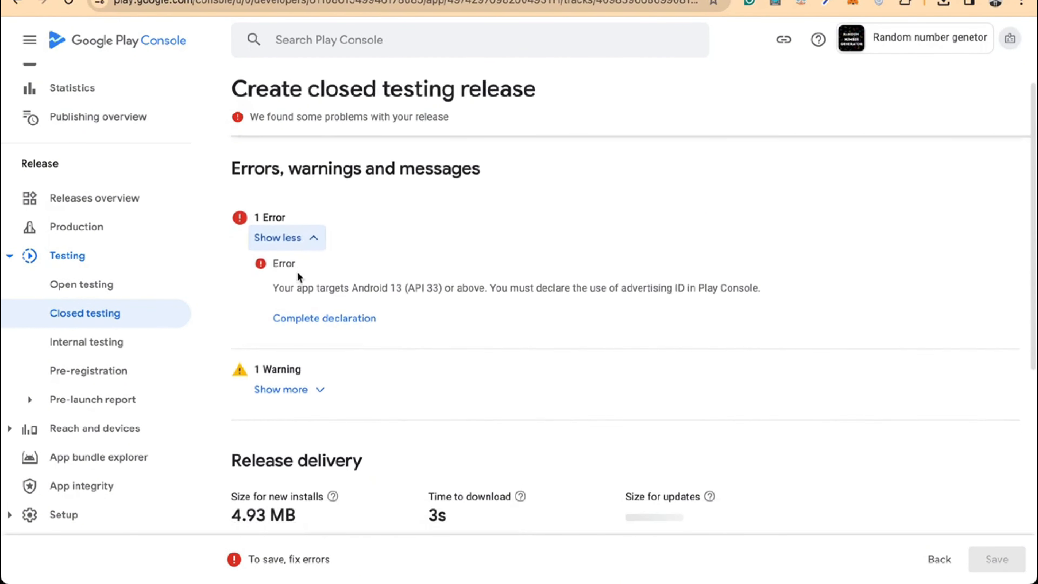
left_click(339, 325)
scroll(338, 324, "down", 3)
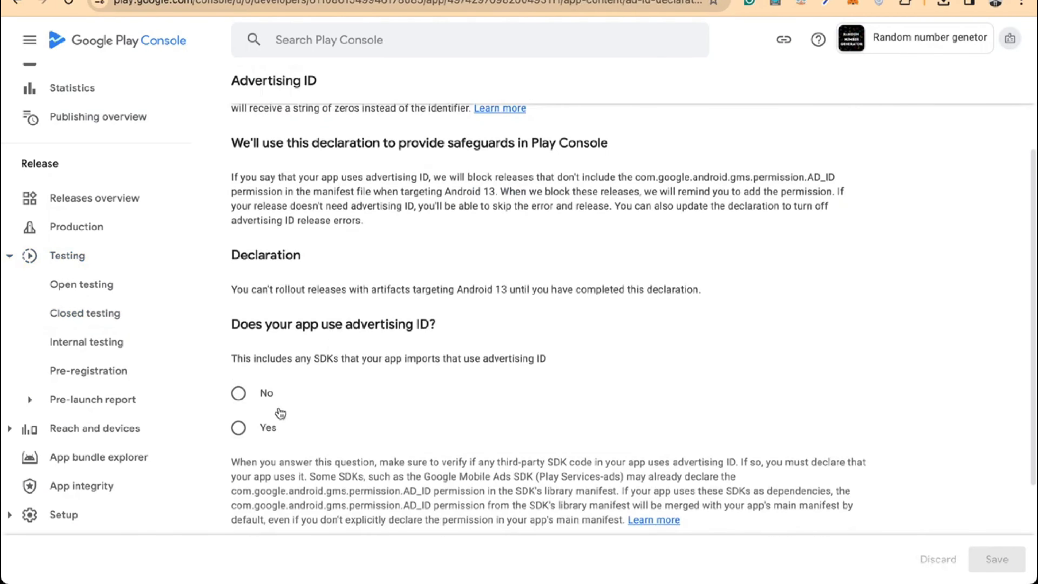
Answer Yes to using advertising ID, pick Advertising or marketing, and save
left_click(260, 425)
scroll(261, 425, "down", 2)
scroll(260, 425, "down", 6)
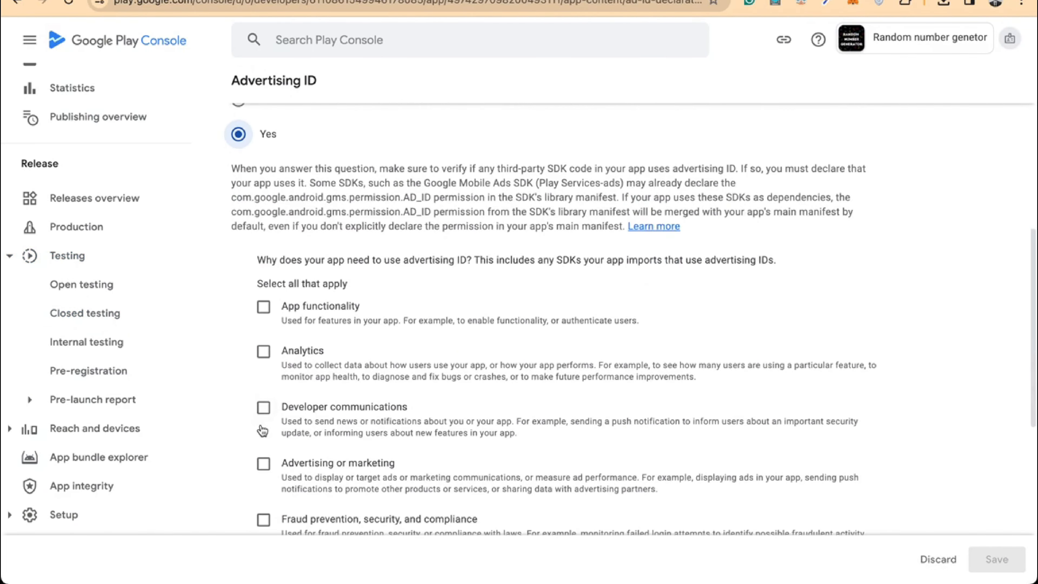
scroll(287, 395, "down", 1)
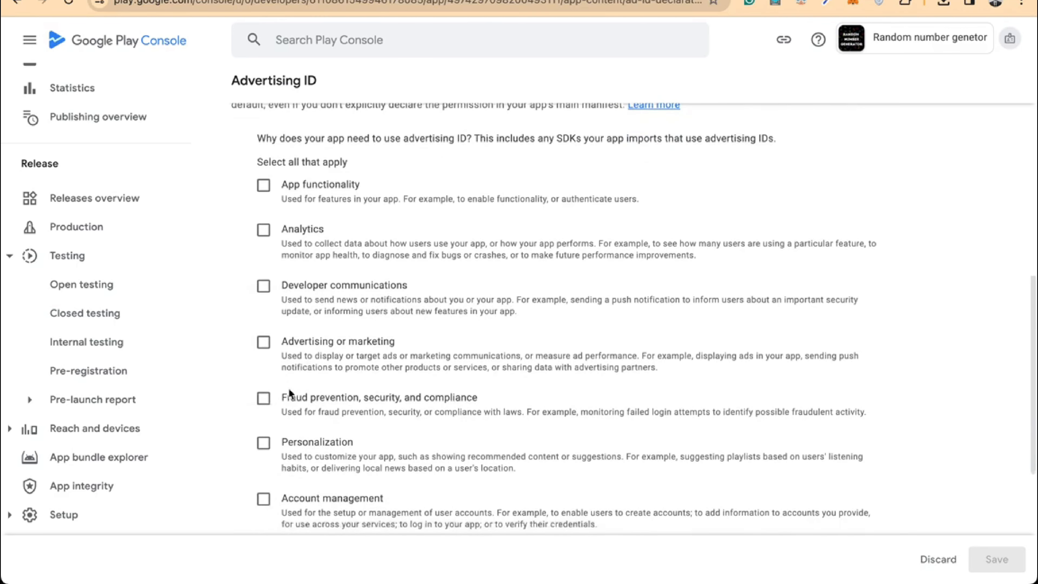
left_click(264, 343)
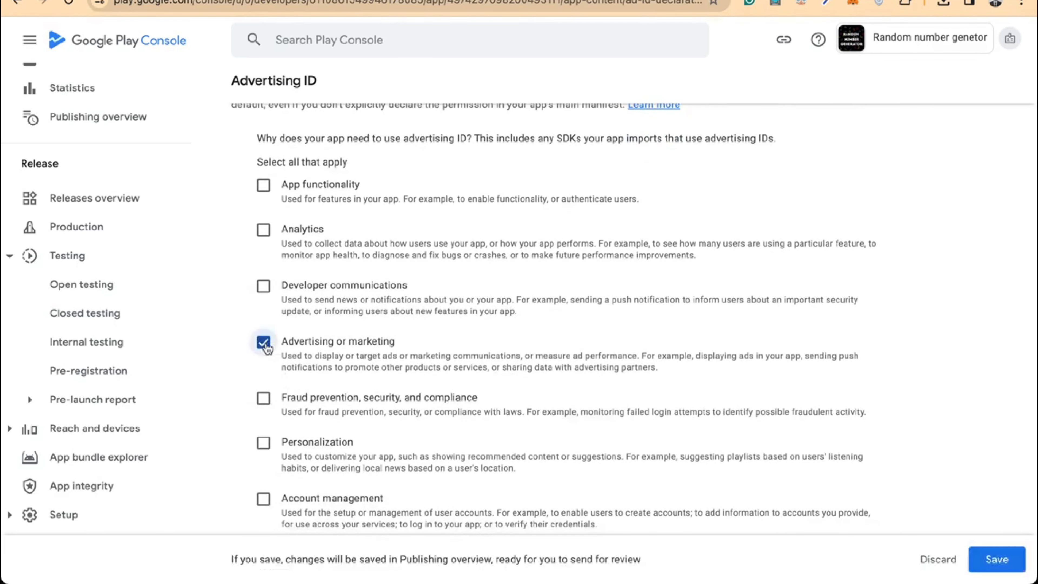
scroll(408, 362, "down", 4)
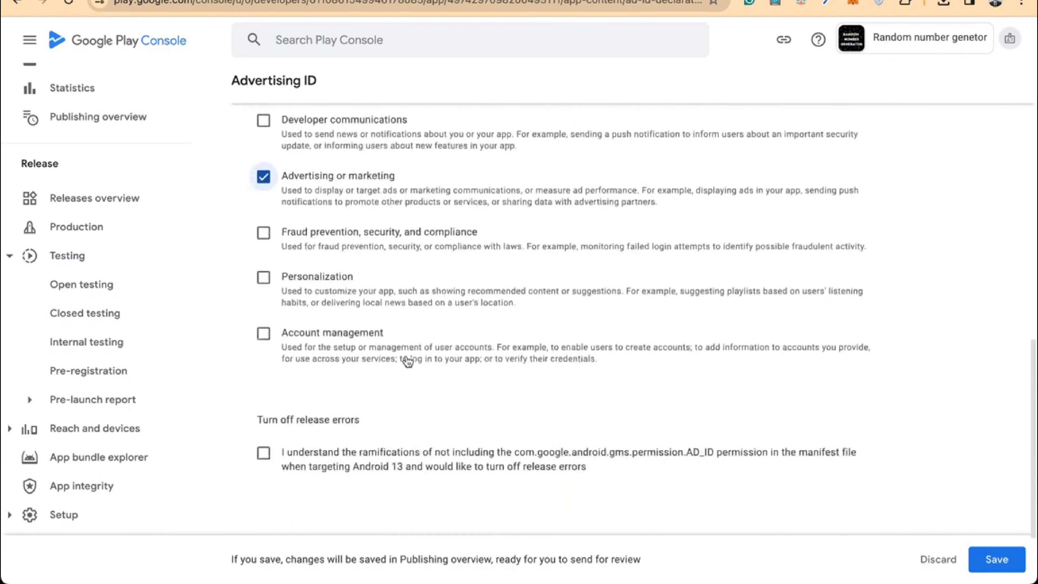
left_click(991, 564)
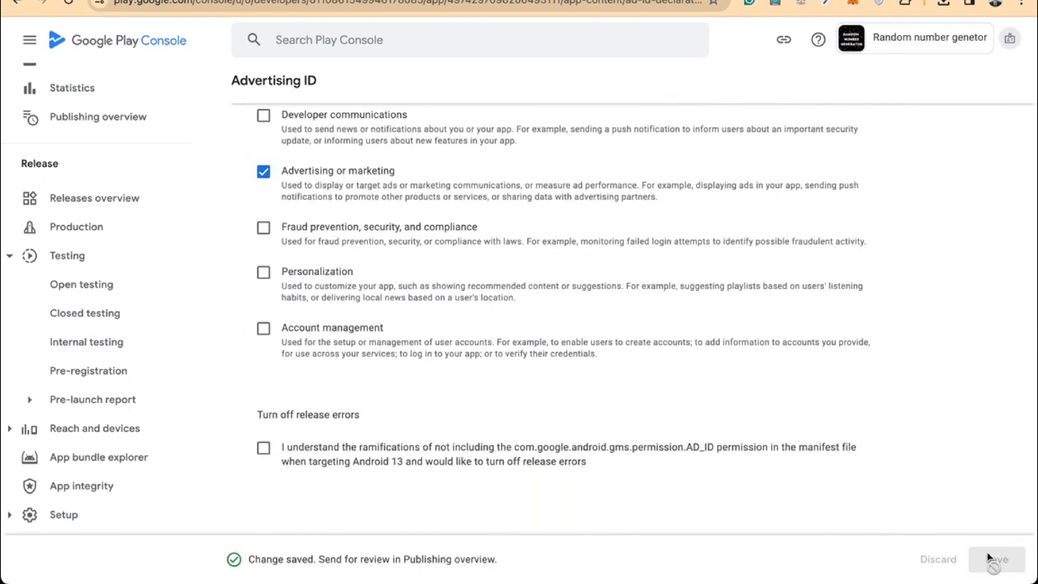
scroll(795, 354, "up", 10)
scroll(212, 81, "up", 4)
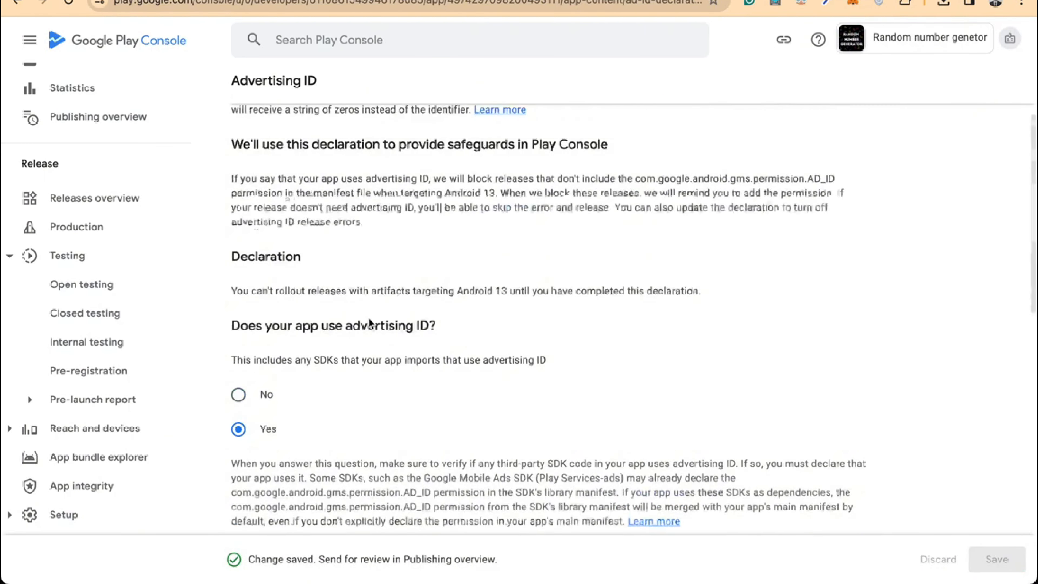
Navigate to the Closed testing - Alpha track's draft release
left_click(254, 91)
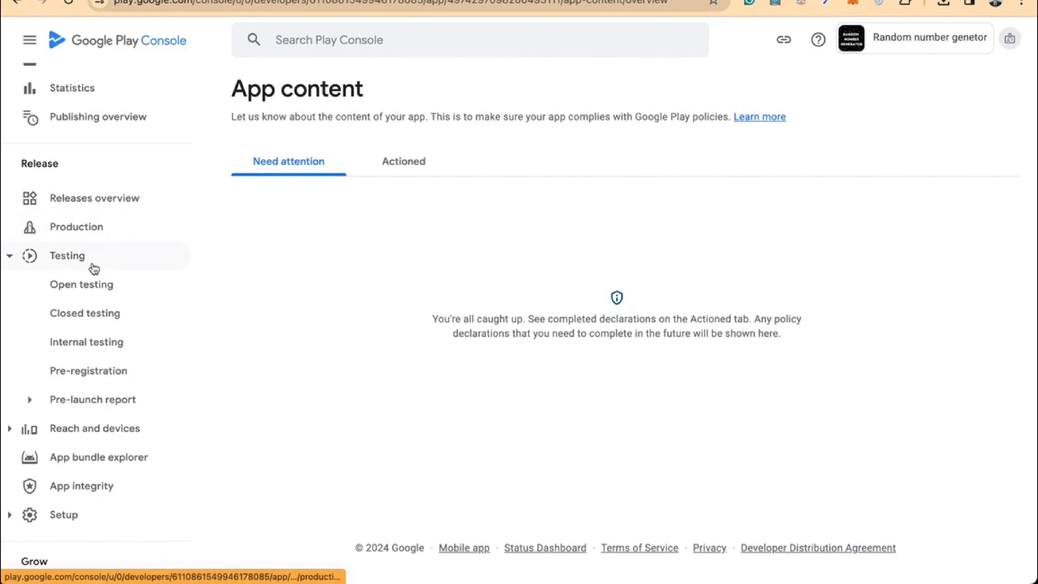
left_click(79, 317)
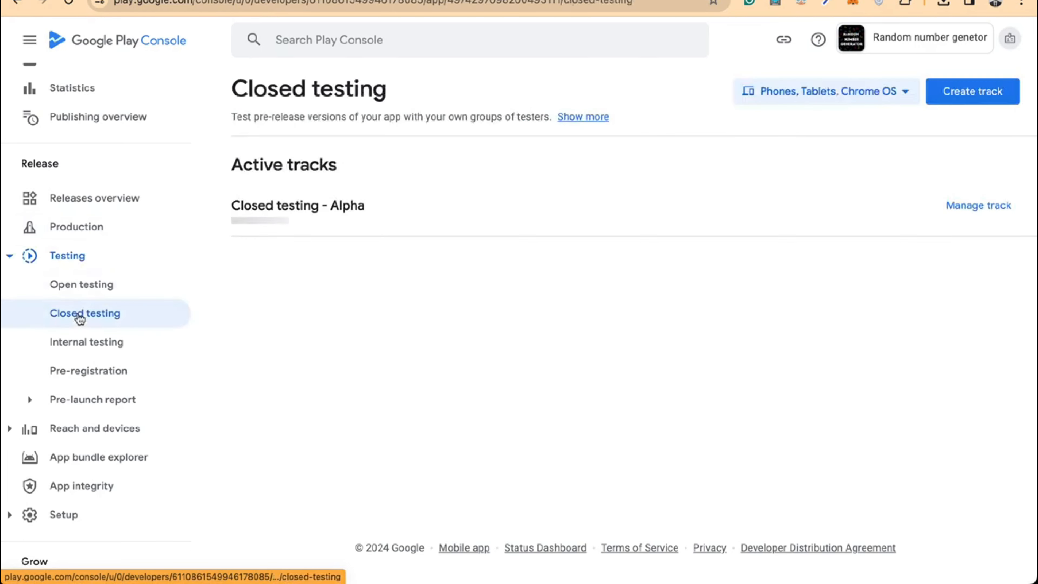
left_click(978, 201)
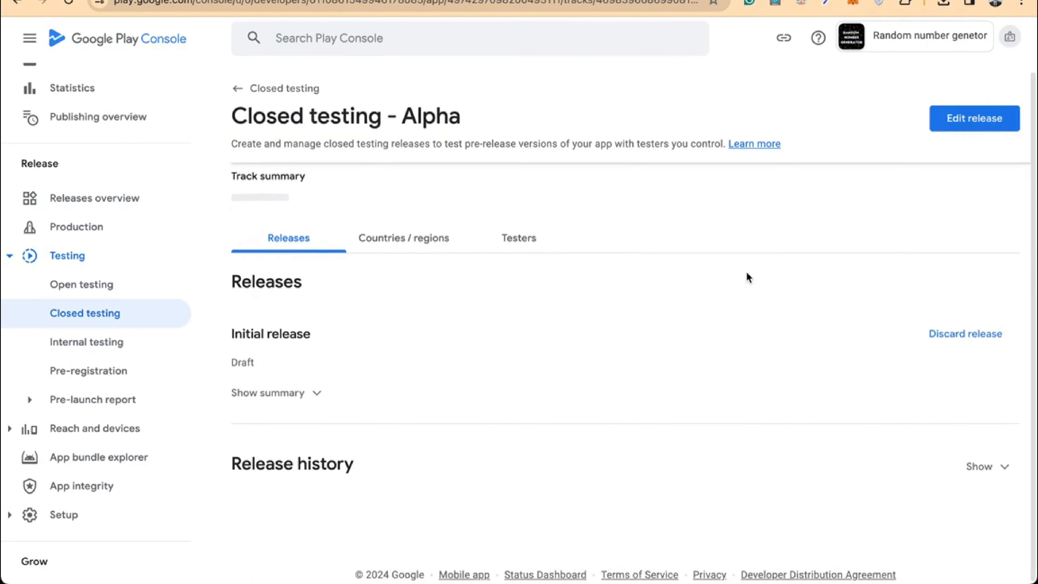
scroll(549, 302, "down", 5)
scroll(551, 303, "up", 2)
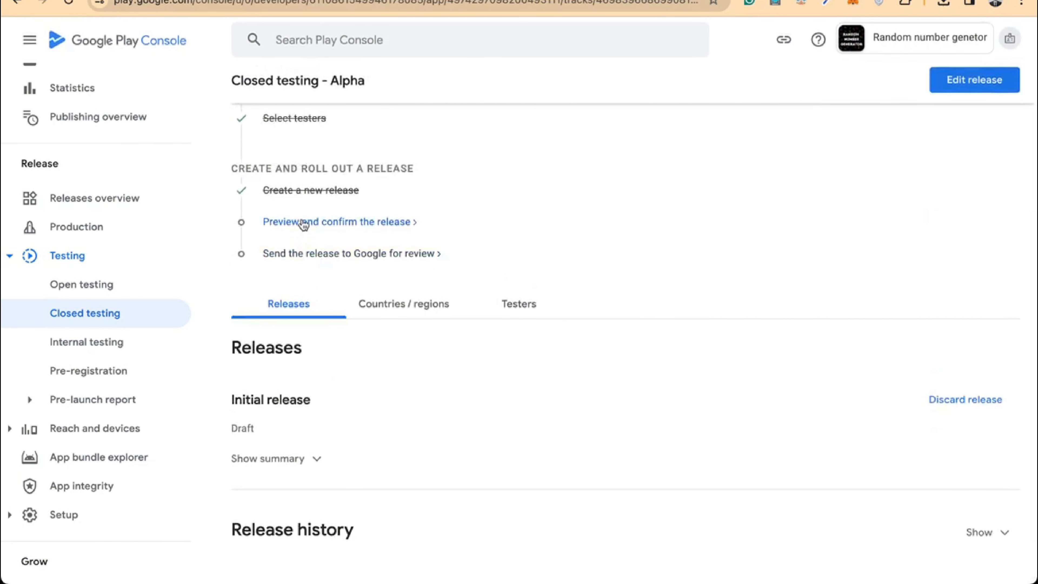
Preview the release, ignore the AD_ID permission error for this release, and save it
left_click(304, 223)
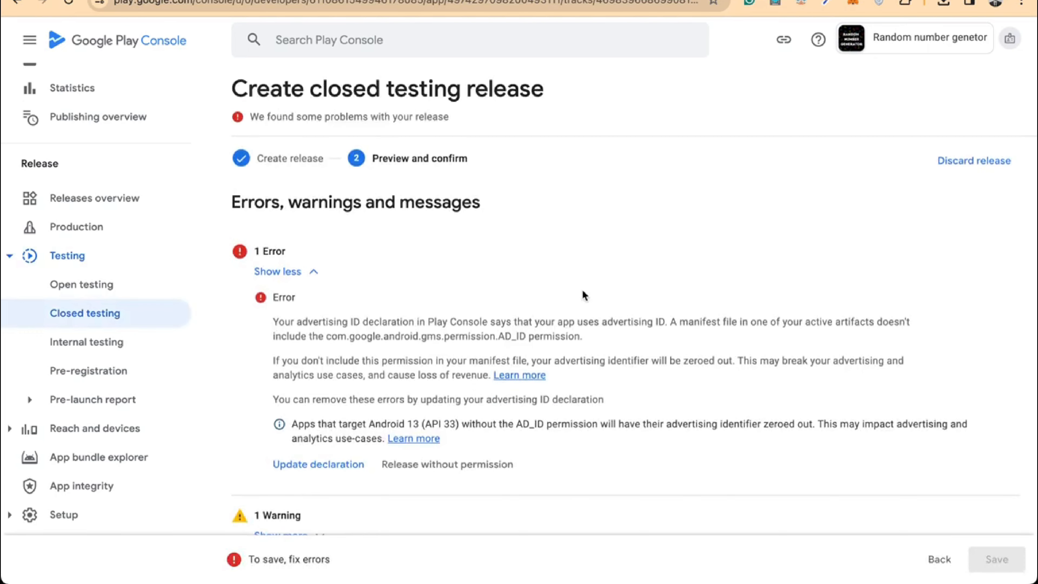
scroll(584, 295, "down", 1)
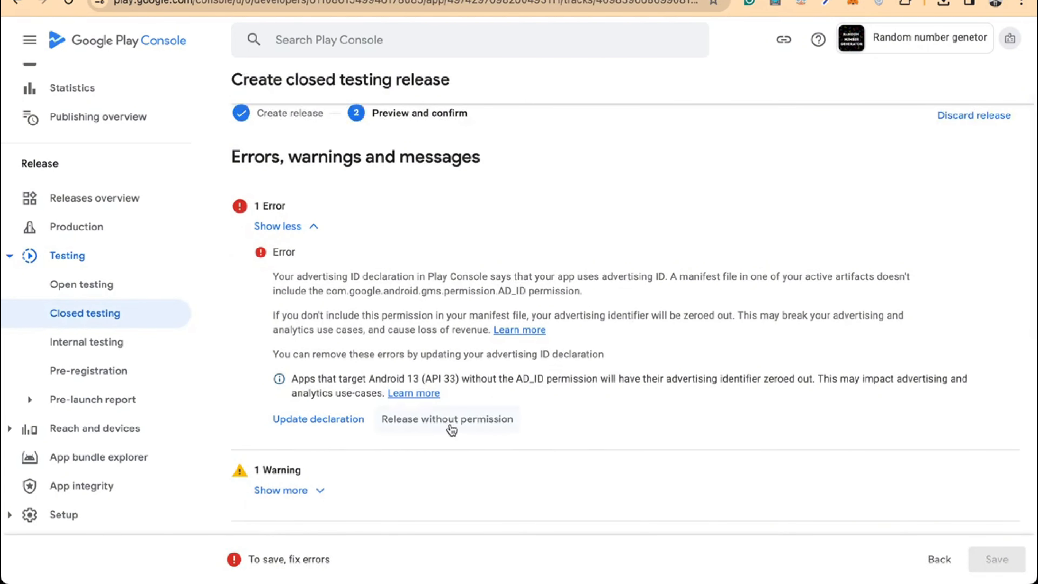
left_click(409, 430)
scroll(408, 427, "down", 2)
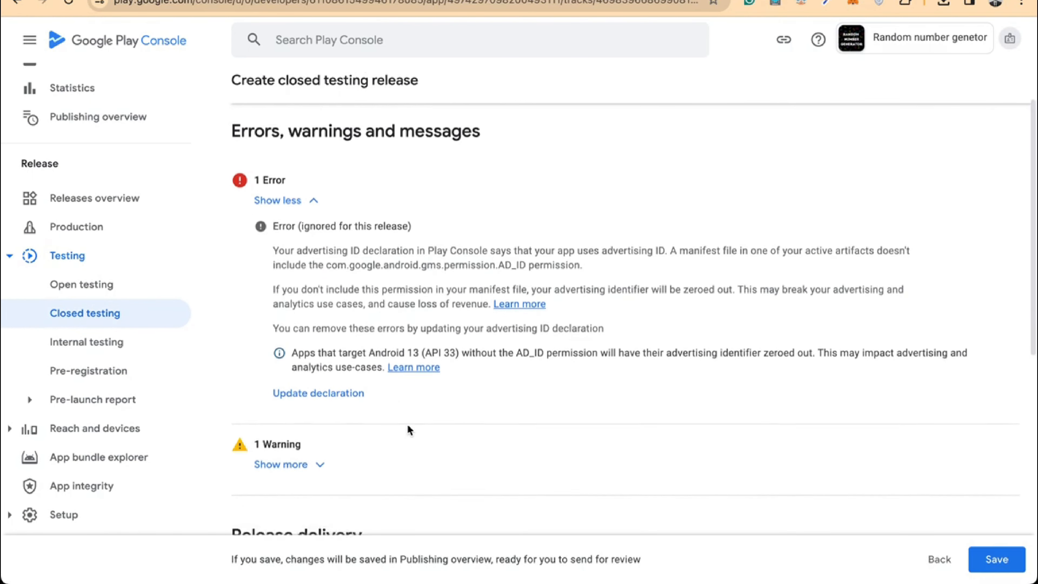
scroll(829, 417, "down", 5)
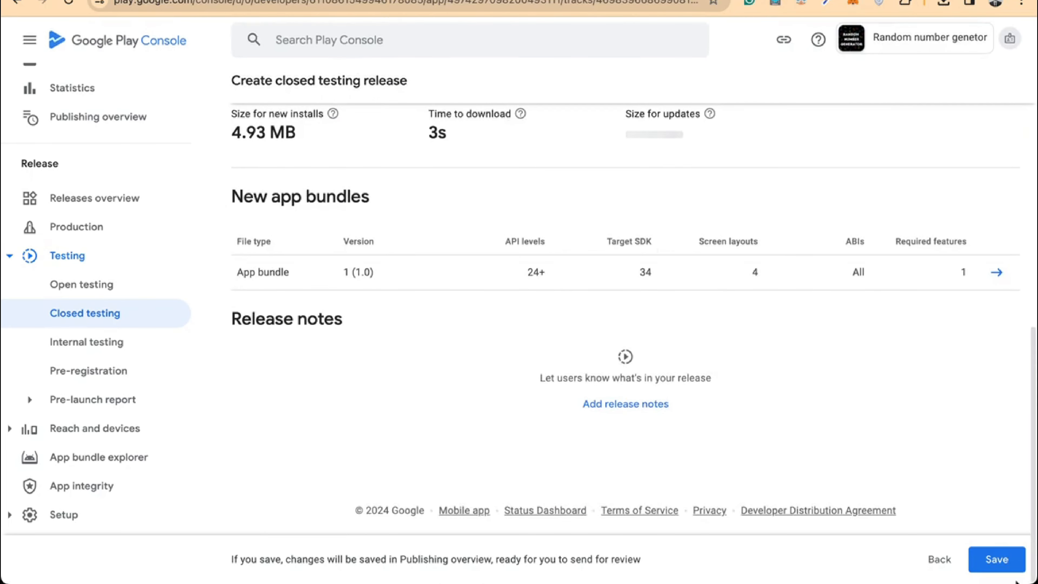
left_click(997, 559)
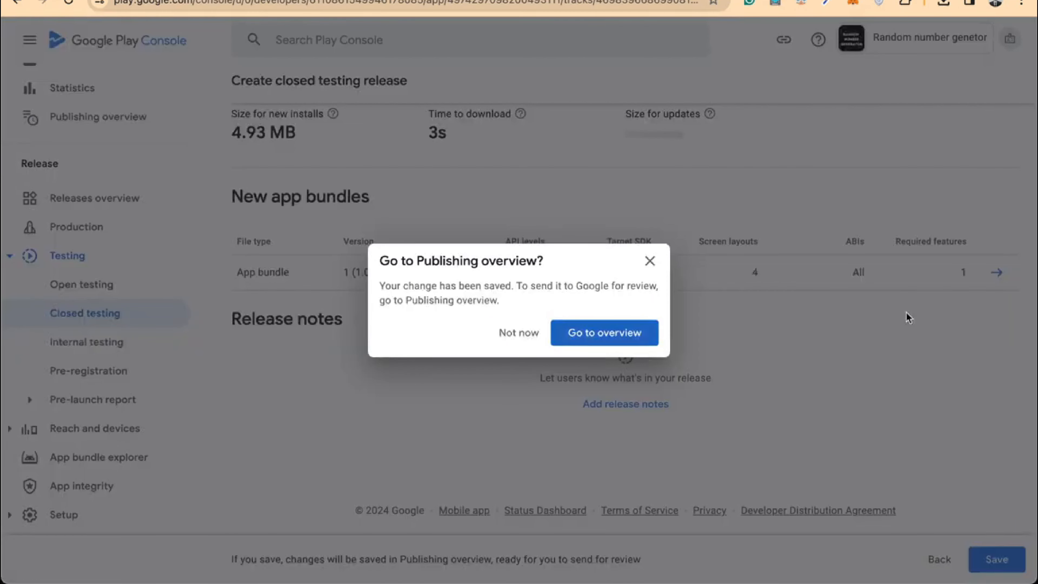
Go to Publishing overview and dismiss its introduction
left_click(597, 334)
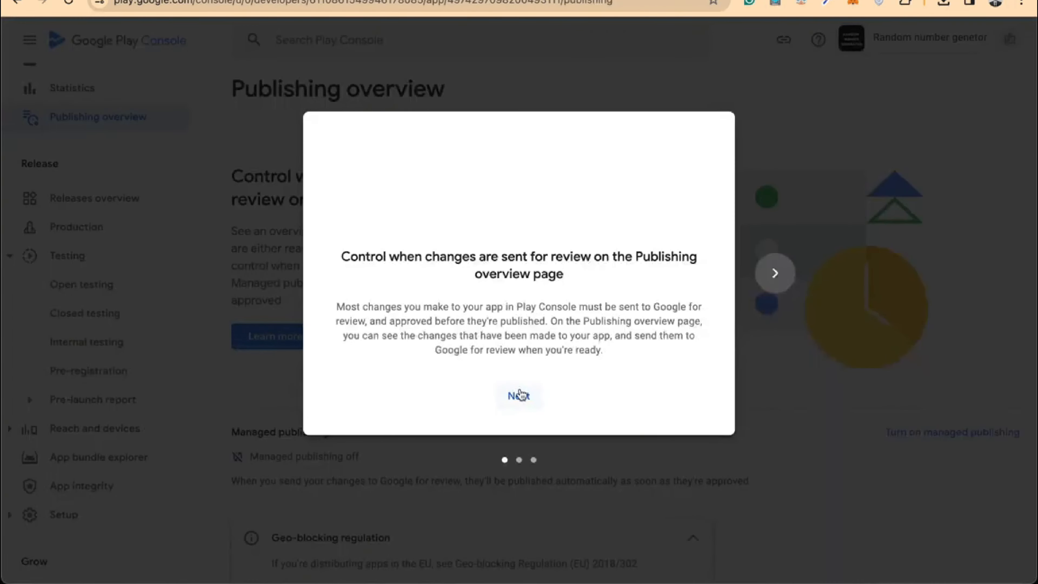
left_click(519, 394)
left_click(519, 395)
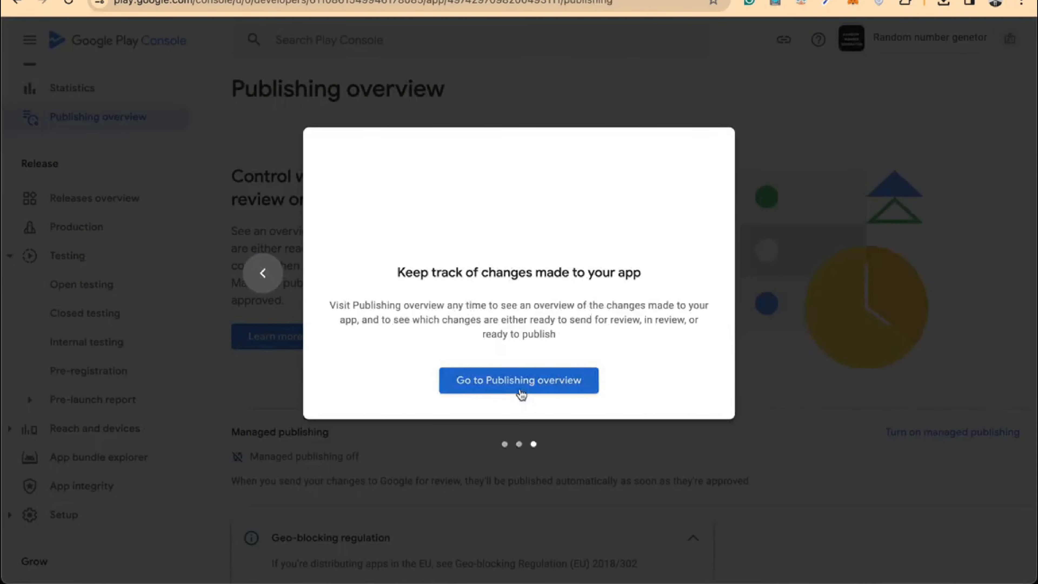
left_click(523, 423)
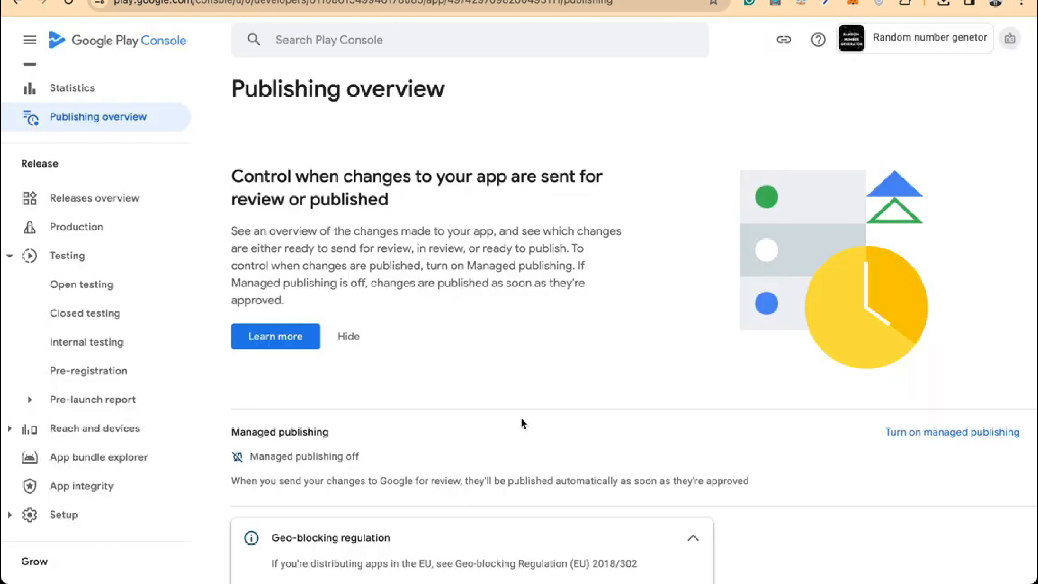
left_click(350, 336)
scroll(352, 334, "down", 5)
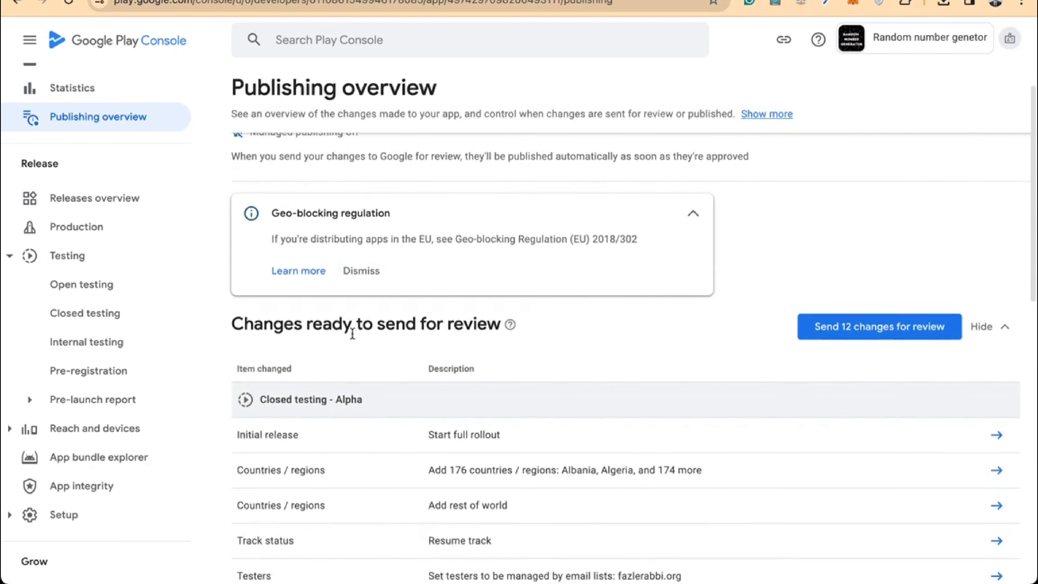
Send the 12 changes for review and confirm sending them to Google
left_click(874, 319)
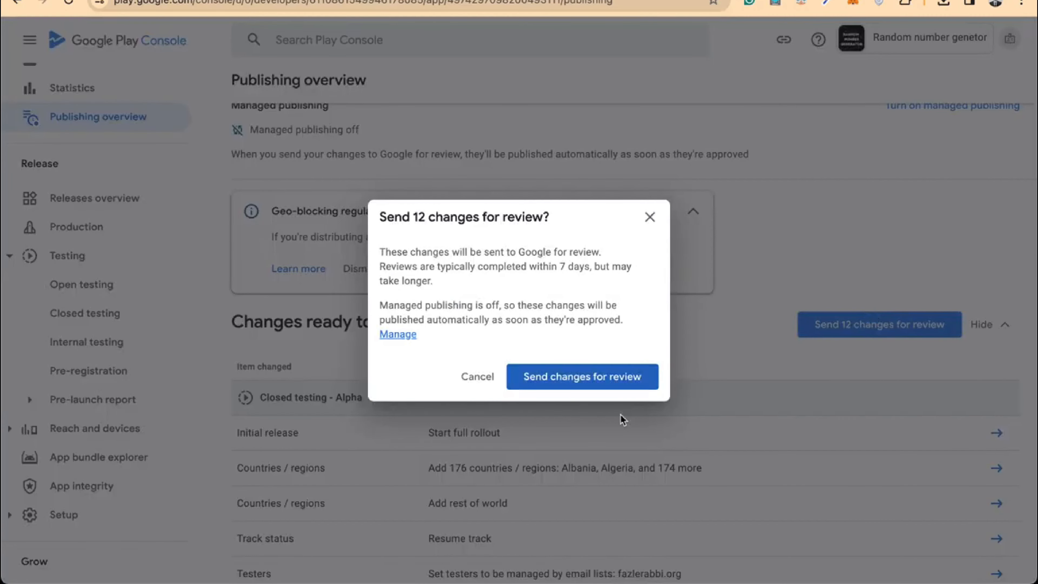
left_click(578, 377)
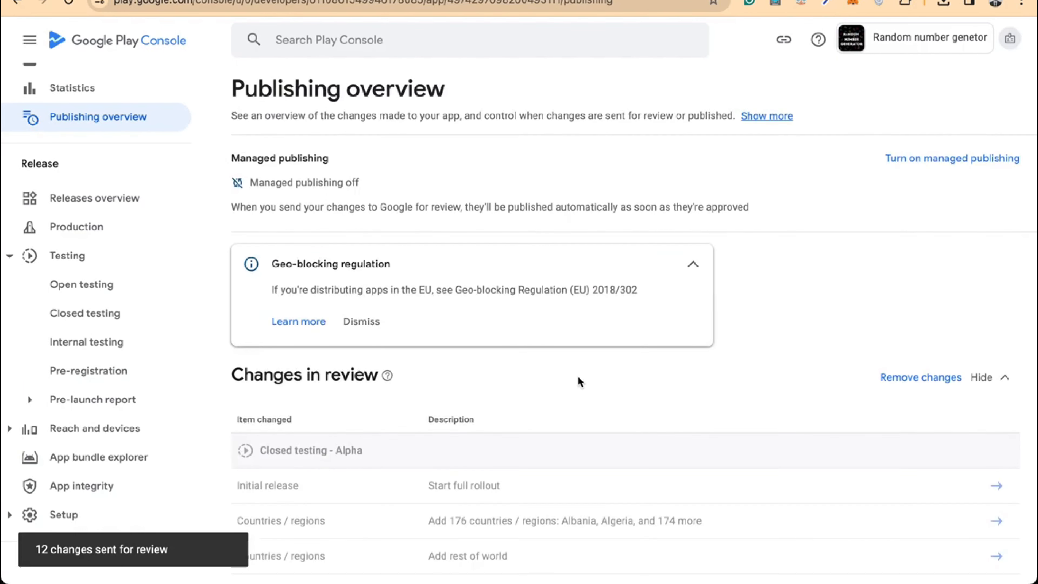
left_click(693, 274)
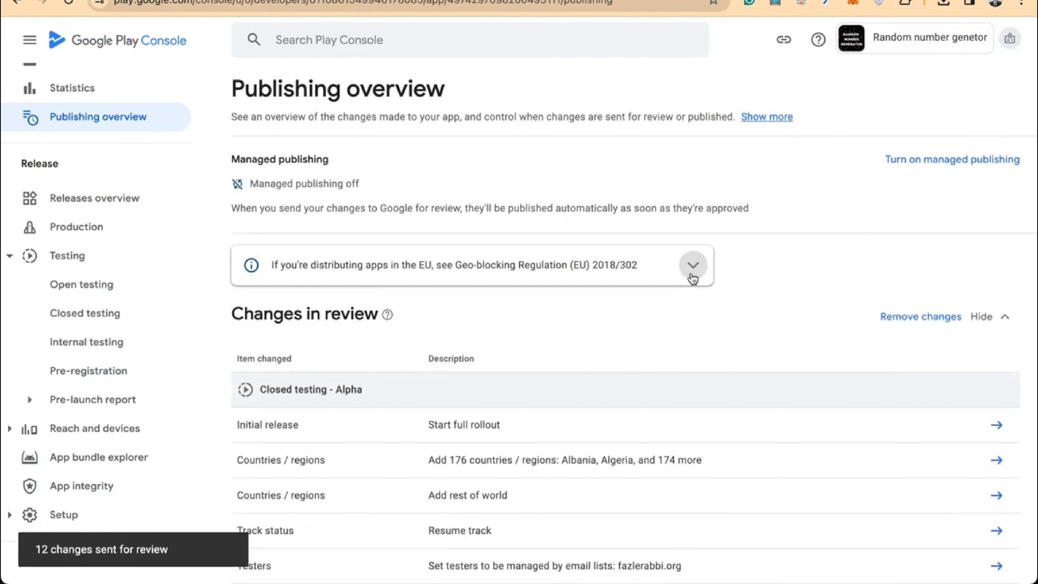
scroll(691, 278, "down", 5)
scroll(690, 278, "up", 5)
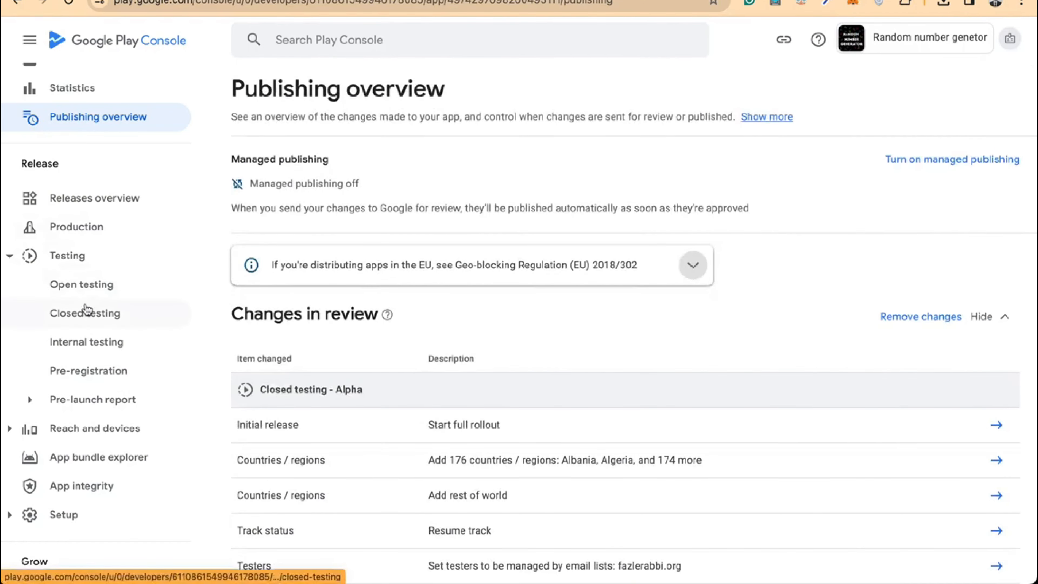
left_click(86, 312)
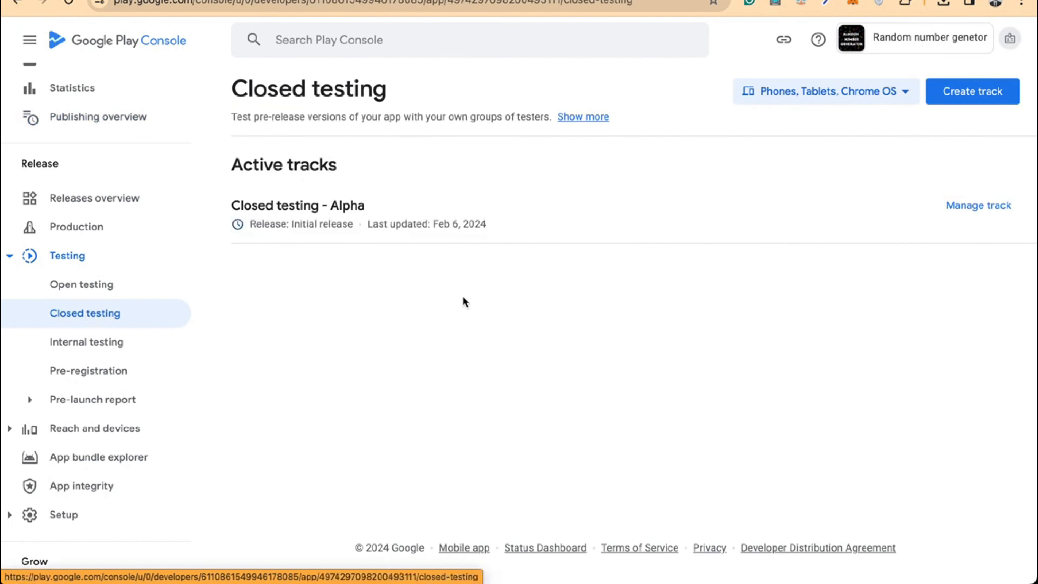
left_click(991, 206)
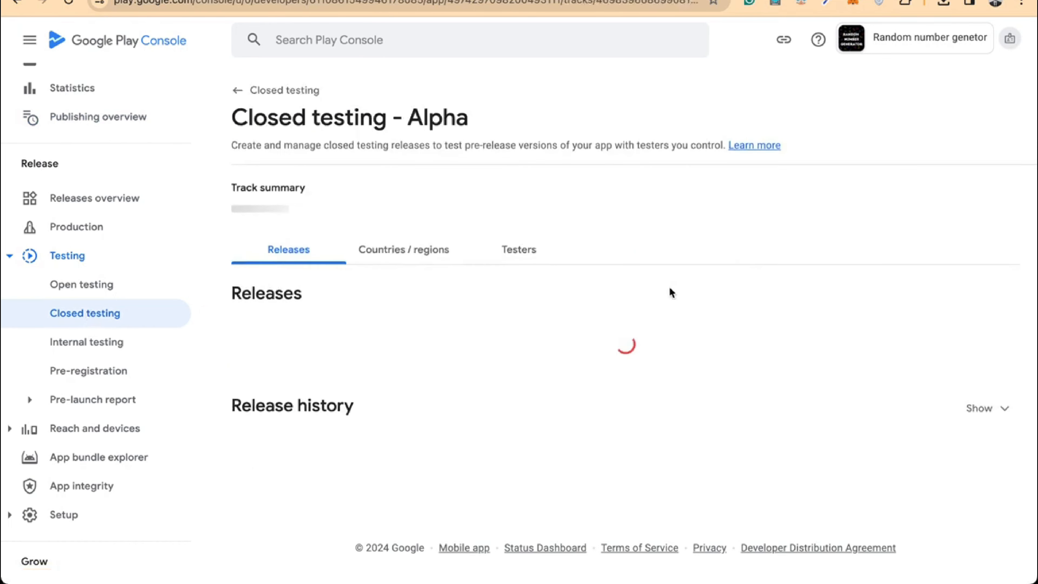
scroll(673, 293, "down", 1)
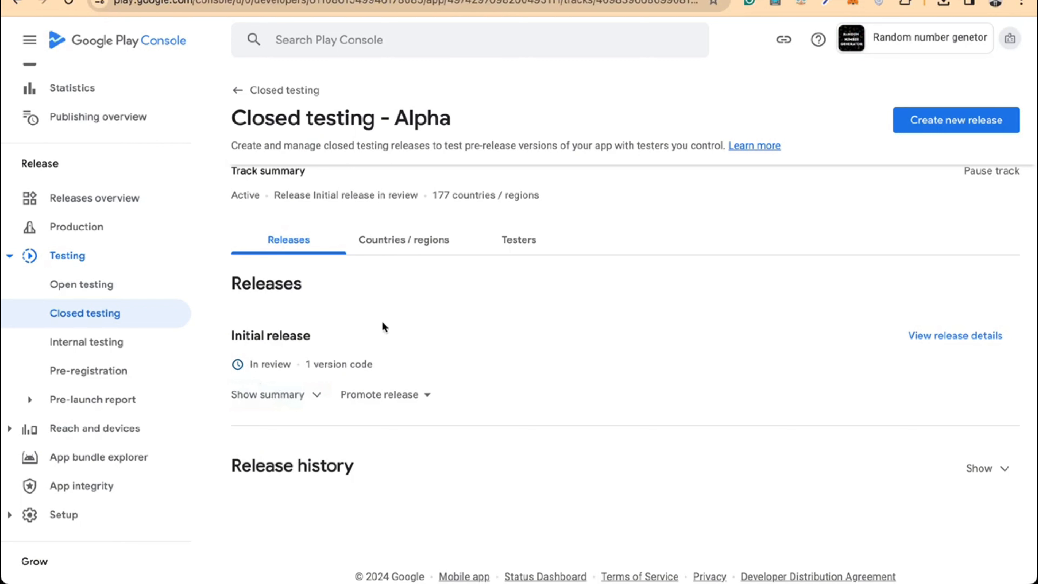
left_click(516, 246)
scroll(517, 293, "down", 4)
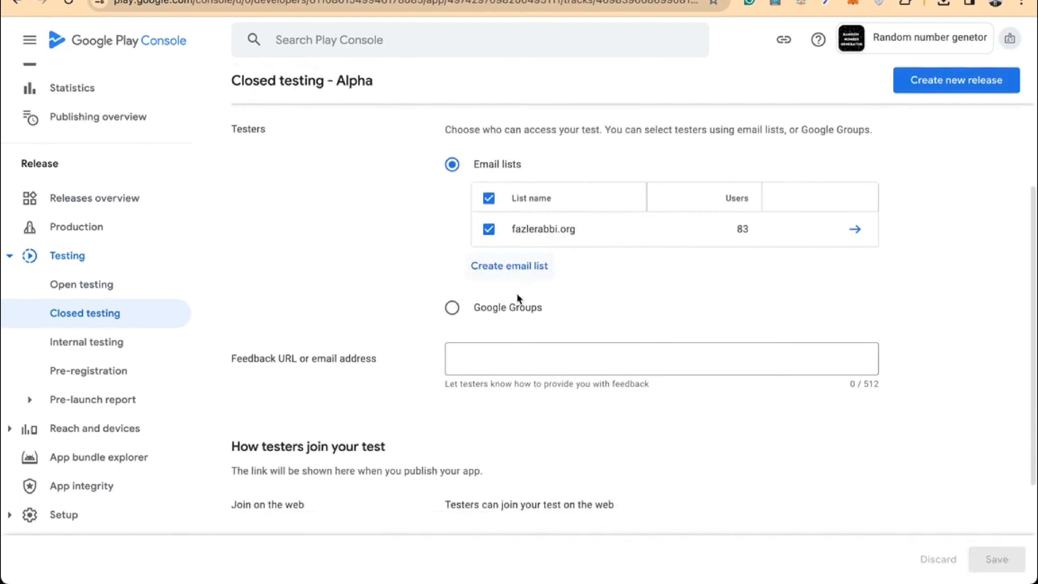
scroll(517, 293, "down", 4)
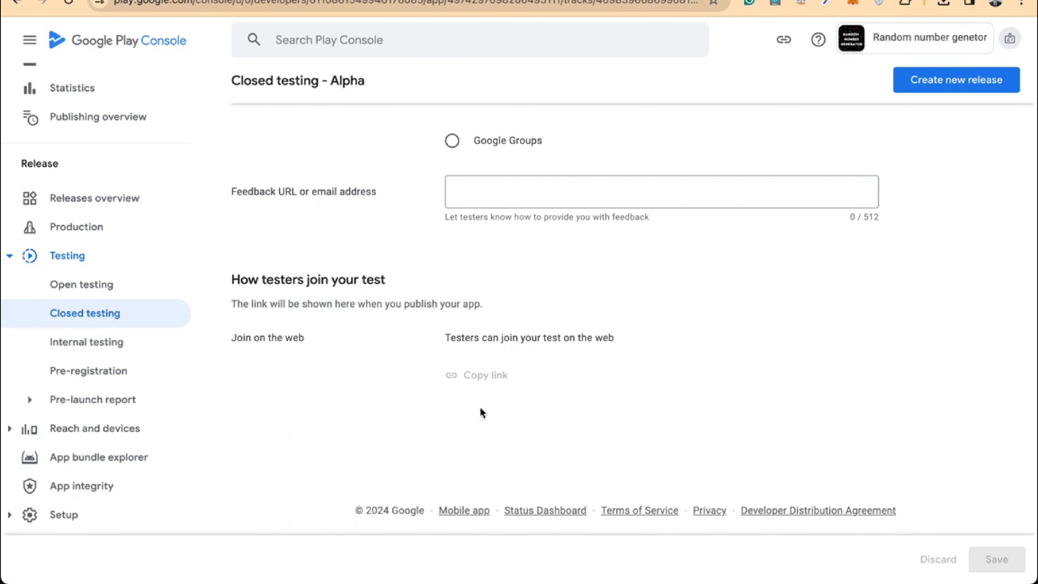
scroll(497, 403, "up", 6)
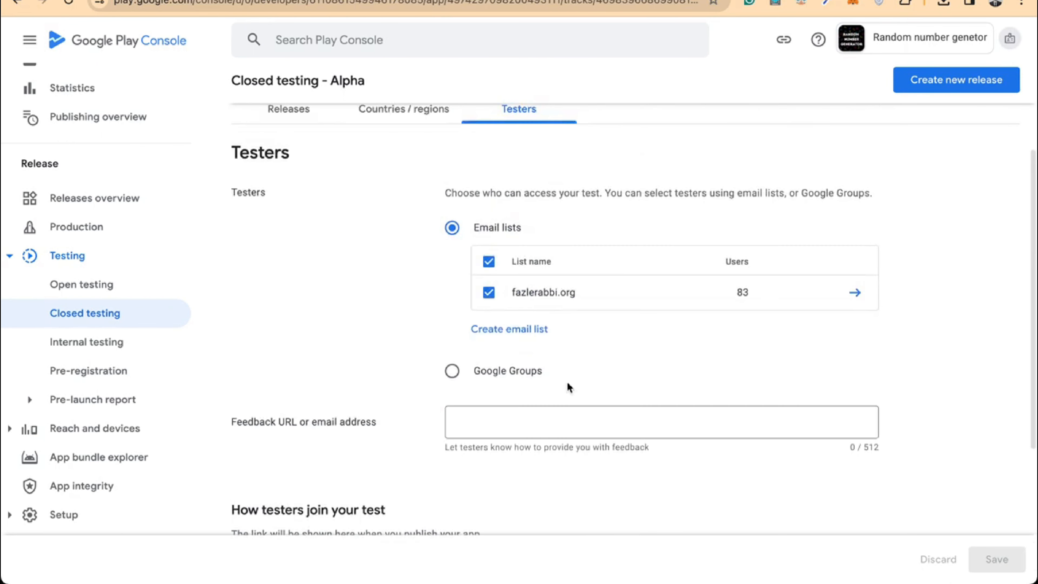
scroll(496, 426, "down", 3)
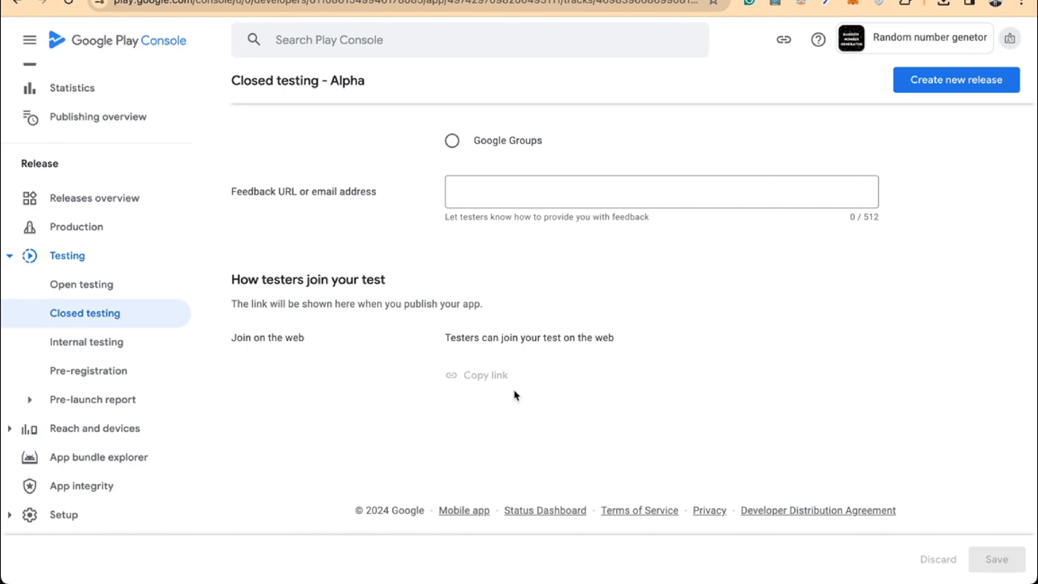
scroll(447, 297, "up", 10)
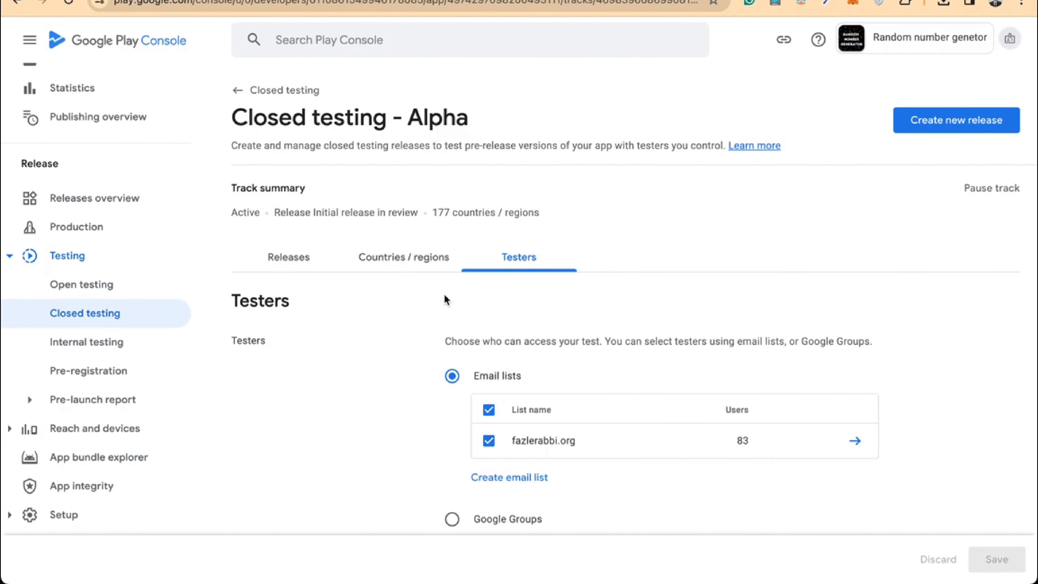
scroll(446, 300, "down", 1)
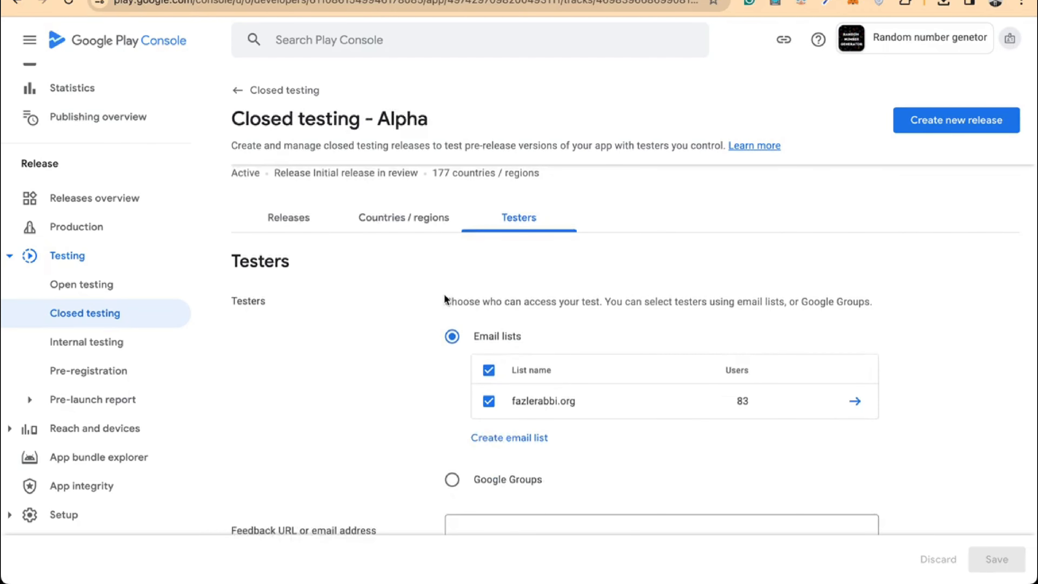
Bring the OBS window forward and stop the screen recording
key("ctrl+Up")
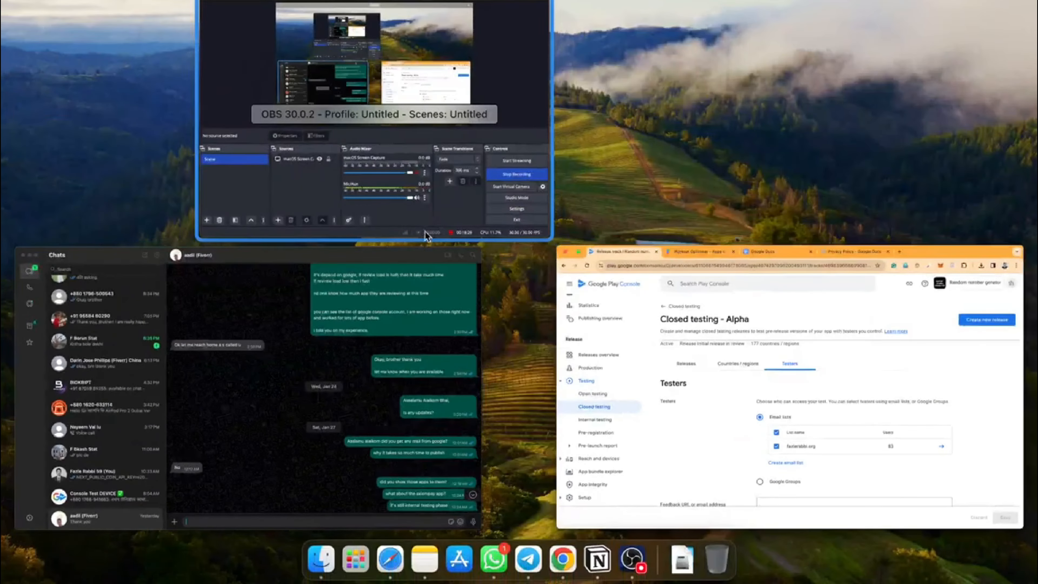
left_click(425, 229)
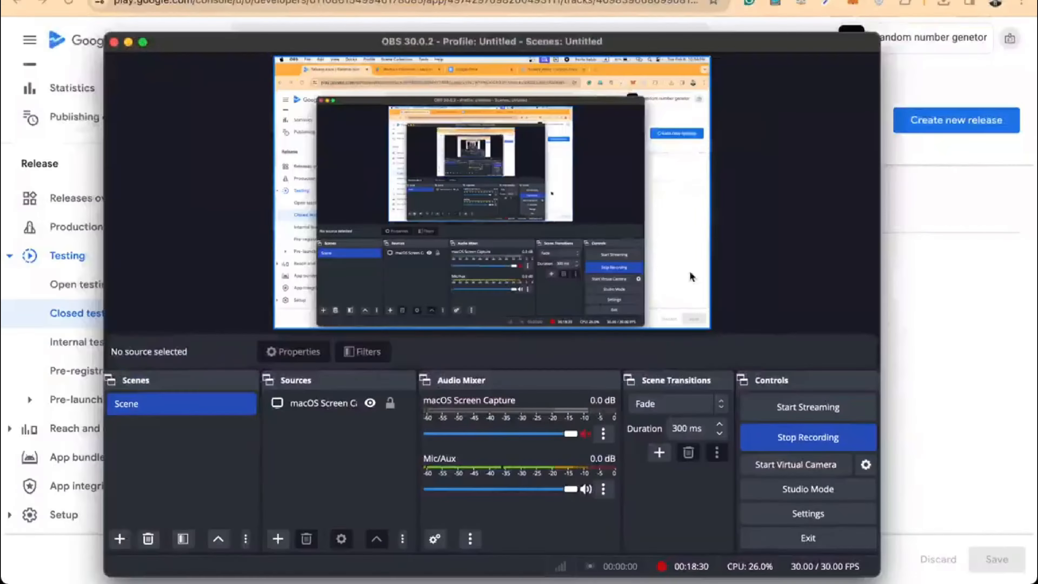
left_click(780, 436)
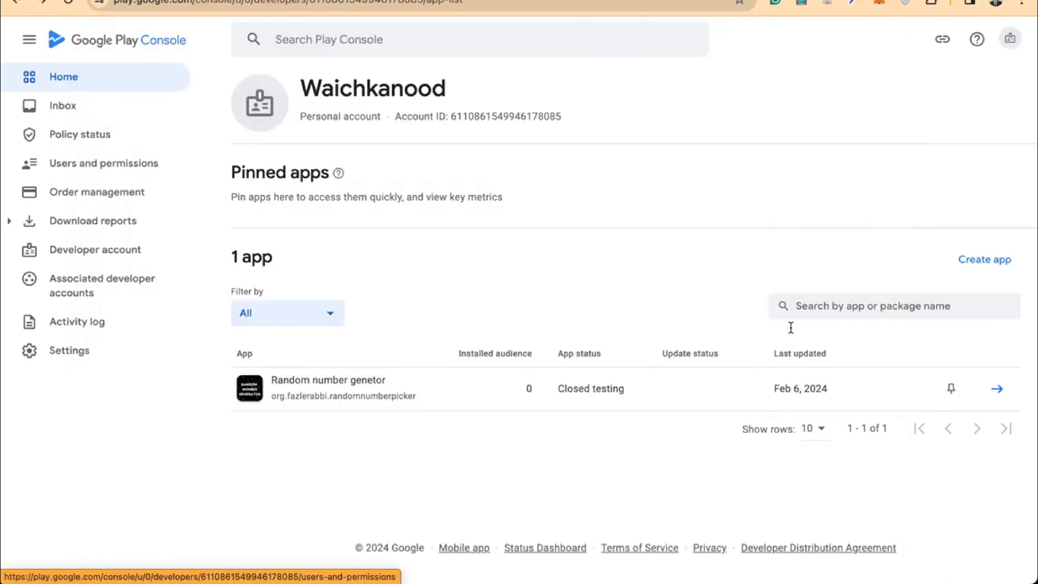
Open the Random number genetor dashboard and review the production checklist, including opted-in testers
left_click(472, 396)
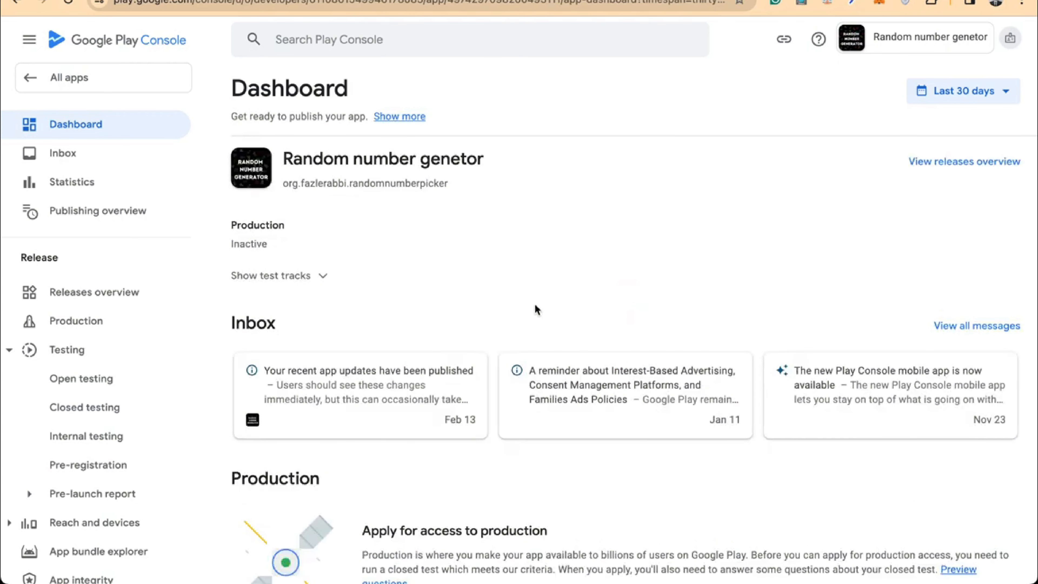
scroll(632, 292, "down", 3)
scroll(572, 454, "down", 3)
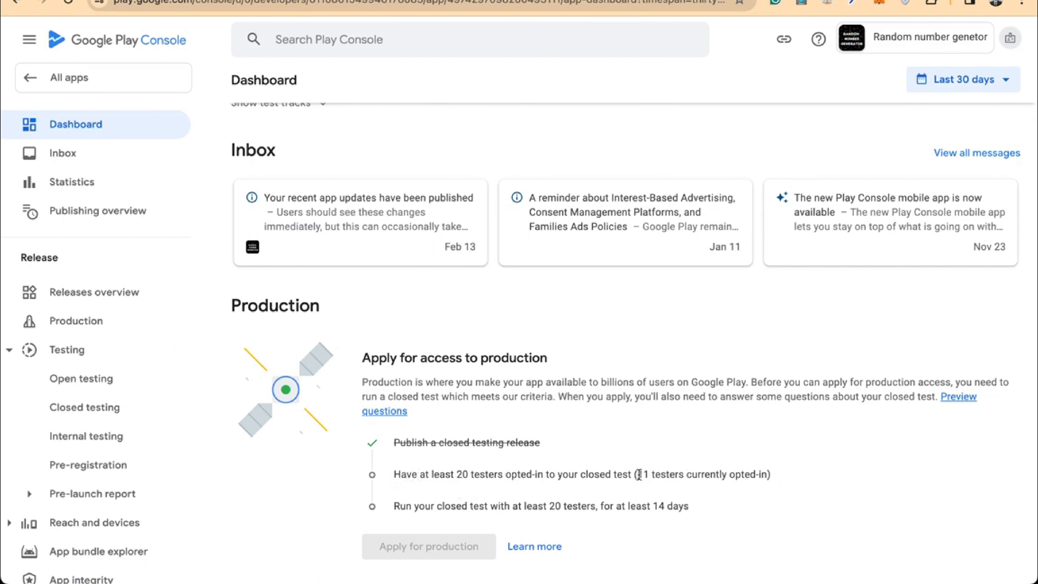
left_click_drag(639, 476, 785, 487)
left_click(788, 486)
scroll(711, 413, "up", 5)
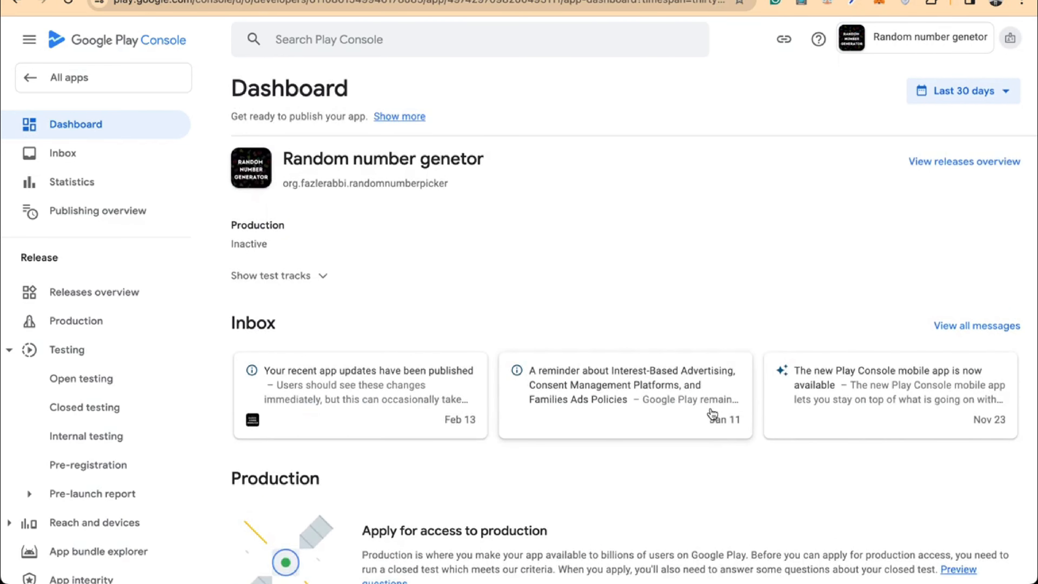
scroll(711, 414, "down", 7)
mouse_move(789, 427)
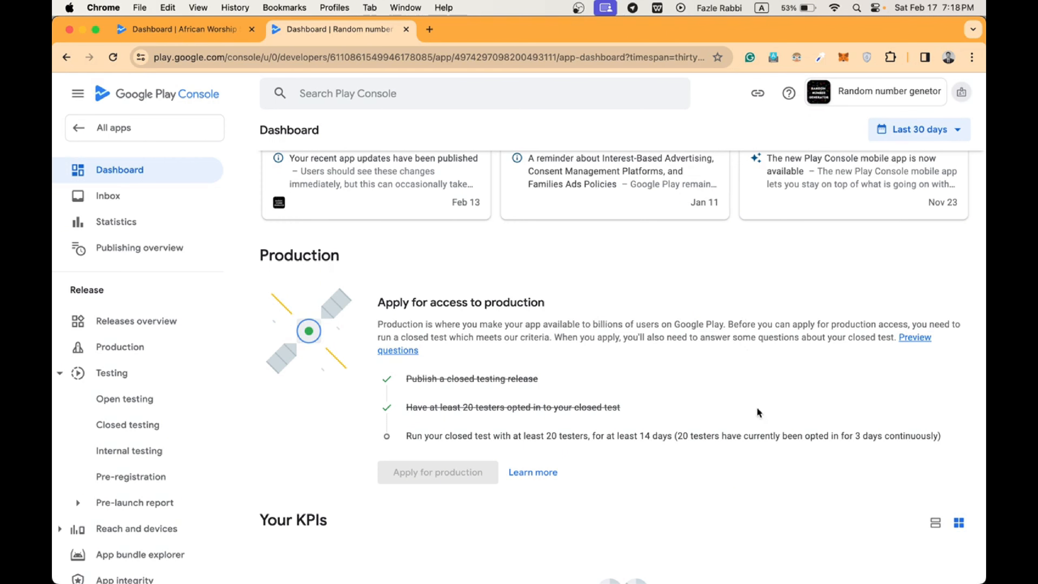
mouse_move(688, 440)
scroll(720, 453, "up", 1)
scroll(720, 453, "down", 1)
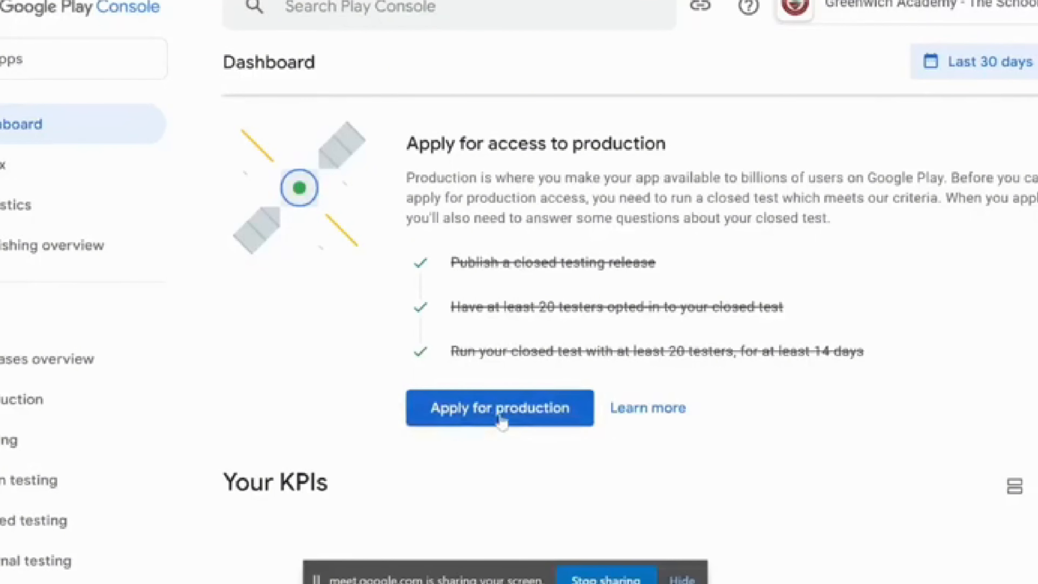
Start the production questionnaire and paste the prepared tester-recruitment answer from the chat
left_click(504, 422)
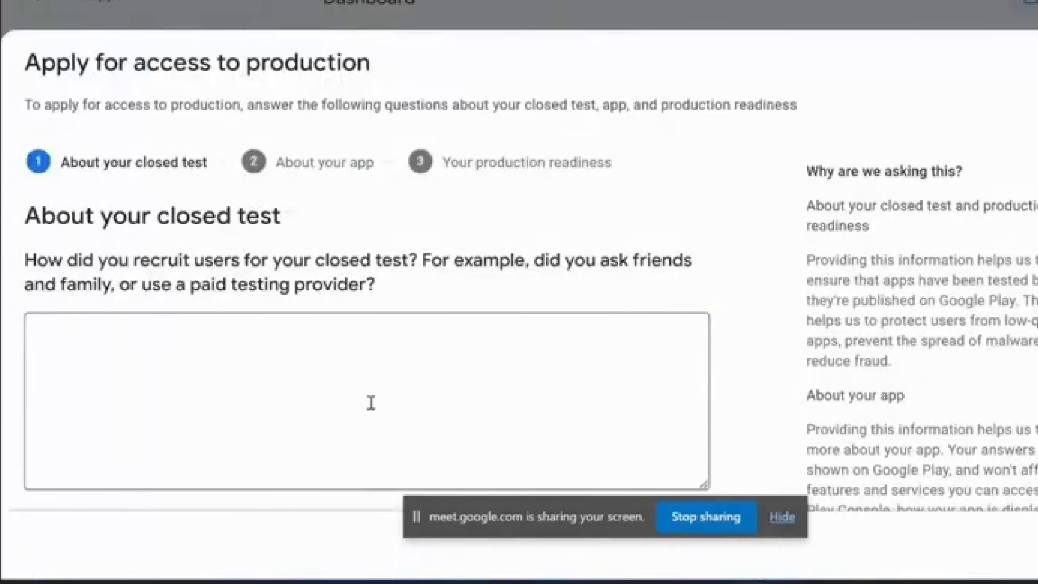
left_click(371, 403)
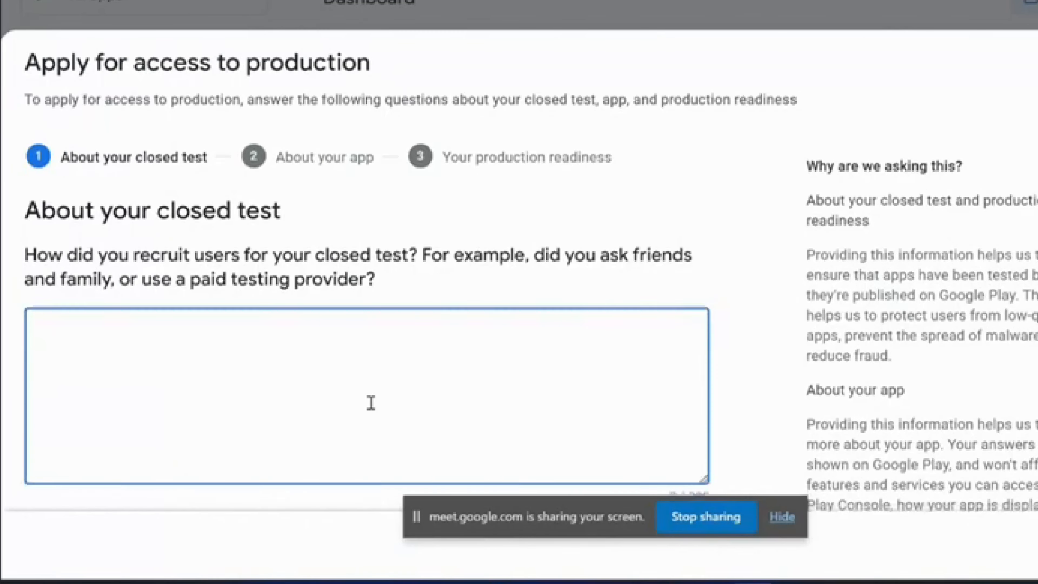
scroll(371, 407, "down", 5)
key("super+Tab")
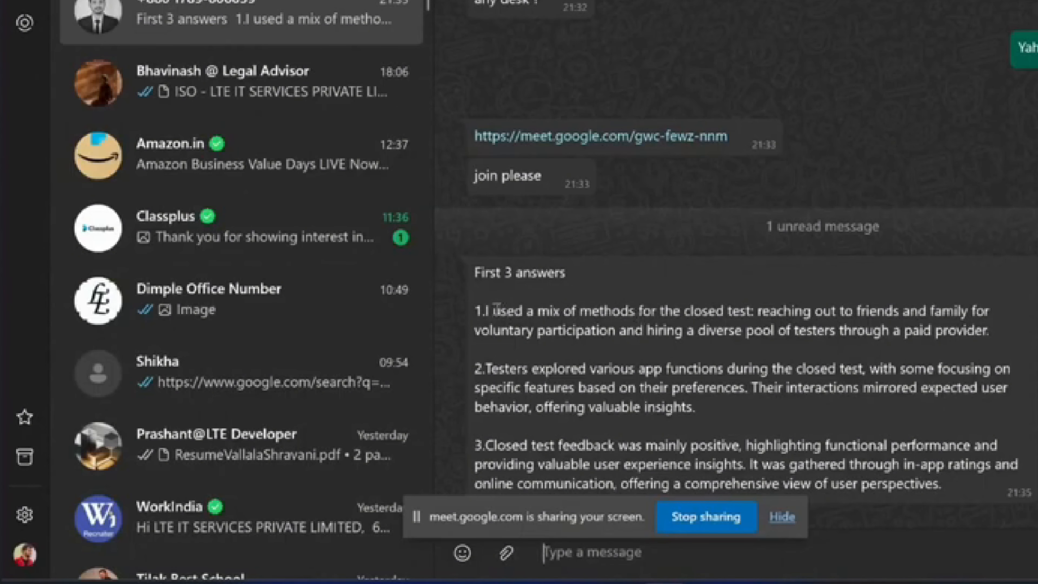
left_click_drag(477, 310, 772, 369)
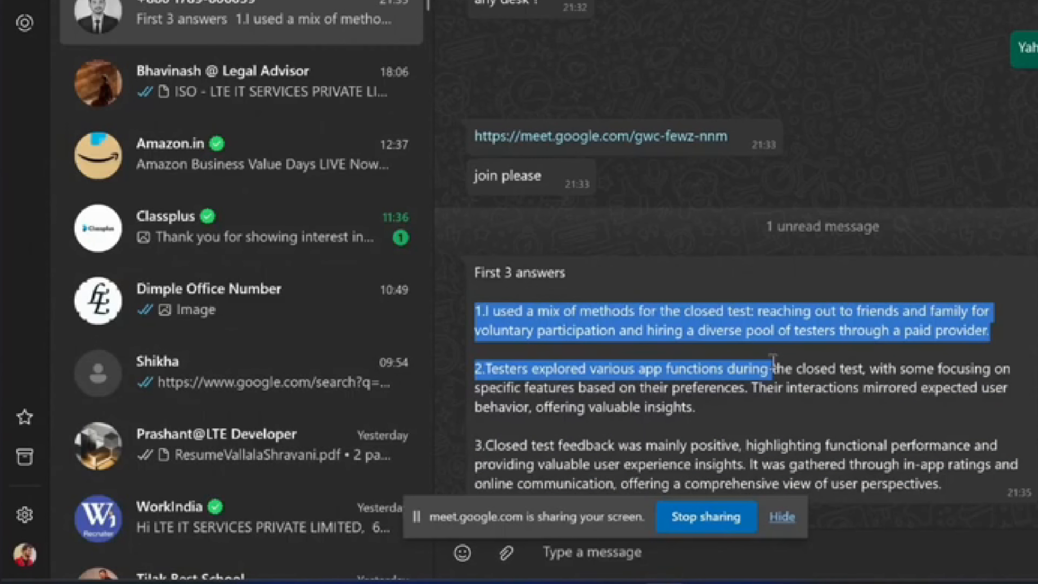
left_click(538, 315)
left_click_drag(490, 310, 677, 331)
left_click(489, 312)
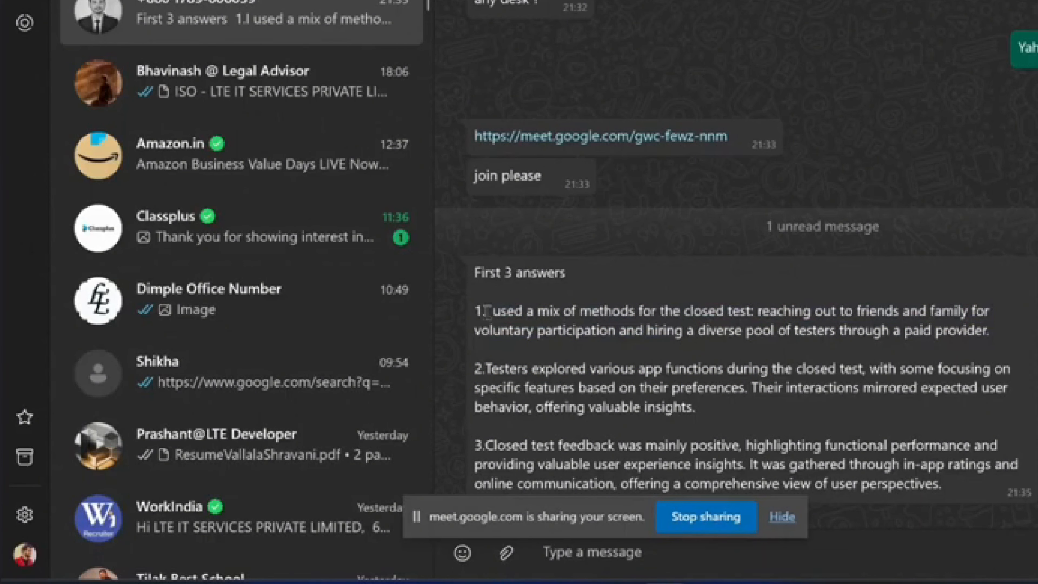
left_click_drag(487, 311, 999, 332)
key("ctrl+c")
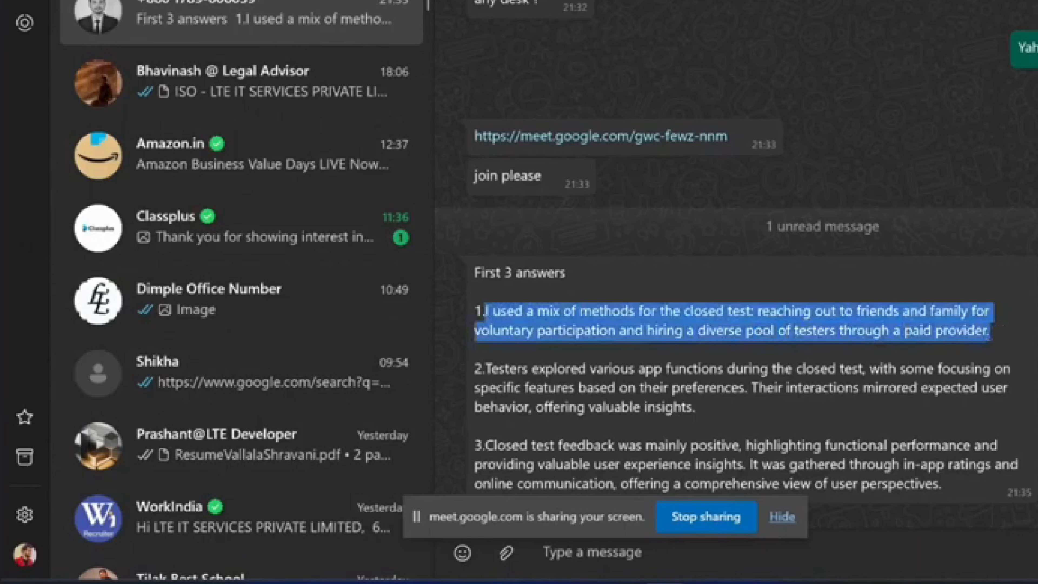
key("alt+Tab")
key("ctrl+v")
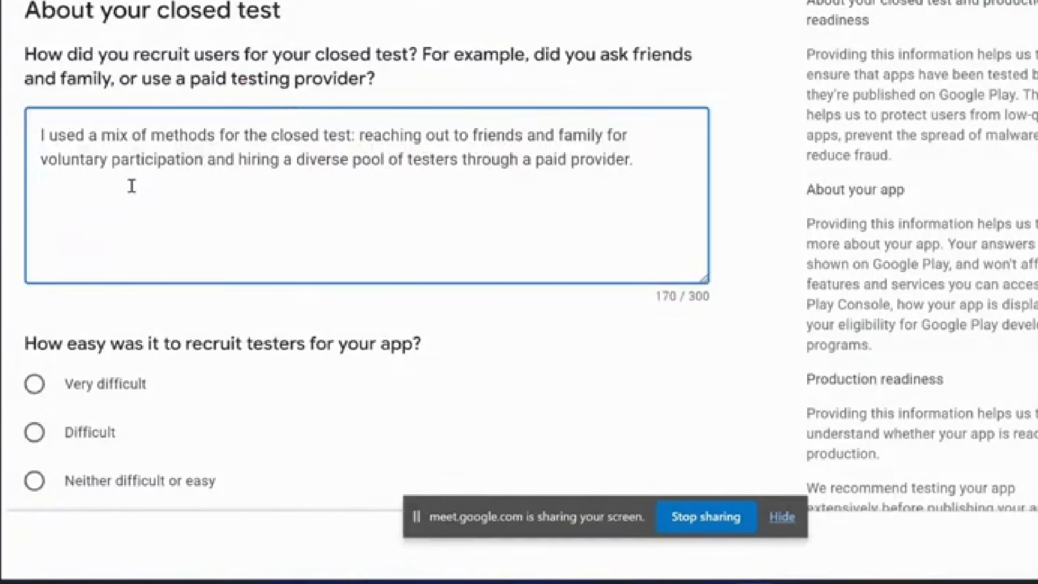
Rate recruiting testers as Difficult
scroll(735, 231, "down", 3)
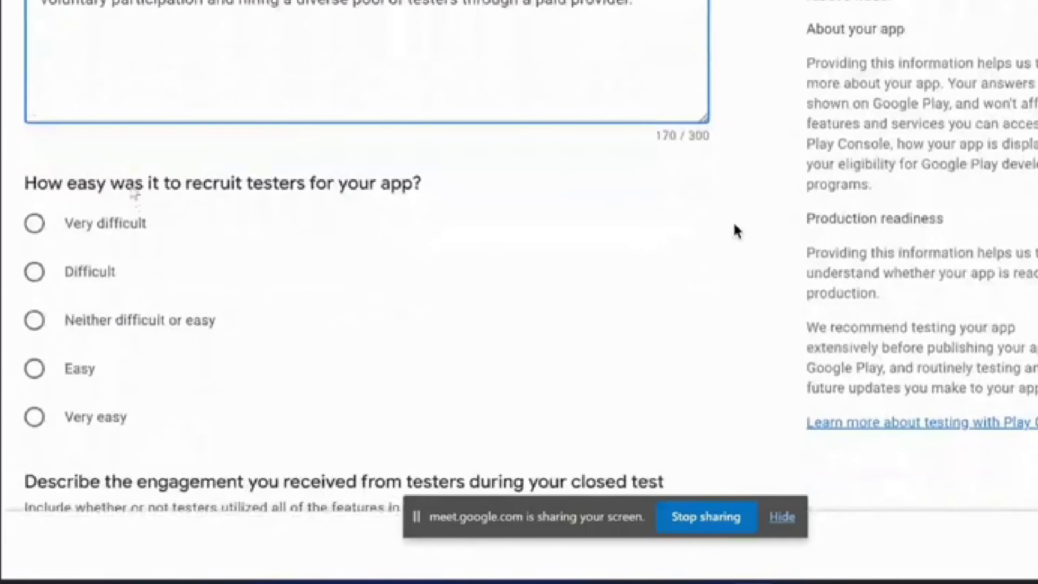
scroll(736, 231, "down", 2)
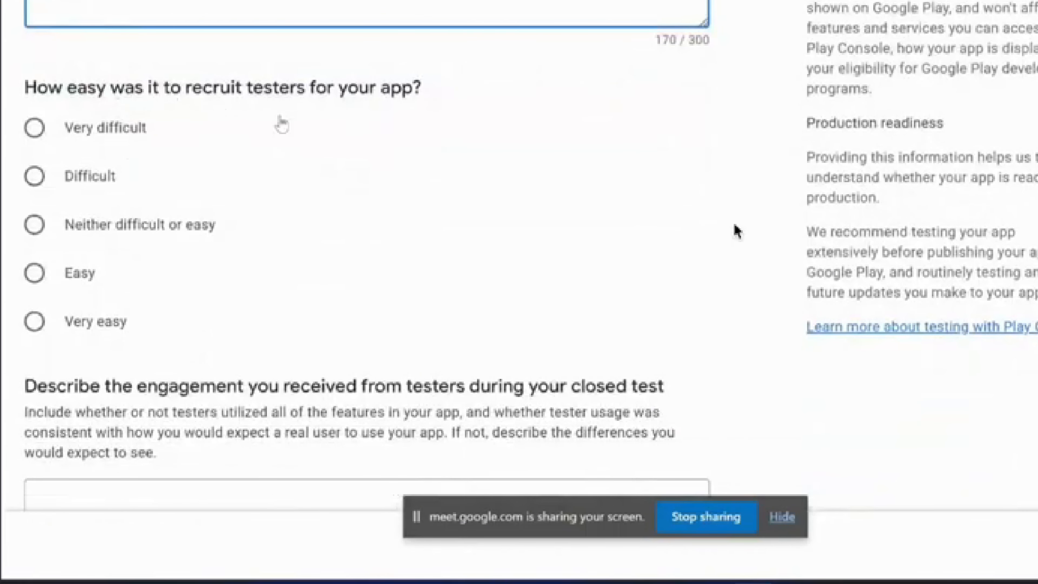
scroll(736, 231, "up", 3)
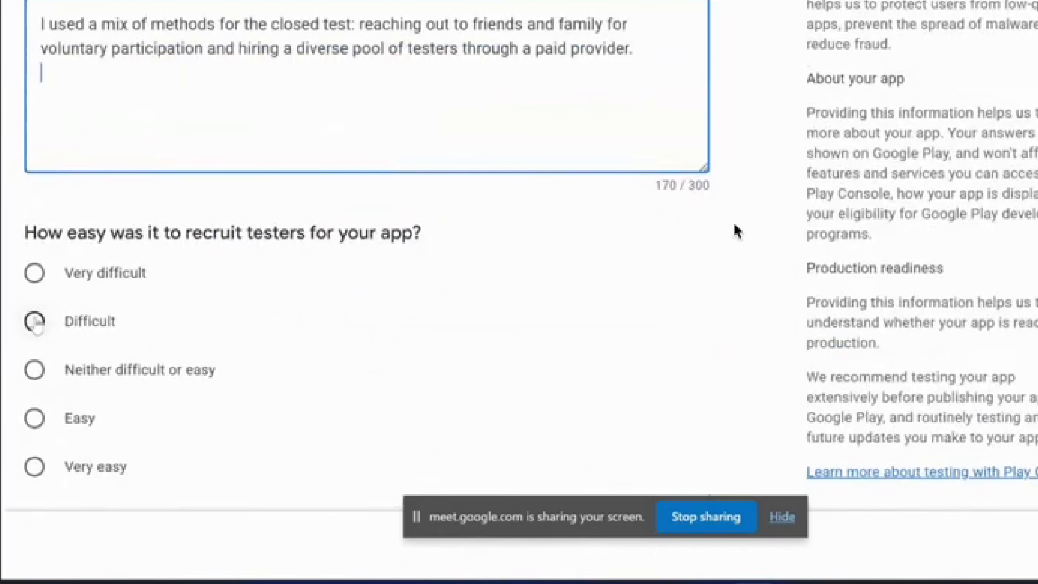
left_click(34, 322)
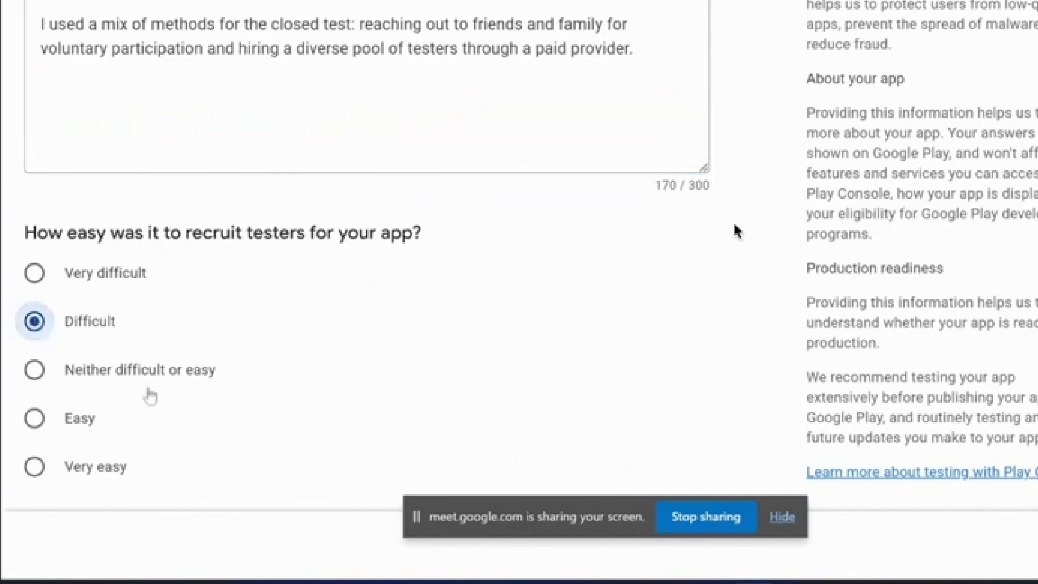
scroll(147, 395, "down", 2)
scroll(150, 394, "down", 5)
Paste the prepared tester-engagement answer into its box (211/300 characters)
left_click(153, 309)
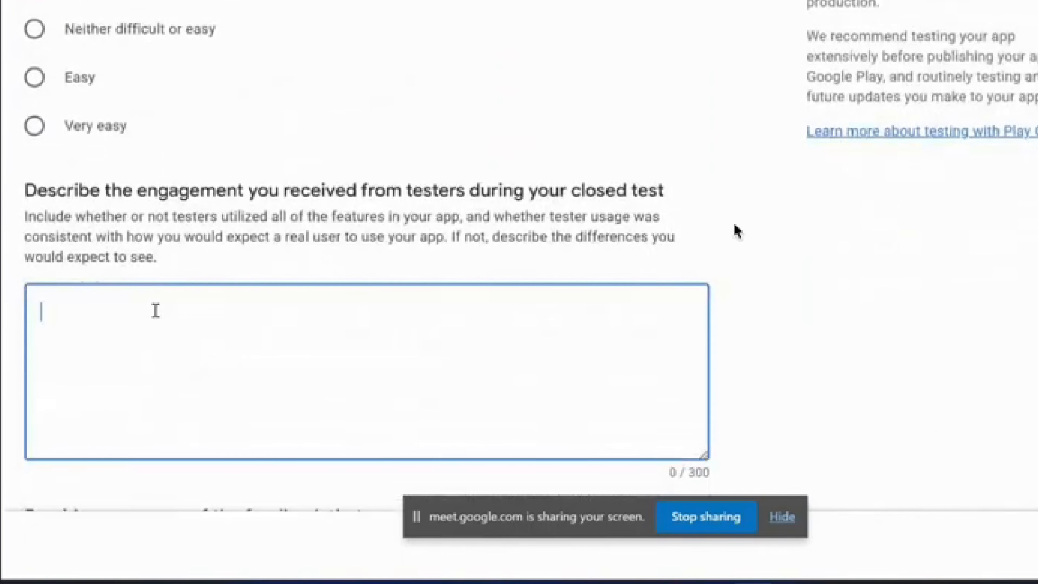
key("alt+Tab")
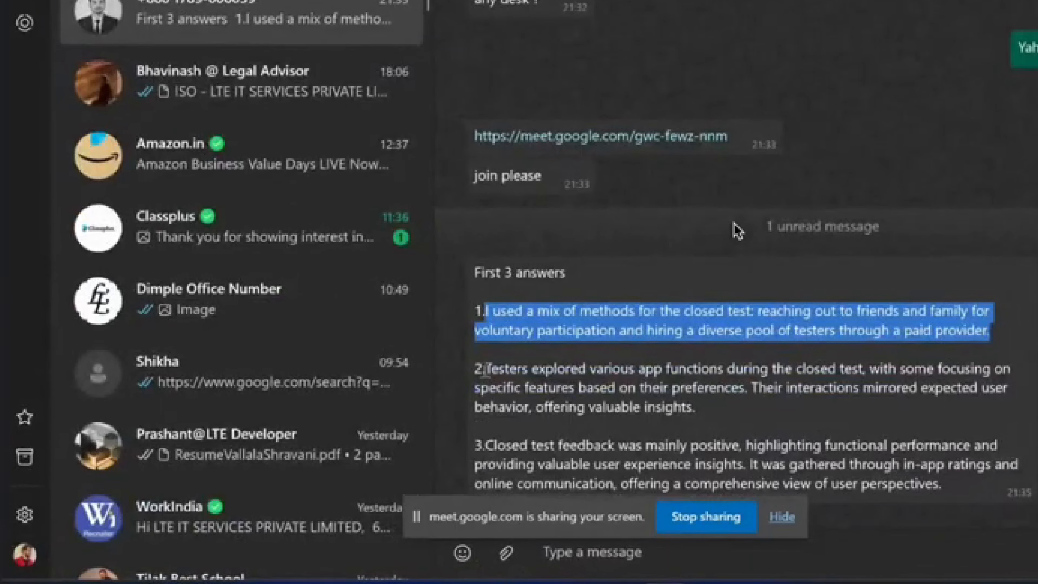
left_click_drag(486, 370, 774, 409)
key("ctrl+c")
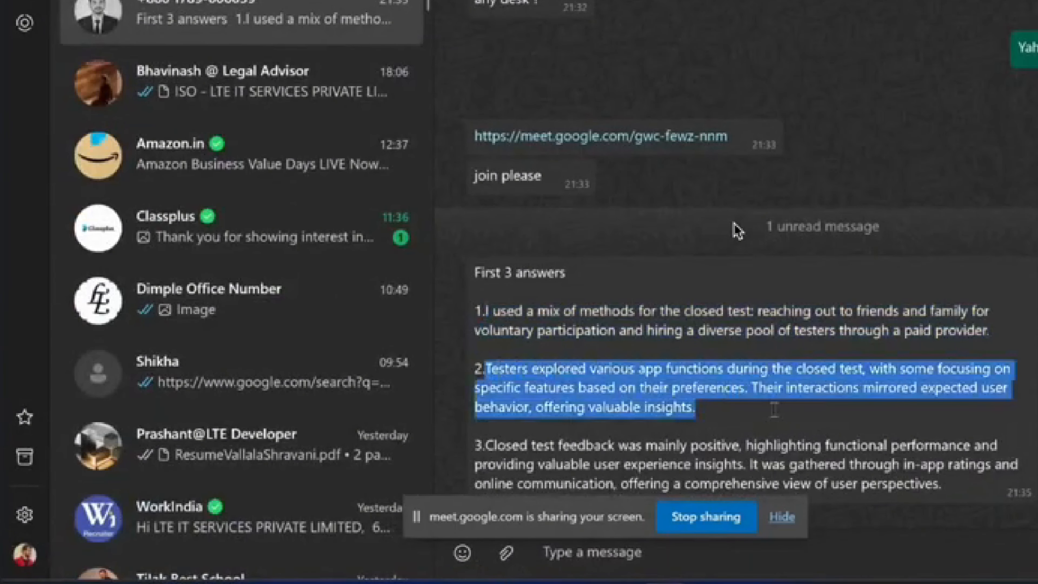
key("alt+Tab")
left_click(252, 326)
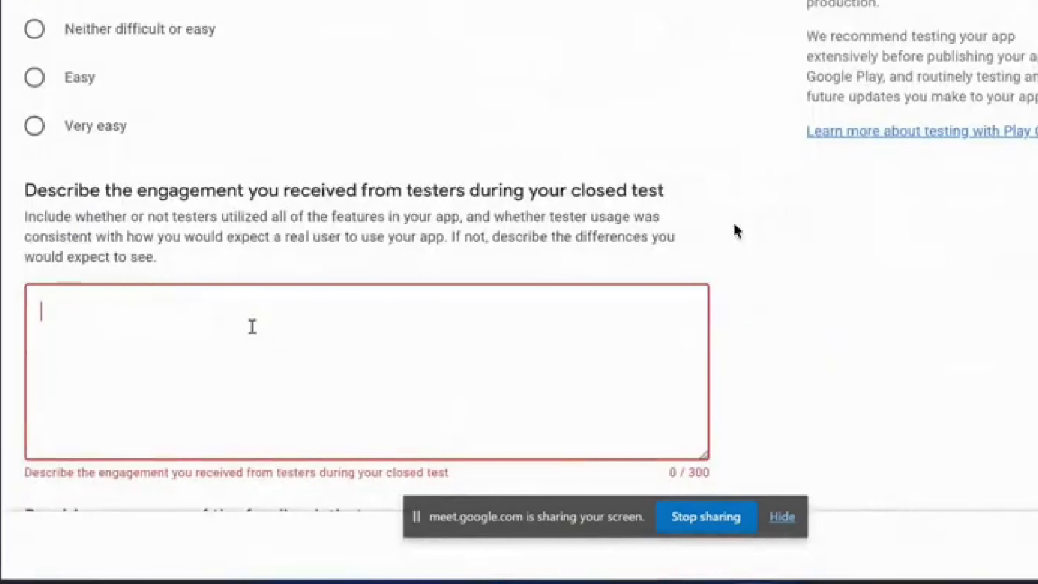
key("ctrl+v")
scroll(252, 326, "down", 5)
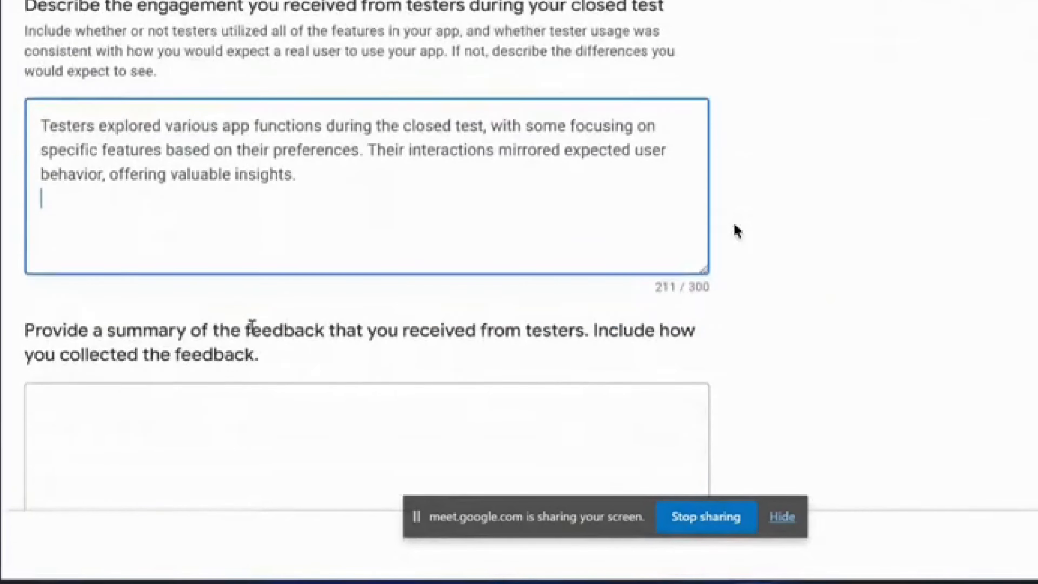
scroll(251, 327, "down", 3)
Paste the prepared tester-feedback summary into the last closed-test box (243/300)
left_click(250, 324)
mouse_move(663, 581)
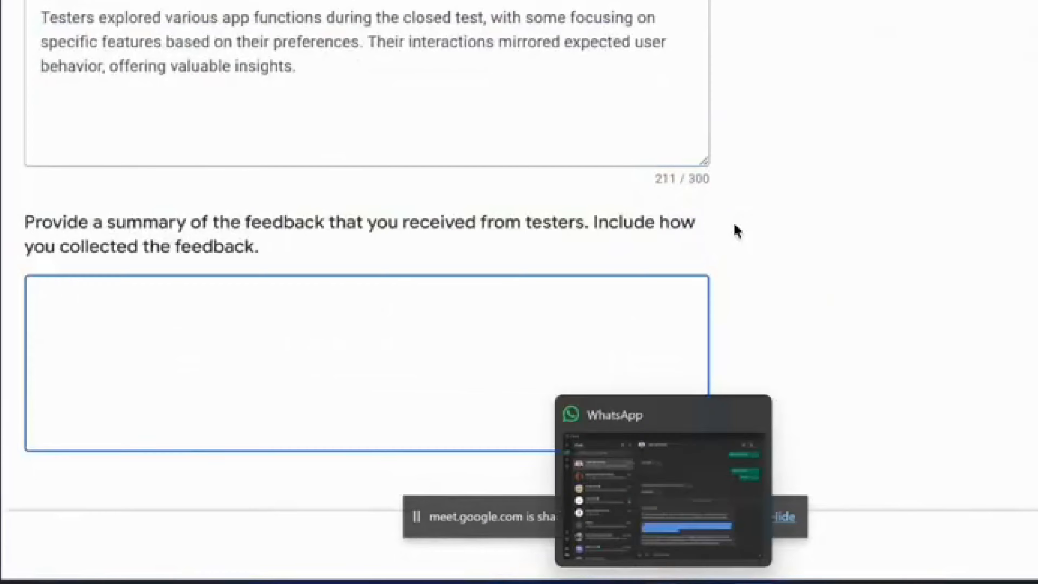
key("alt+Tab")
scroll(737, 231, "down", 1)
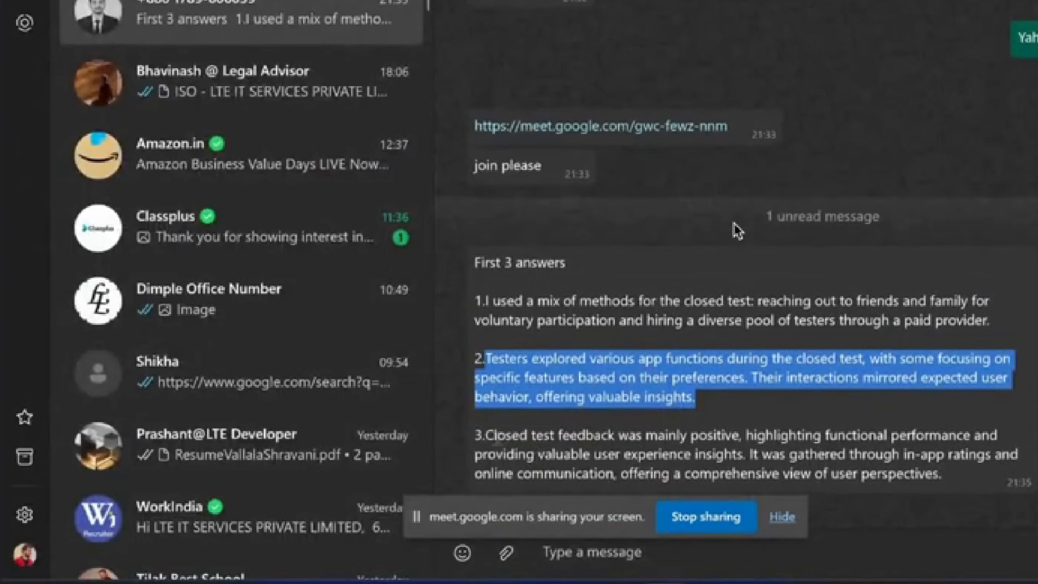
left_click_drag(485, 435, 945, 482)
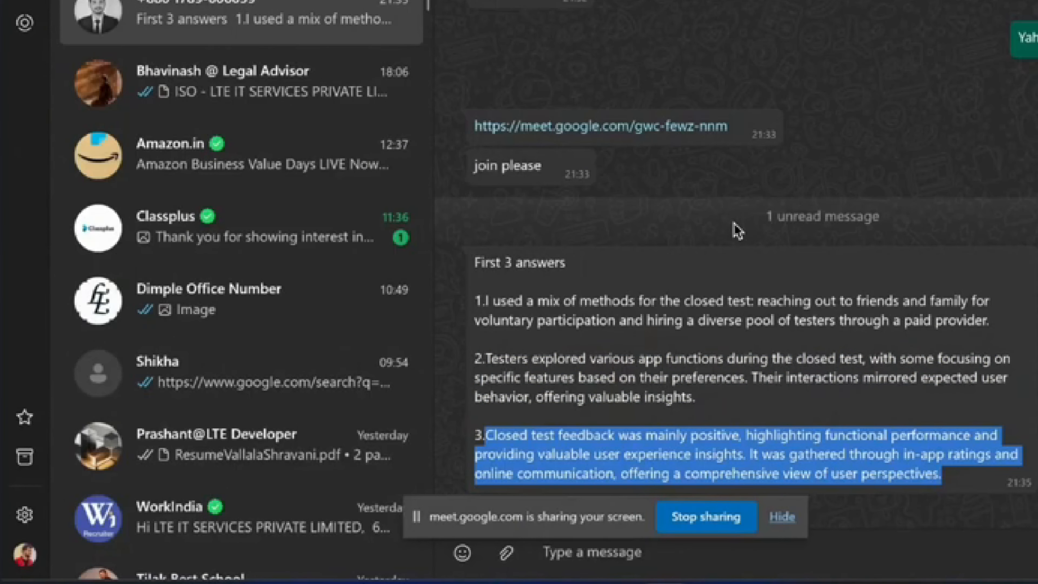
key("ctrl+c")
key("alt+Tab")
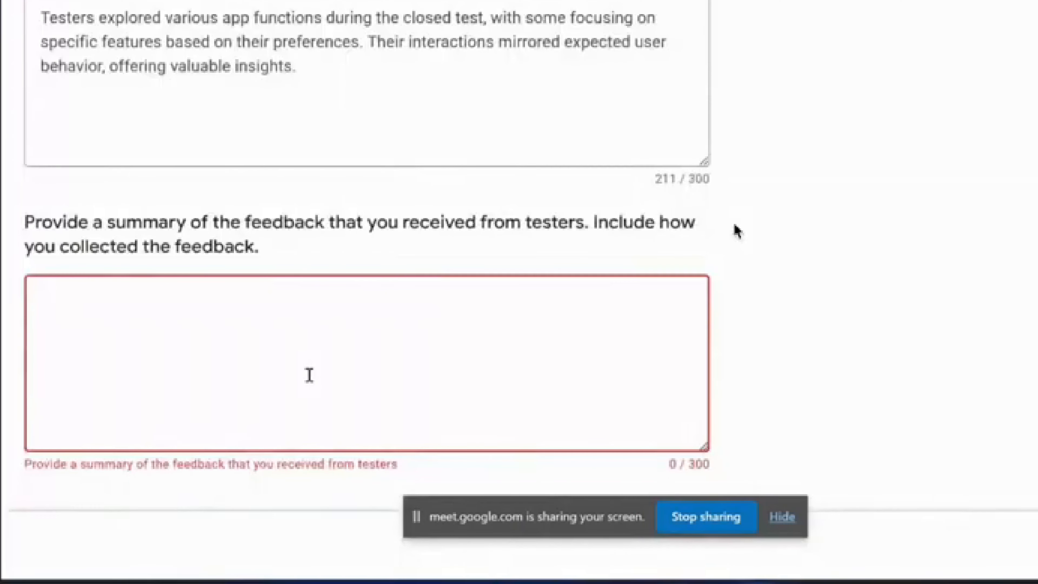
key("ctrl+v")
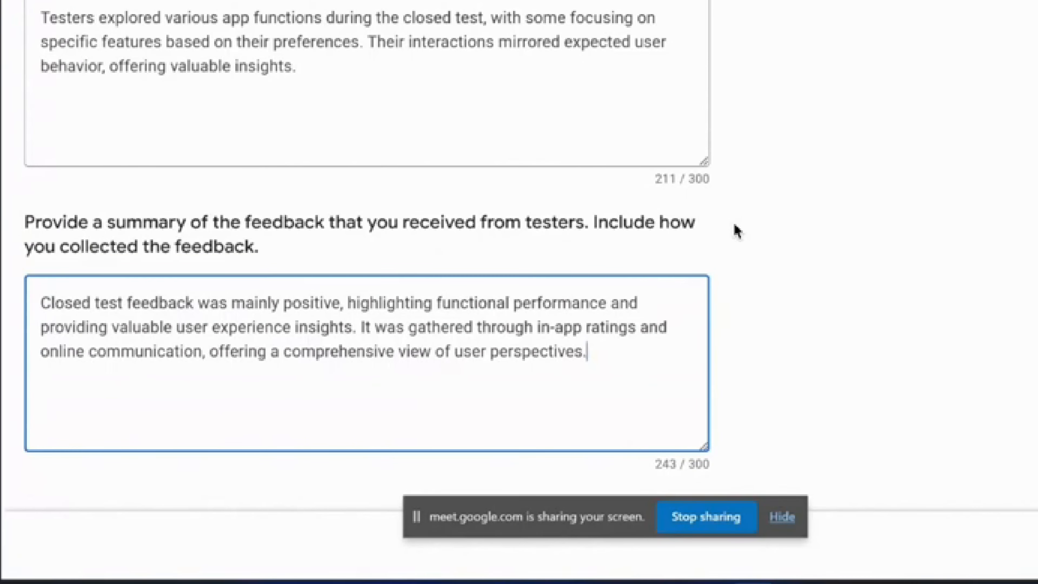
On About your app, enter the audience as 'School Students to view their homework'
left_click(1036, 546)
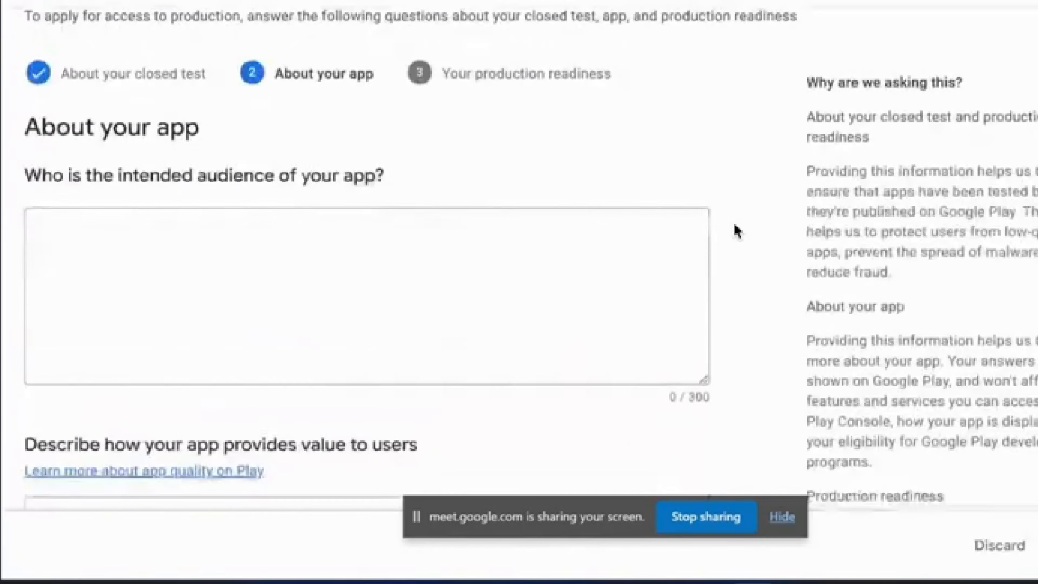
left_click(472, 370)
scroll(473, 370, "down", 4)
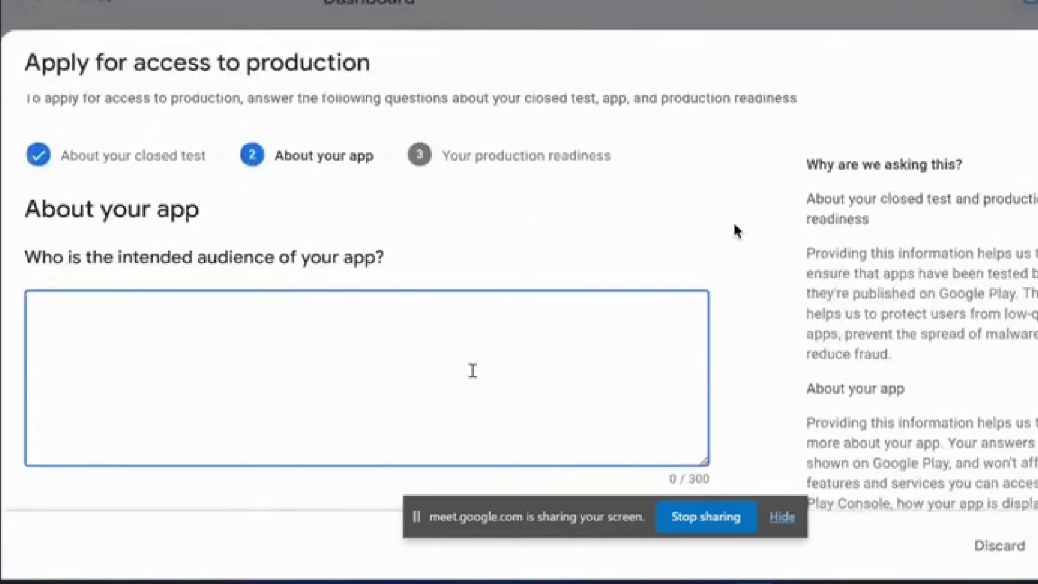
scroll(473, 371, "up", 4)
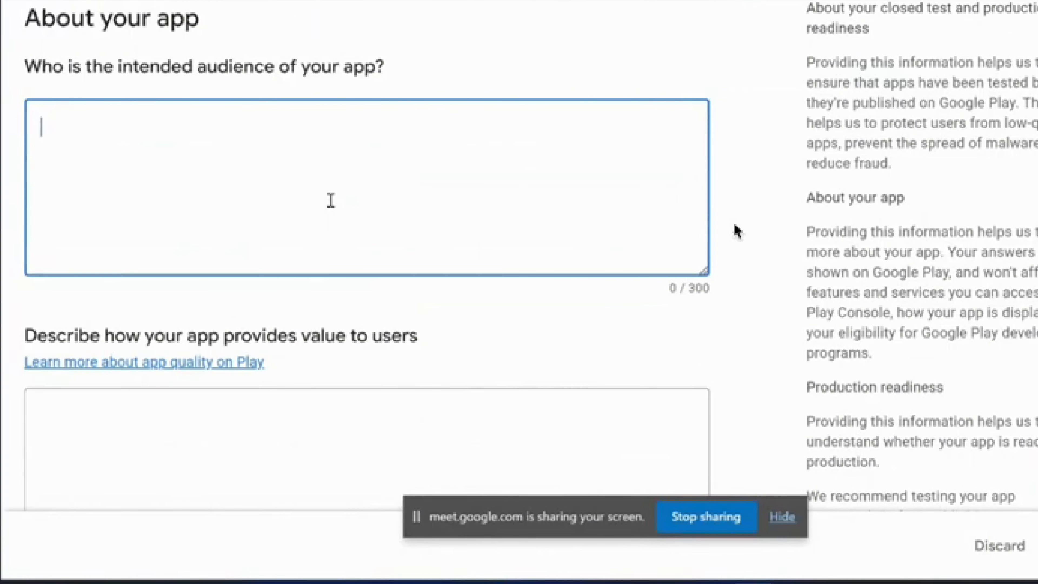
scroll(330, 201, "down", 2)
scroll(331, 201, "up", 1)
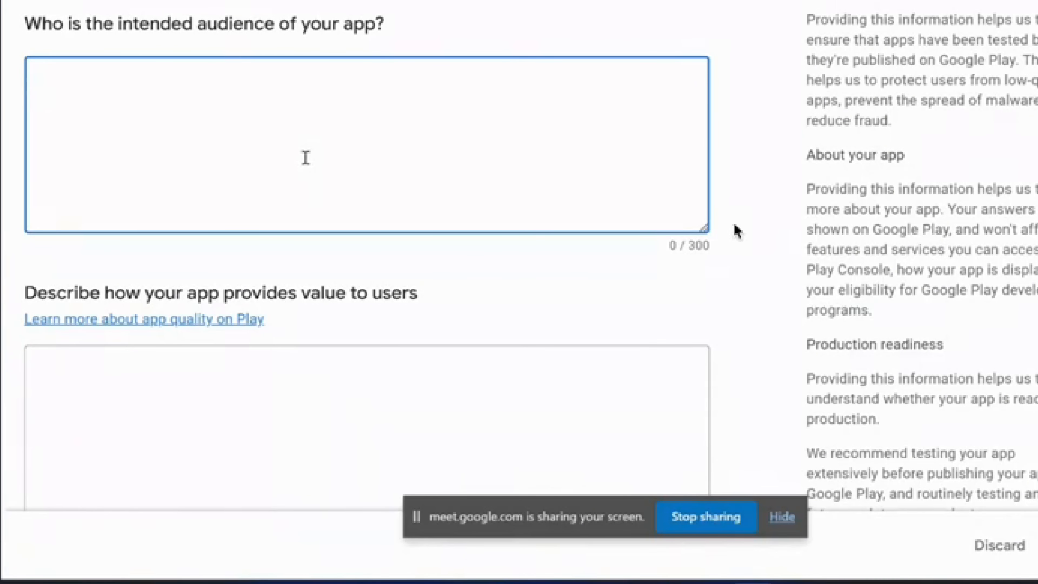
type("S")
key("BackSpace")
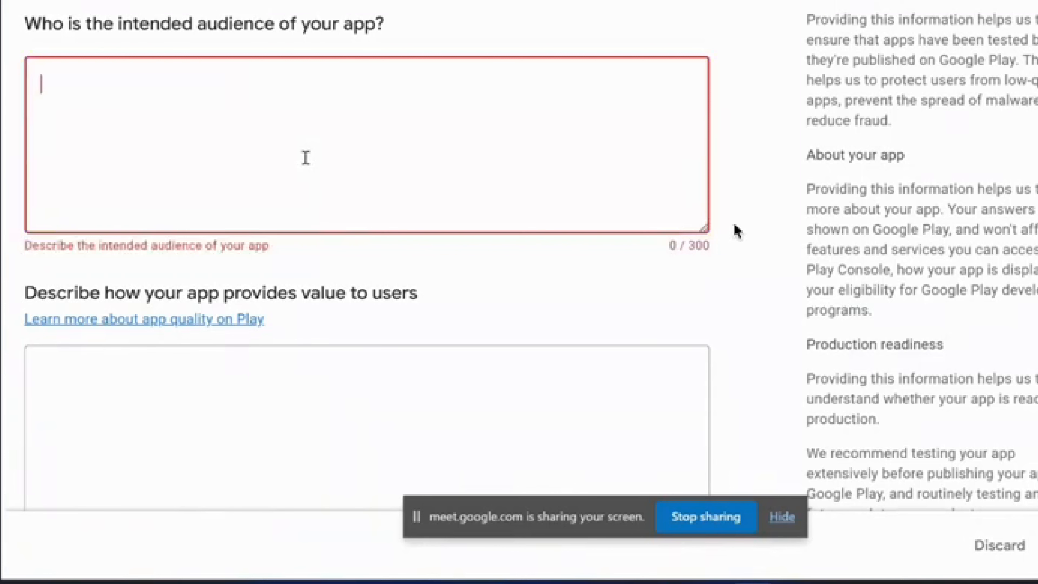
type("School ")
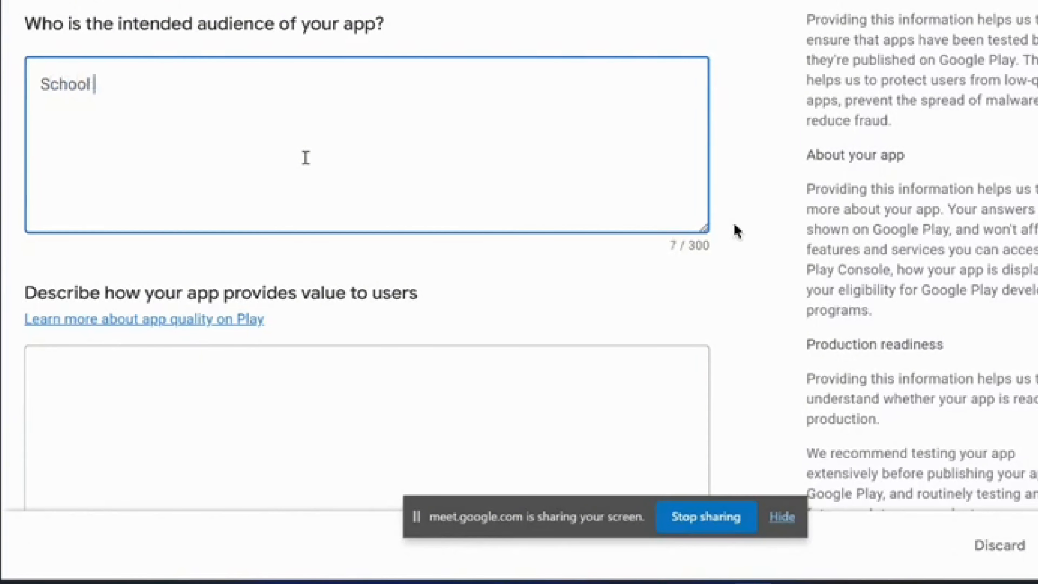
type("Students ")
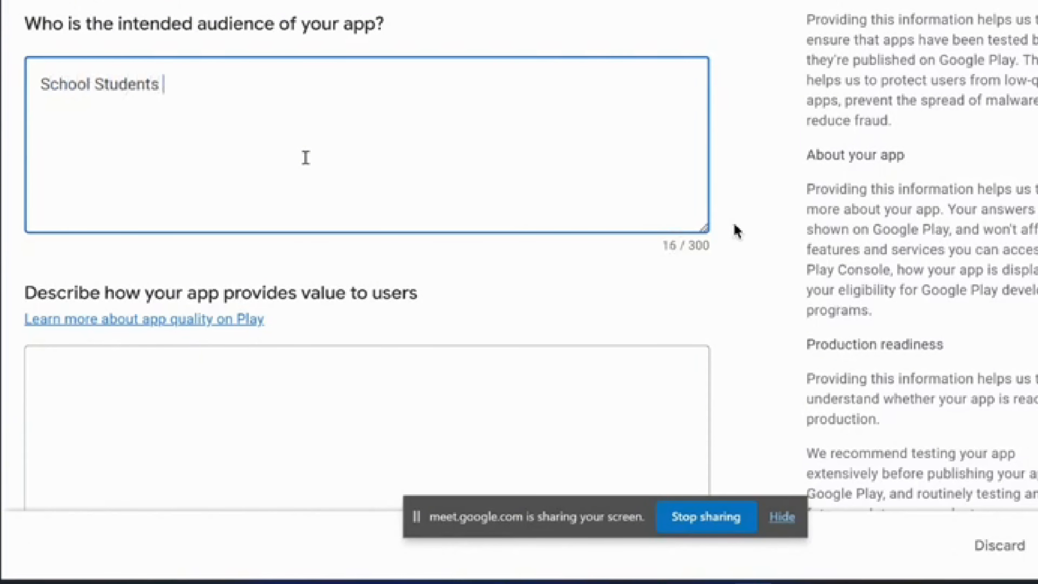
type("to view their")
type("homework")
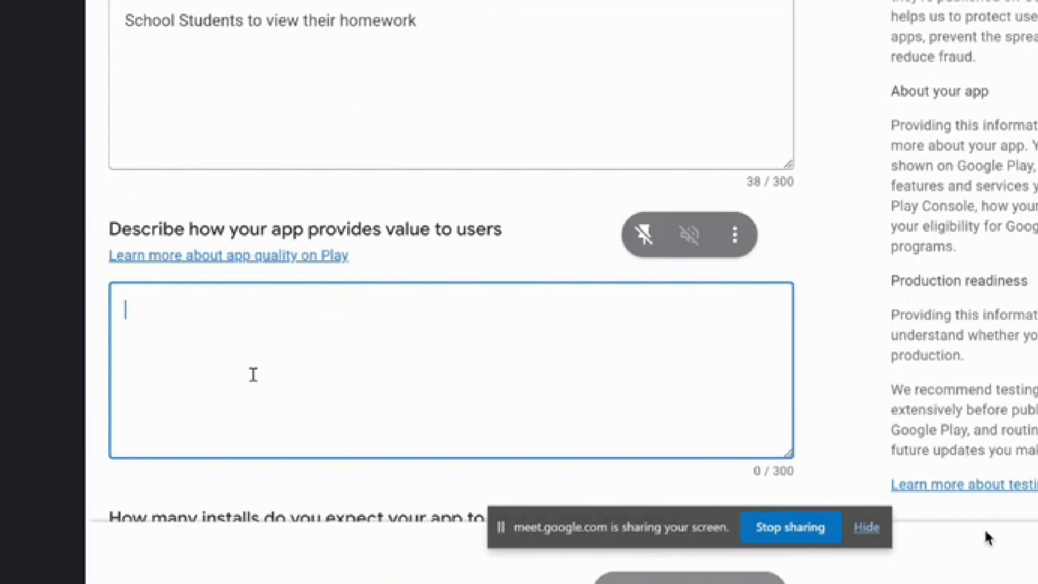
left_click(867, 581)
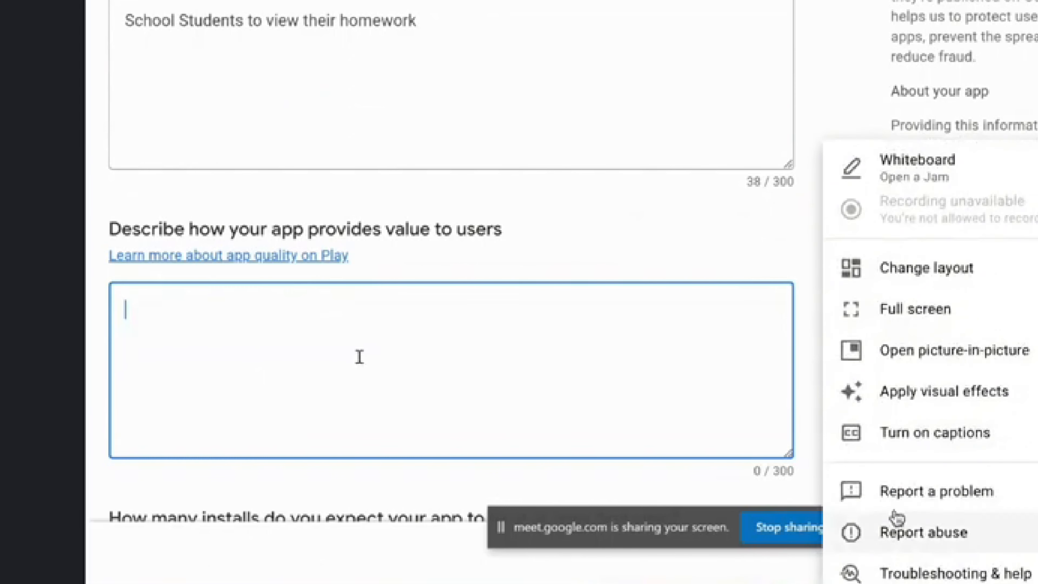
Describe the app's value: complete school information on Academics, Bus Timings and school activities
left_click(976, 309)
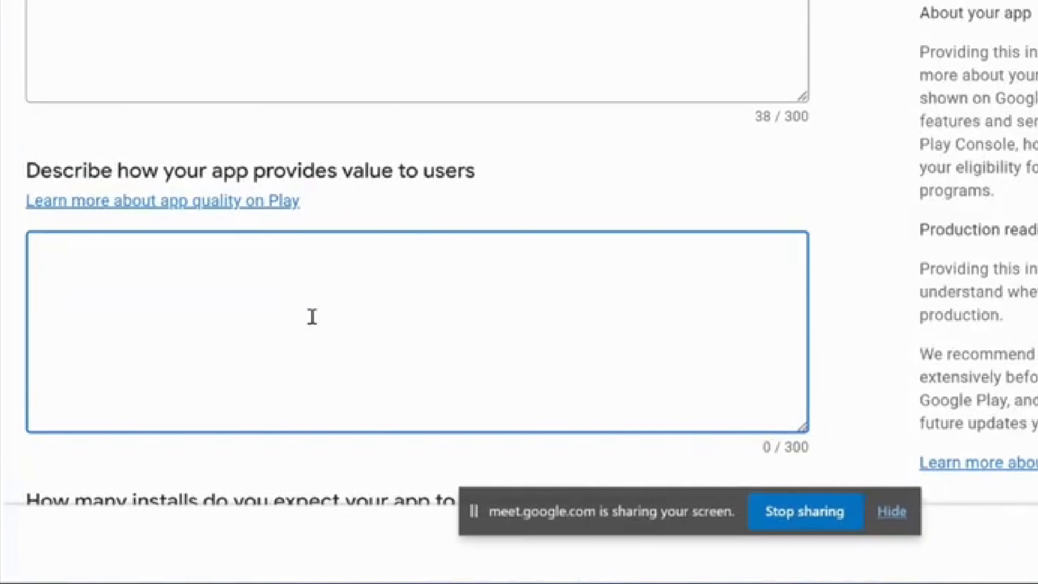
type("This he")
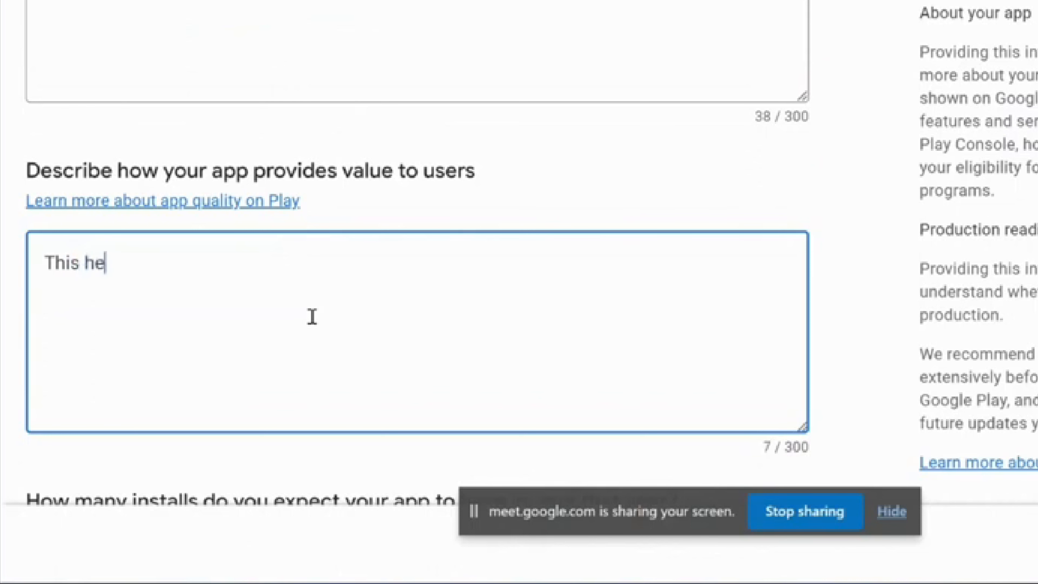
type("lps st")
key("BackSpace")
type("s")
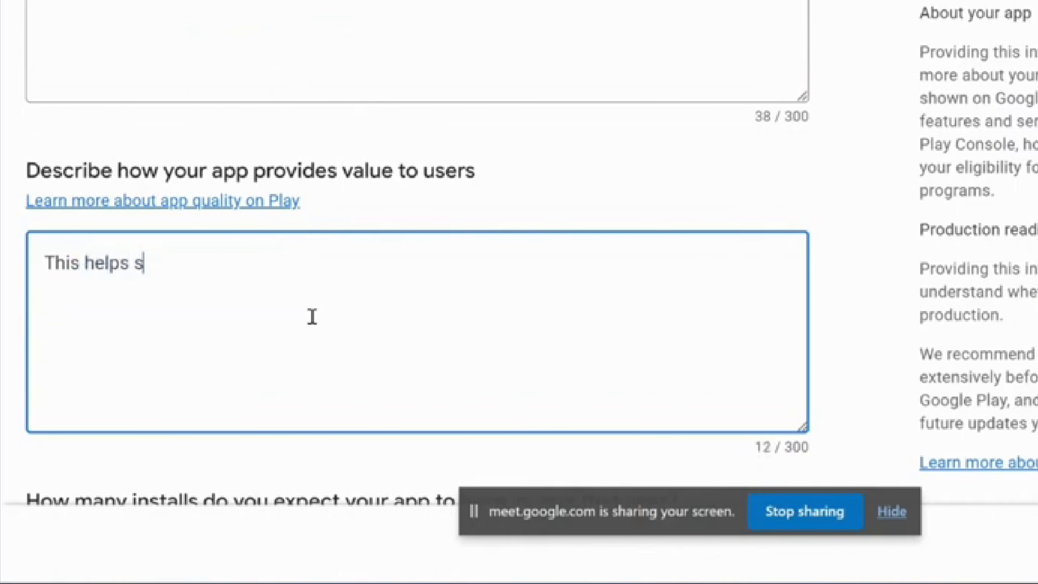
type("tudents th")
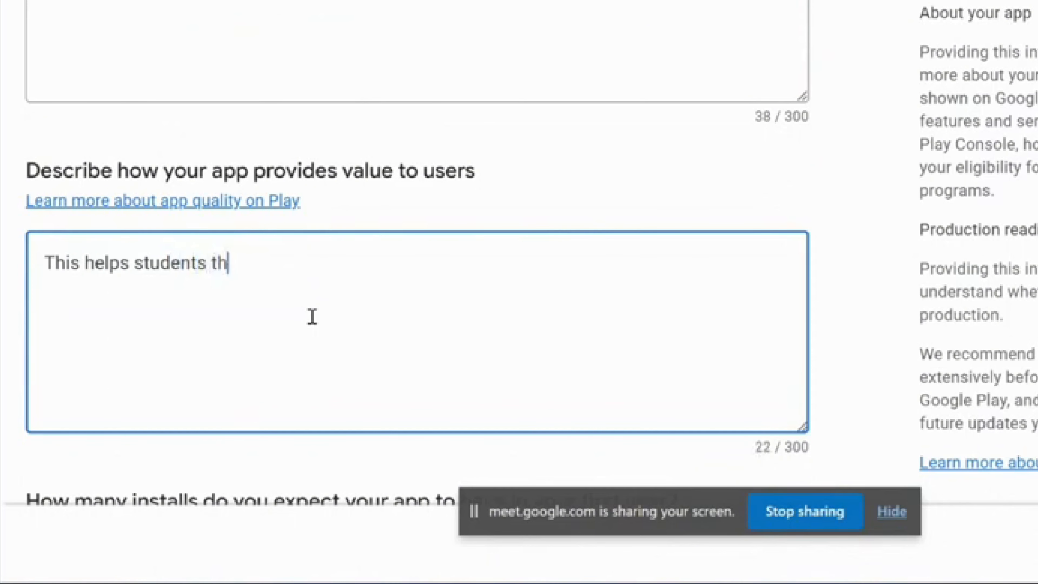
type("eir complet")
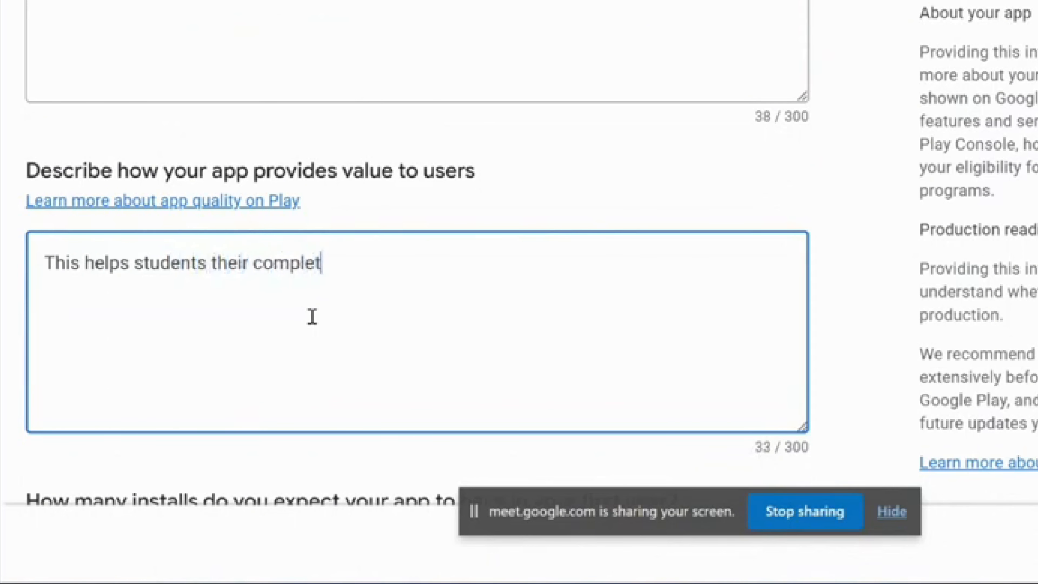
type("e school ")
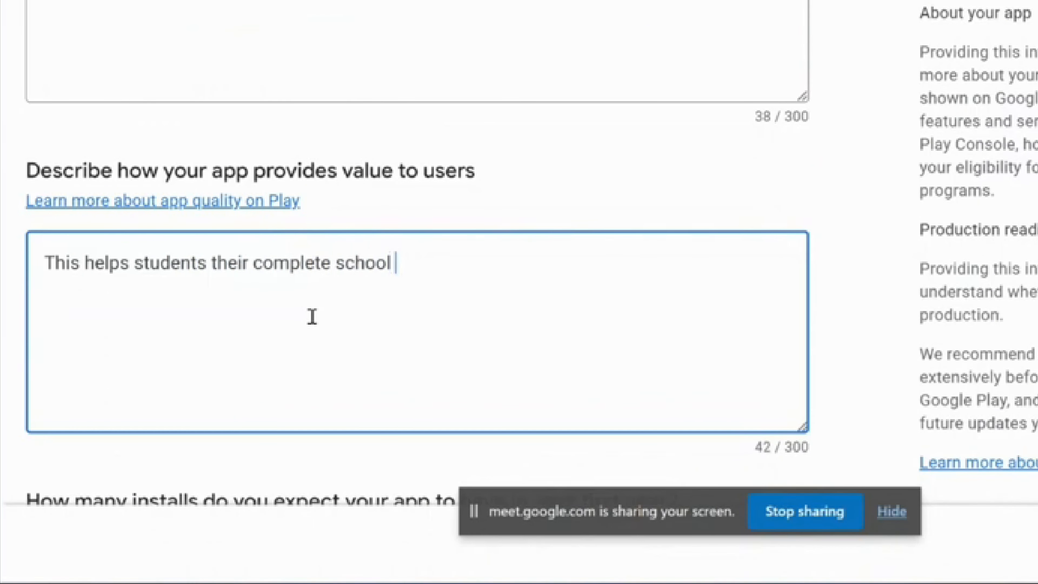
type("informatio")
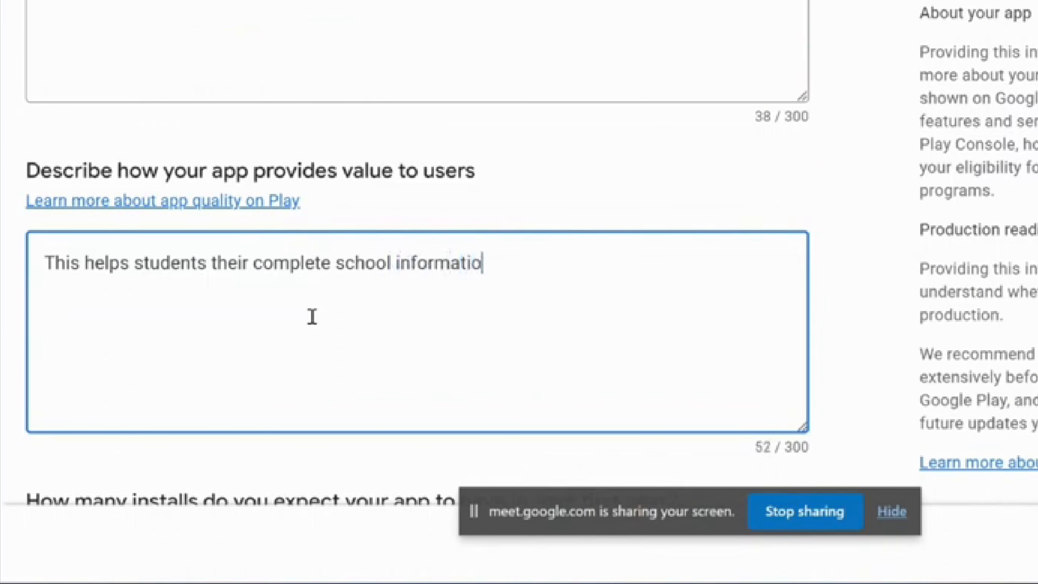
type("n about ")
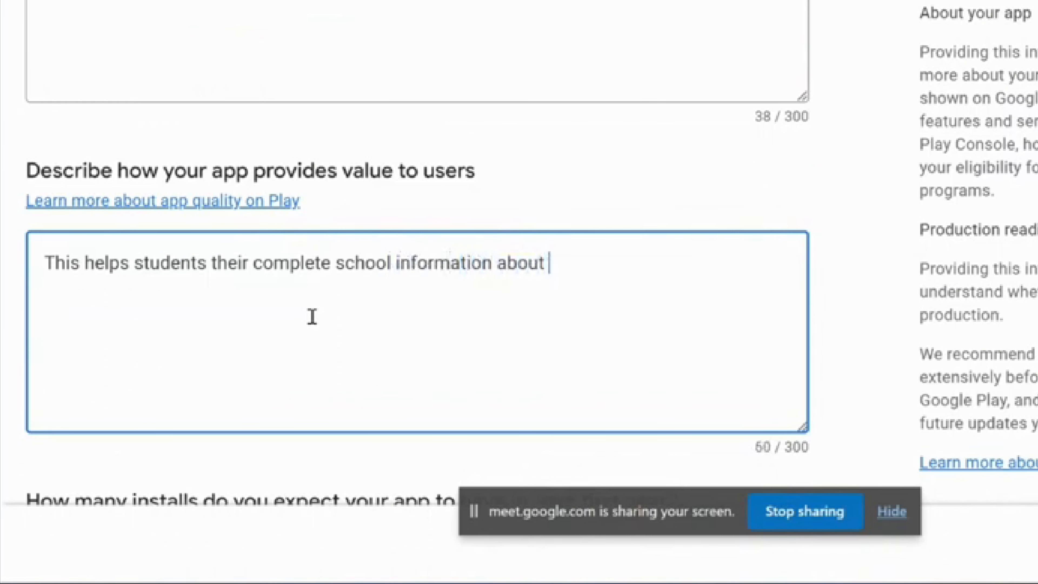
type("Academics,")
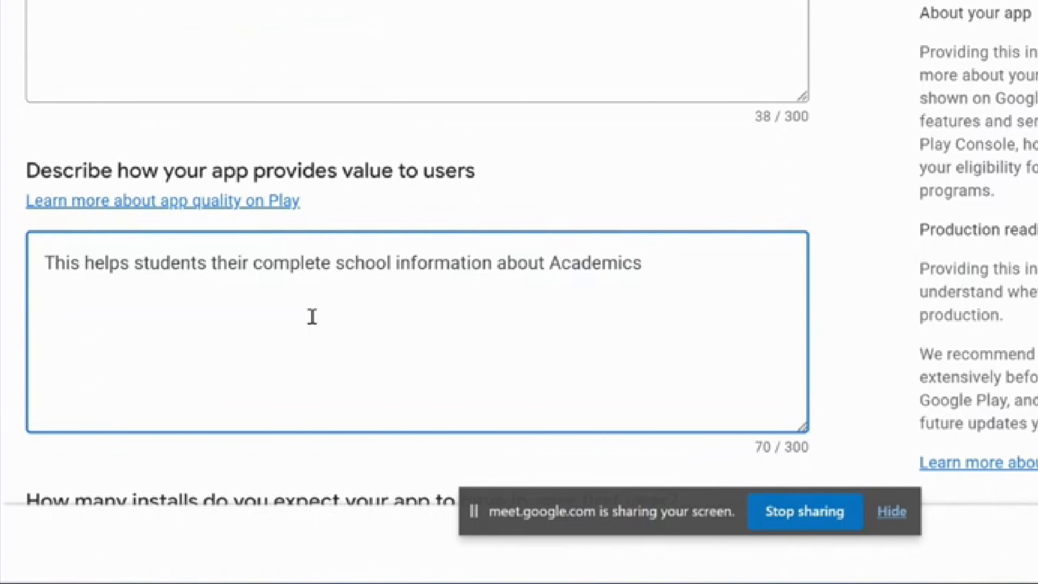
key("BackSpace")
type(", Bus Ti")
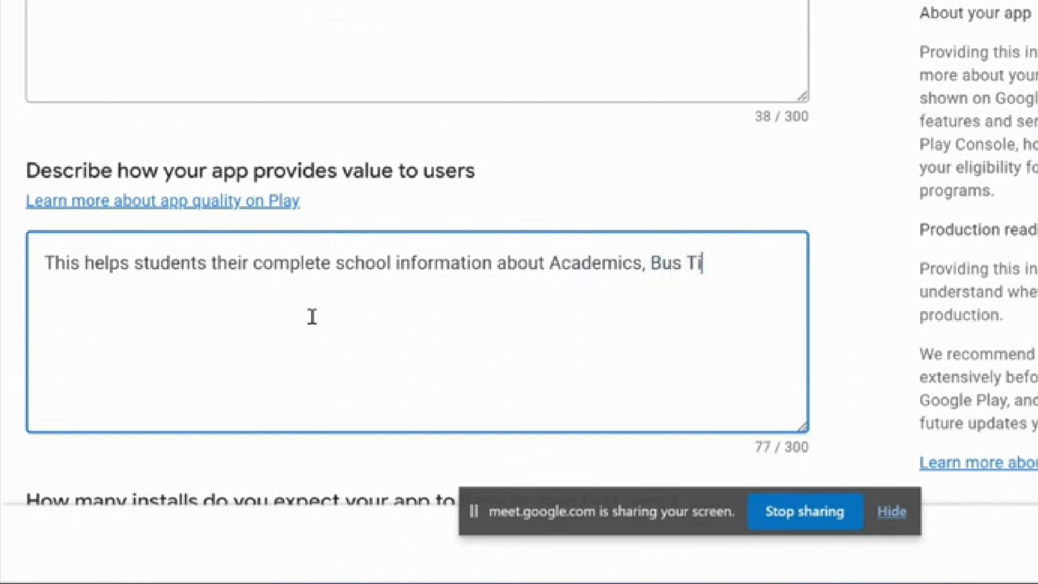
type("min")
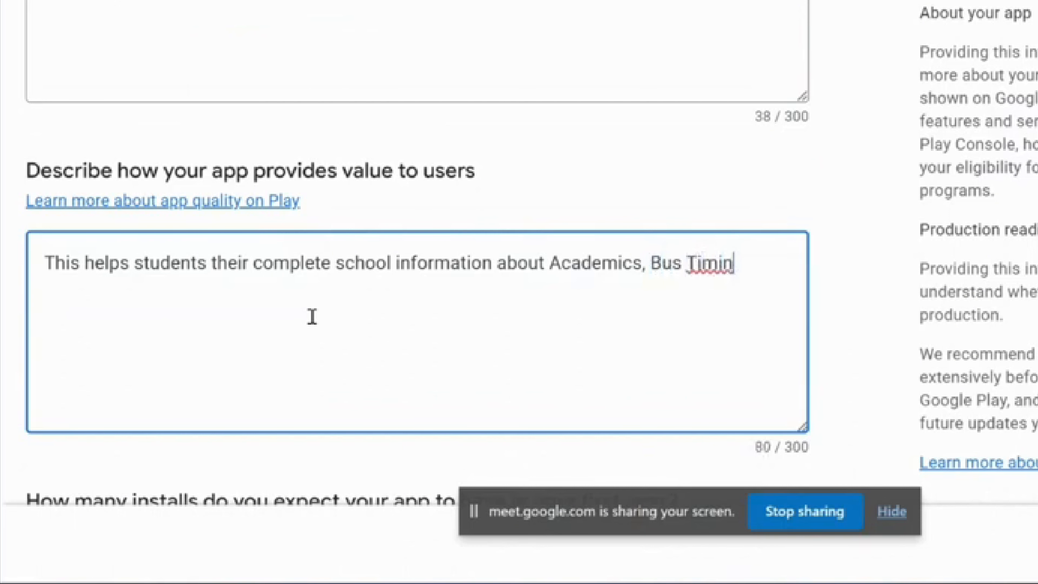
type("gs an")
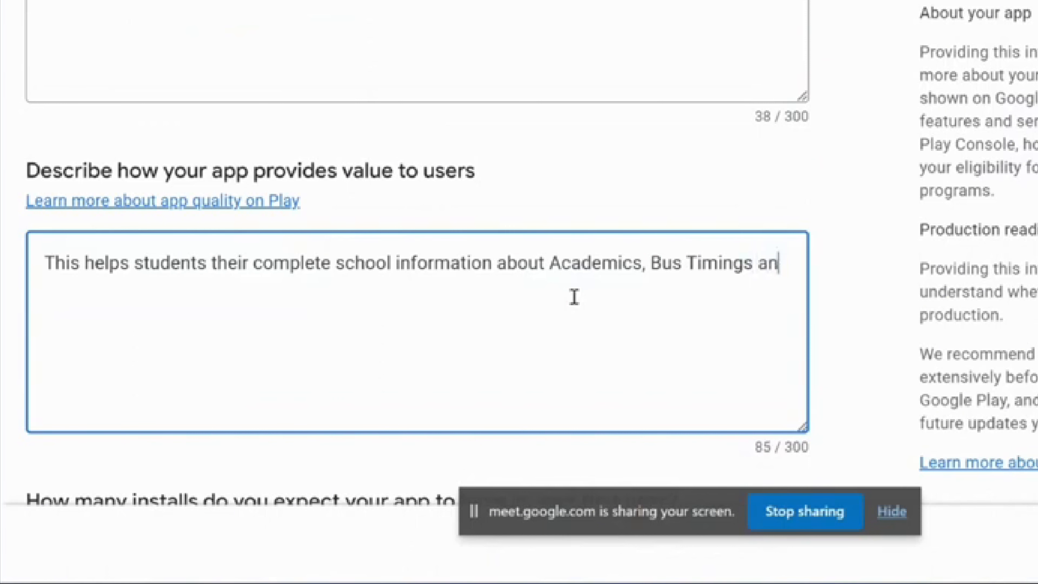
type("dothers ")
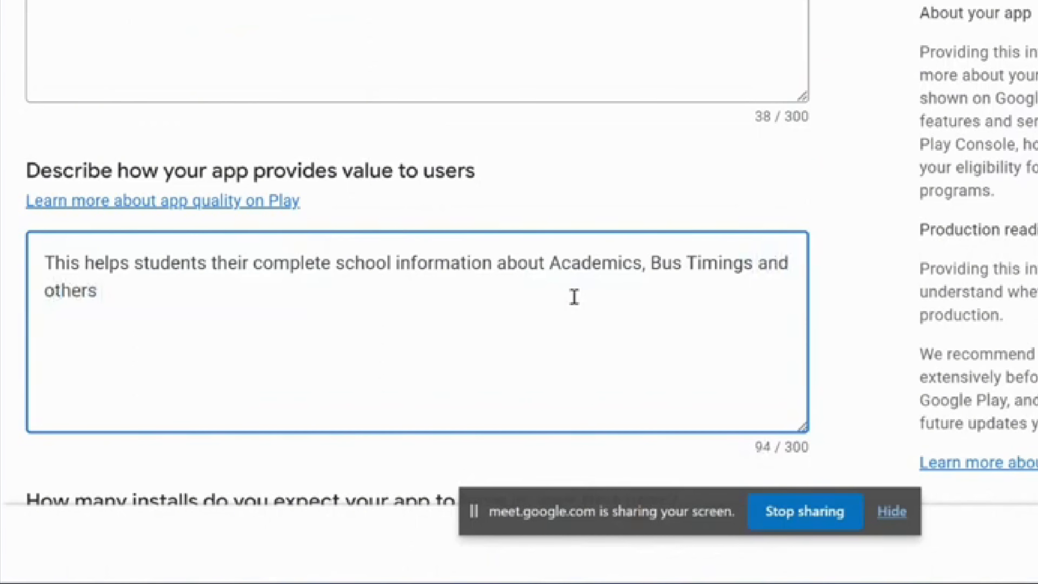
type("related to school ad")
key("BackSpace")
type("ctiviti")
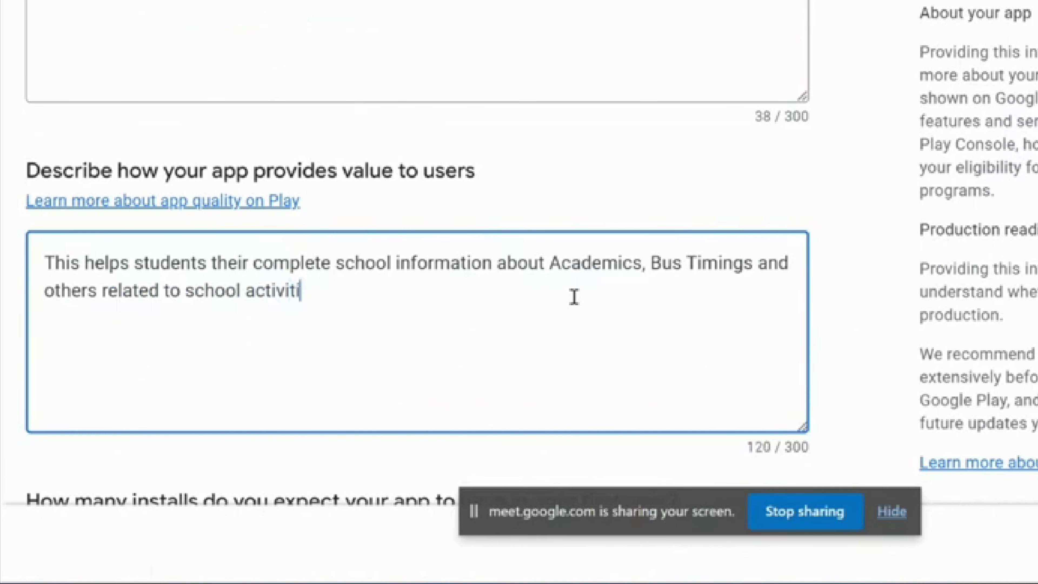
type("es")
scroll(671, 369, "down", 6)
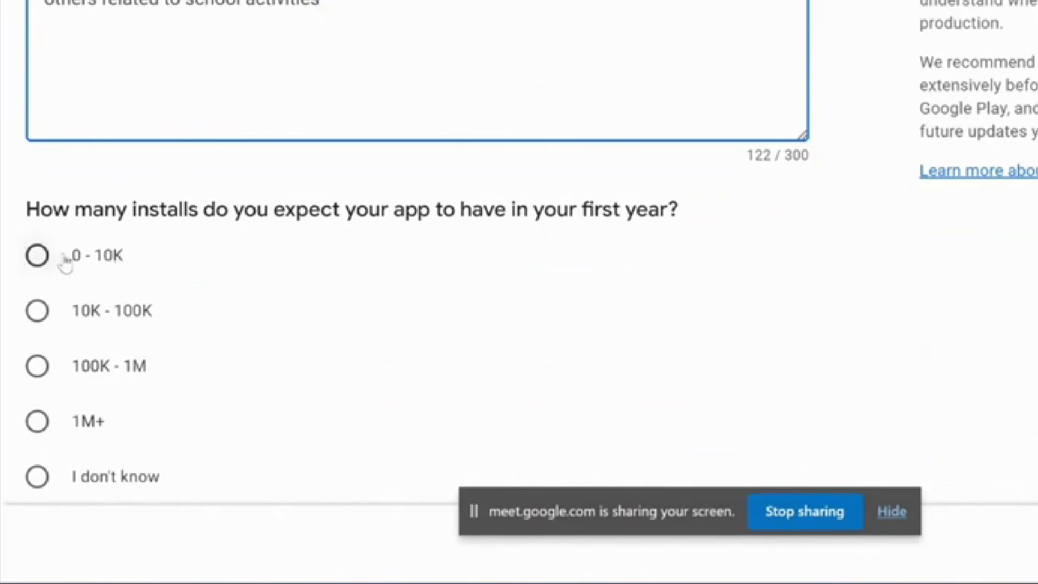
Select 0 - 10K expected first-year installs and go on to Your production readiness
left_click(42, 264)
scroll(240, 360, "down", 1)
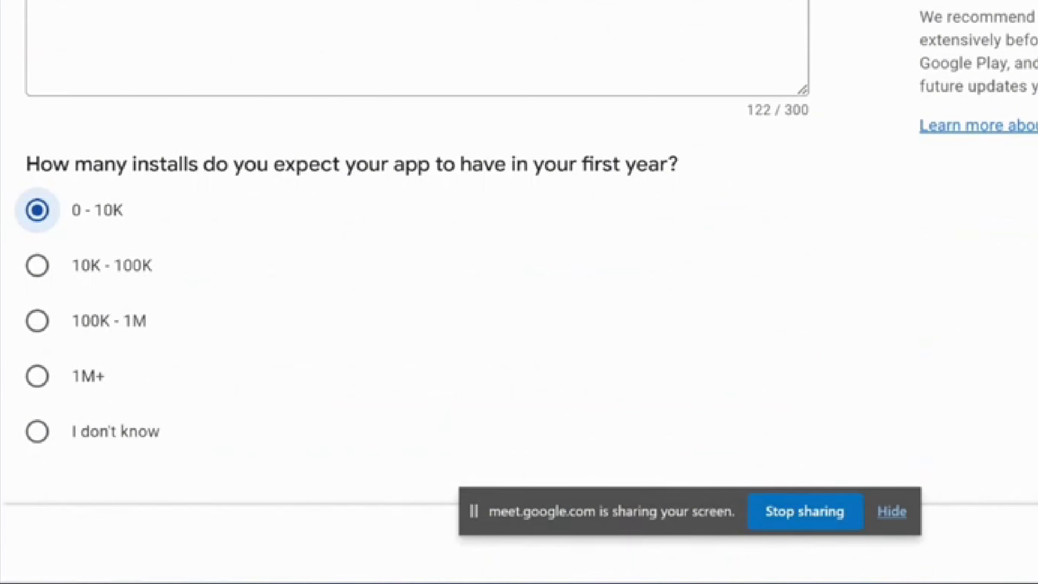
left_click(1034, 544)
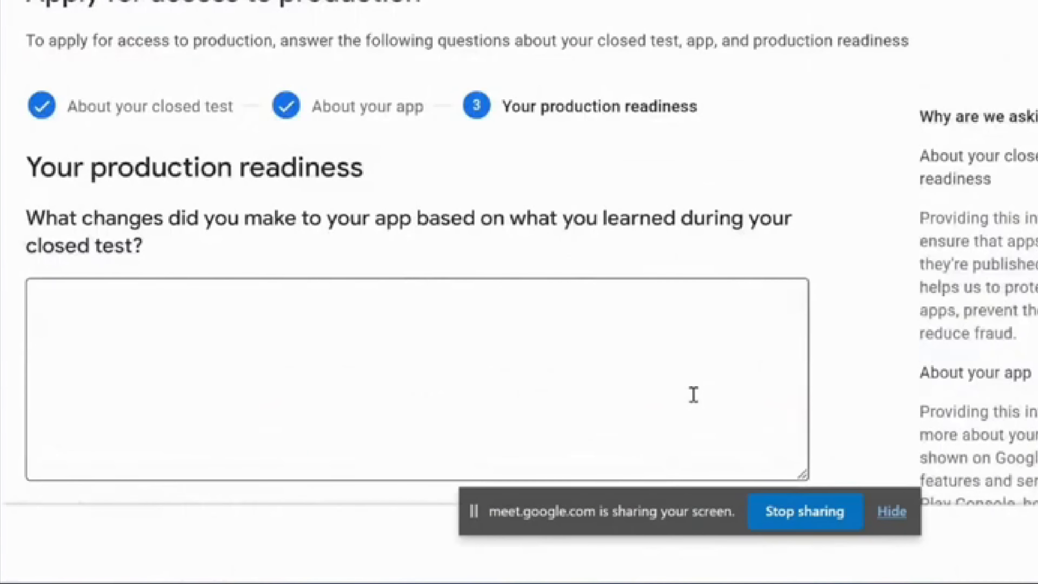
Enter 'We have changed some features which will not affect our functionalities' as the closed-test changes answer (71/300)
left_click(388, 353)
scroll(388, 353, "down", 5)
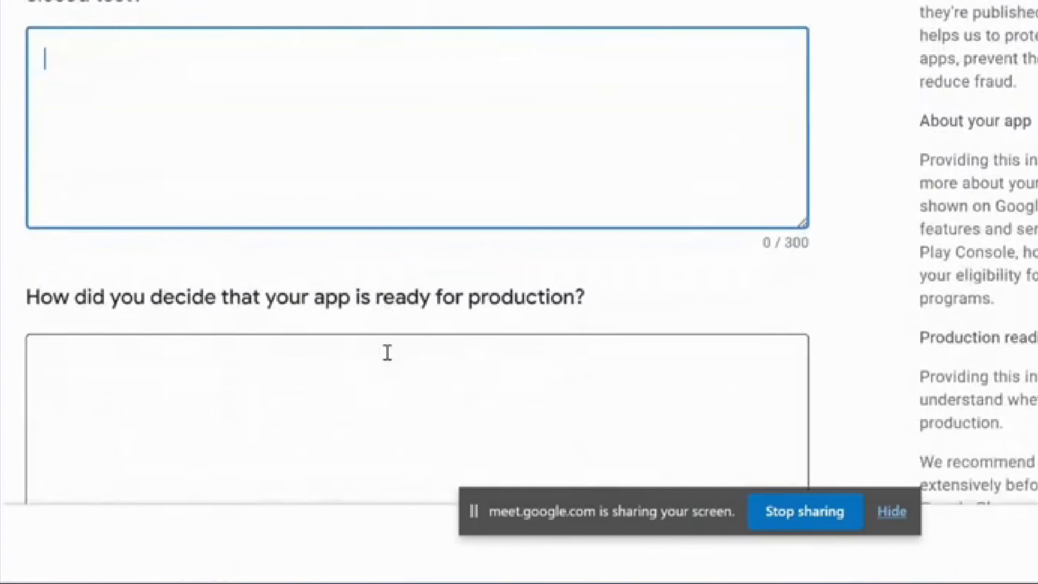
scroll(387, 353, "up", 5)
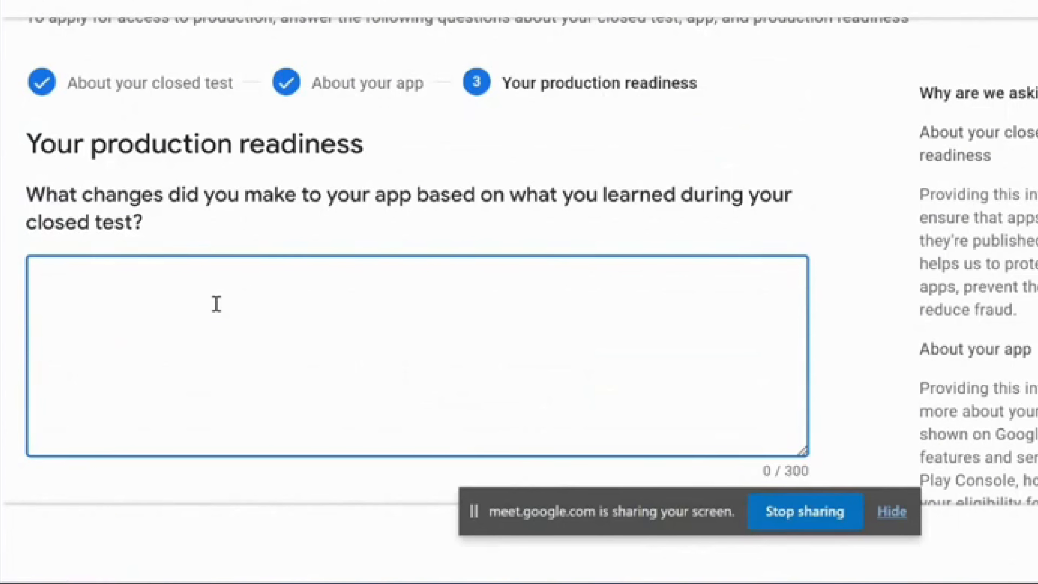
scroll(216, 305, "down", 3)
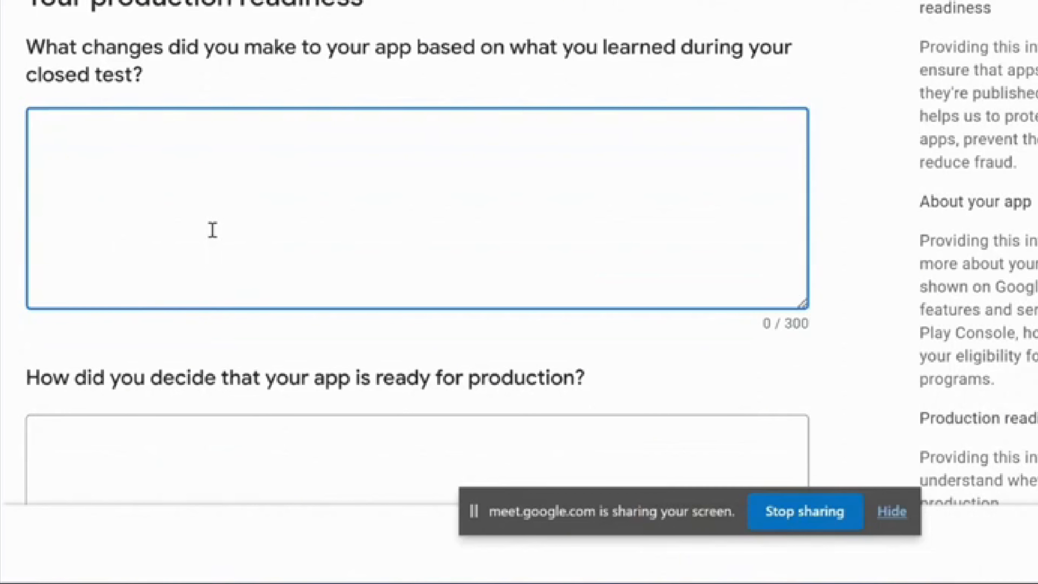
type("We have ")
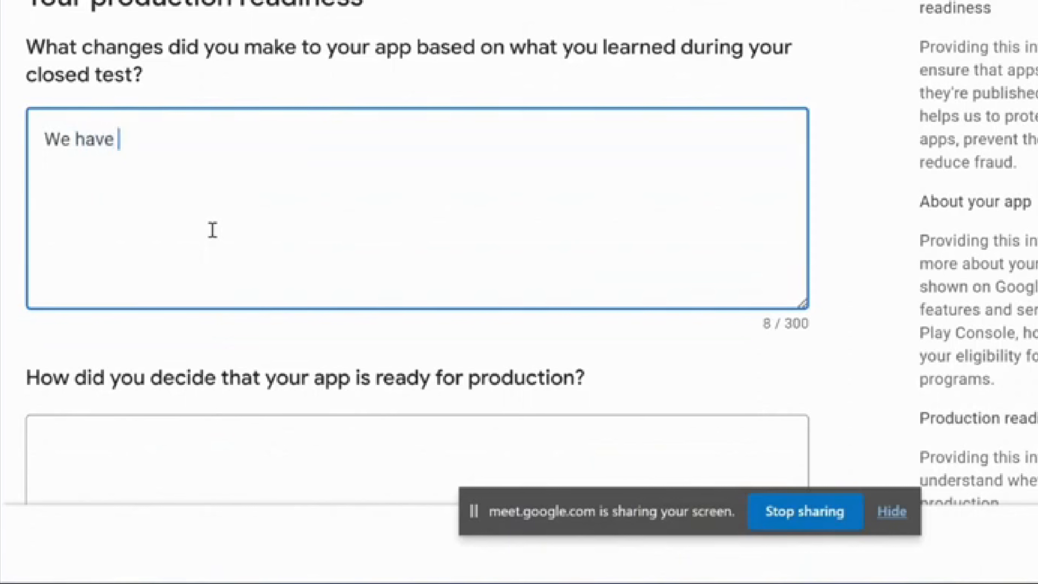
type("chan")
key("BackSpace")
key("BackSpace")
type("hanged some ")
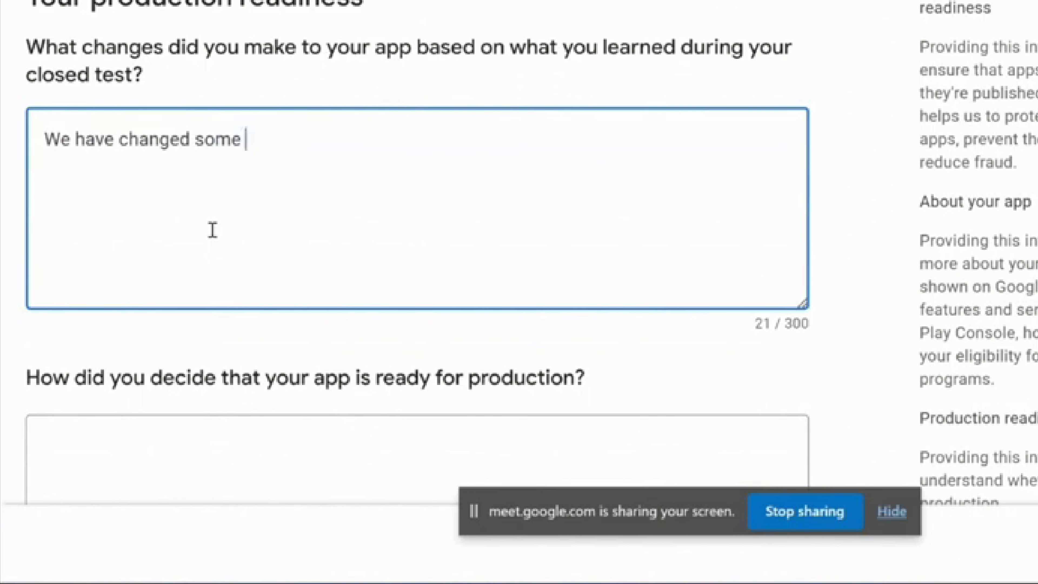
type("features w")
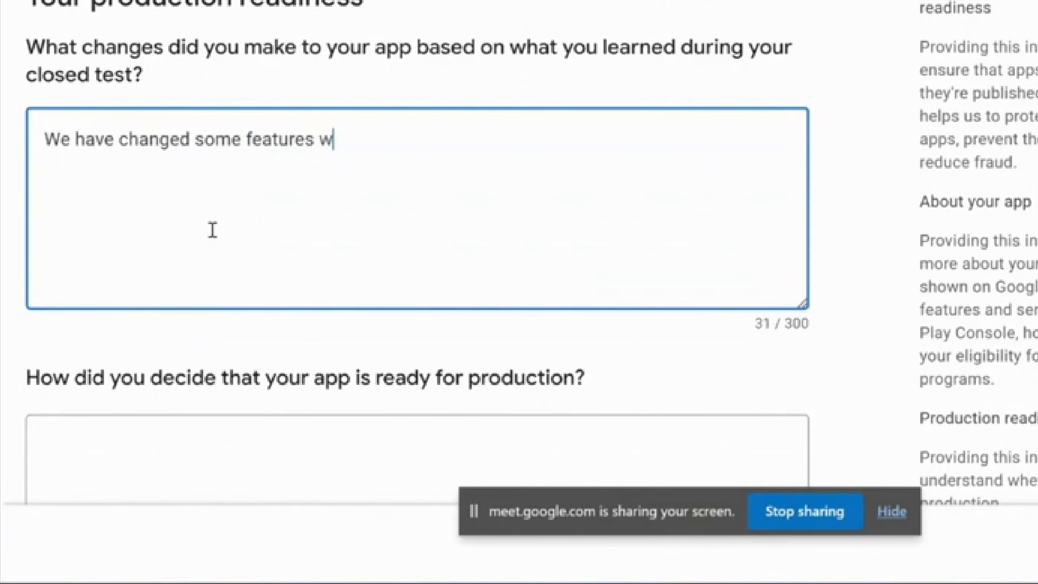
type("hich will not ")
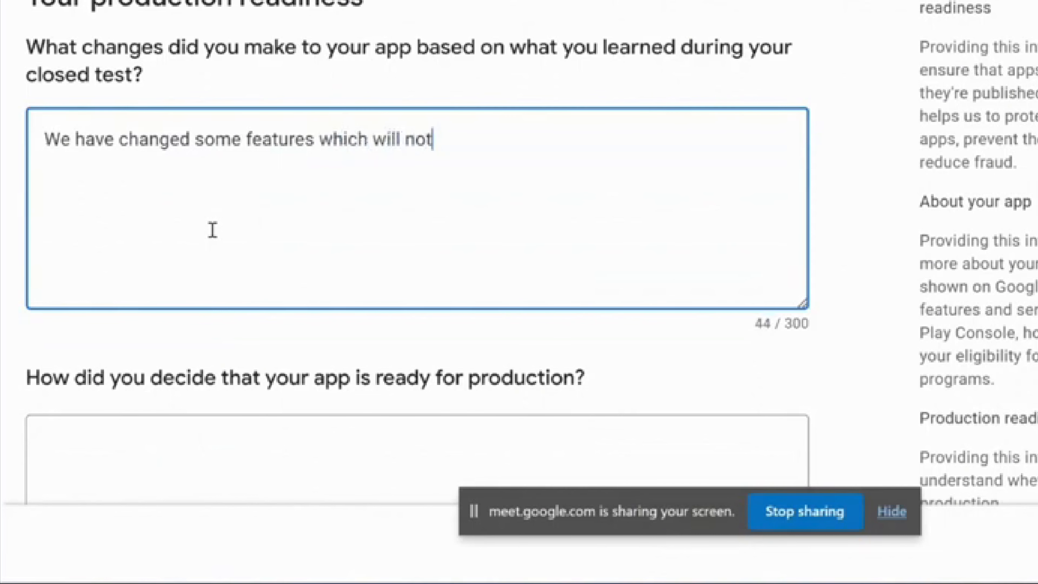
type("affec")
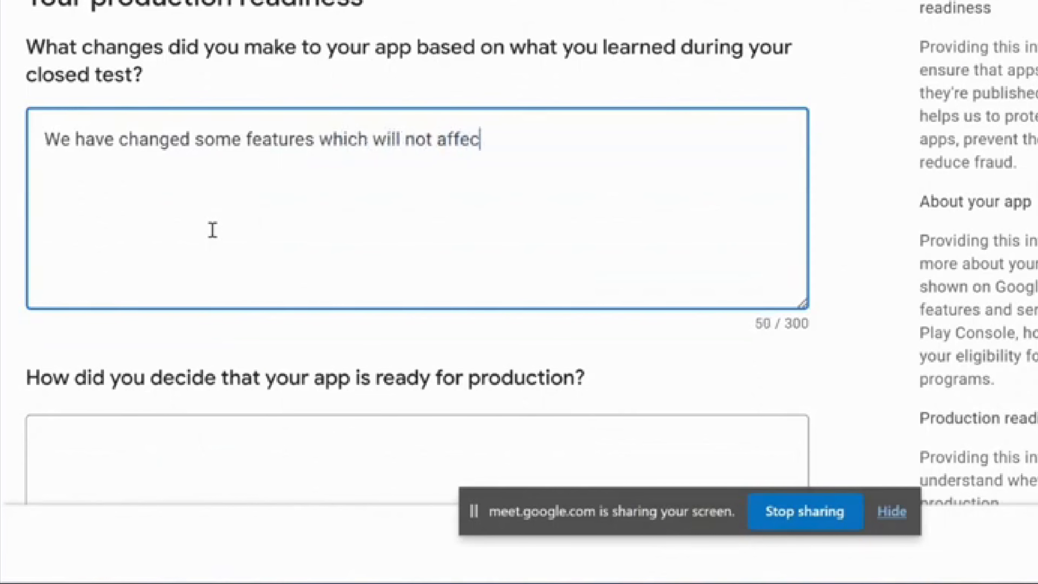
type("t our fund")
type("tinla")
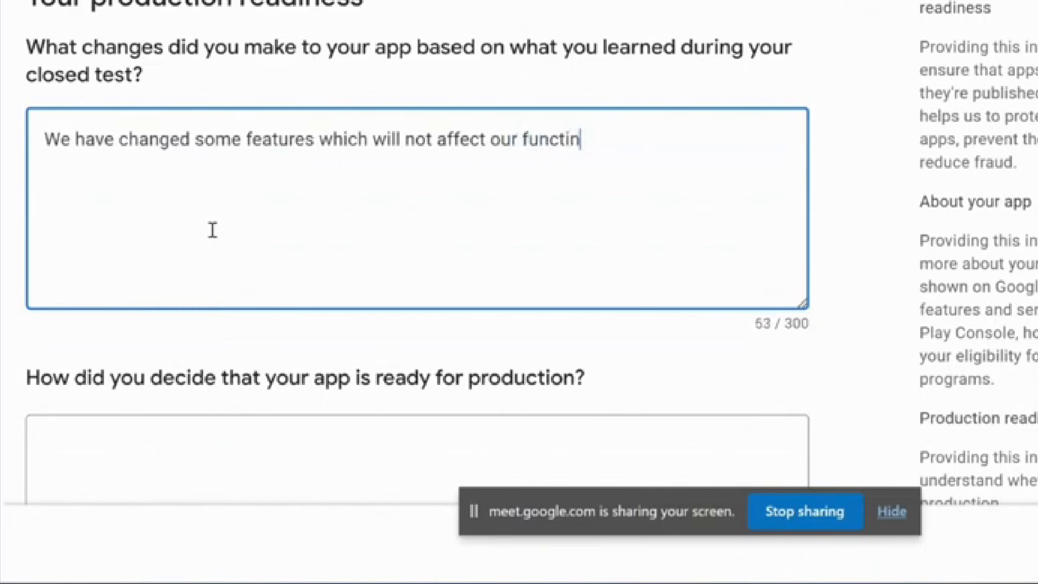
key("BackSpace")
key("BackSpace")
key("BackSpace")
type("onalities")
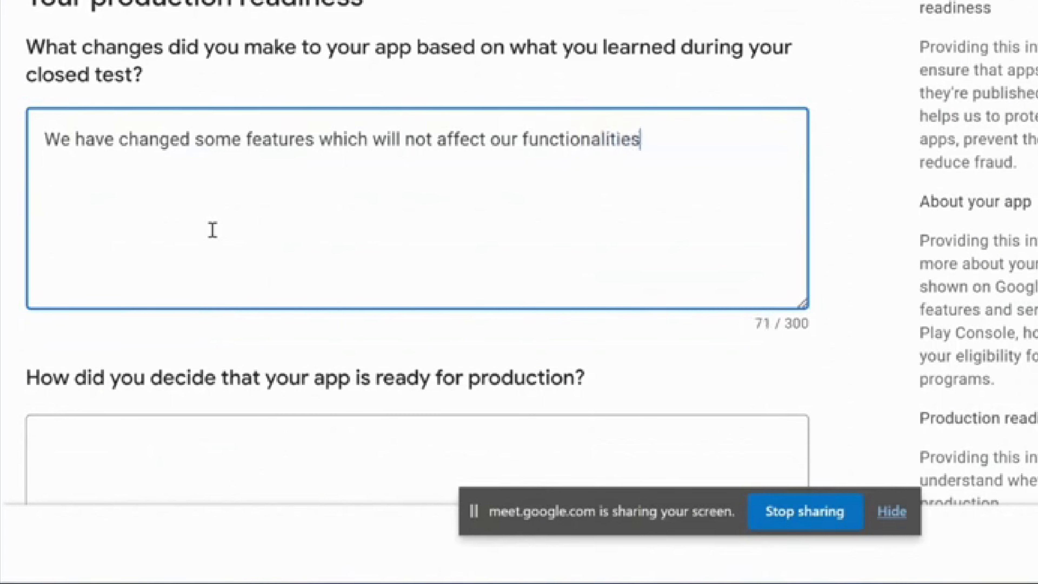
scroll(213, 230, "down", 3)
left_click(177, 339)
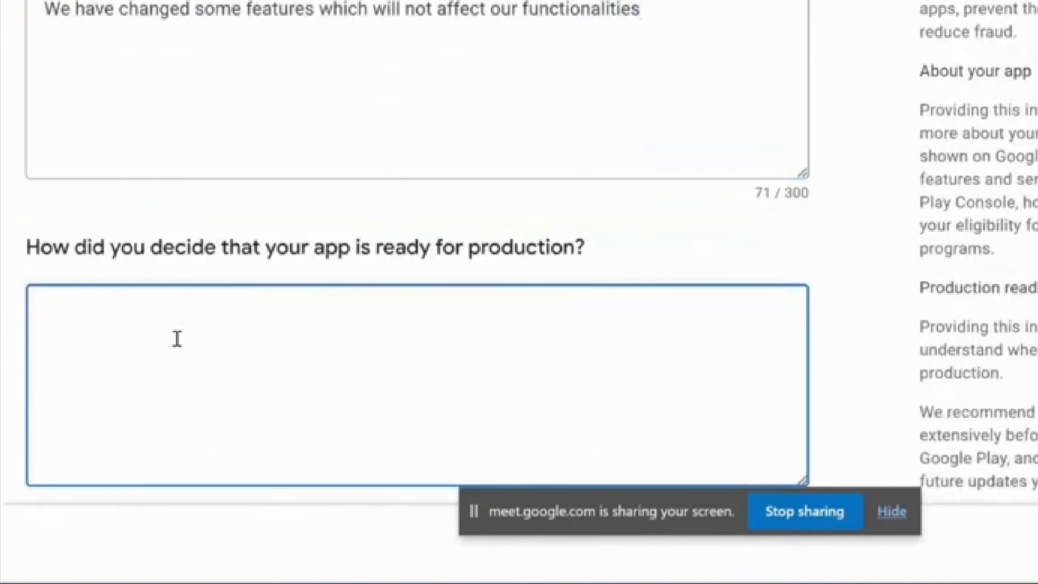
Begin the readiness answer: after 14 days of testing, the apply for production button is clickable
scroll(246, 362, "down", 1)
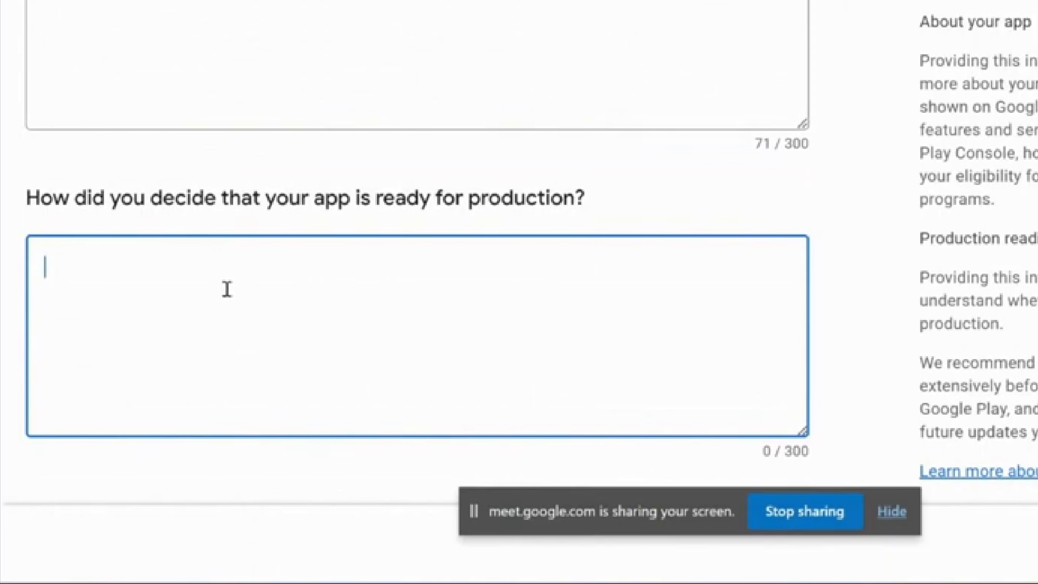
type("ater")
key("BackSpace")
key("BackSpace")
key("BackSpace")
key("BackSpace")
type("After 14 days ")
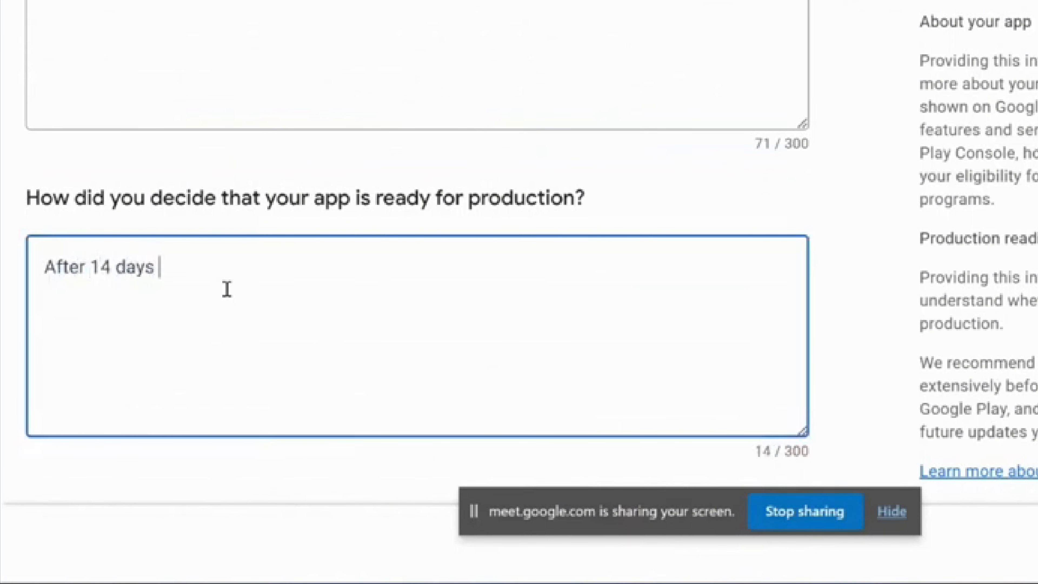
type("testing the ")
type("p")
key("BackSpace")
type("the produc")
key("BackSpace")
key("BackSpace")
key("BackSpace")
key("BackSpace")
key("BackSpace")
key("BackSpace")
type("apply for")
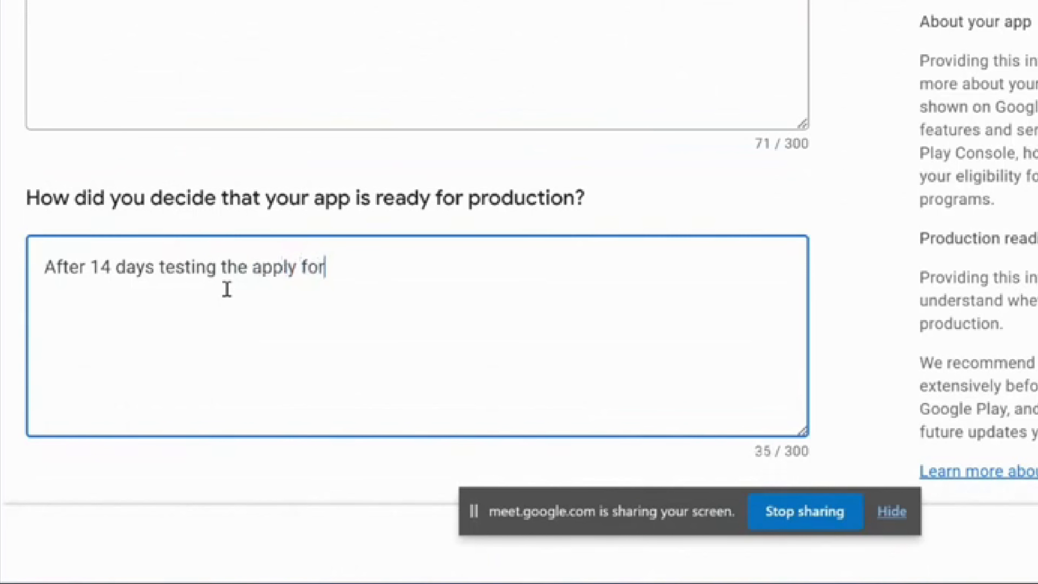
type(" procud")
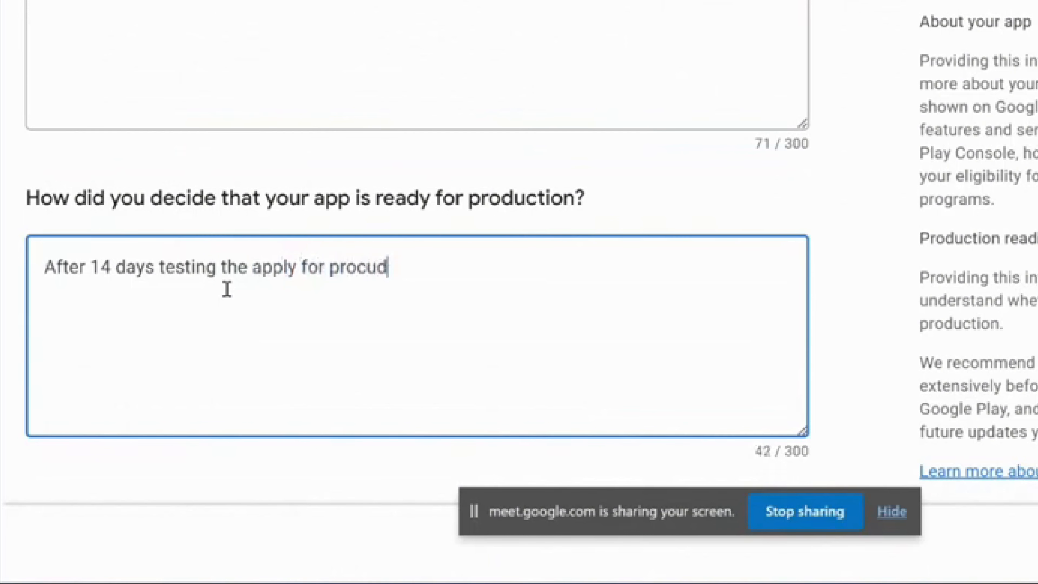
key("BackSpace")
key("BackSpace")
key("BackSpace")
type("ductio")
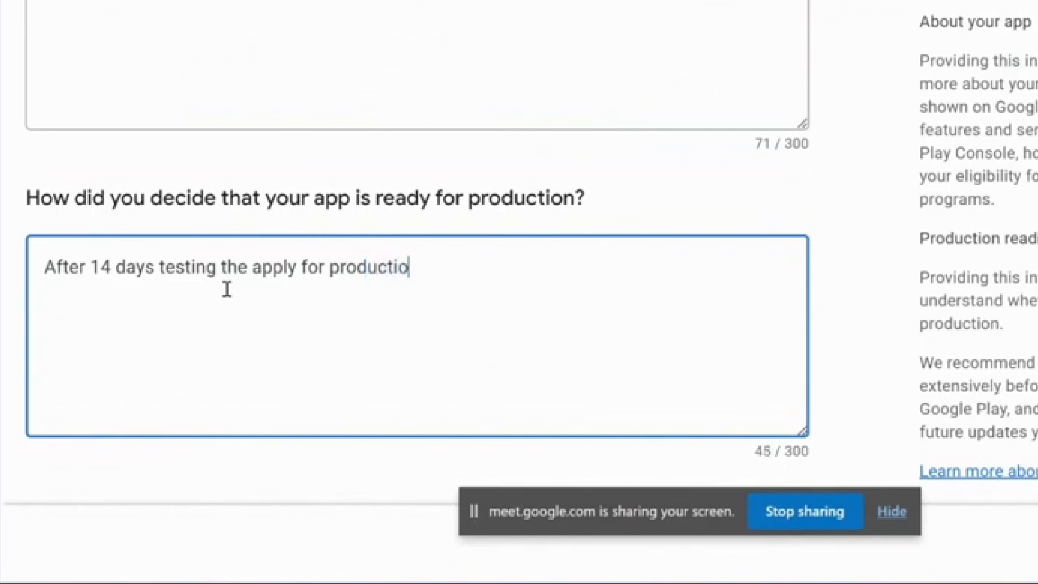
type("n button ")
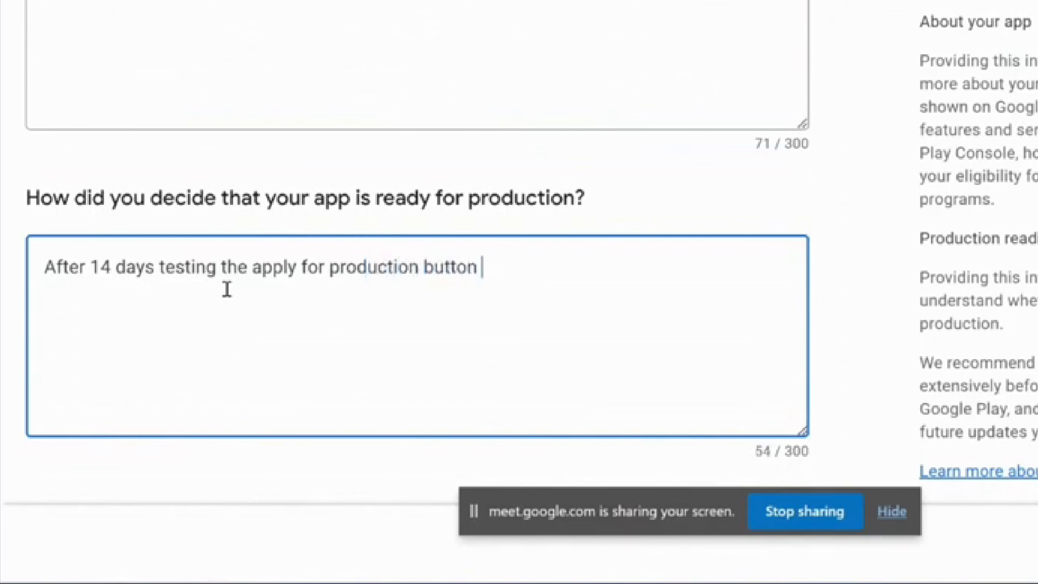
type("is clicka")
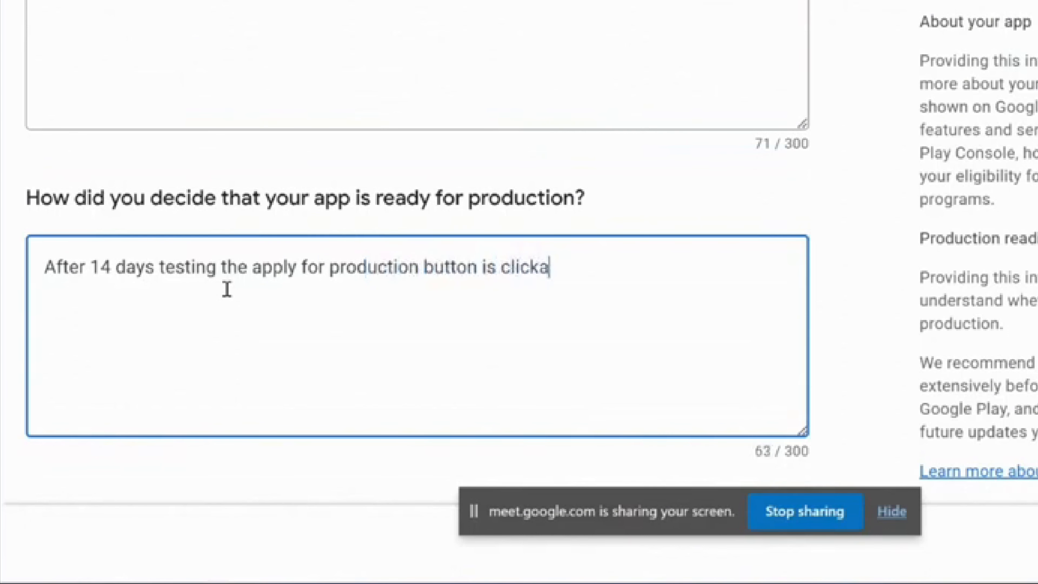
type("ble")
Finish the answer with 'The app has no prior issues, that's why it is ready for production.'
type("Tha pp")
key("BackSpace")
key("BackSpace")
key("BackSpace")
key("BackSpace")
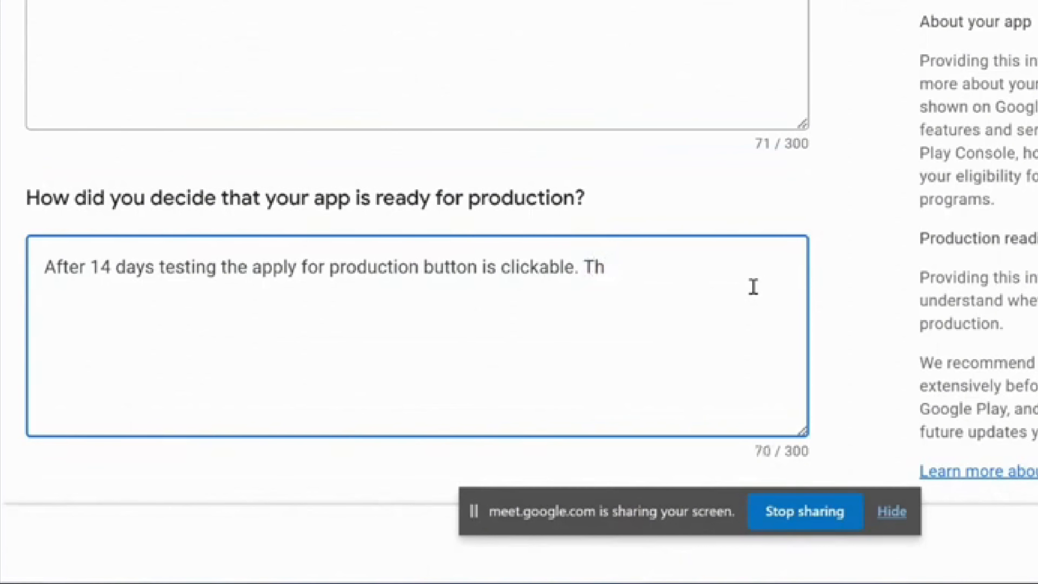
type("e app has ")
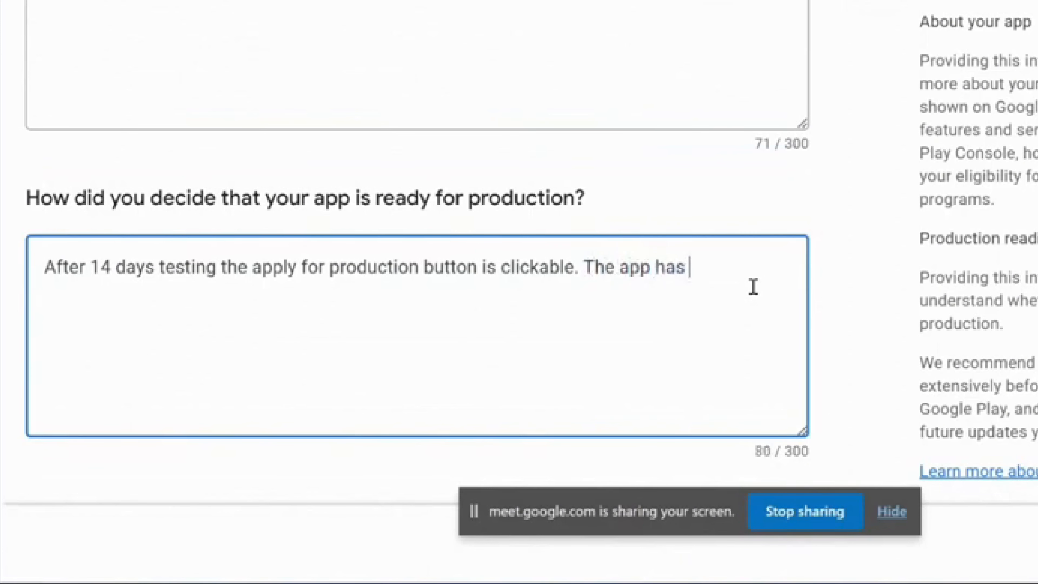
type("no prior issues ")
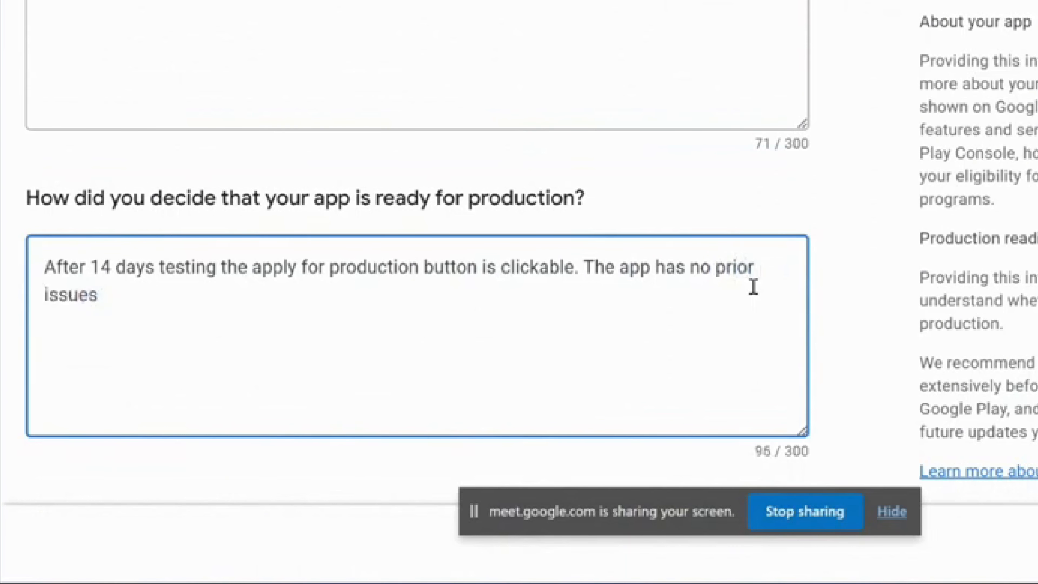
type("thats")
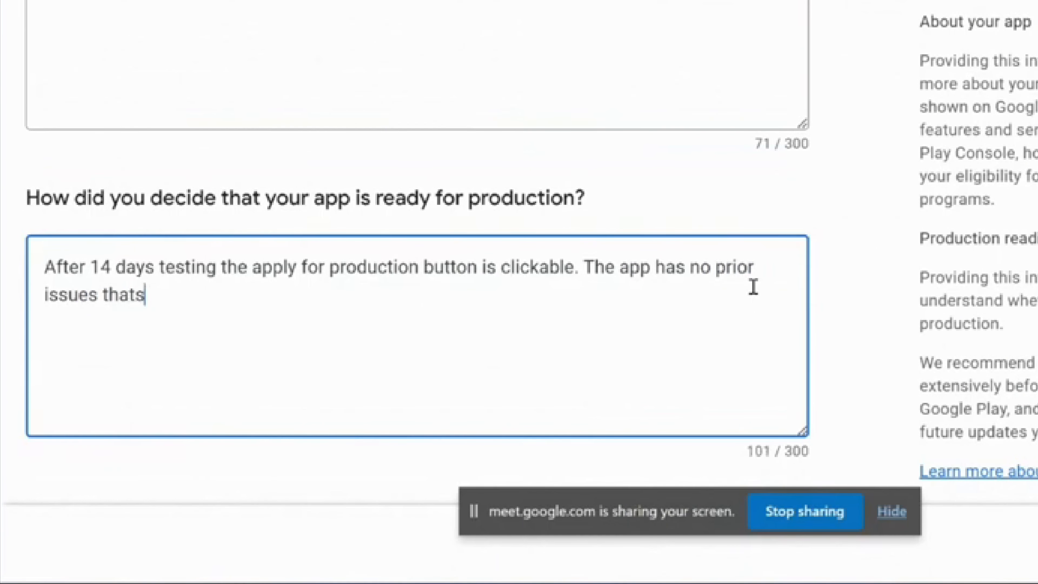
key("BackSpace")
key("BackSpace")
type("'s wiy")
key("BackSpace")
key("BackSpace")
type("hy")
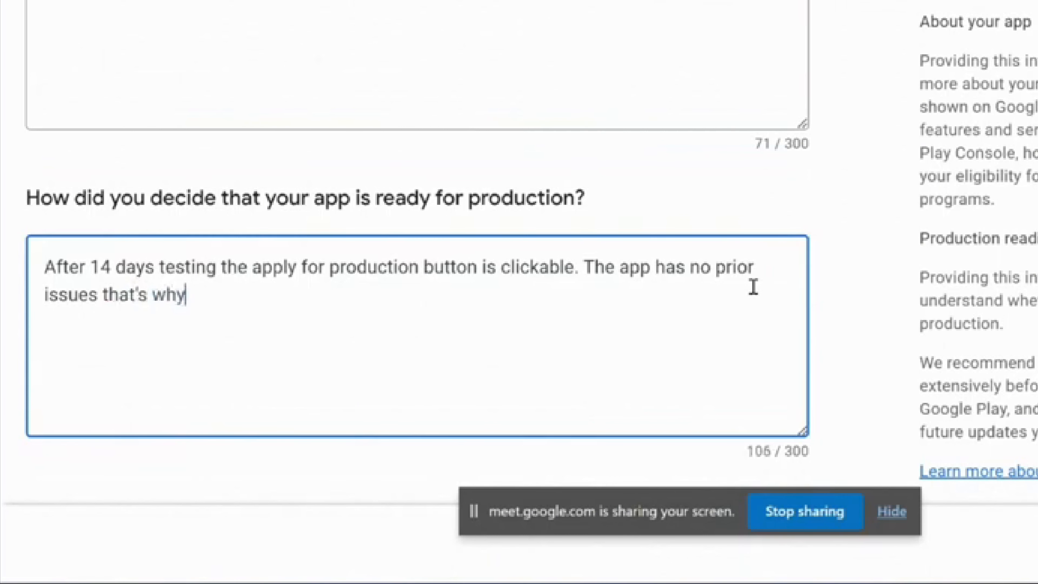
type(" it is read")
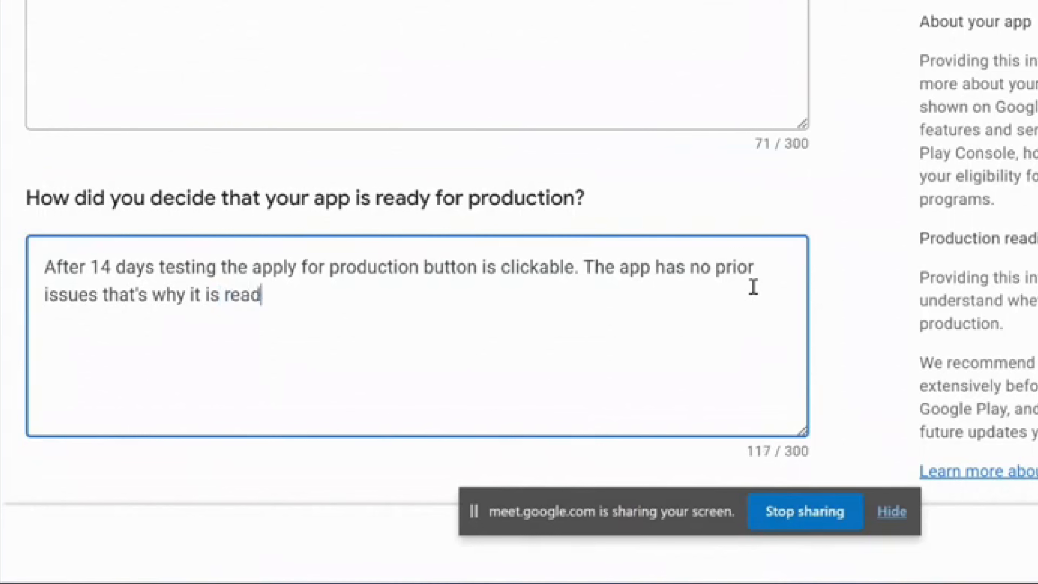
type("y for pr")
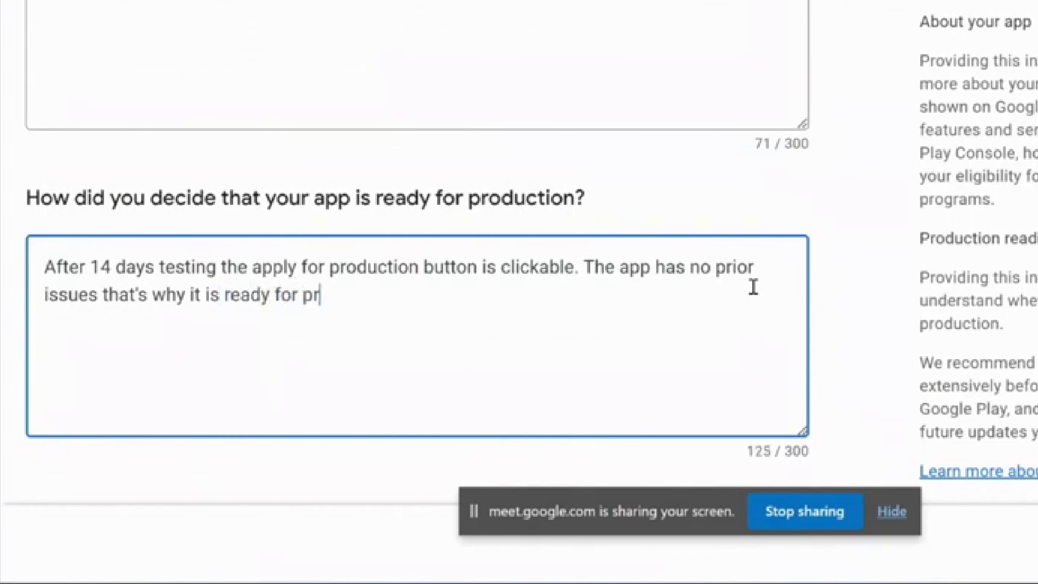
type("oduction.")
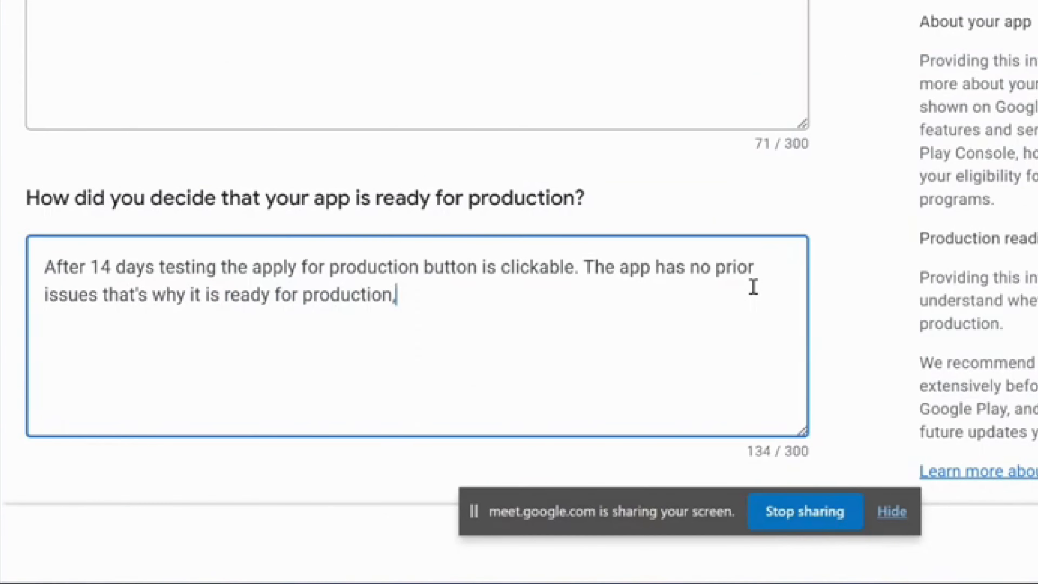
key("BackSpace")
type(".")
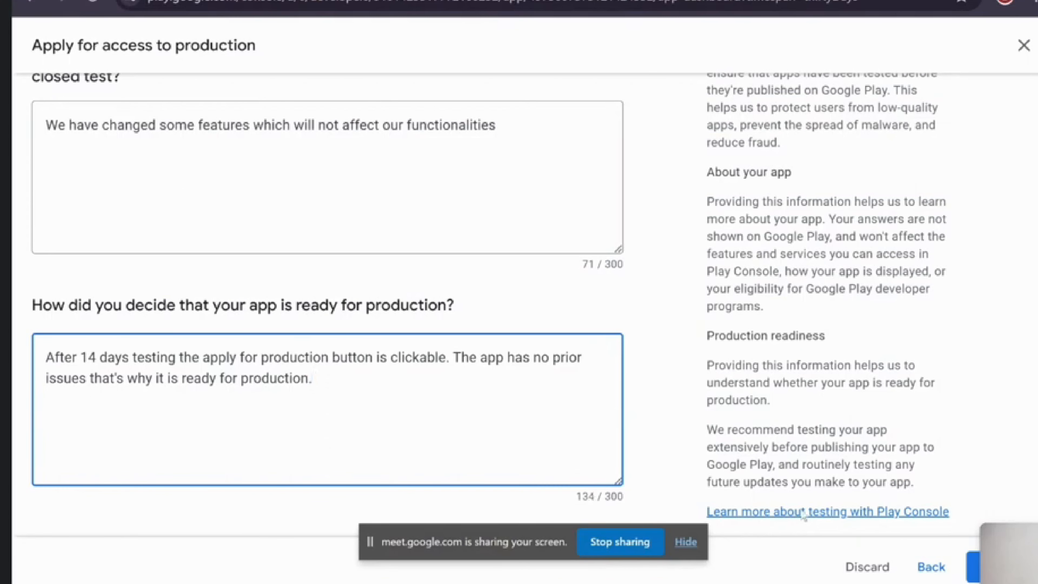
Submit the Apply for access to production form
left_click(1001, 567)
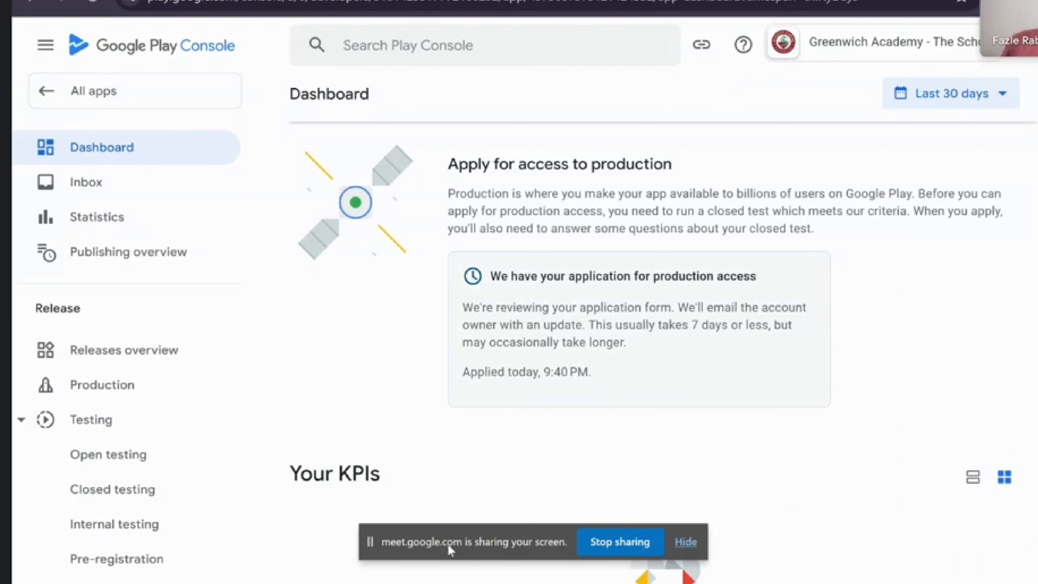
Review the dashboard's under-review status, highlighting 'today' and 'update' in the review messages
left_click(686, 542)
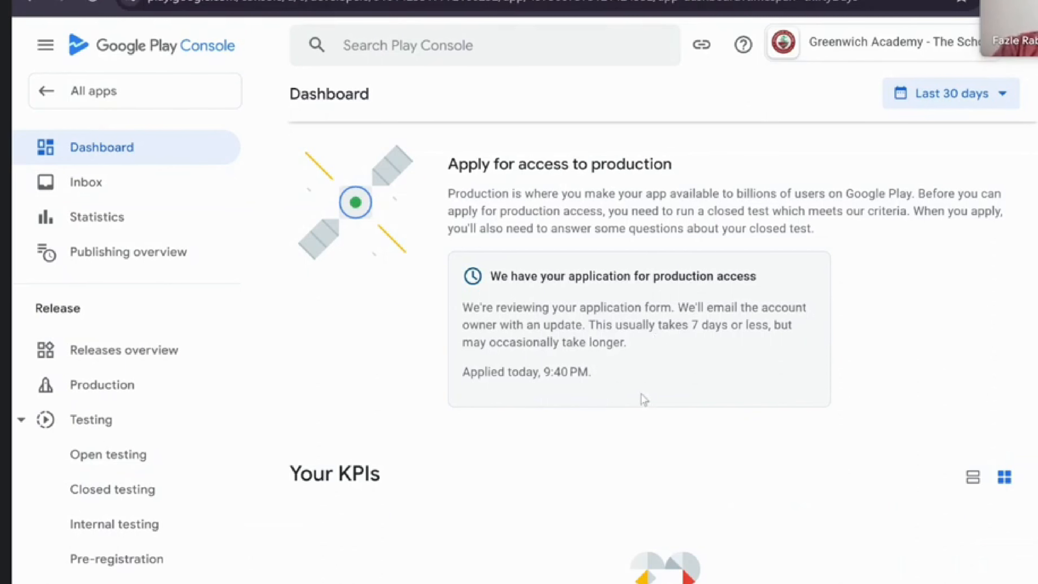
double_click(524, 371)
left_click(524, 370)
double_click(563, 324)
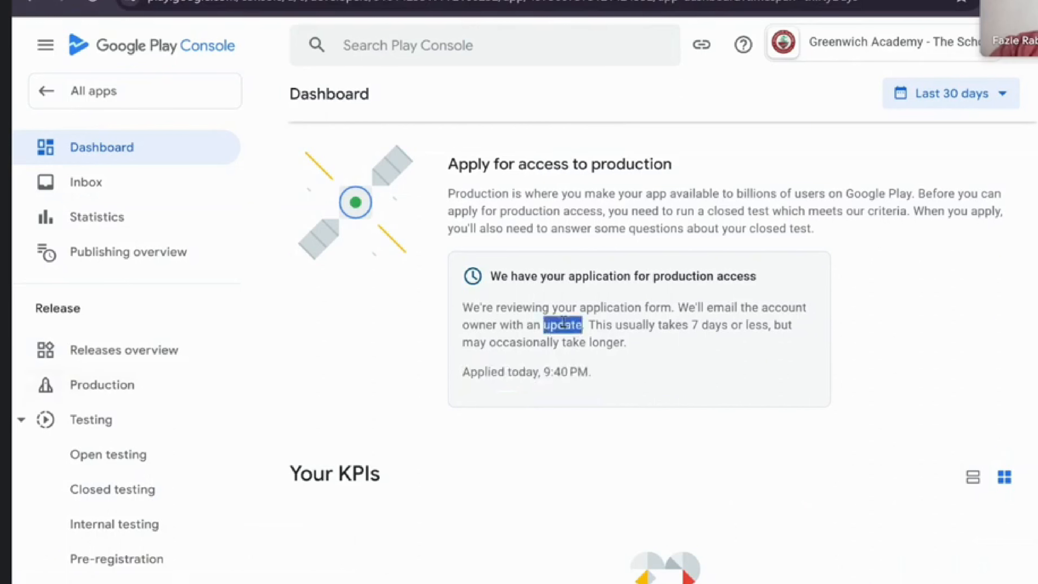
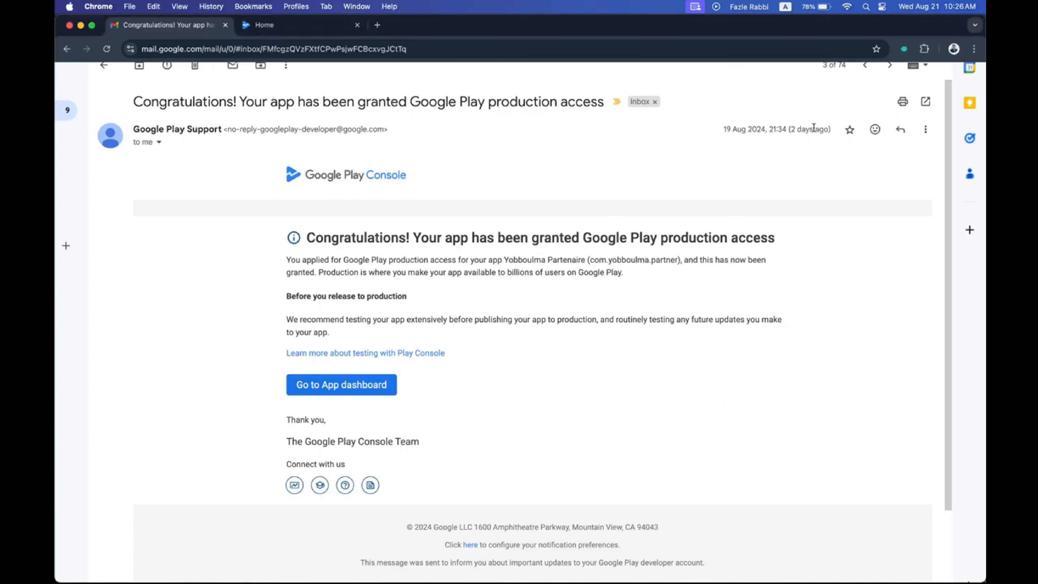
Reload the Gmail production-access email page twice to check for updates
scroll(776, 126, "up", 1)
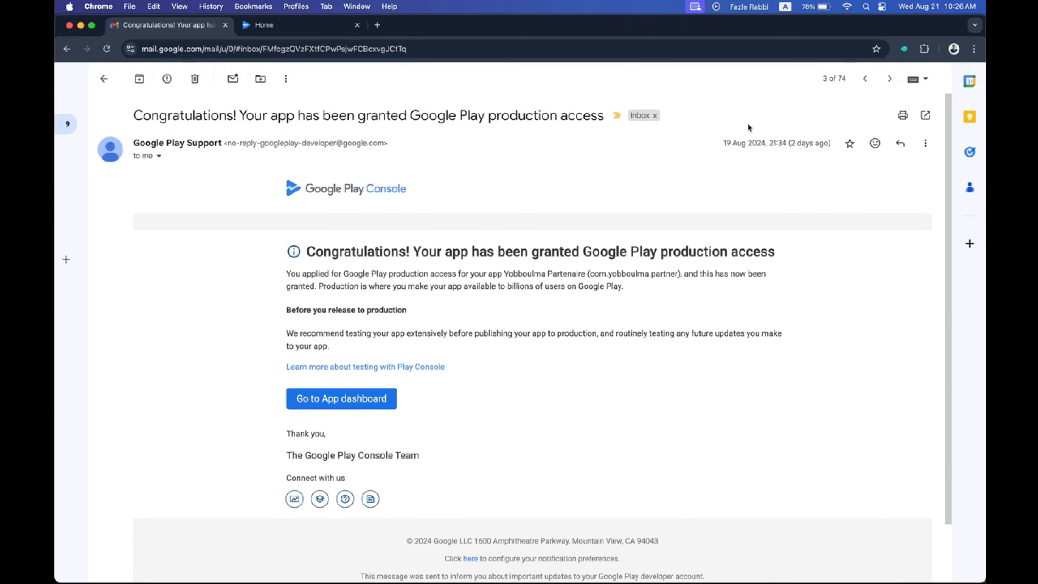
left_click(105, 49)
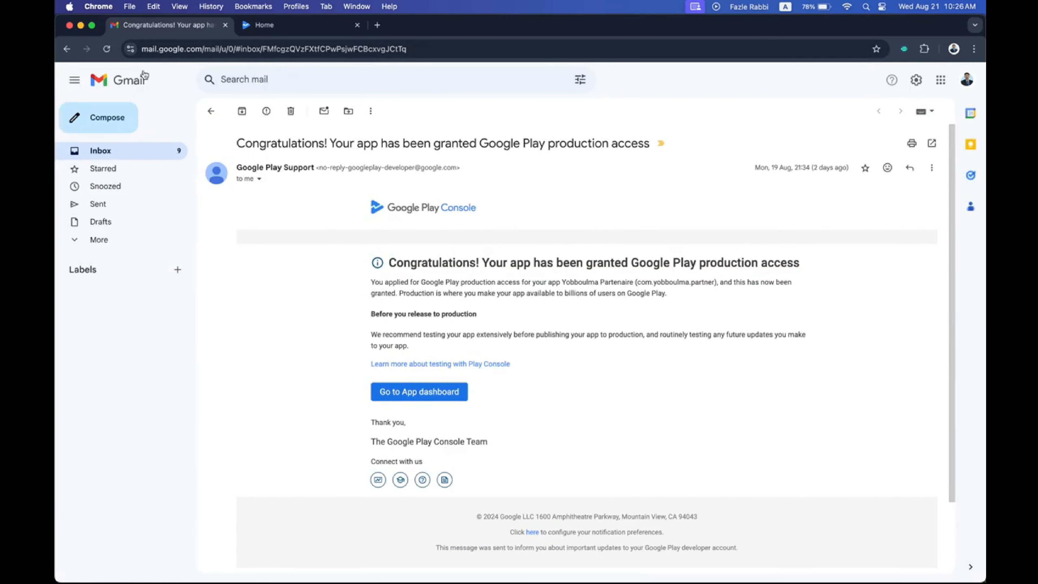
left_click(106, 50)
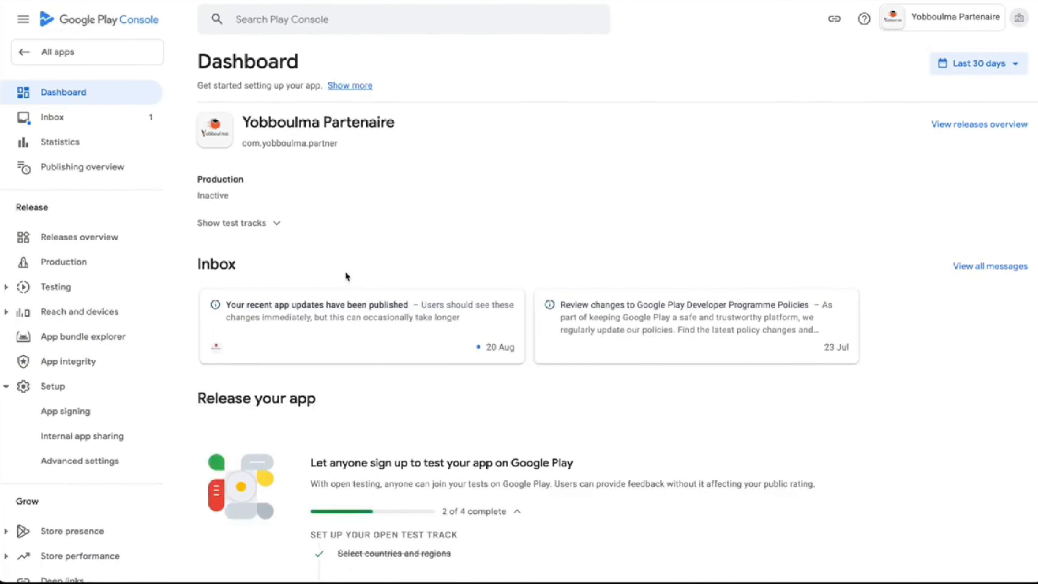
scroll(346, 274, "down", 2)
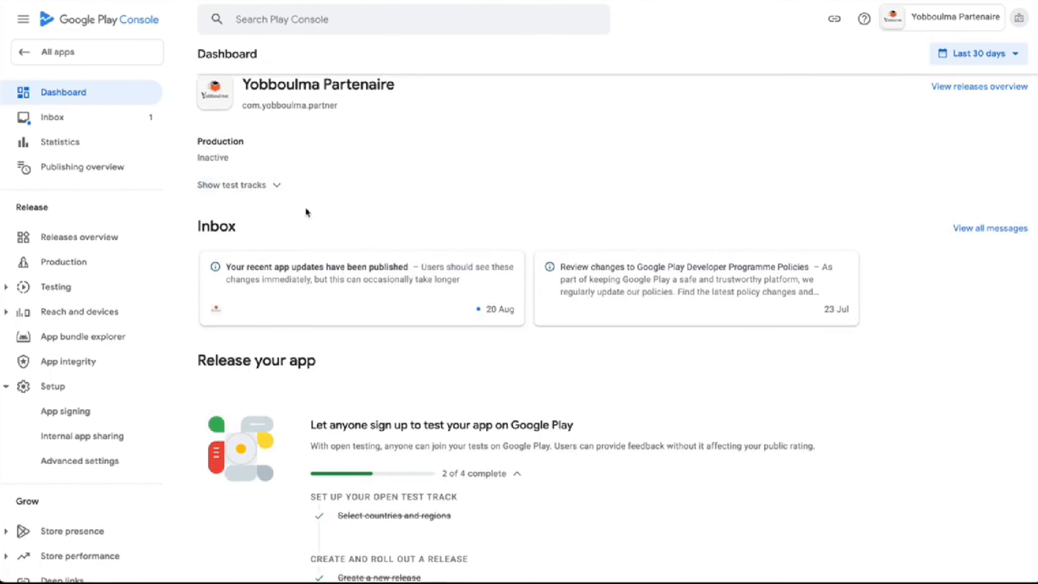
scroll(319, 309, "down", 2)
scroll(318, 309, "up", 3)
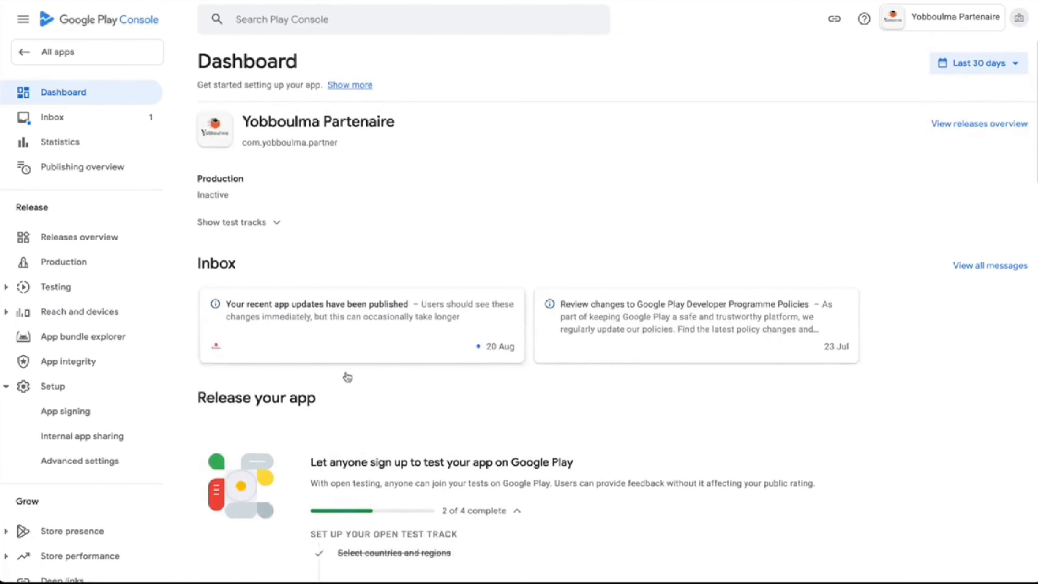
scroll(355, 436, "down", 5)
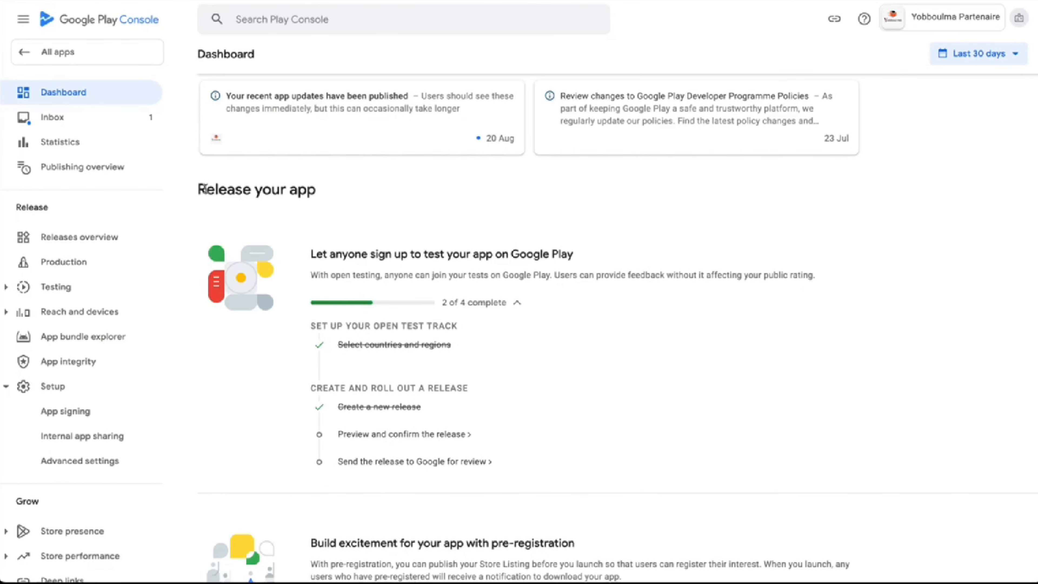
left_click_drag(199, 188, 330, 199)
left_click(328, 198)
scroll(328, 197, "down", 9)
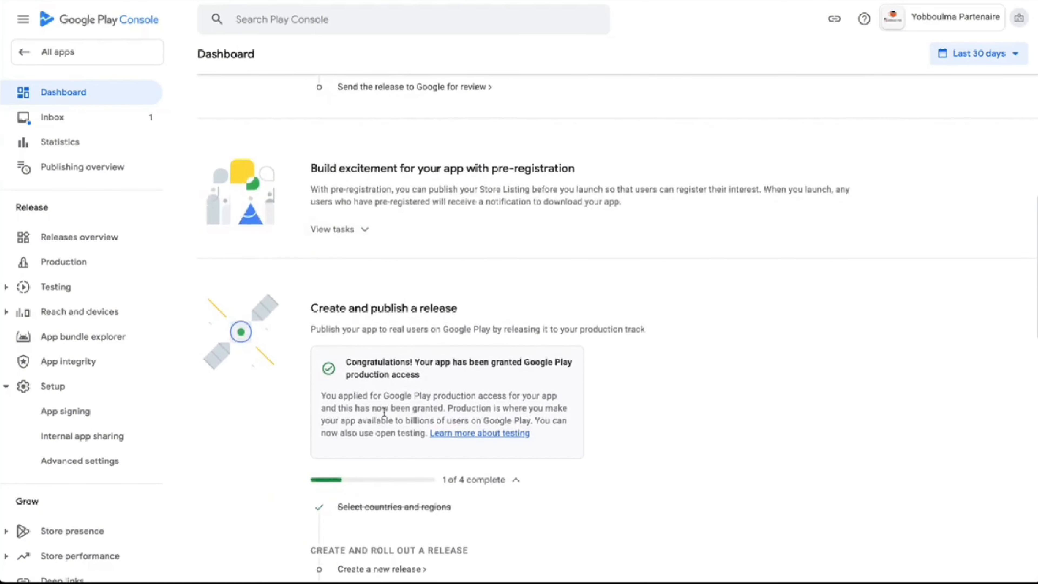
scroll(384, 411, "down", 4)
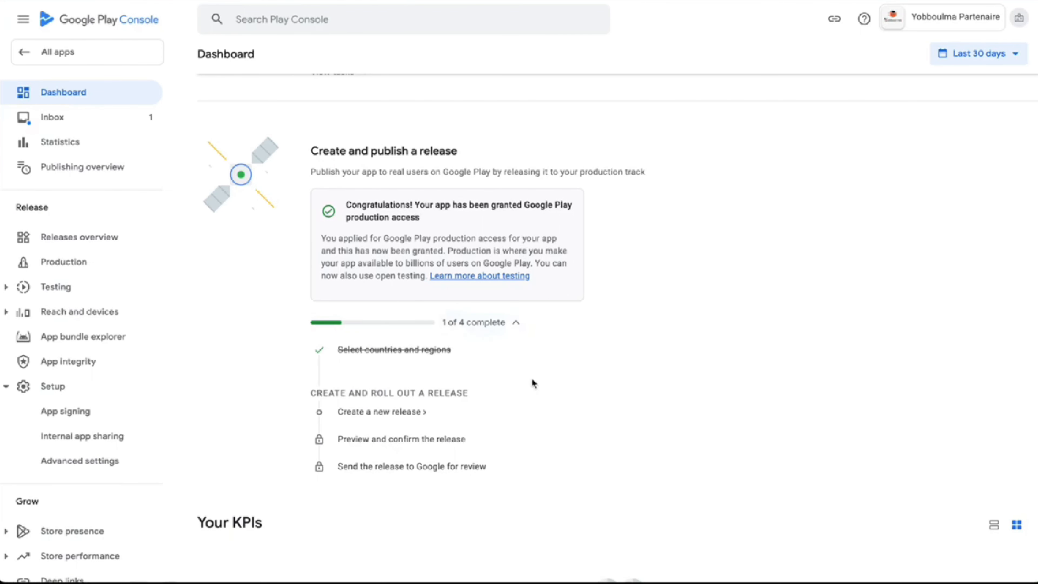
scroll(534, 383, "up", 2)
scroll(532, 381, "down", 2)
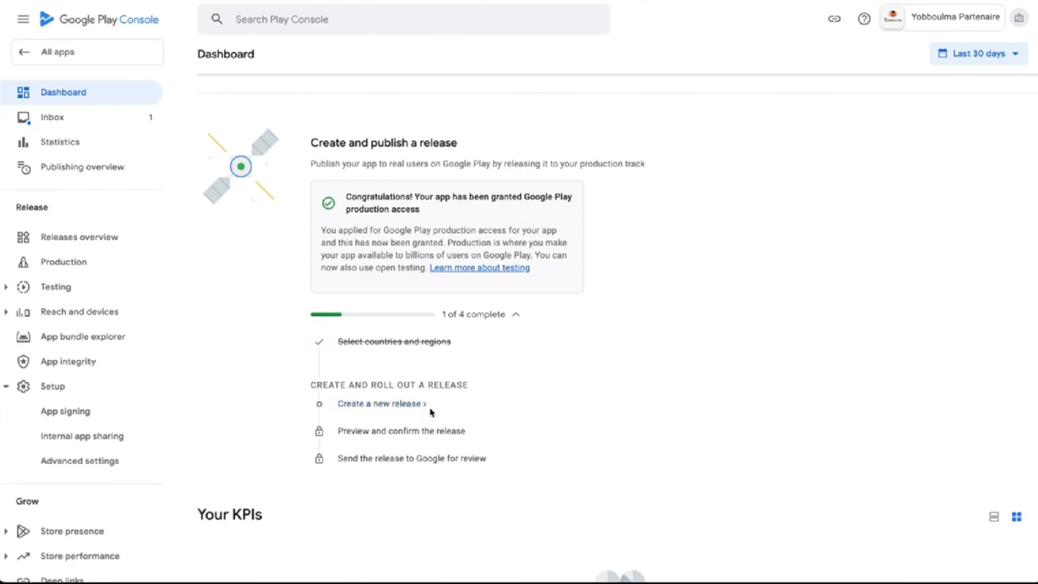
mouse_move(350, 441)
scroll(483, 458, "up", 2)
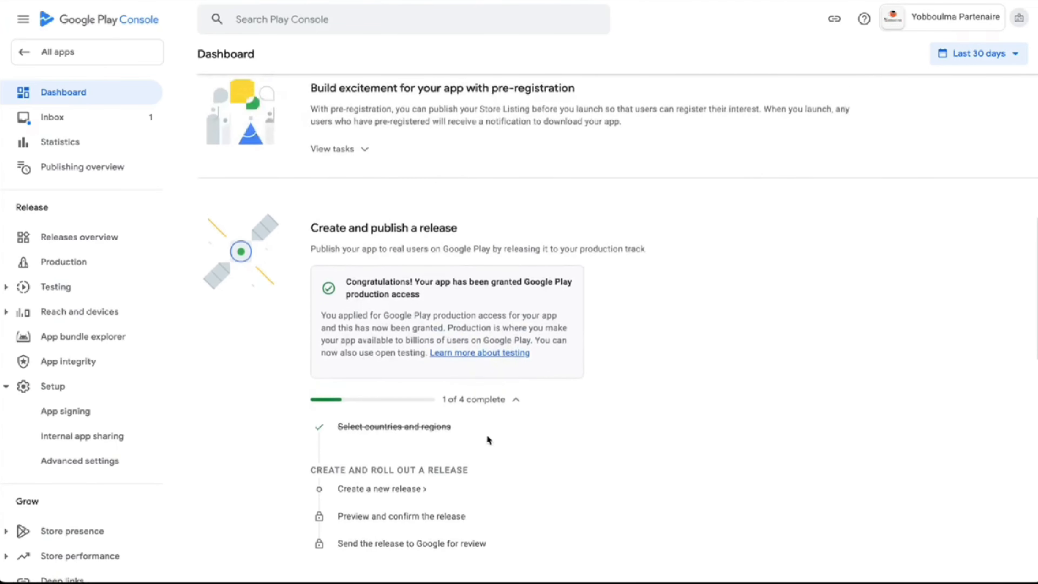
scroll(391, 221, "up", 3)
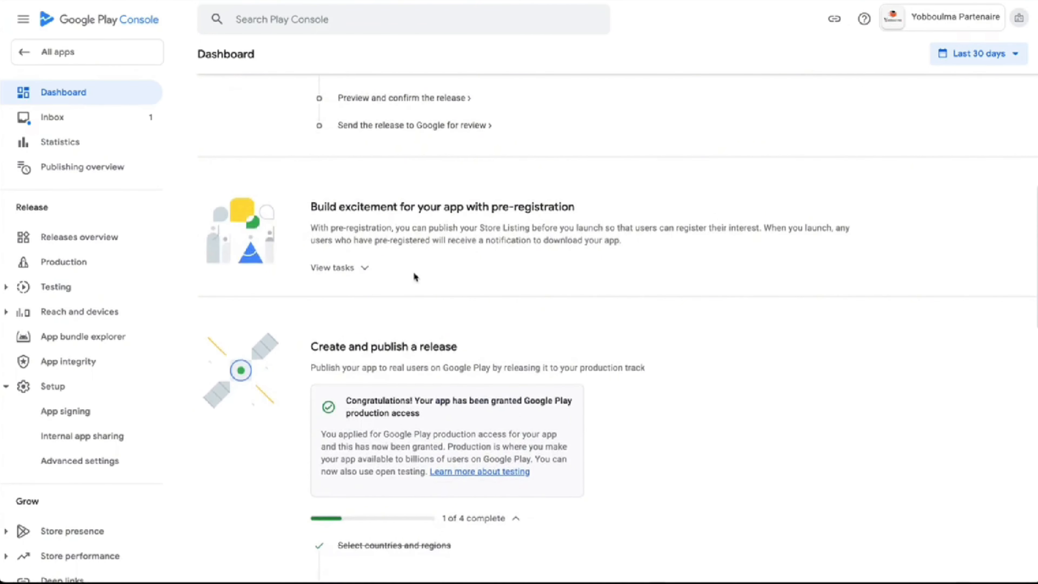
scroll(470, 237, "up", 10)
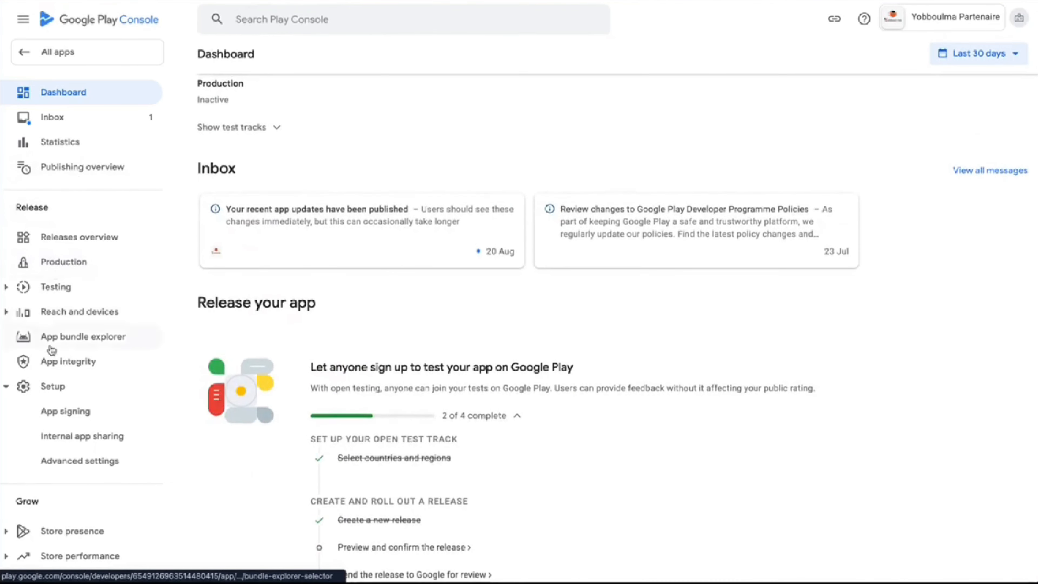
Visit the Production track under Testing, then start a new release from the dashboard
left_click(47, 283)
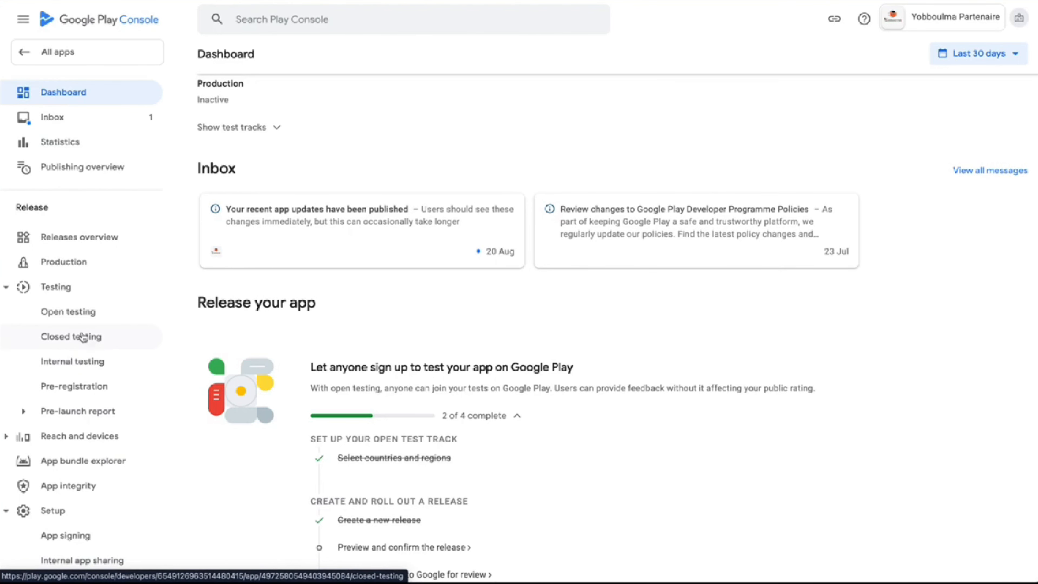
left_click(71, 272)
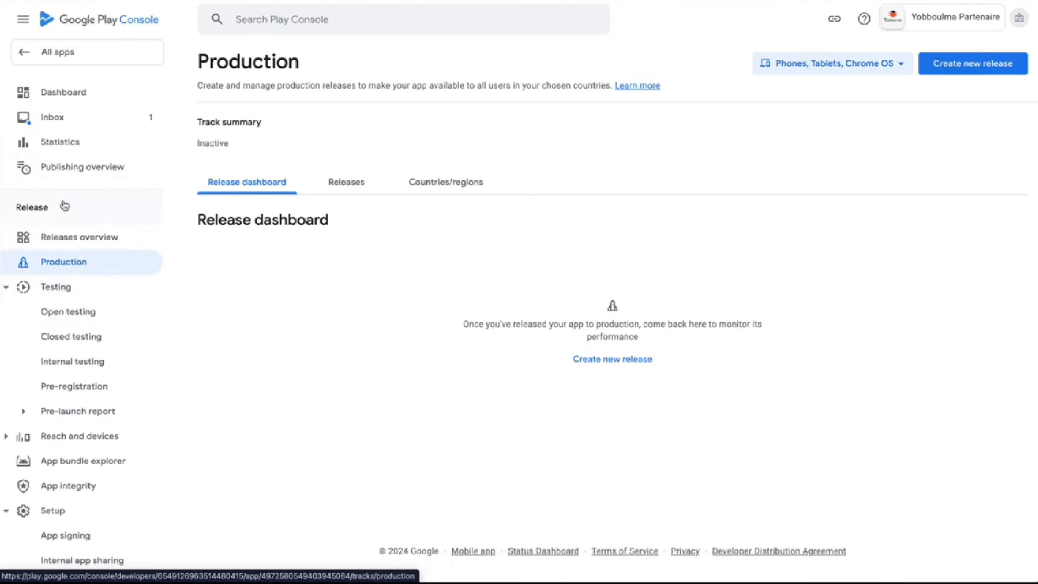
left_click(56, 93)
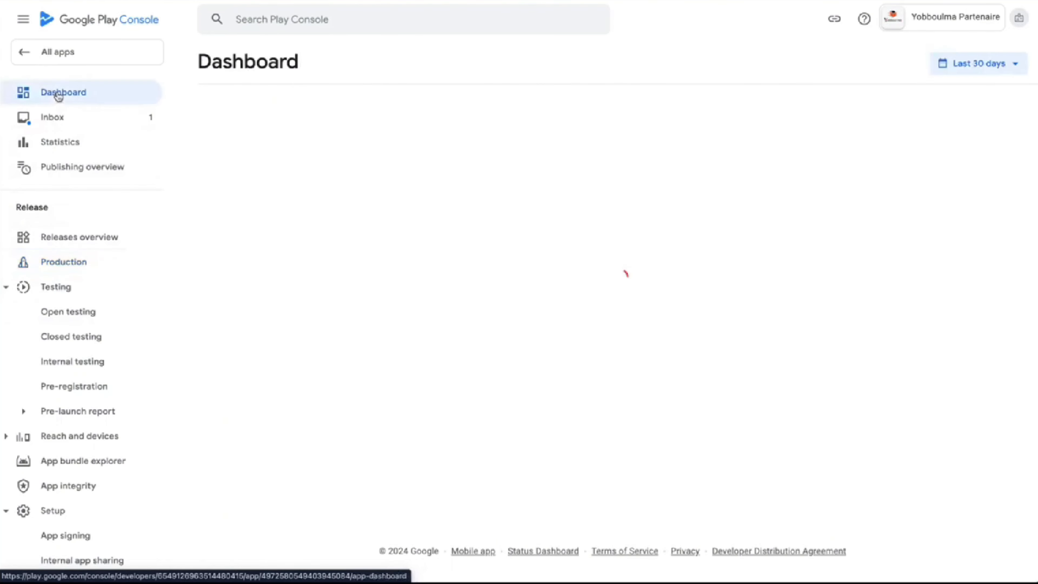
scroll(439, 236, "down", 10)
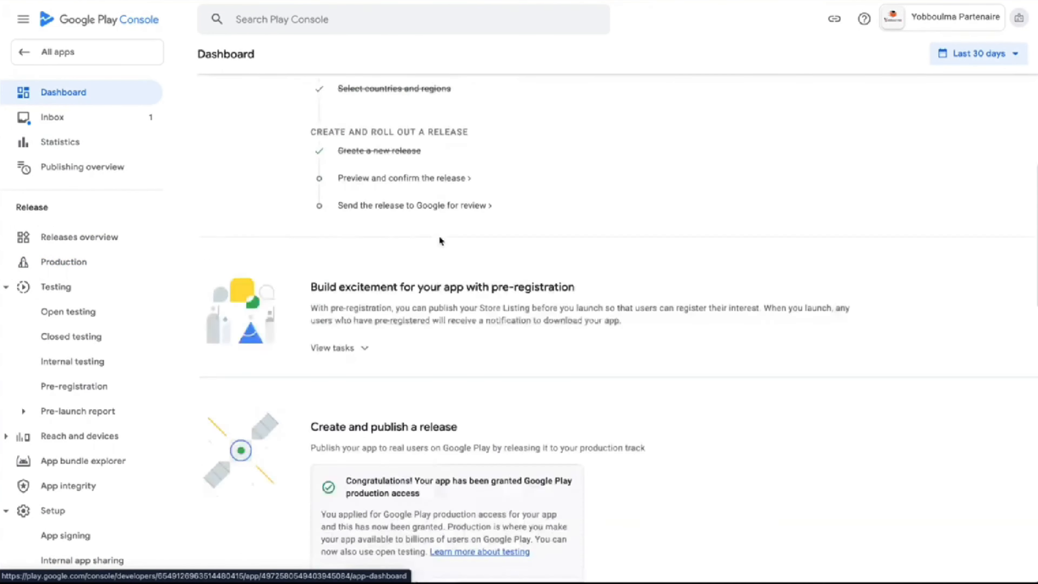
scroll(408, 443, "down", 3)
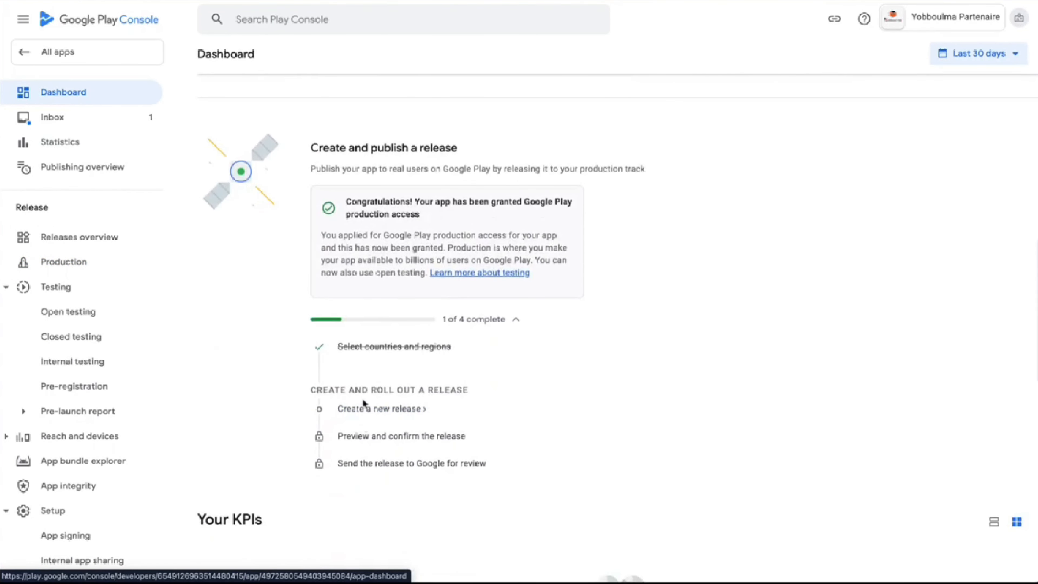
left_click(367, 412)
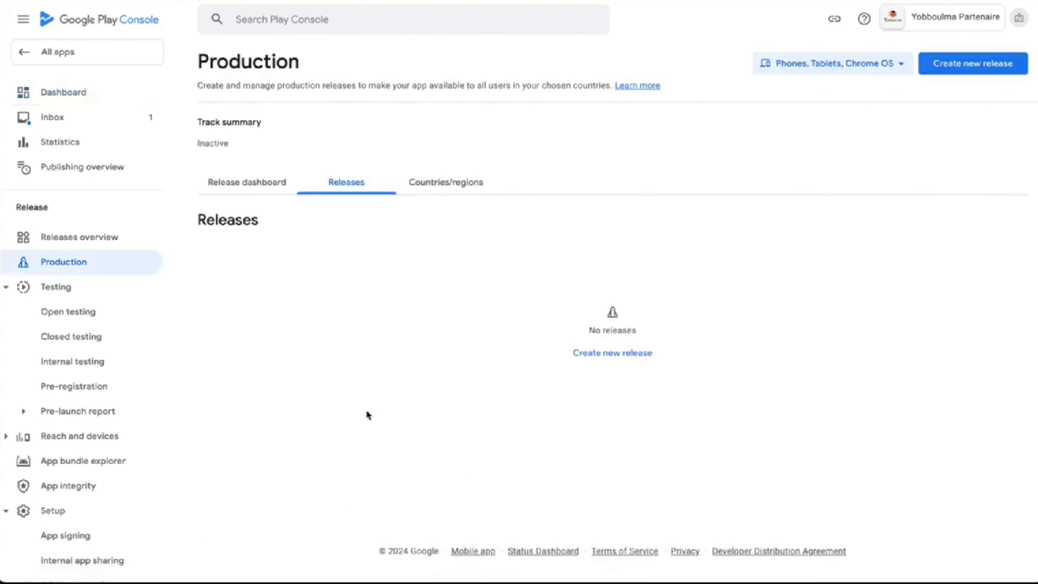
left_click(593, 354)
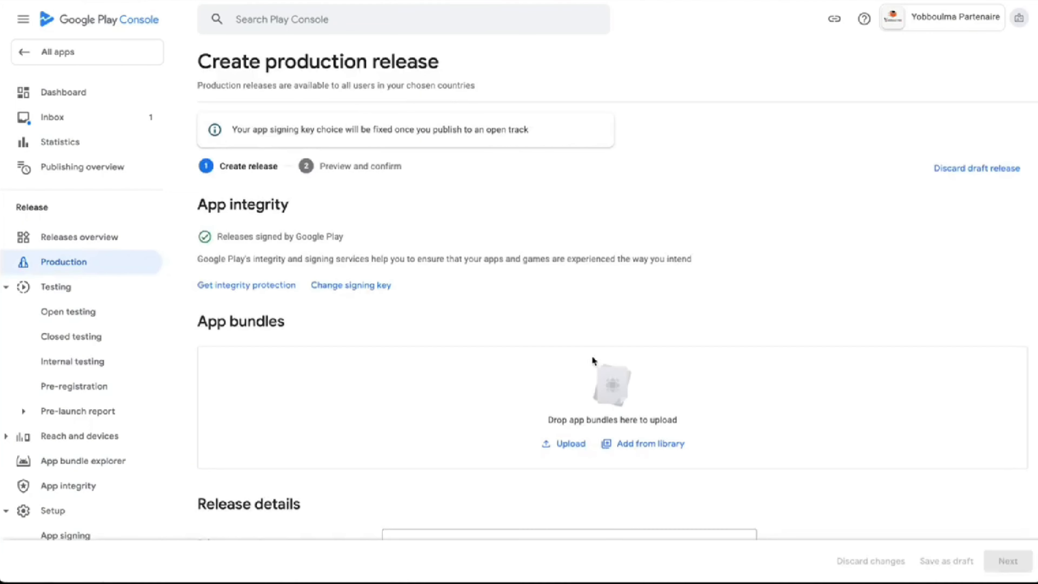
Add the 1.0.0 app bundle from the library to the production release
scroll(564, 374, "down", 1)
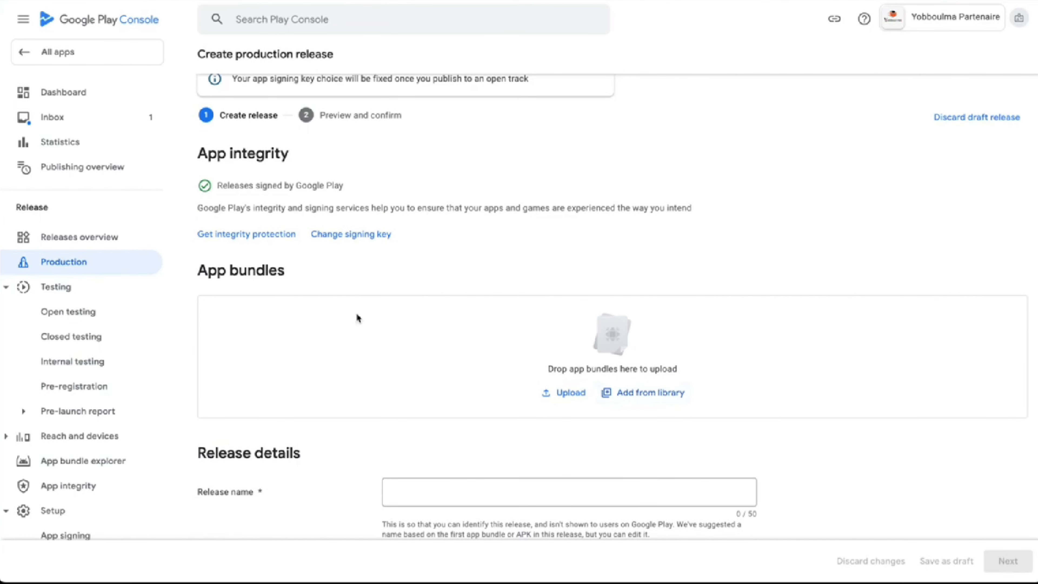
scroll(357, 318, "down", 2)
scroll(357, 318, "down", 3)
scroll(356, 313, "up", 6)
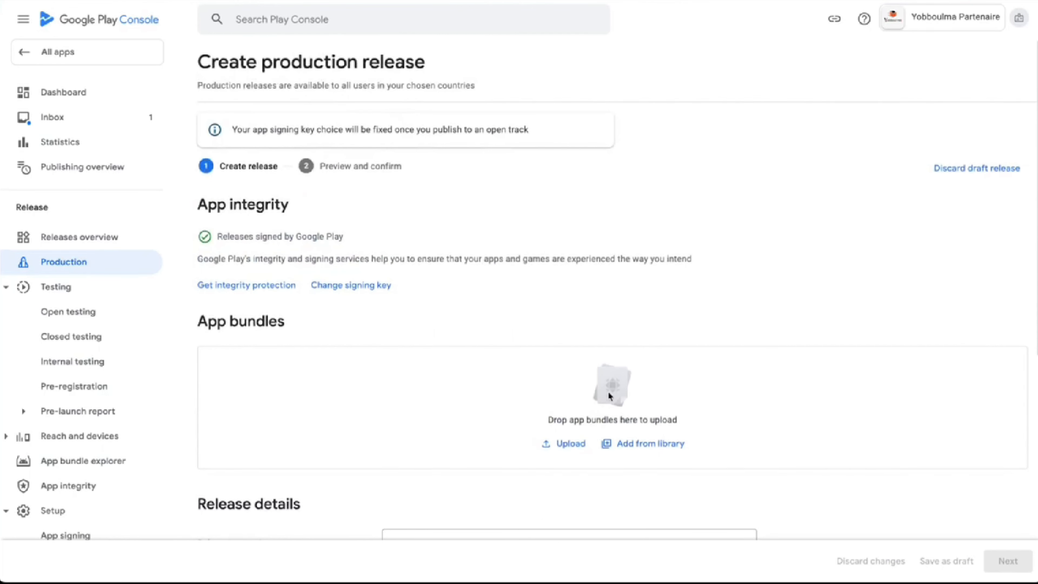
left_click(620, 443)
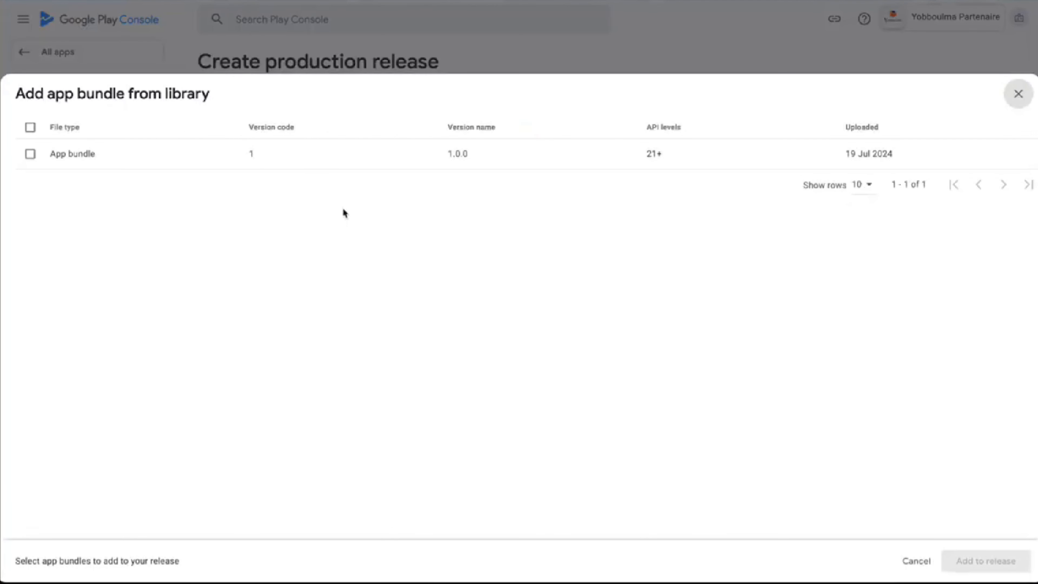
left_click(30, 154)
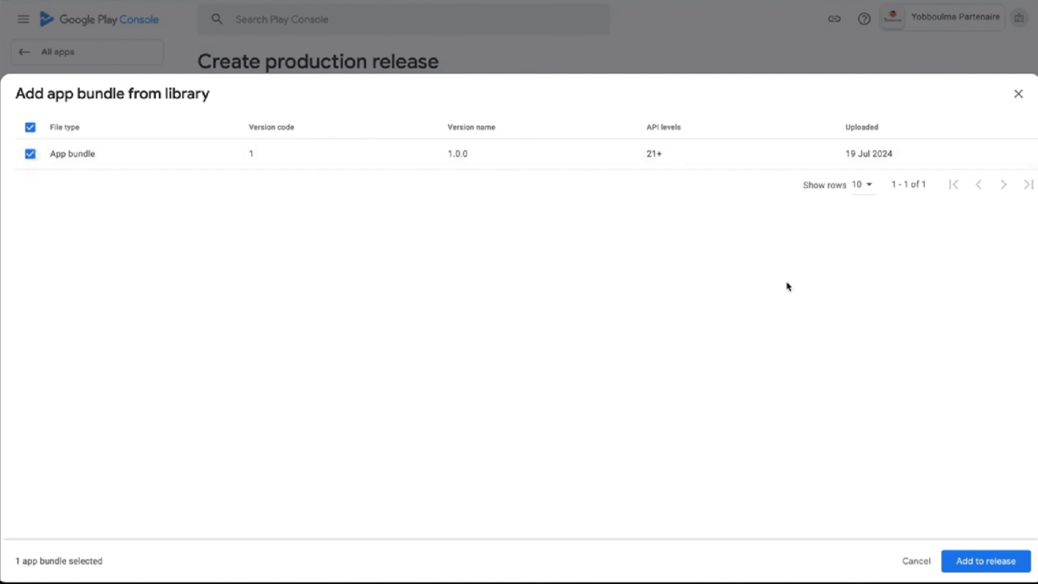
left_click(976, 559)
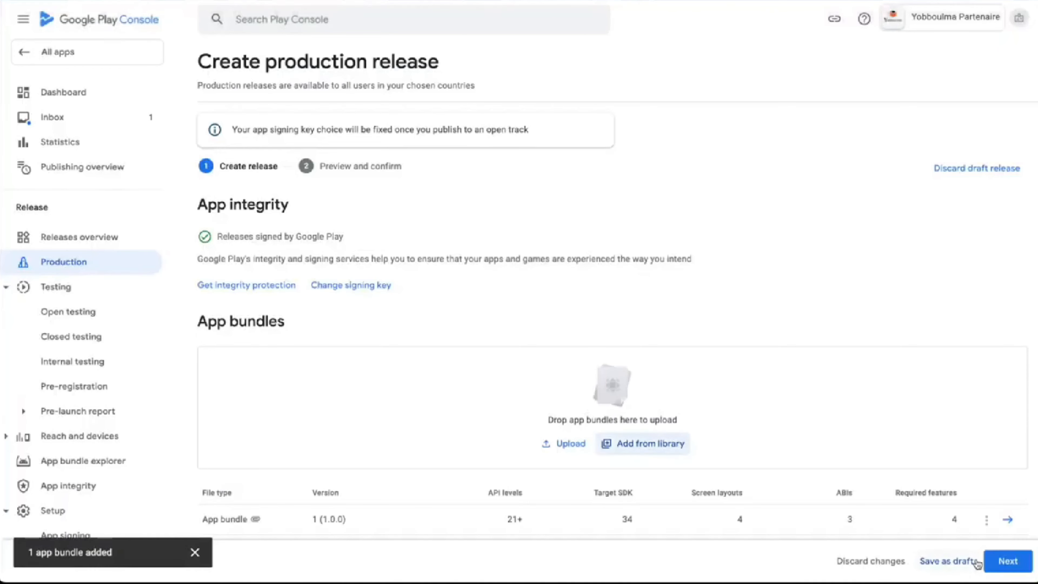
Release without the advertising ID permission, review the warning details, and save the release
scroll(777, 471, "down", 4)
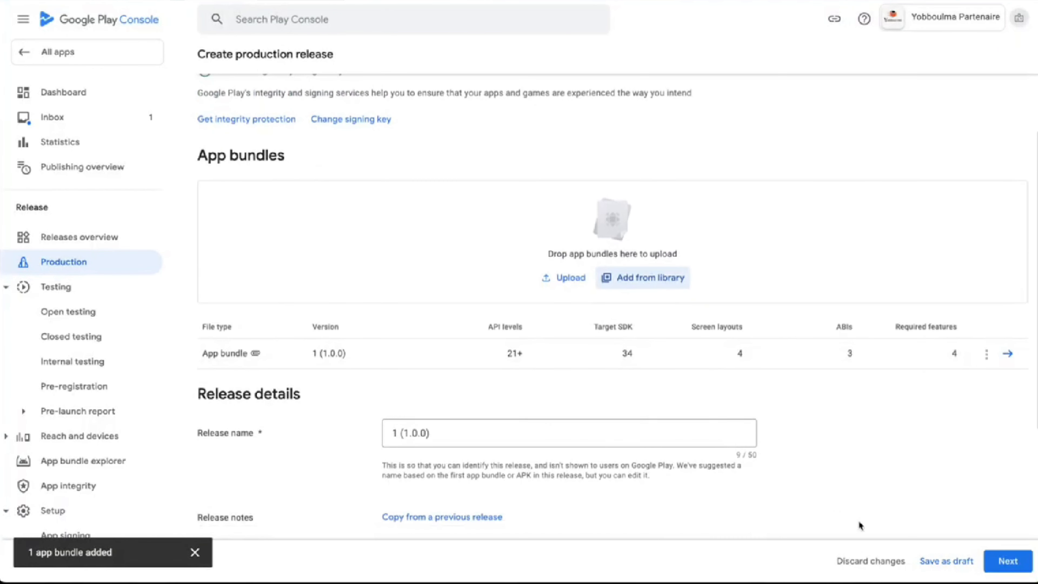
left_click(993, 563)
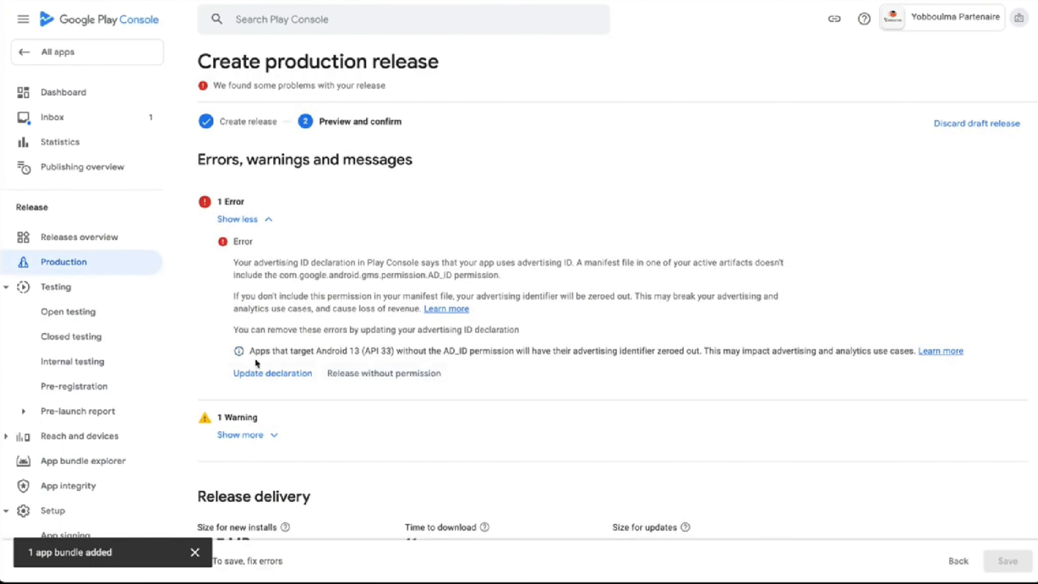
left_click(394, 374)
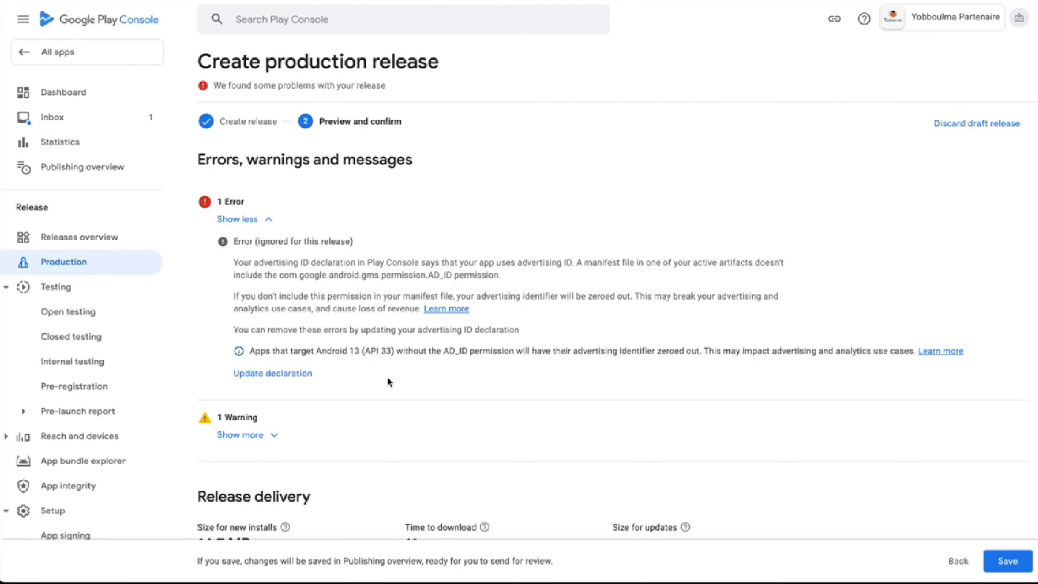
scroll(637, 437, "down", 3)
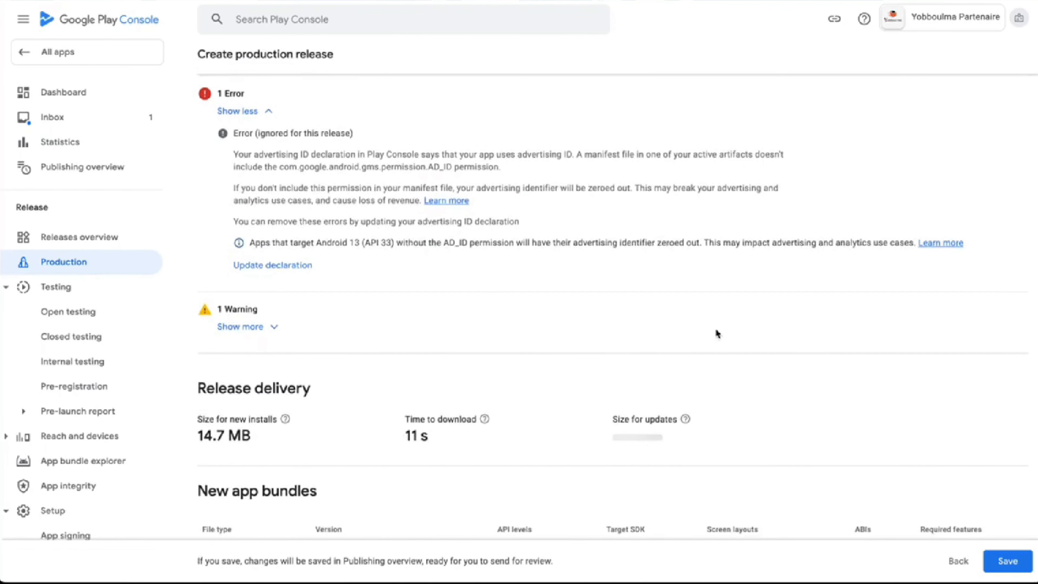
scroll(511, 357, "down", 1)
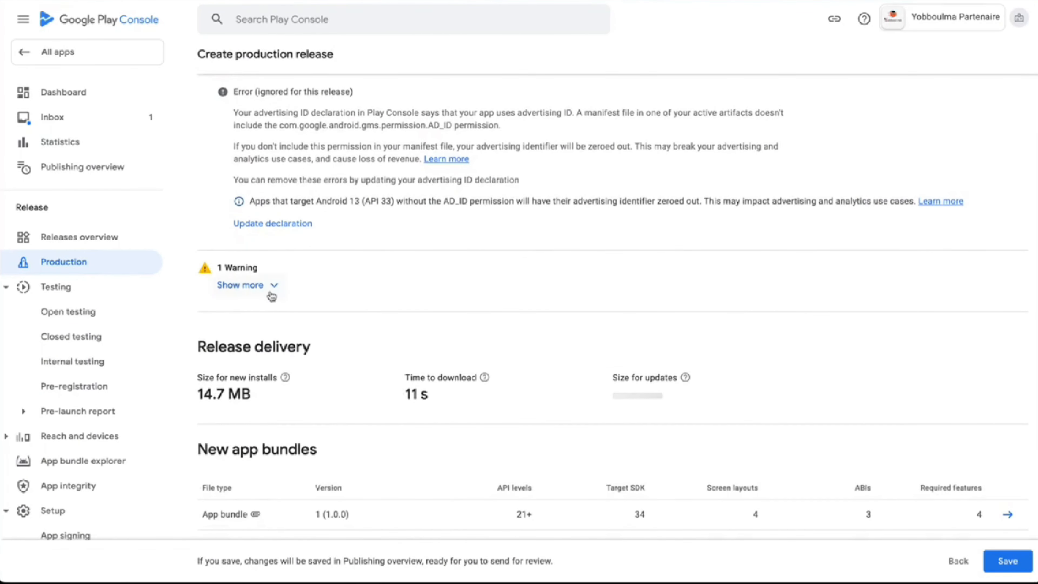
left_click(270, 287)
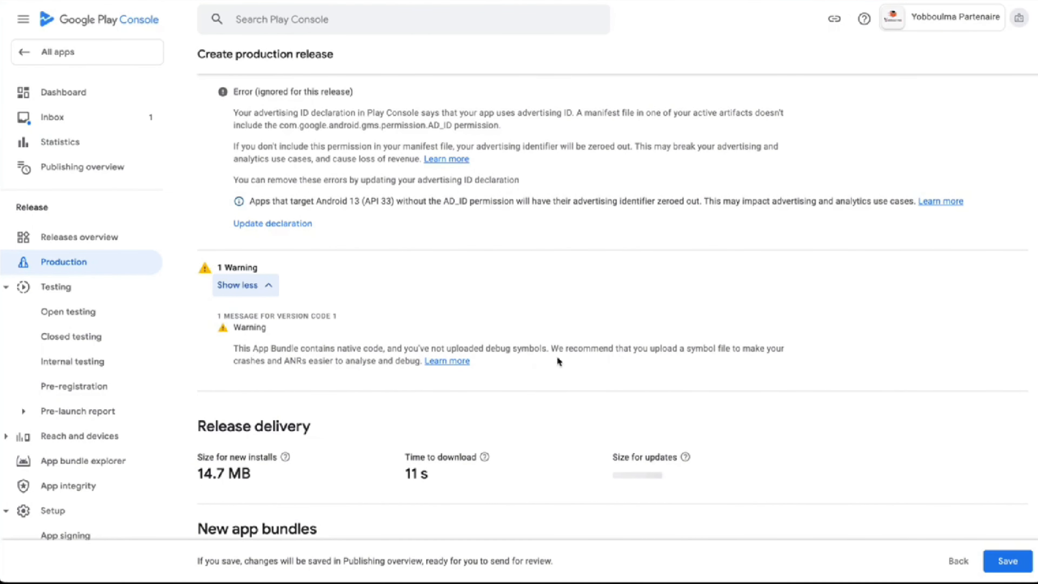
scroll(589, 361, "down", 1)
scroll(589, 360, "down", 2)
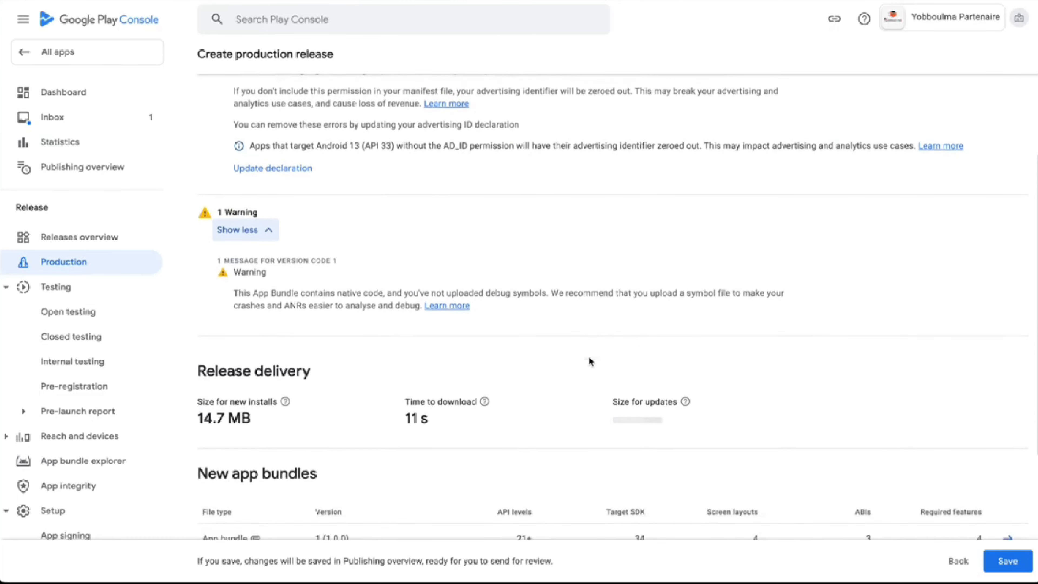
scroll(832, 439, "down", 3)
left_click(1006, 561)
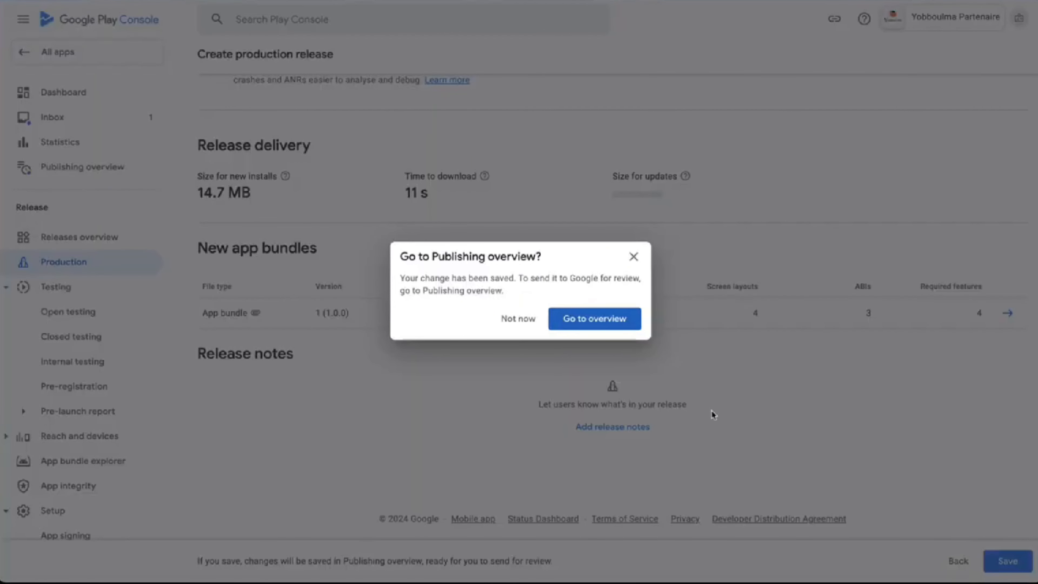
Go to the Publishing overview and finish its introductory tour
left_click(517, 319)
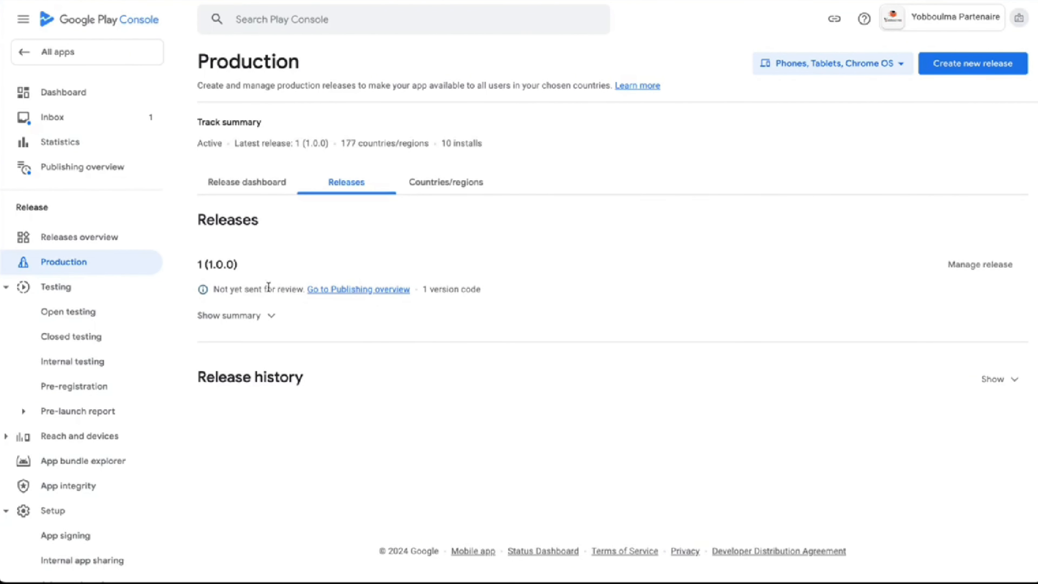
left_click(347, 291)
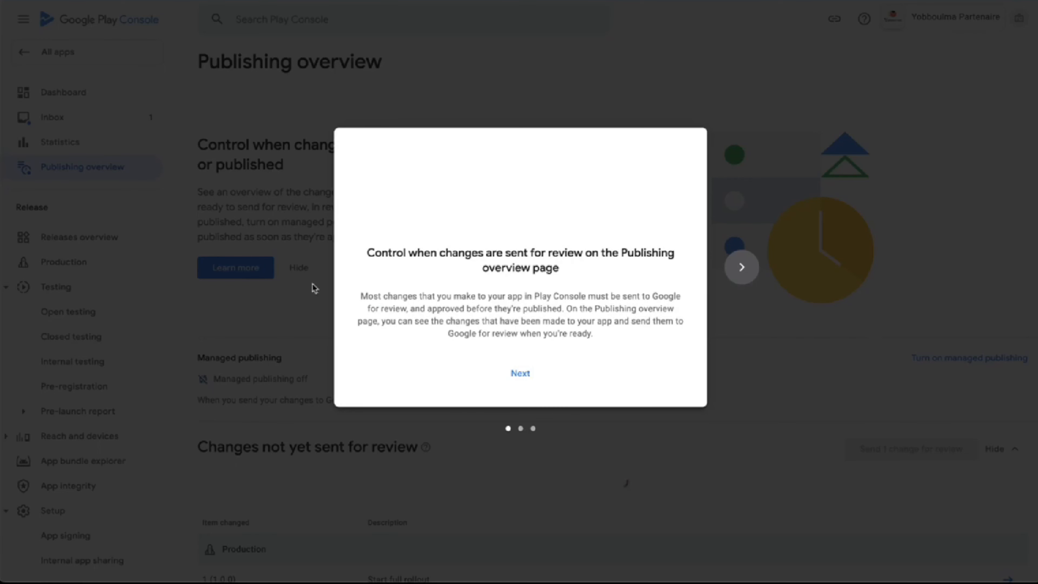
left_click(527, 372)
left_click(528, 371)
left_click(531, 365)
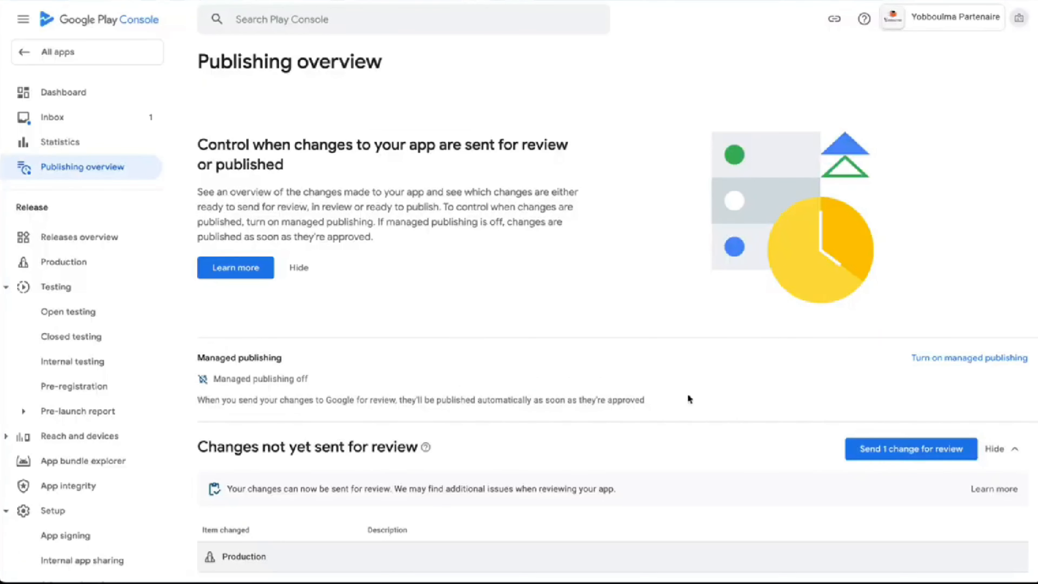
Send the 1 (1.0.0) production change to Google for review and check the Inbox
left_click(867, 447)
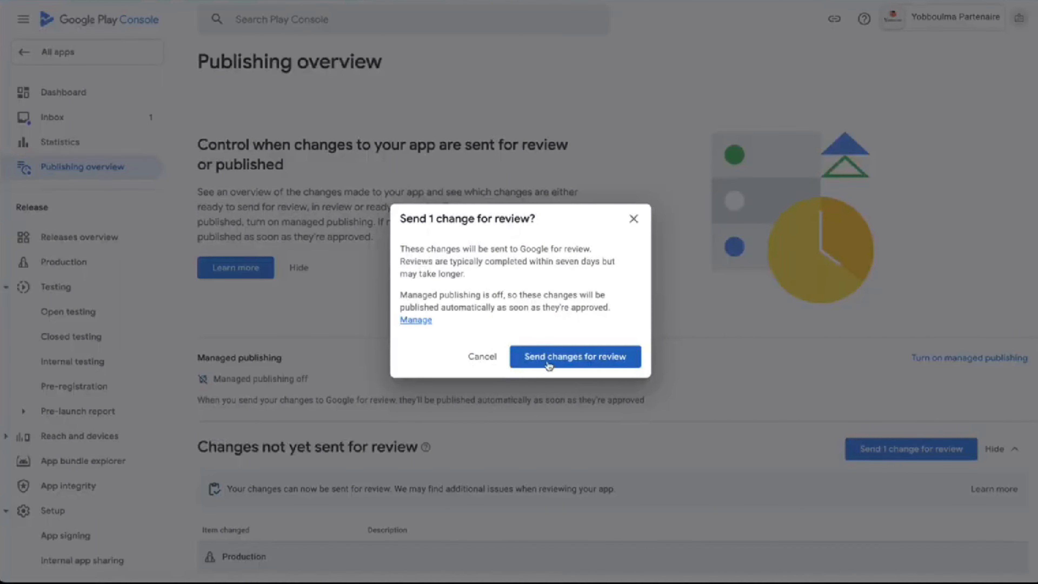
left_click(543, 347)
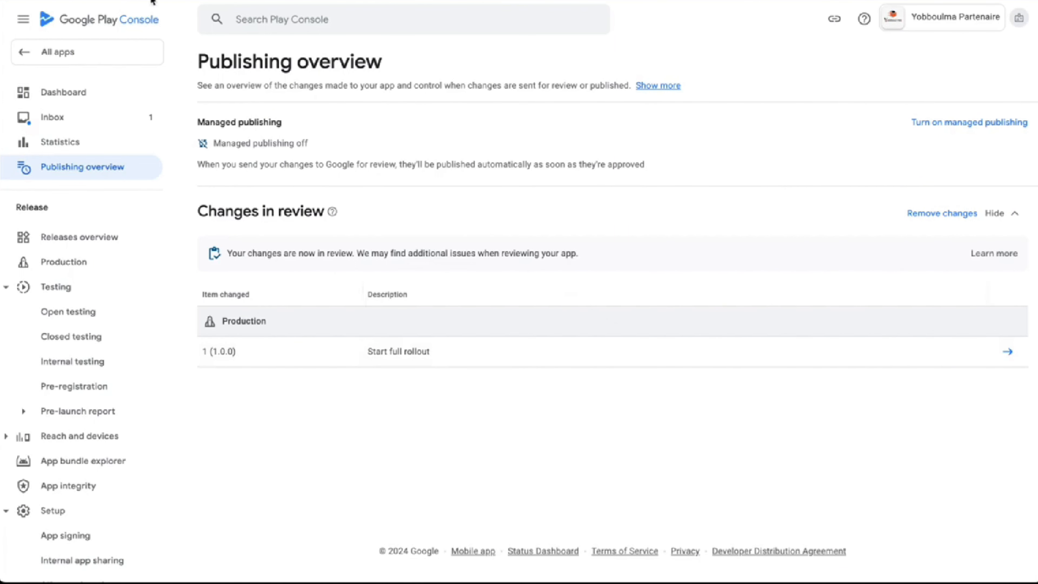
left_click(102, 113)
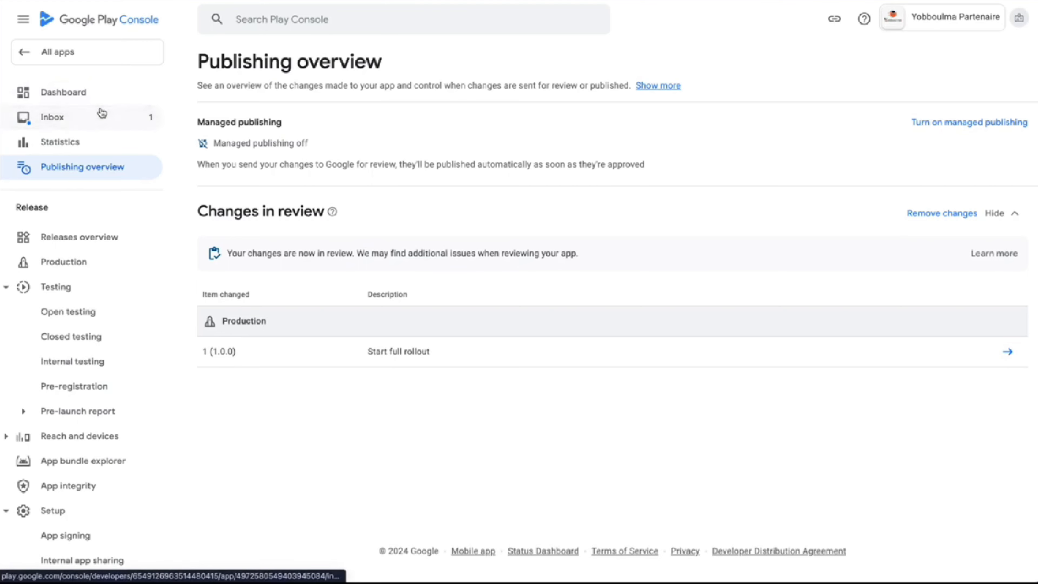